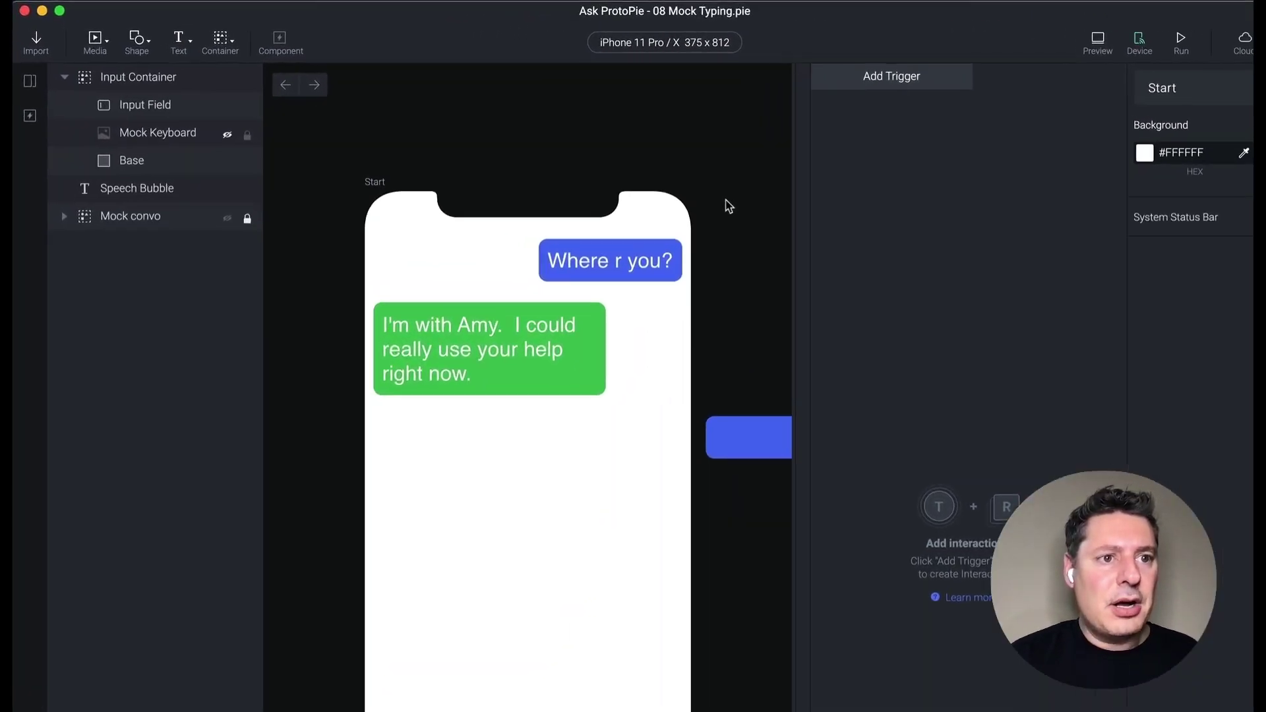
left_click(607, 261)
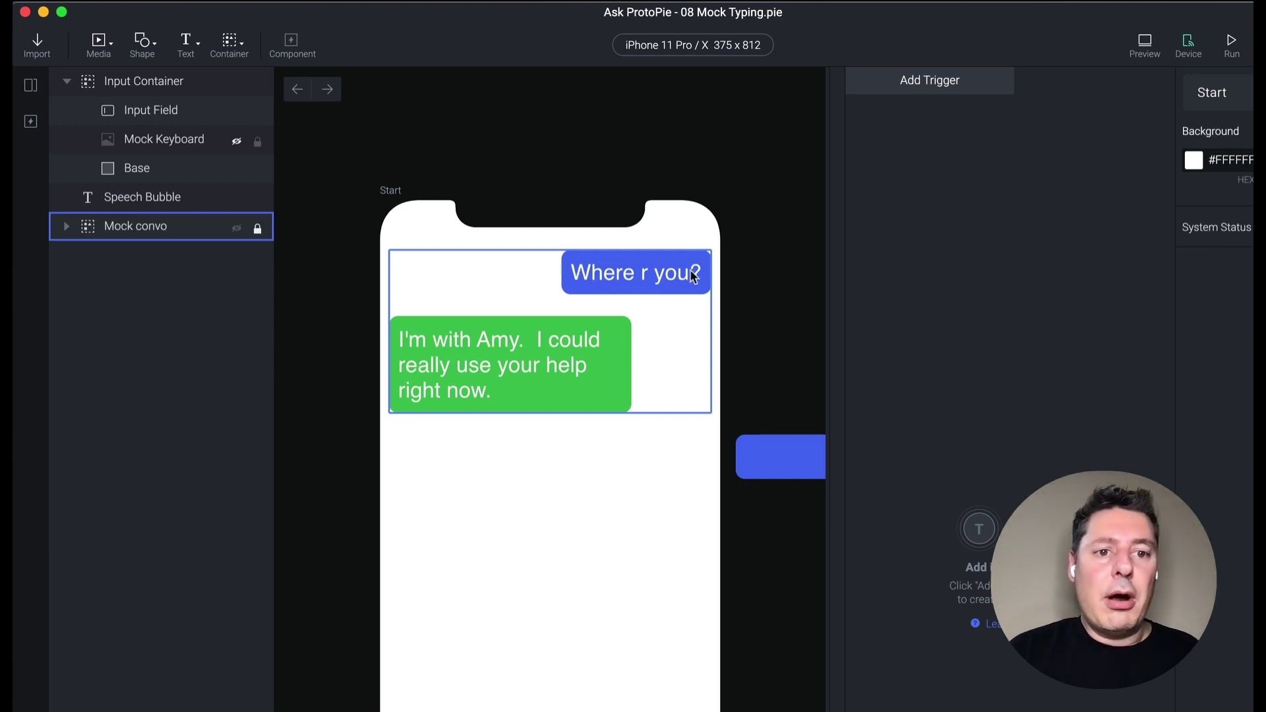
left_click(480, 355)
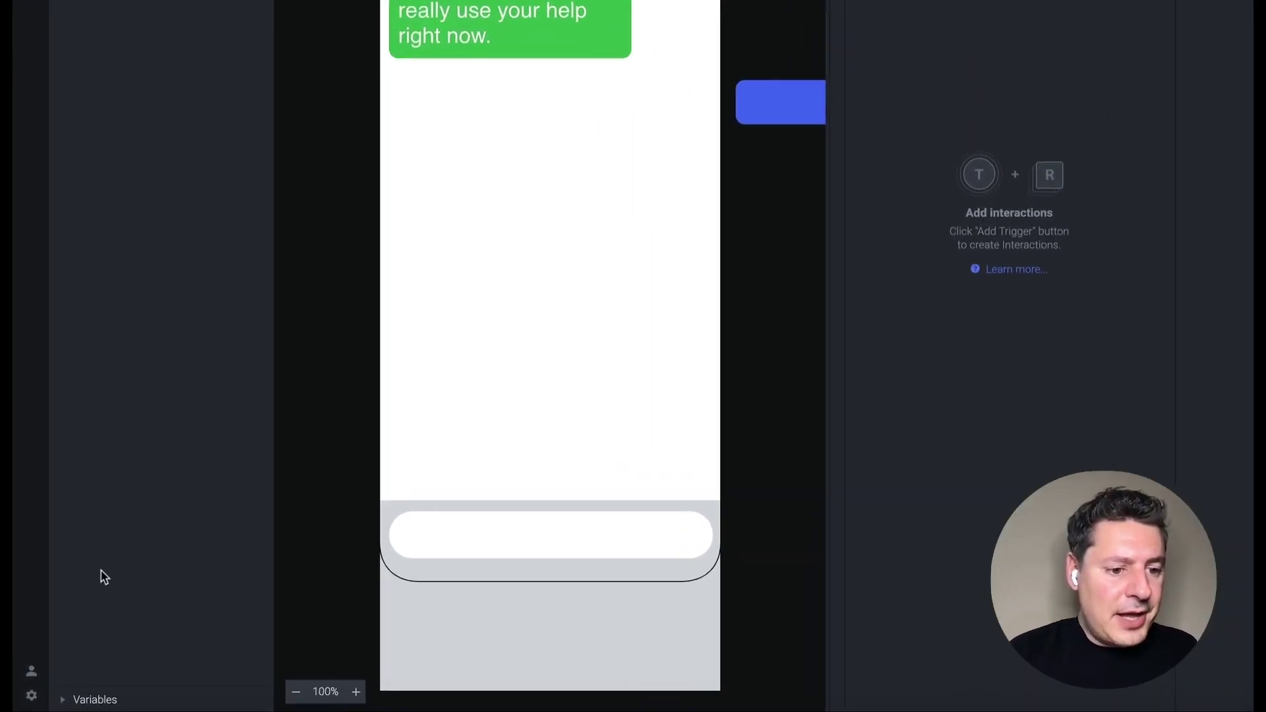
- Create a variable for this scene and name it textToType
left_click(93, 698)
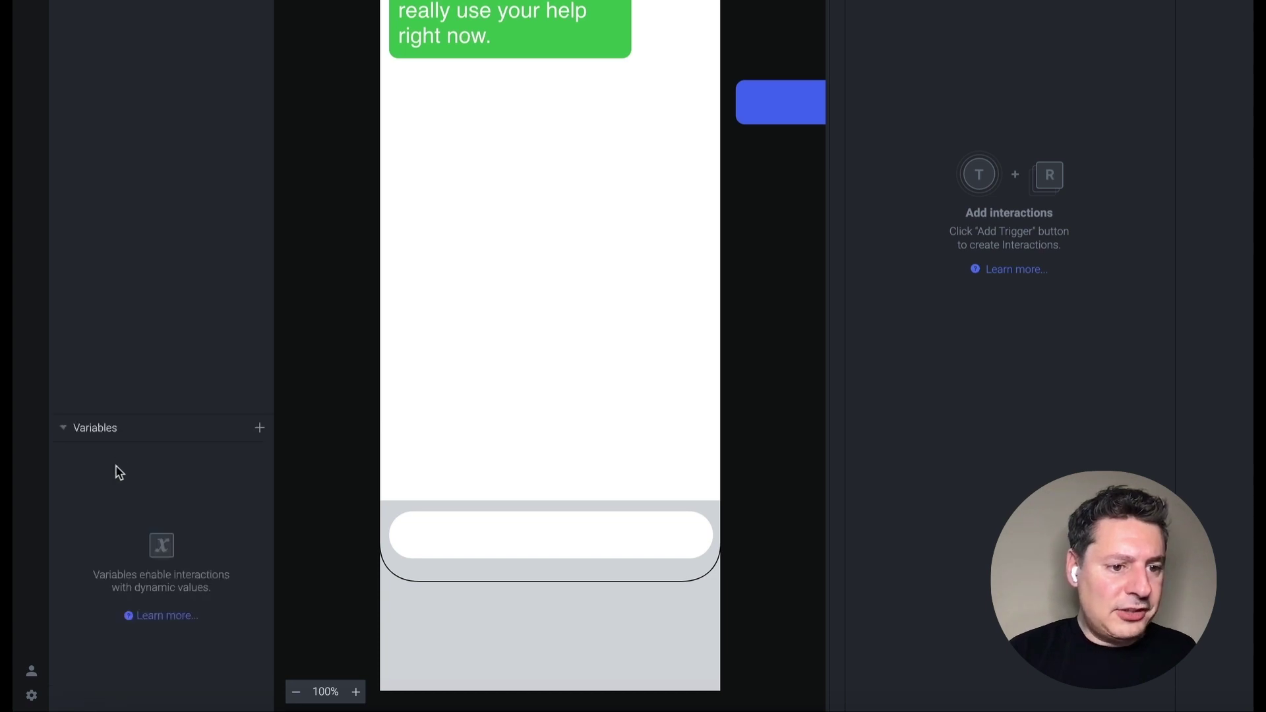
left_click(260, 429)
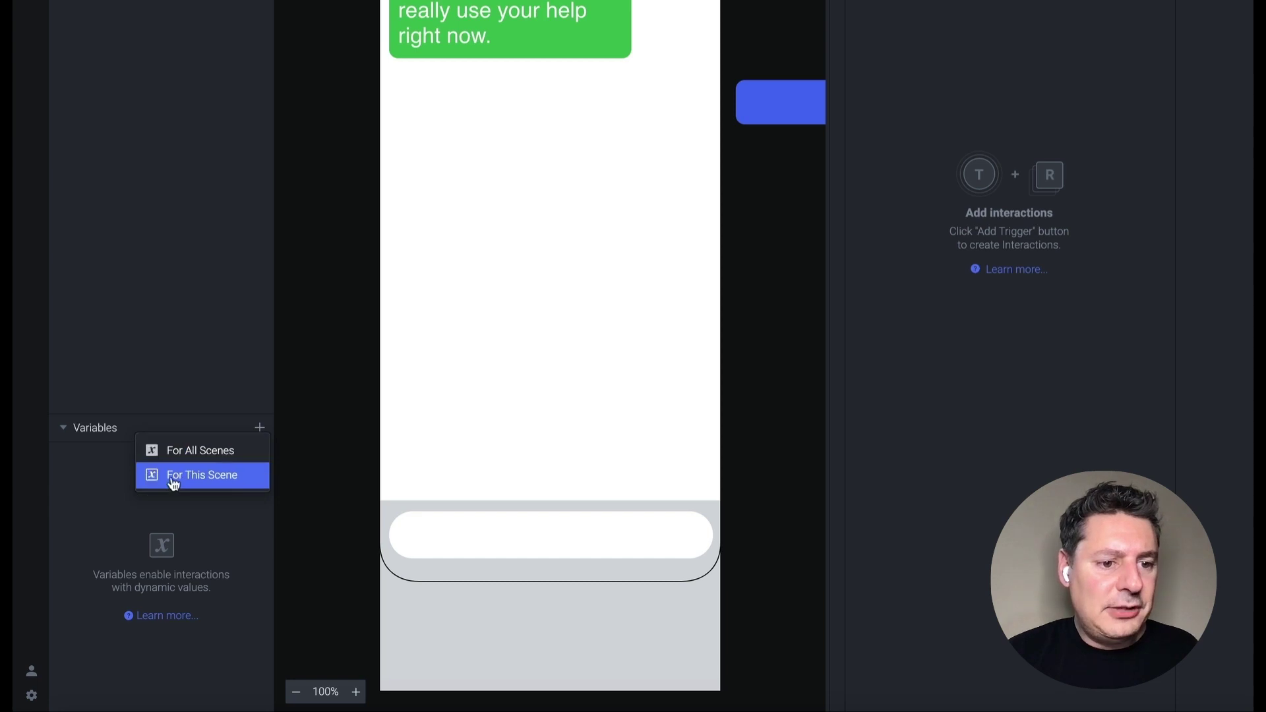
left_click(195, 476)
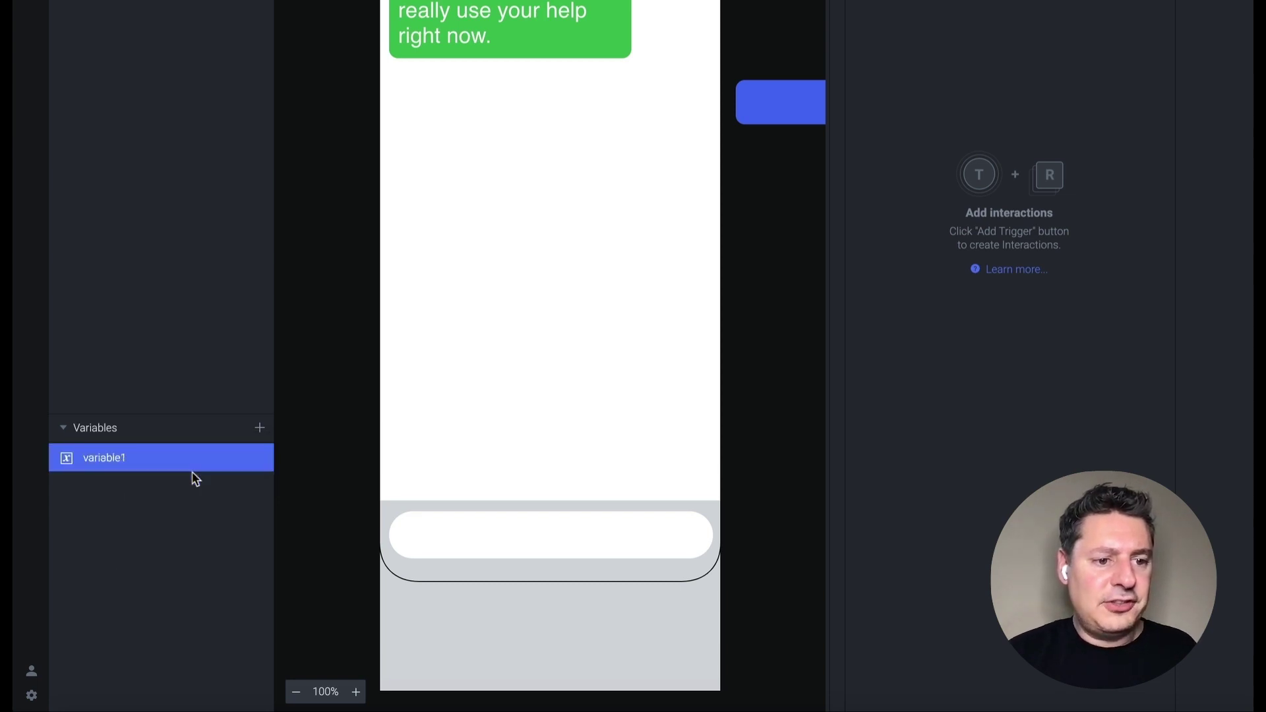
double_click(141, 459)
type("textCopy")
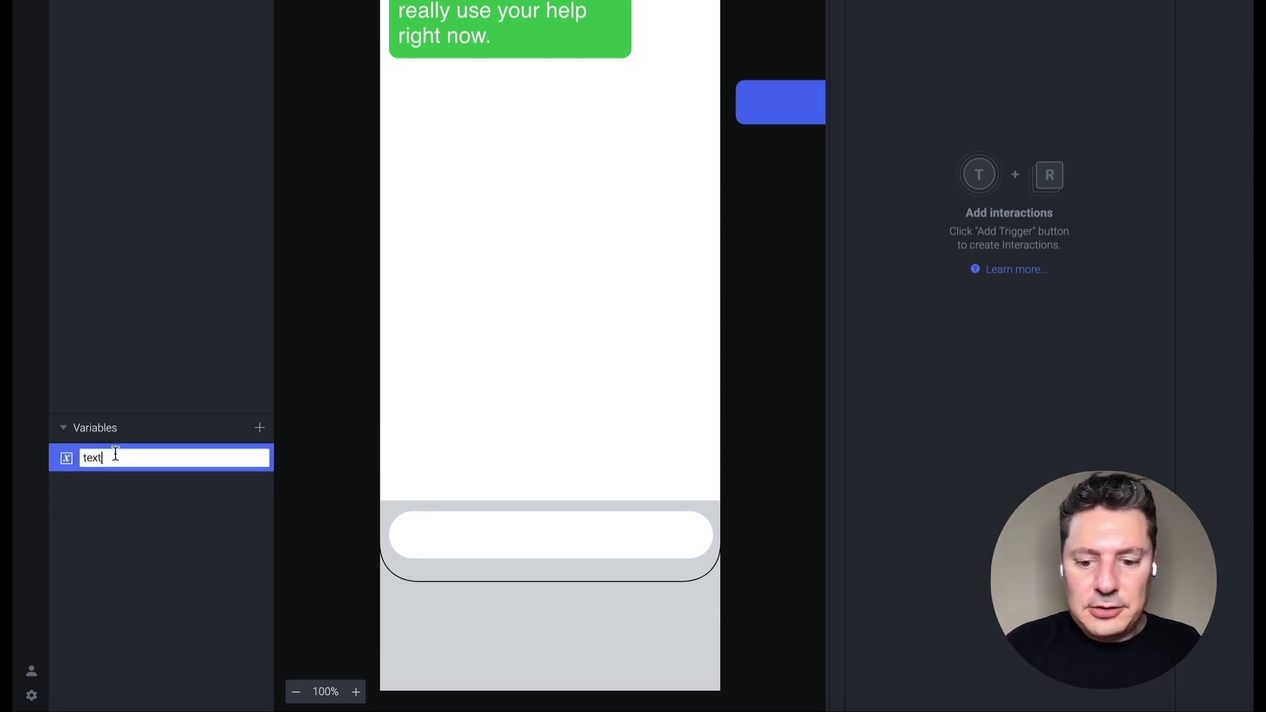
type("pe")
key("Return")
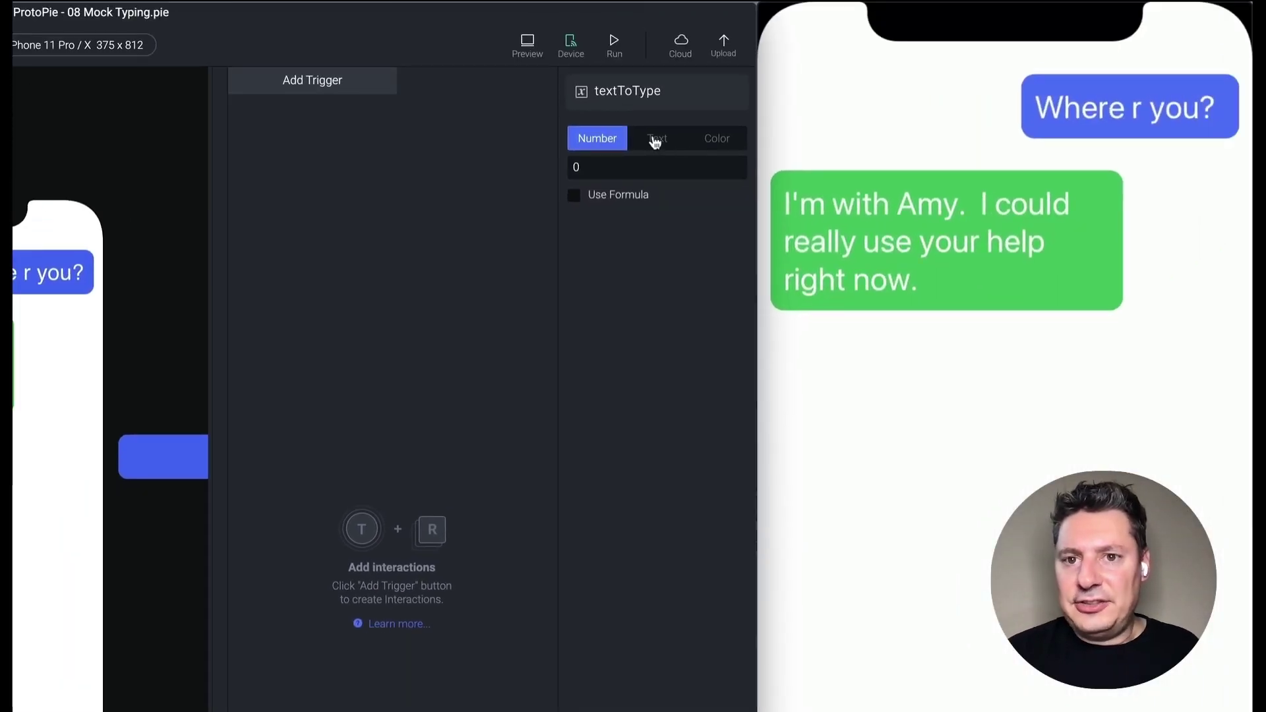
- Make the textToType variable a Text variable with the value "Hold tight. I'm one my way."
left_click(653, 139)
left_click(620, 176)
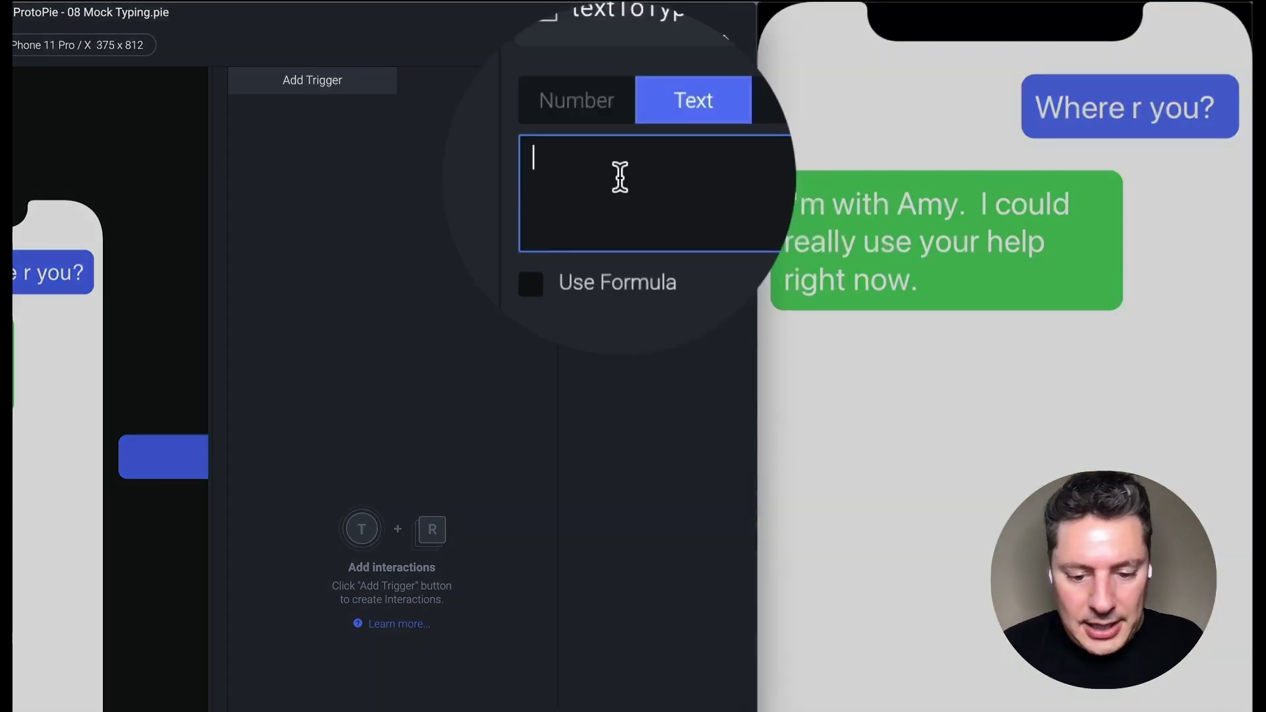
type("Ho")
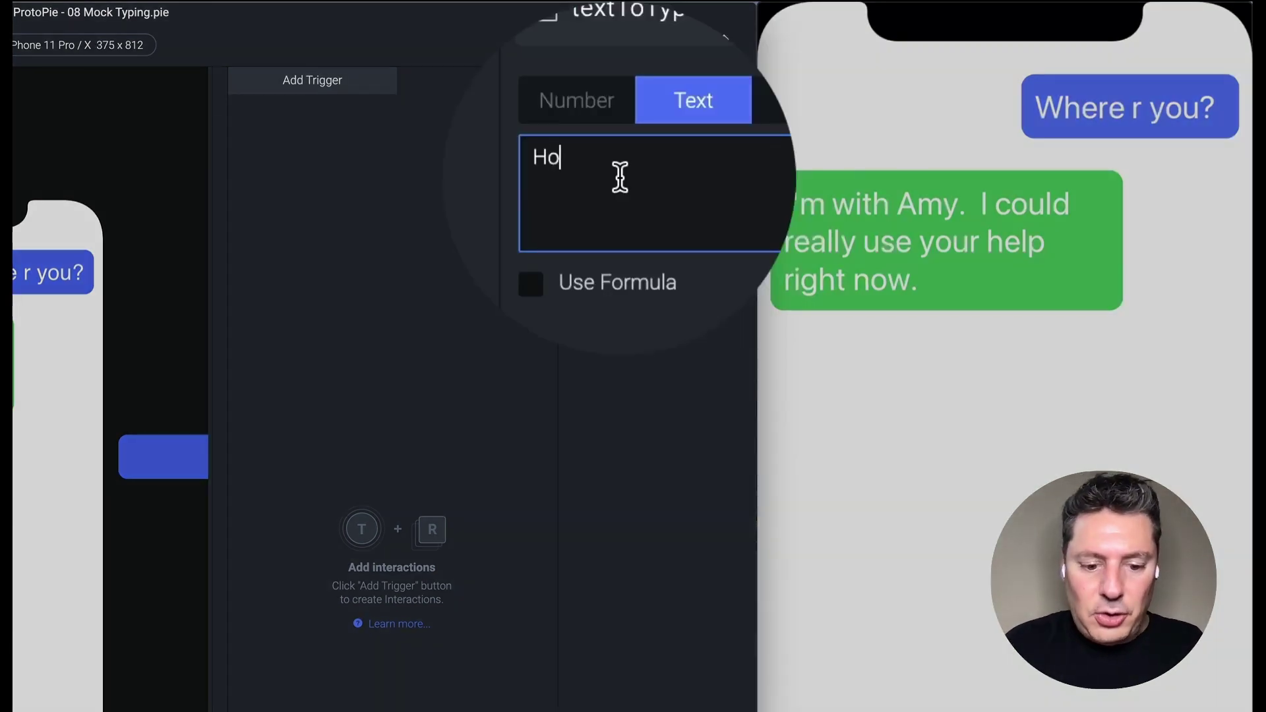
type("ld tight, ")
type("I'm one")
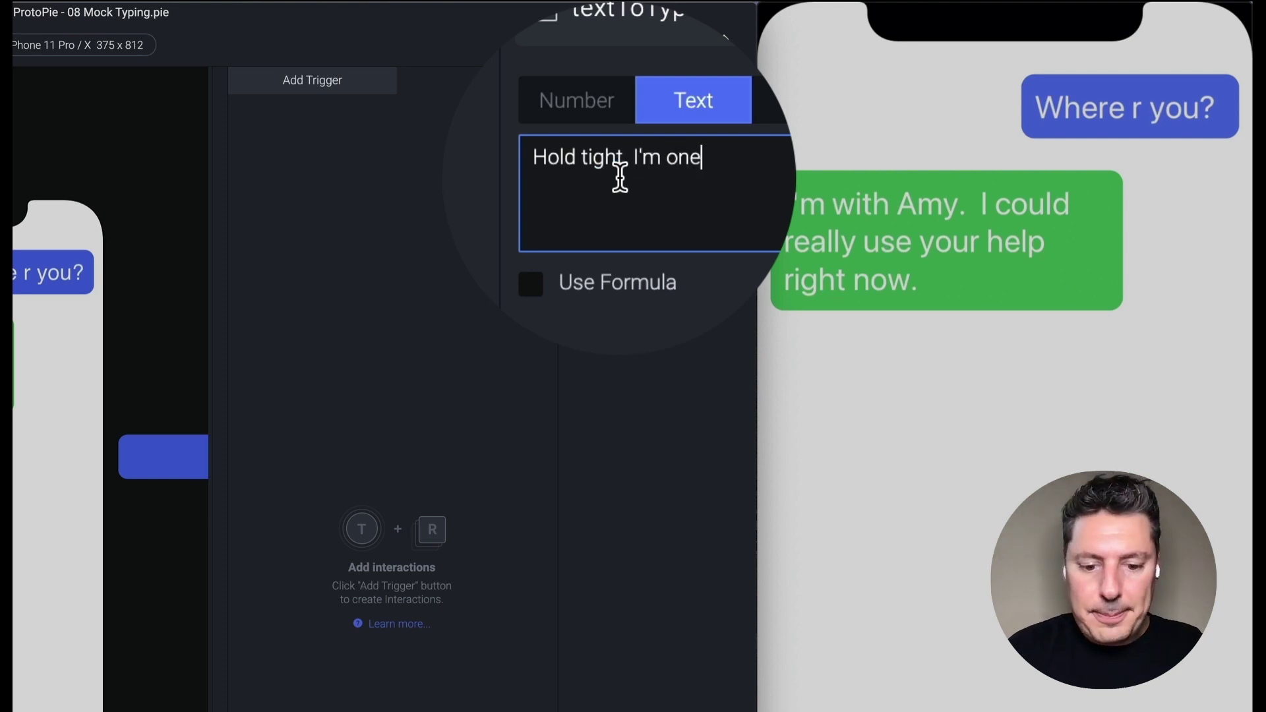
type(" my way.")
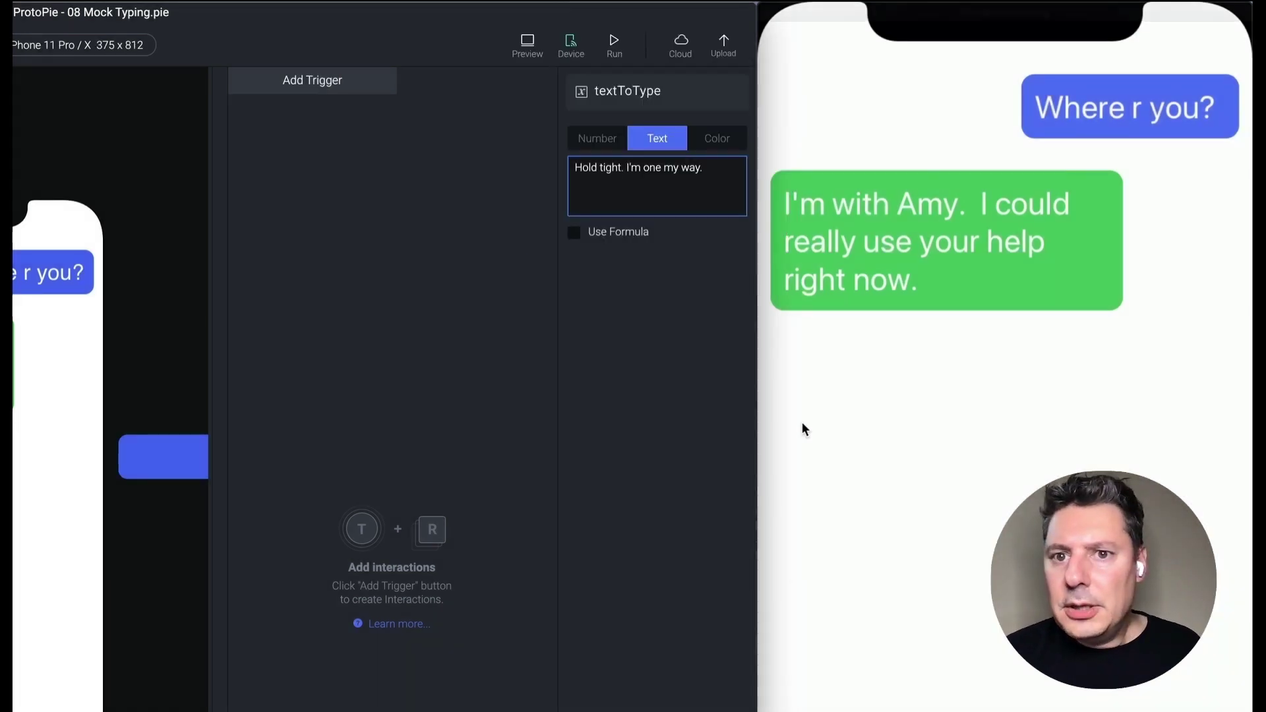
left_click(701, 441)
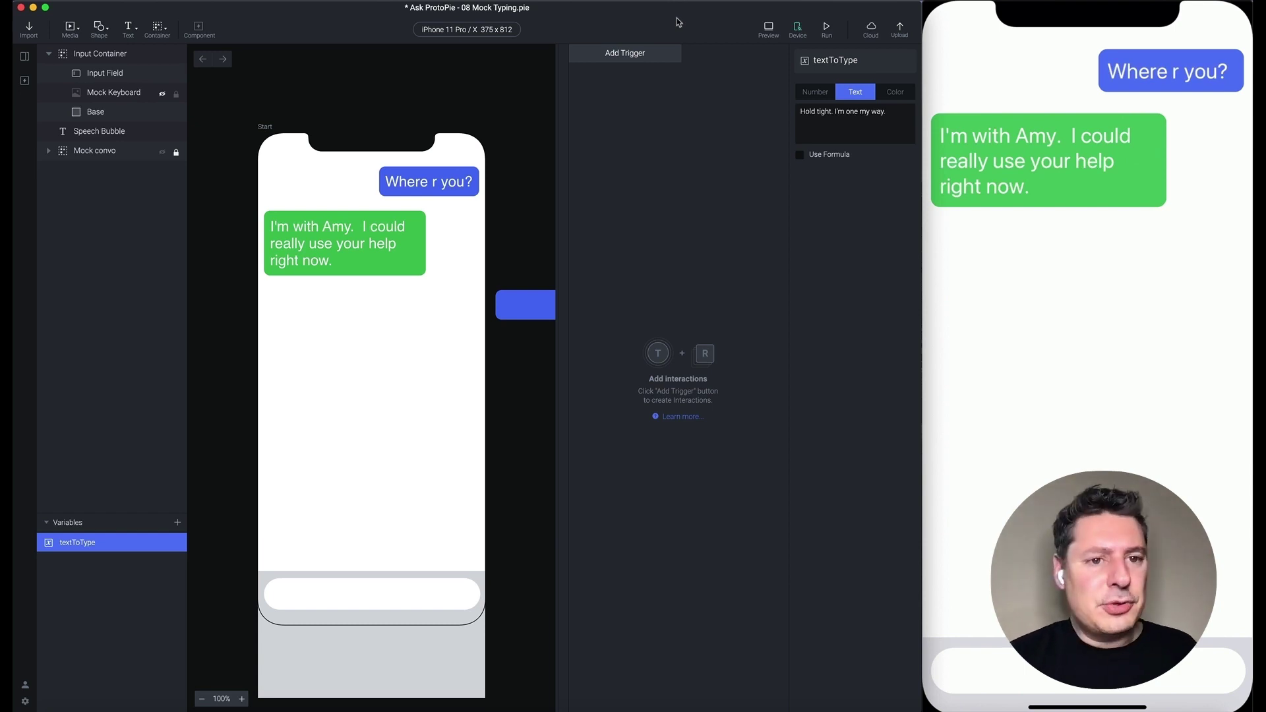
- Inspect the properties of the Input Field, Mock Keyboard and Input Container layers
left_click(395, 600)
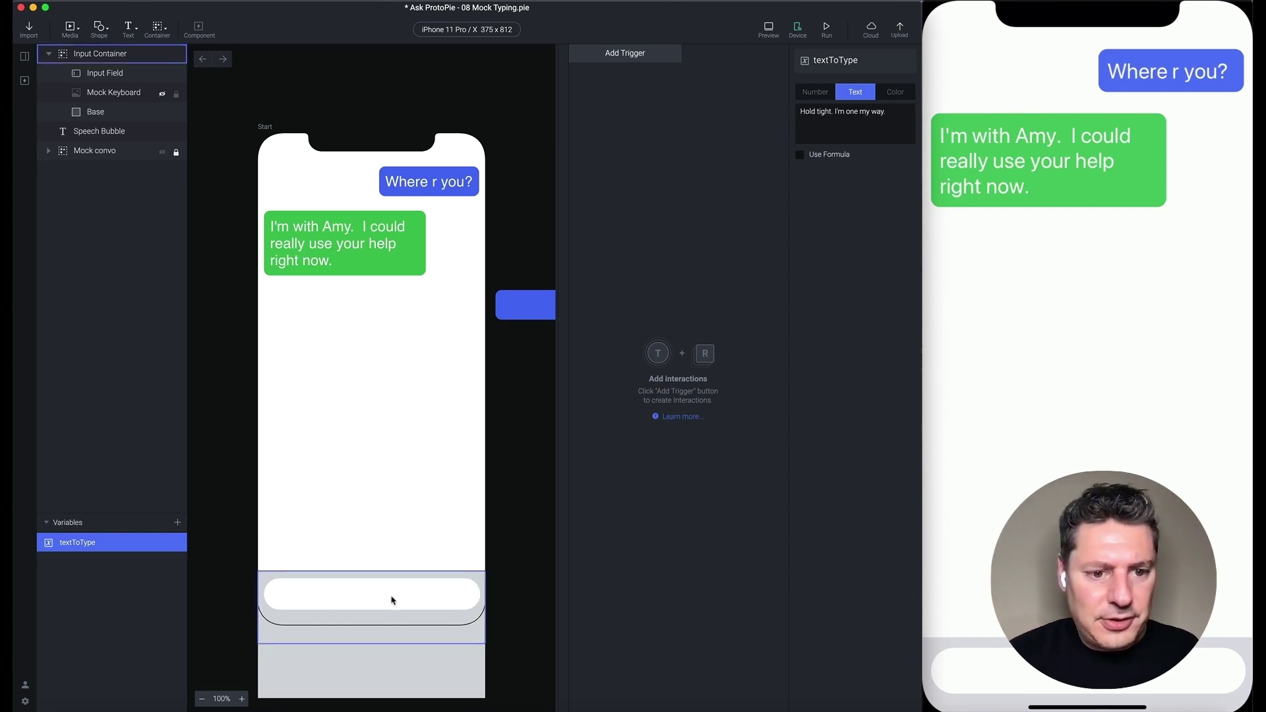
double_click(381, 602)
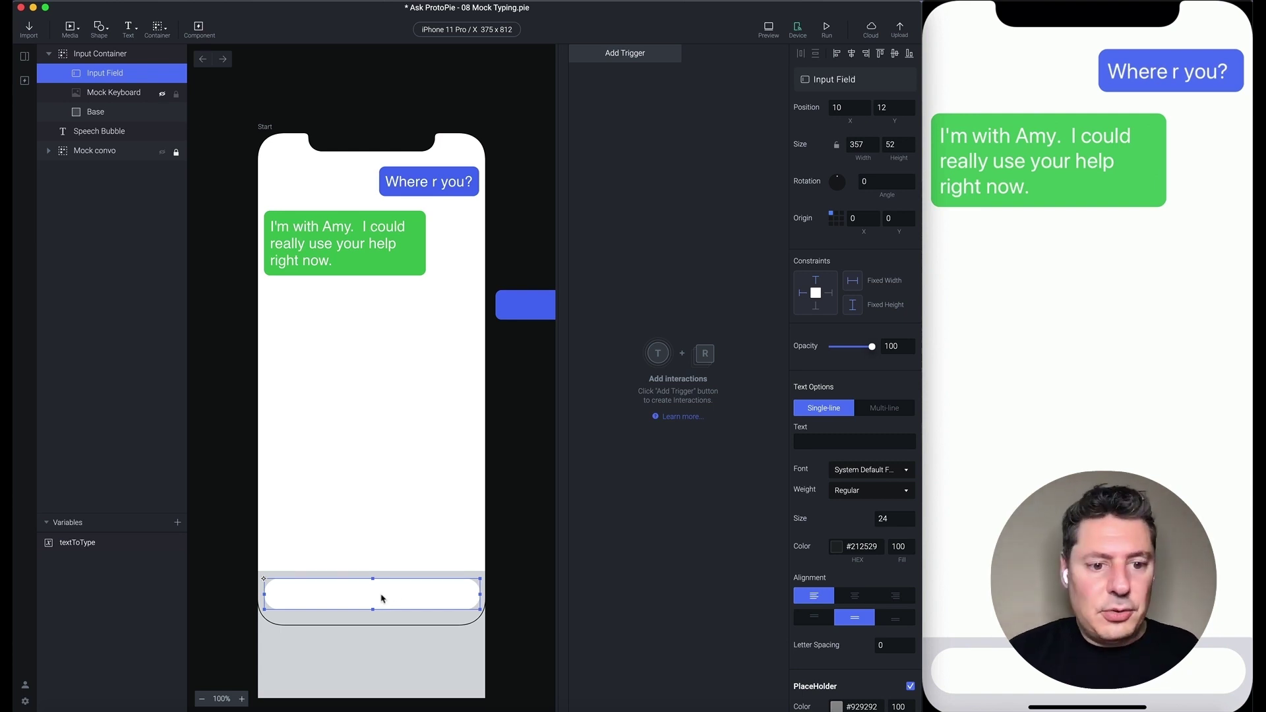
left_click(396, 656)
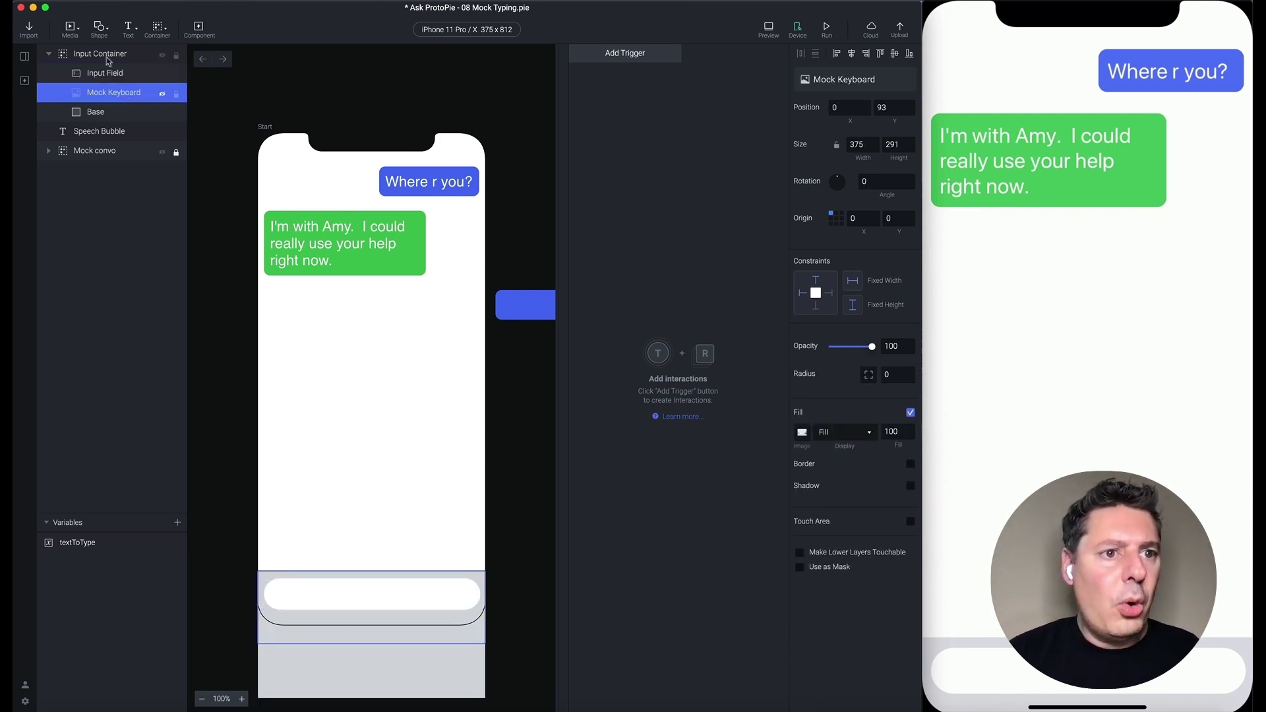
left_click(414, 570)
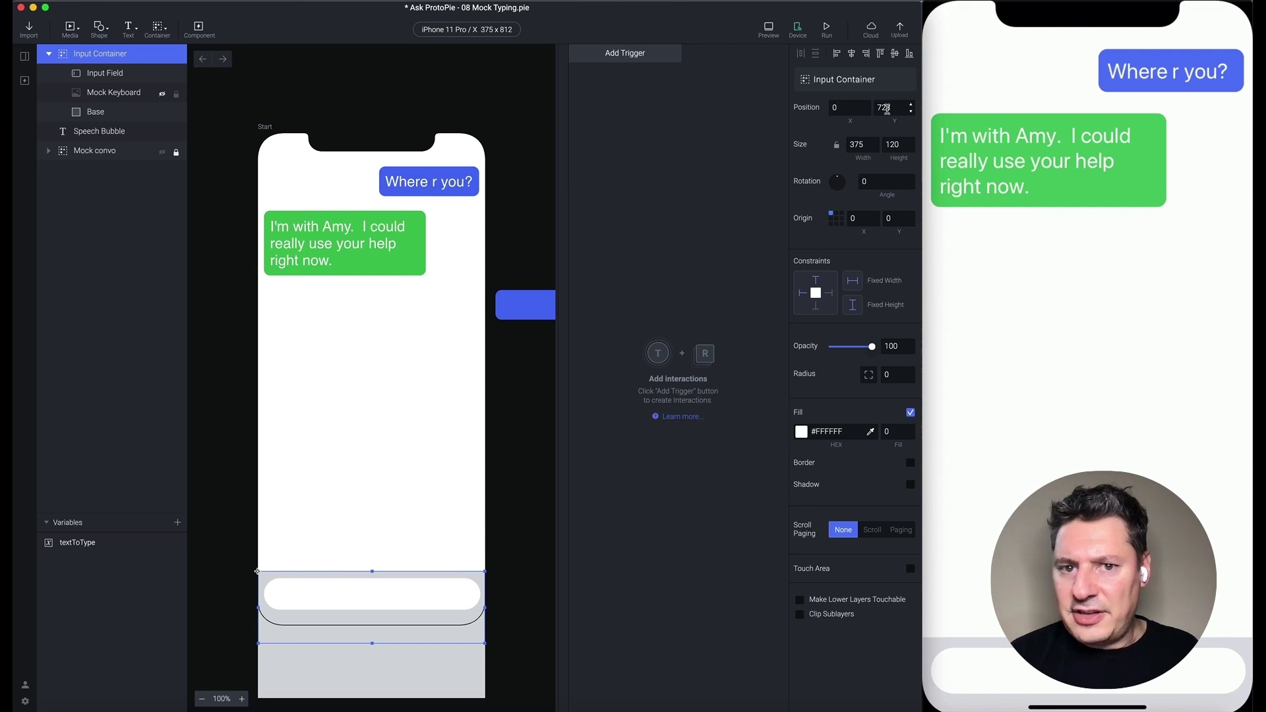
left_click(373, 524)
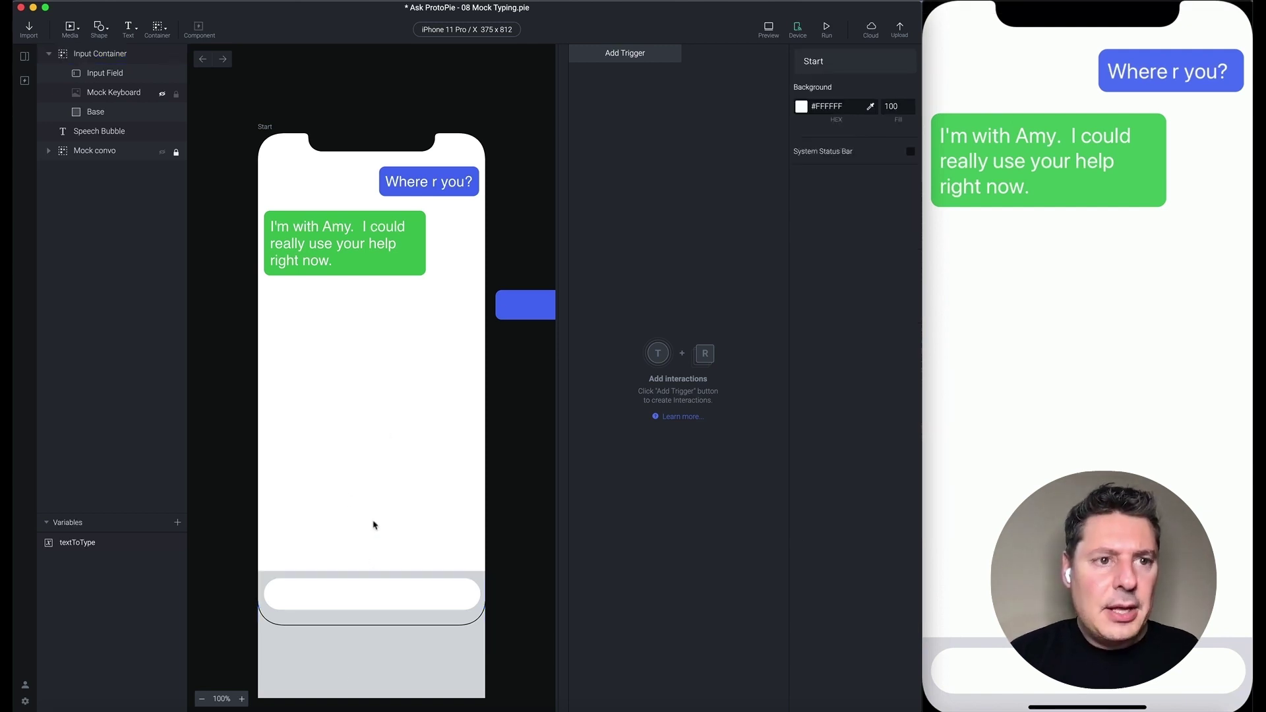
- Move the Input Container up to about Y 406 and preview how its input field lines up with the keyboard
left_click(93, 56)
left_click_drag(359, 604, 361, 413)
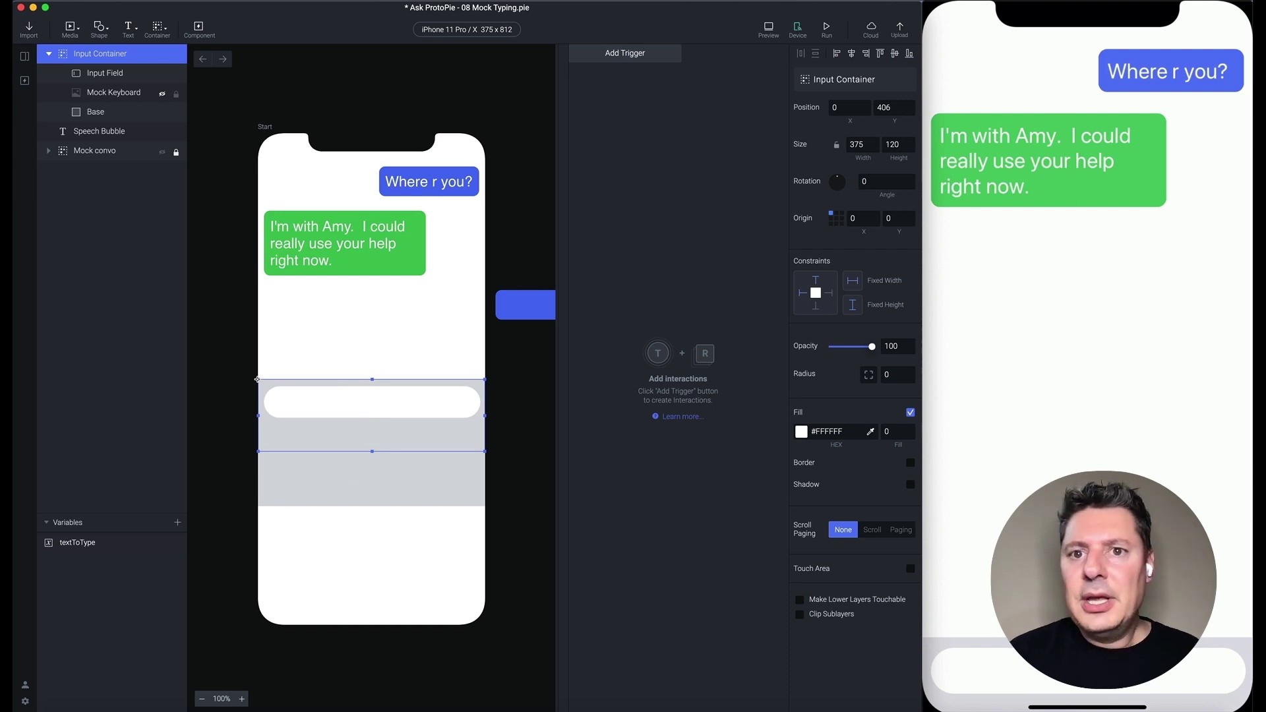
left_click(769, 33)
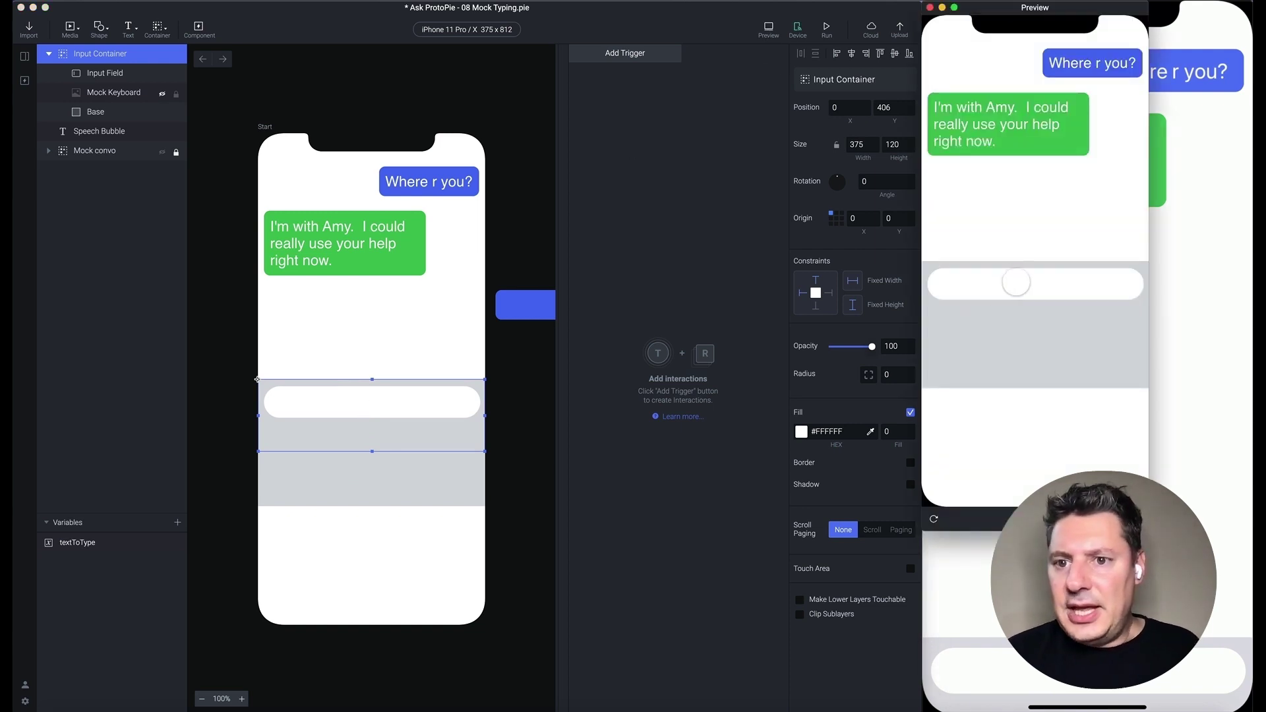
left_click(1016, 285)
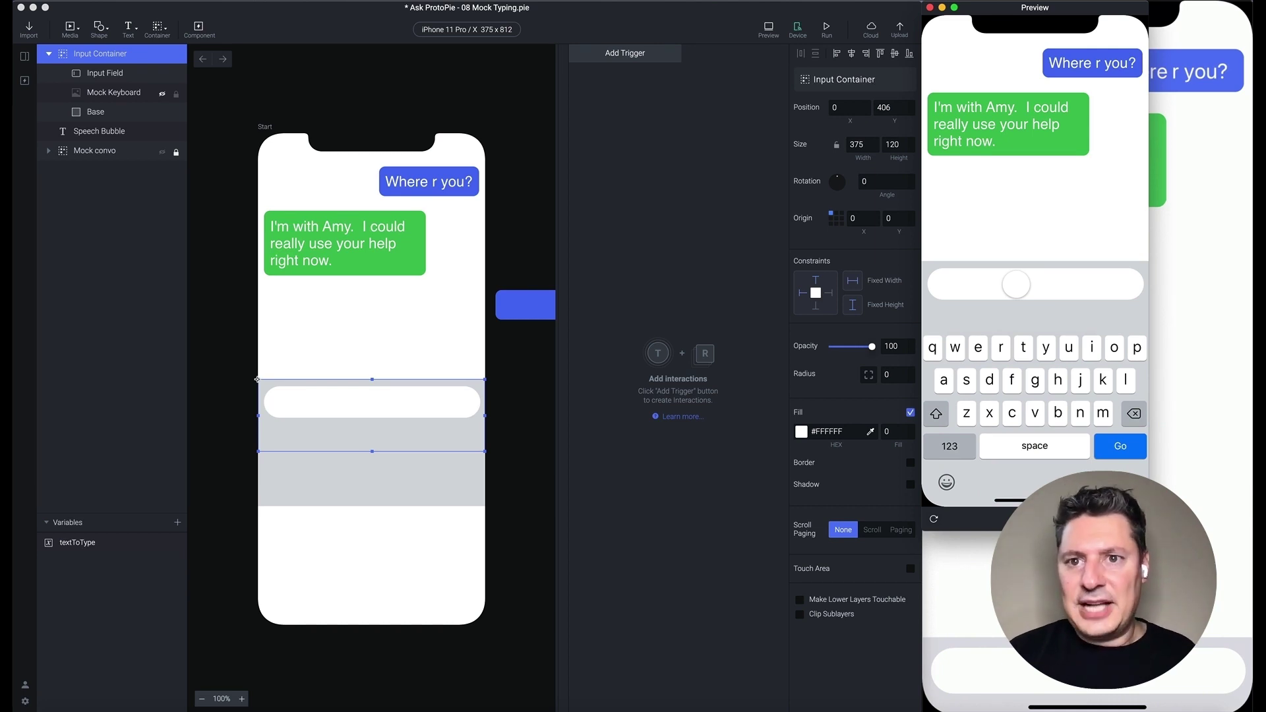
left_click(931, 7)
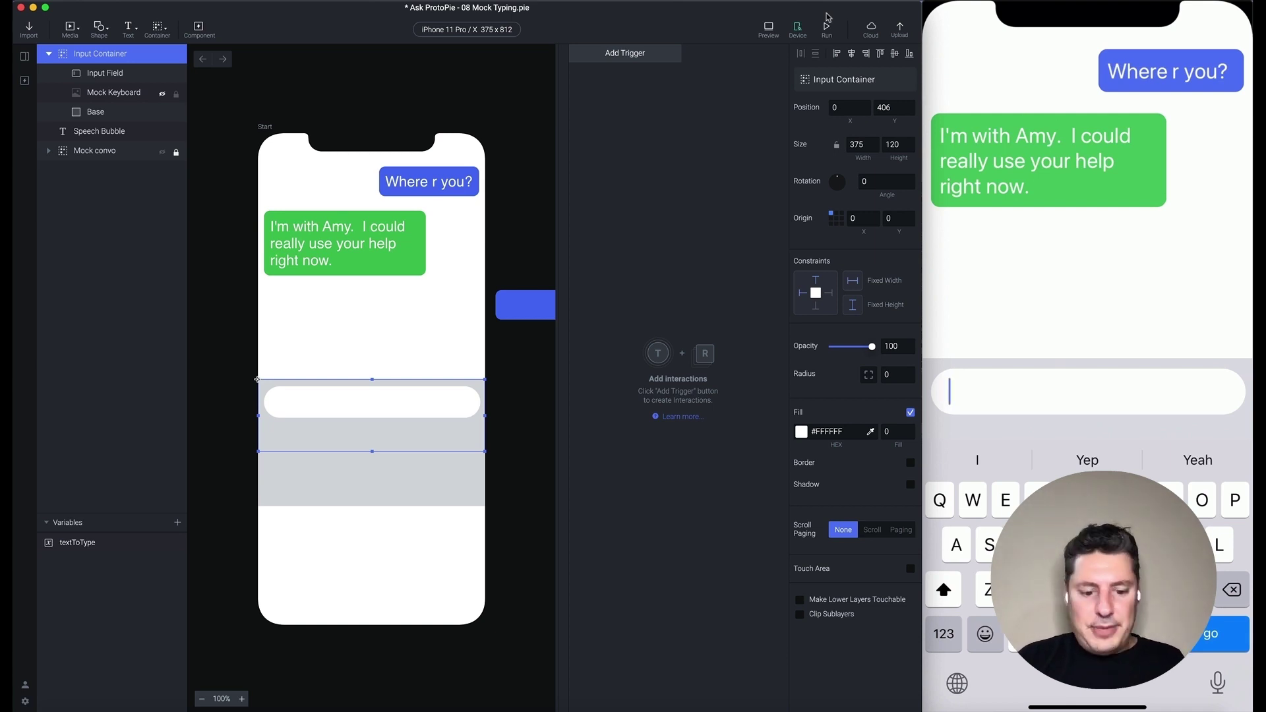
- Test the input field on the connected device by entering "Hdtrhcishfirh"
type("H")
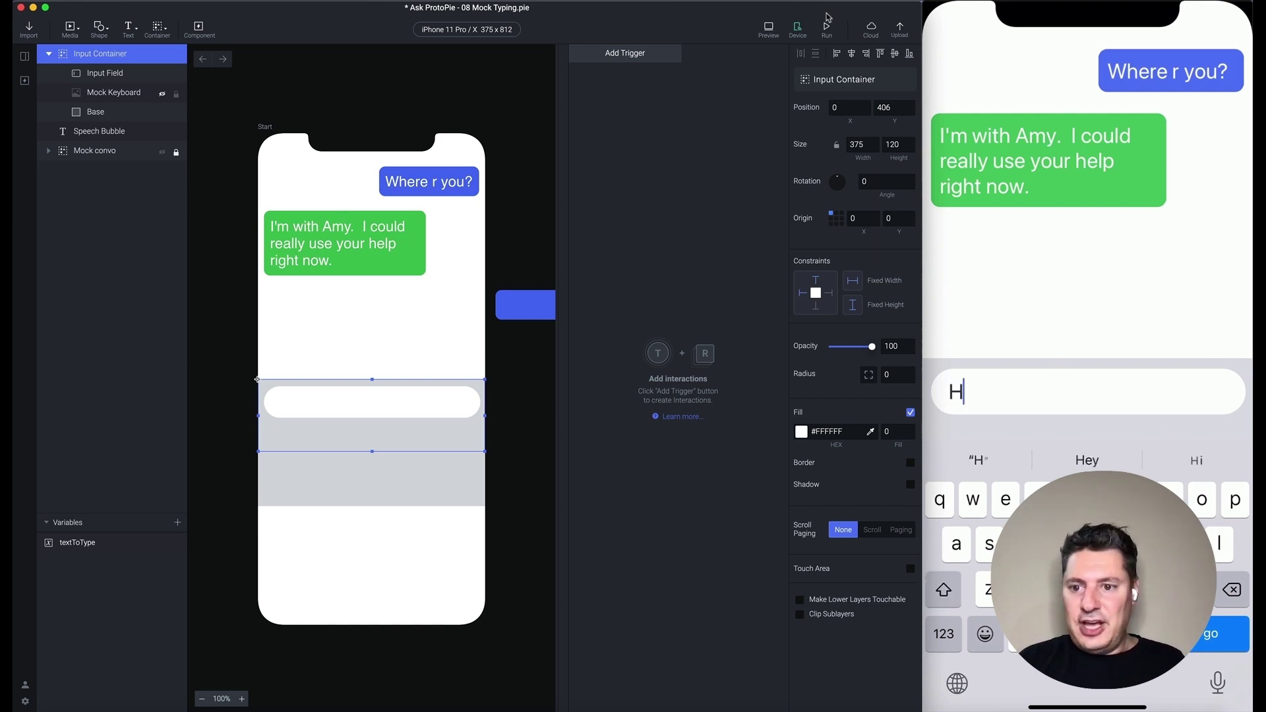
type("dtrhcishfirh")
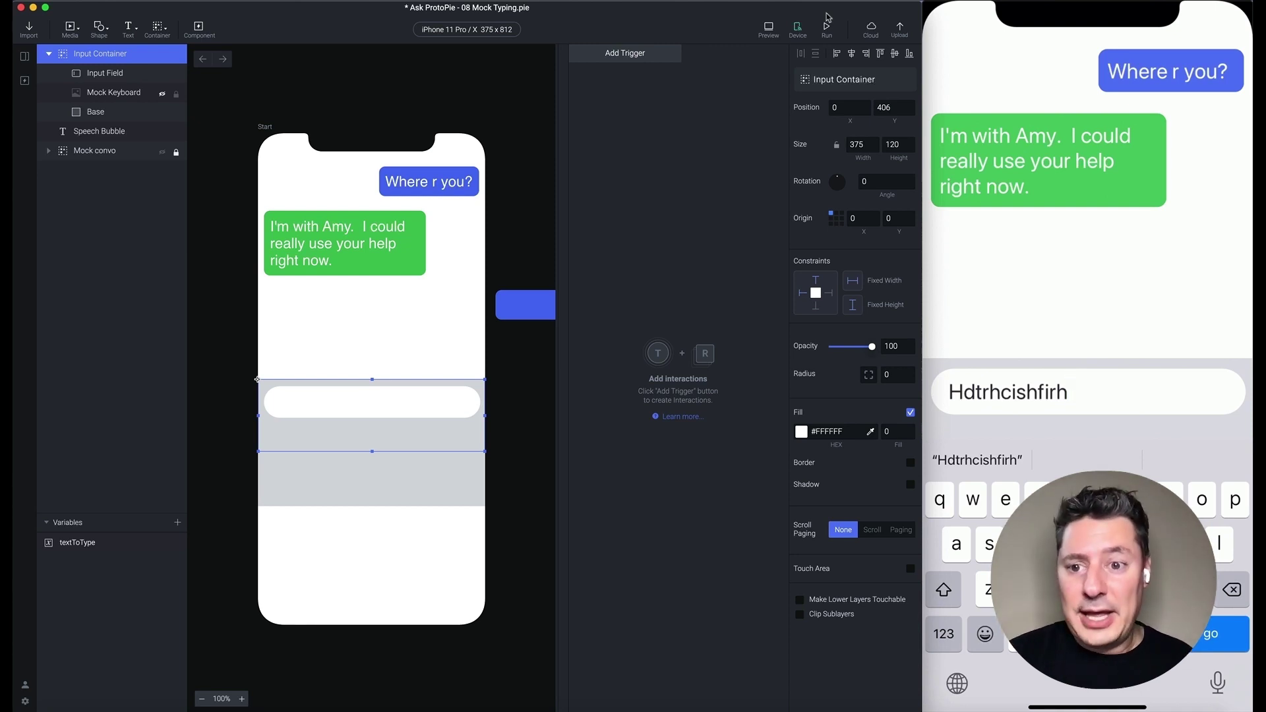
left_click(404, 479)
left_click(403, 478)
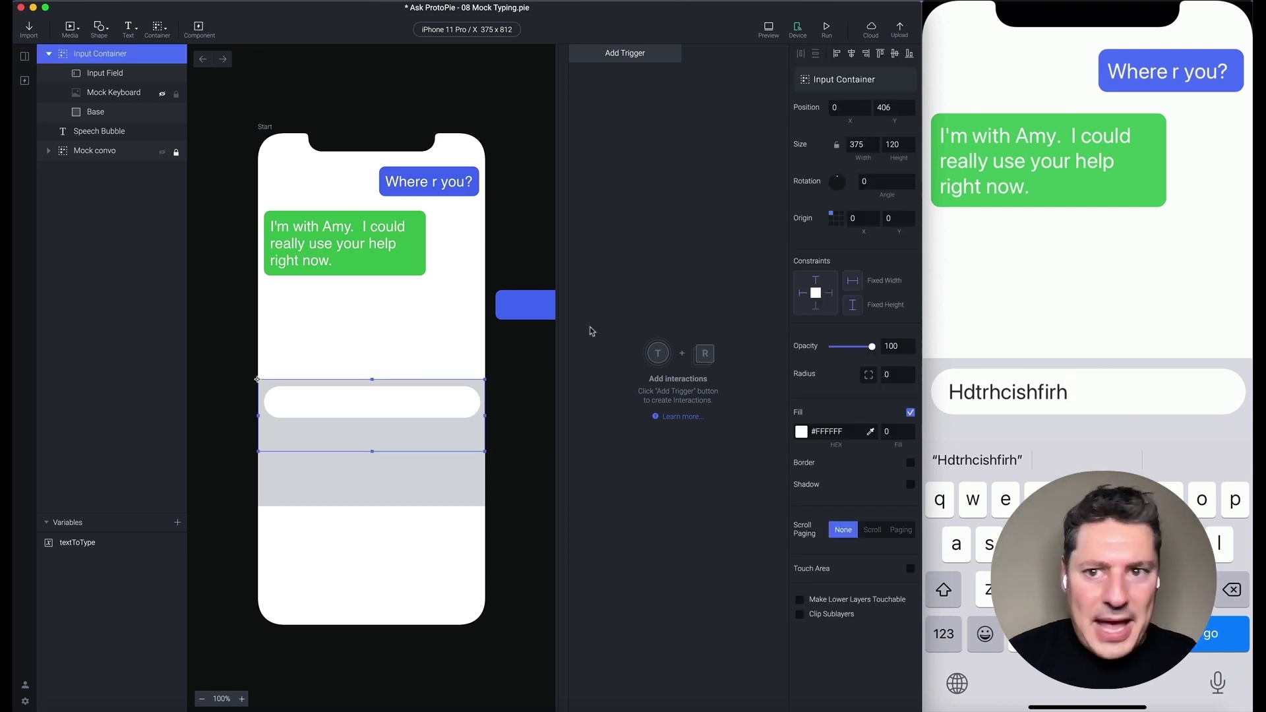
- Set the Input Container's Y position to 723
left_click(884, 107)
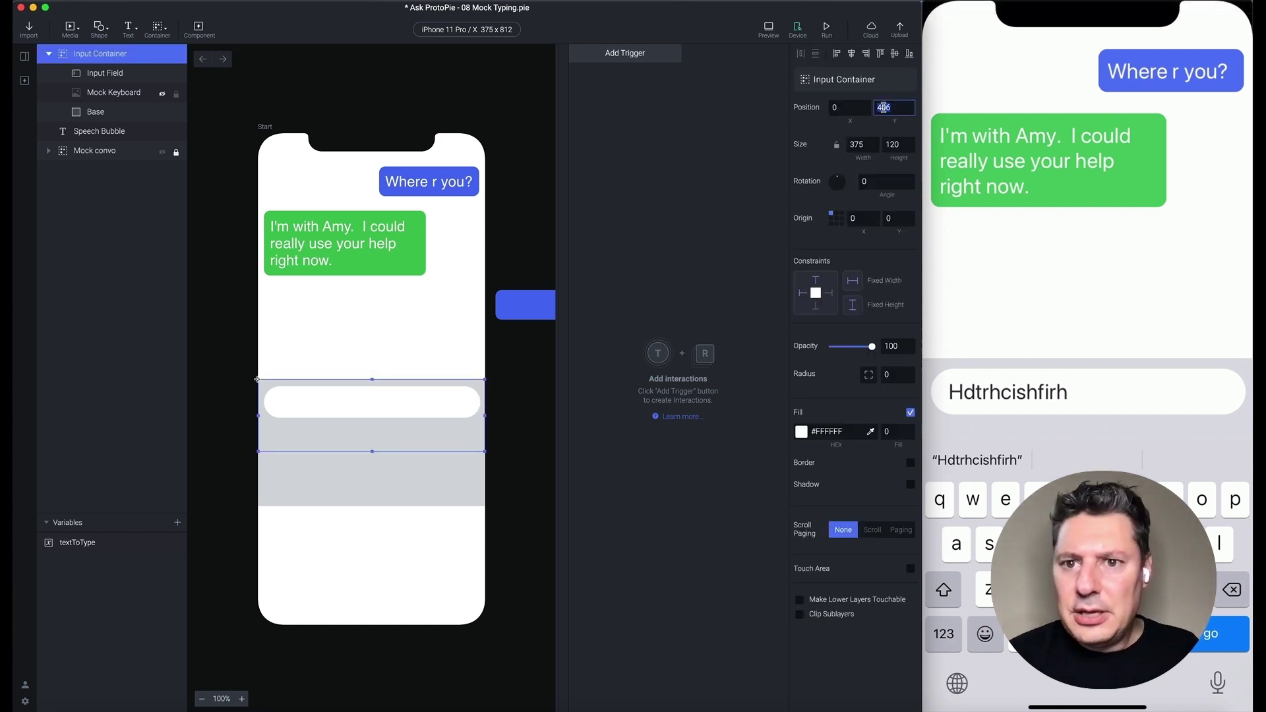
type("723")
key("Return")
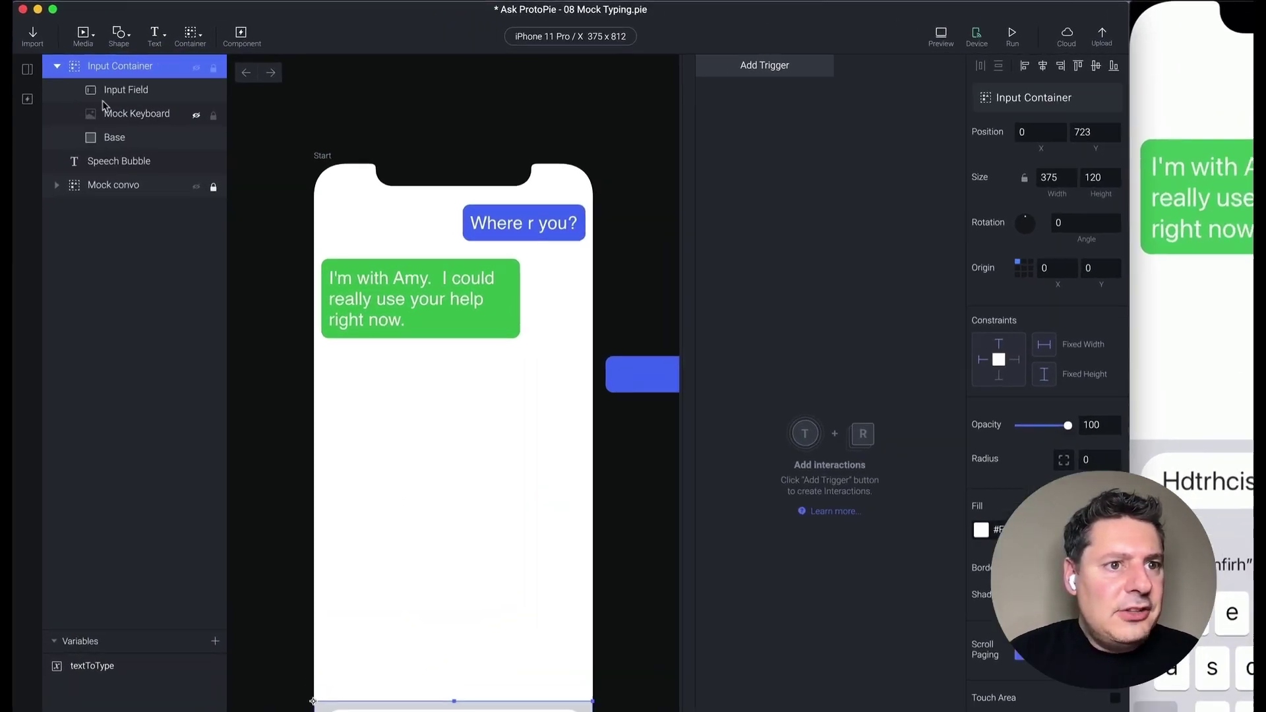
- Add a text layer about 357 × 61 inside the Input Container, just below the input field
left_click(107, 74)
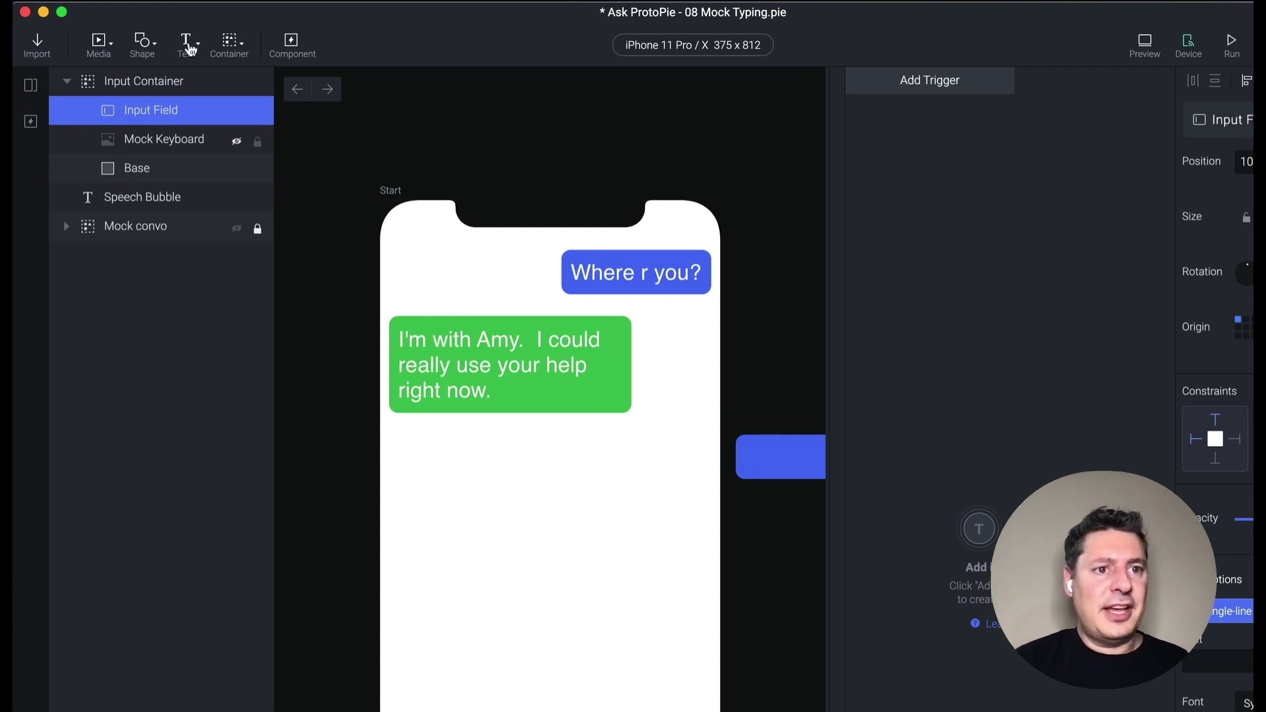
left_click(190, 47)
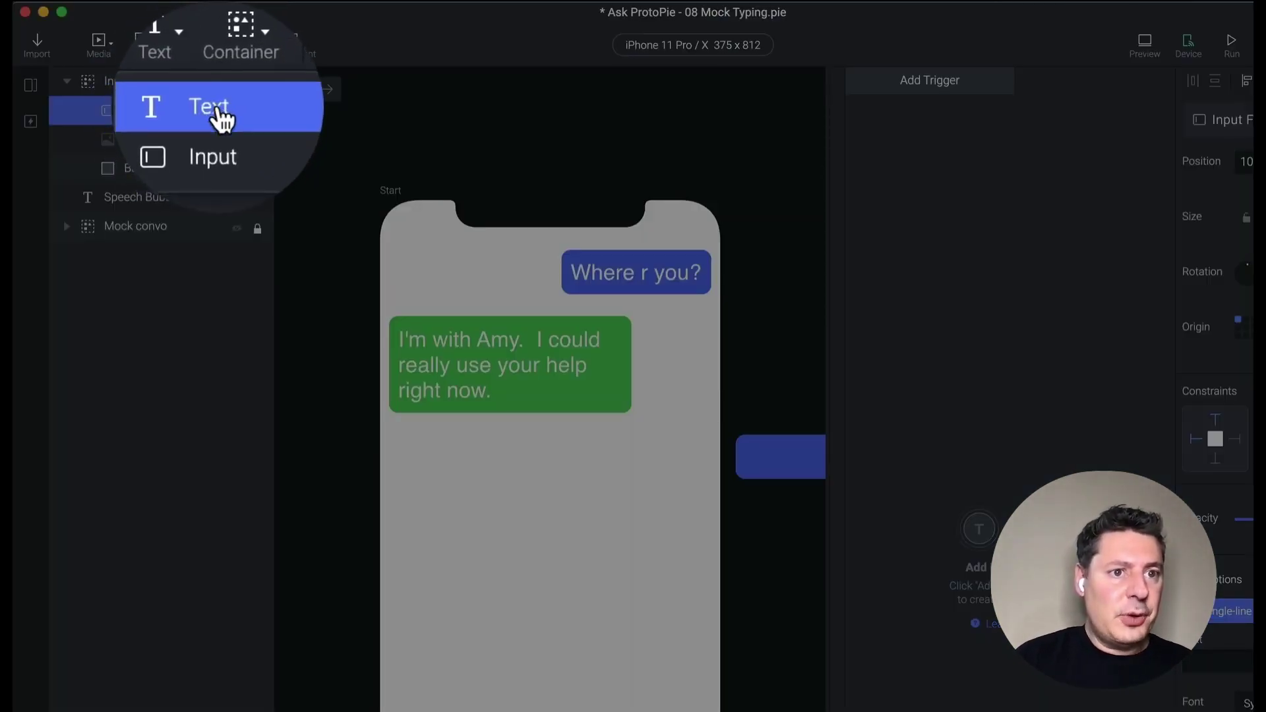
left_click(220, 86)
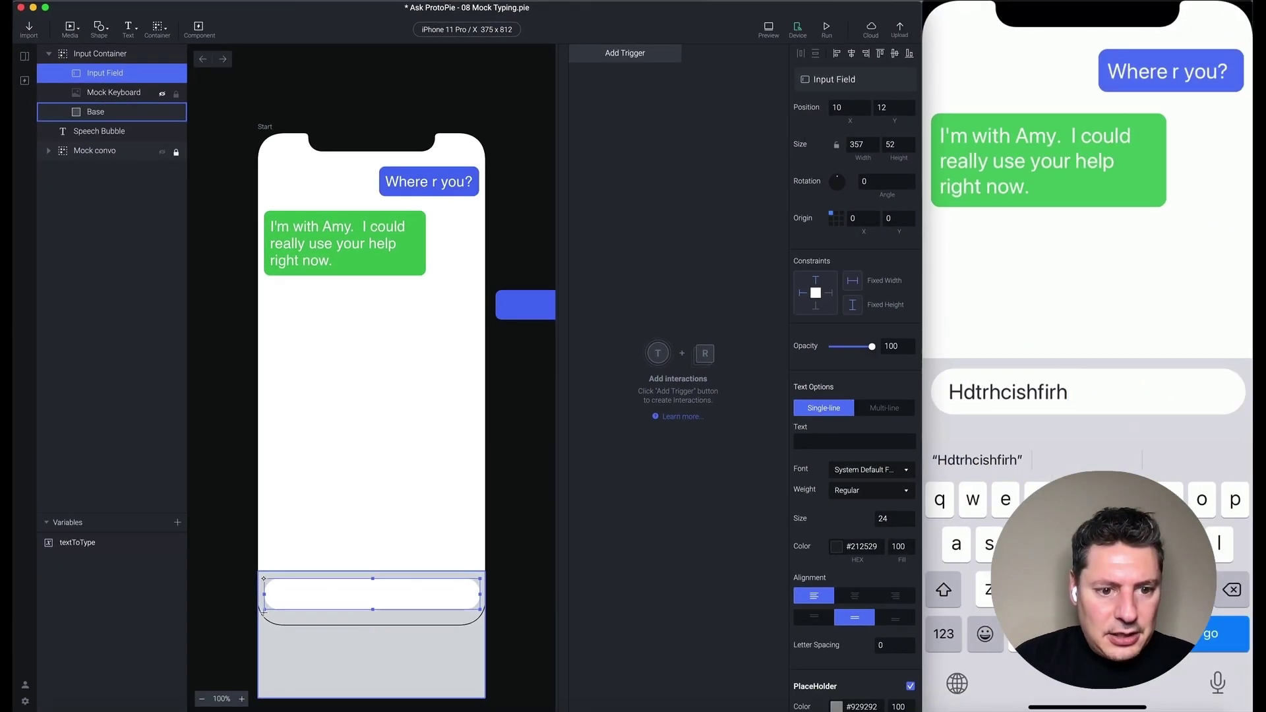
left_click_drag(263, 613, 482, 650)
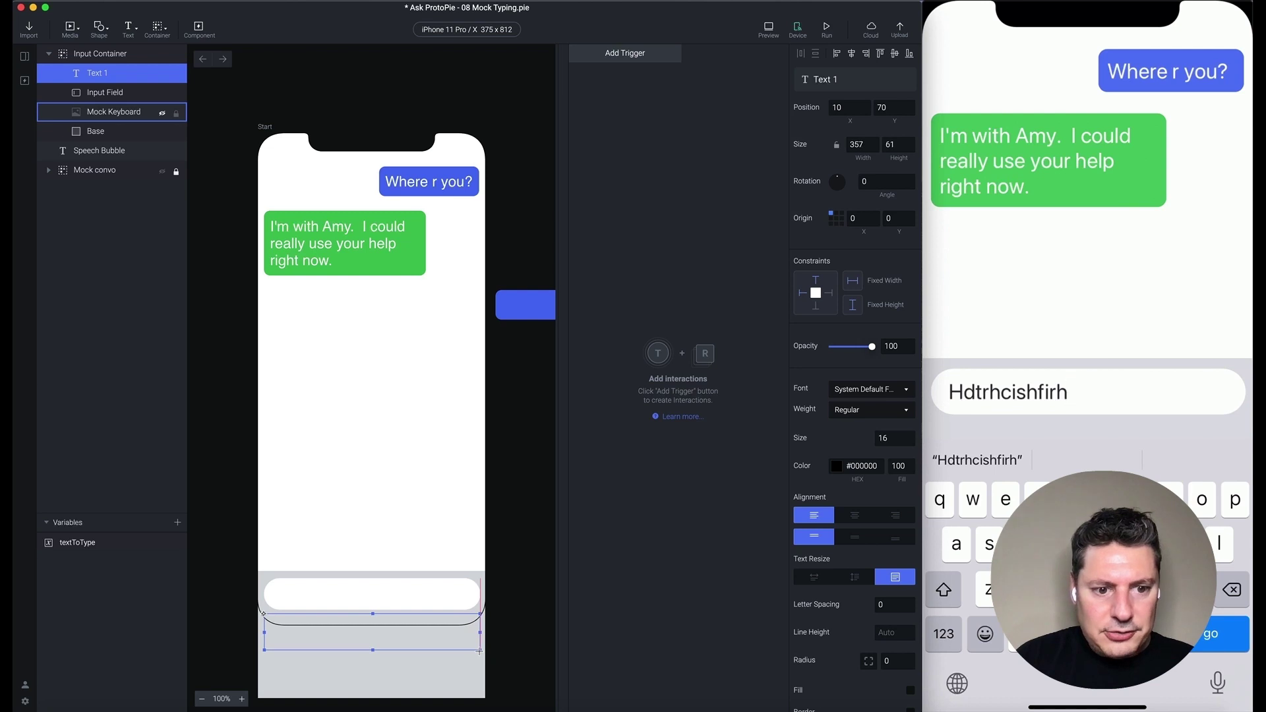
- Rename the new text layer as Mock Input Field and keep it selected
double_click(100, 73)
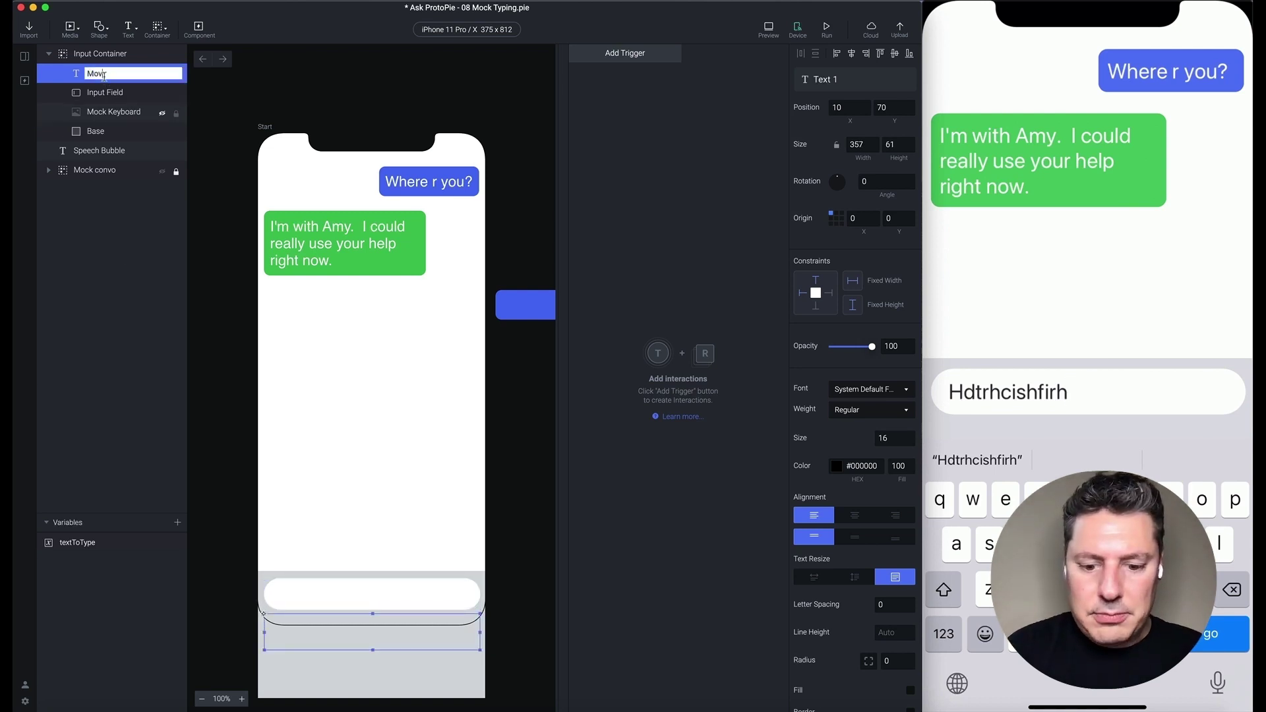
type("d")
key("Return")
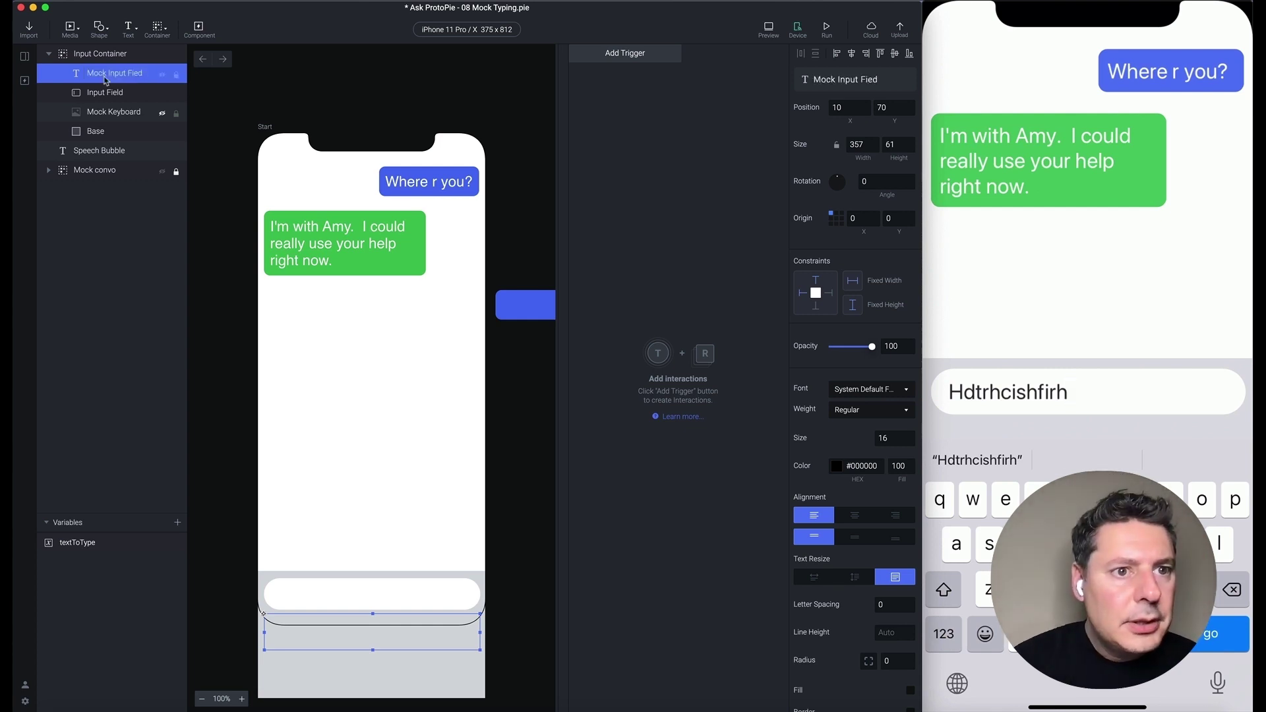
double_click(145, 73)
left_click(146, 73)
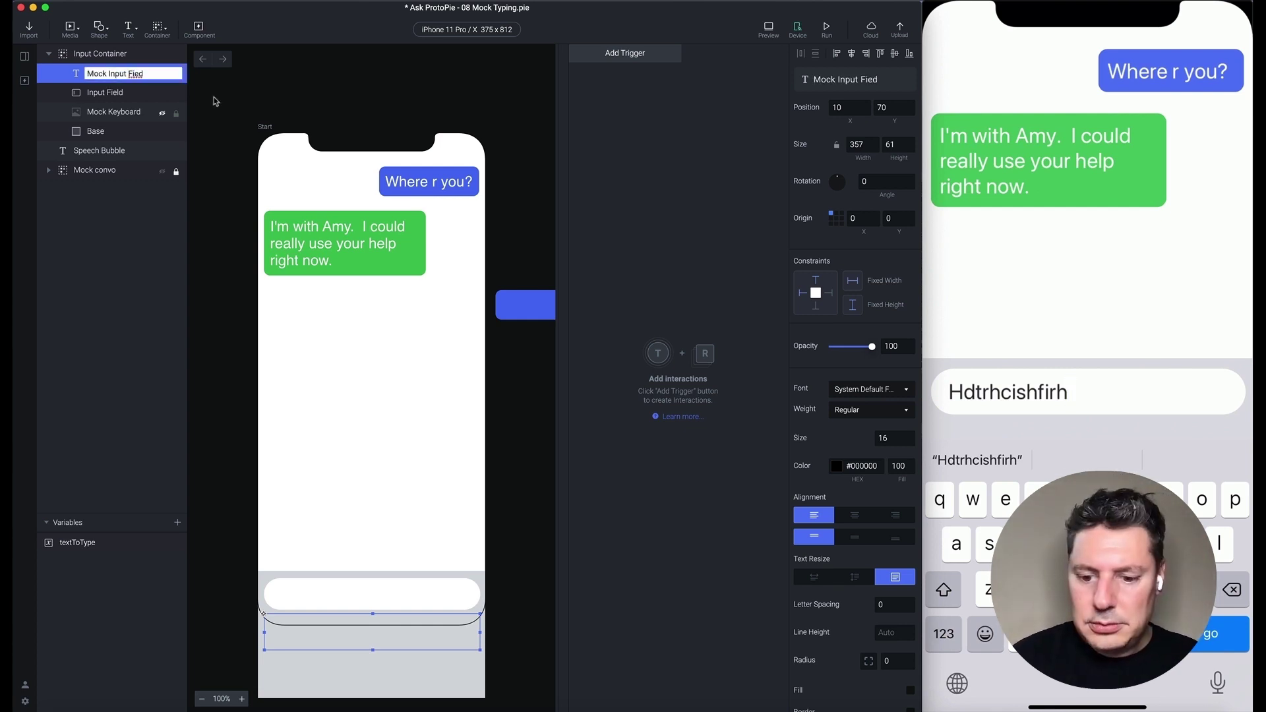
type("l")
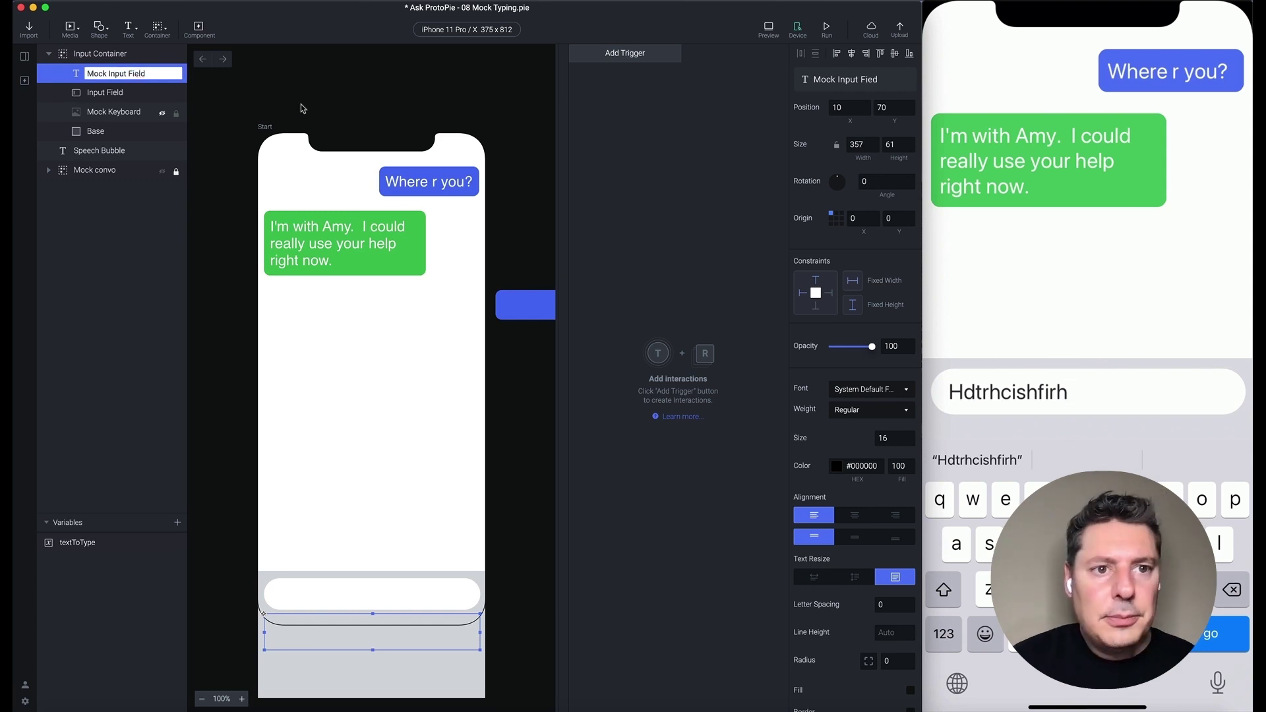
left_click(315, 97)
left_click(114, 73)
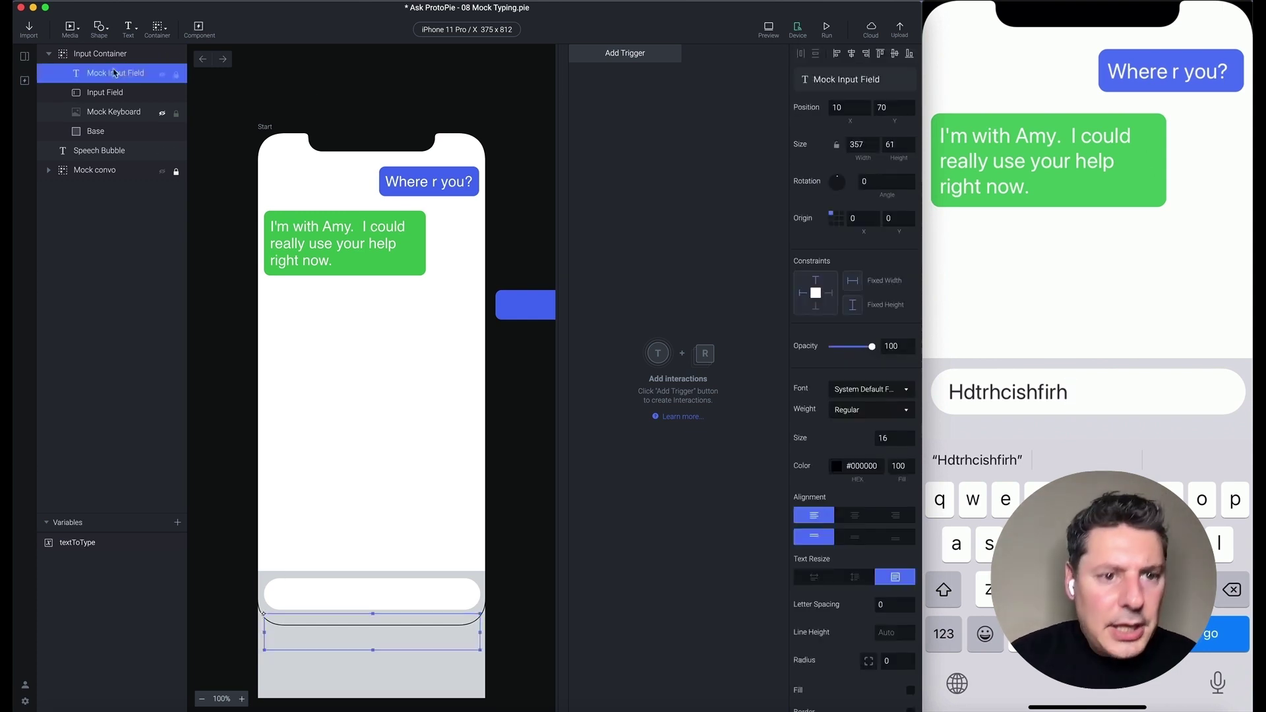
- Enable the fill on the Mock Input Field layer and set its color to white, #FFFFFF
left_click(400, 595)
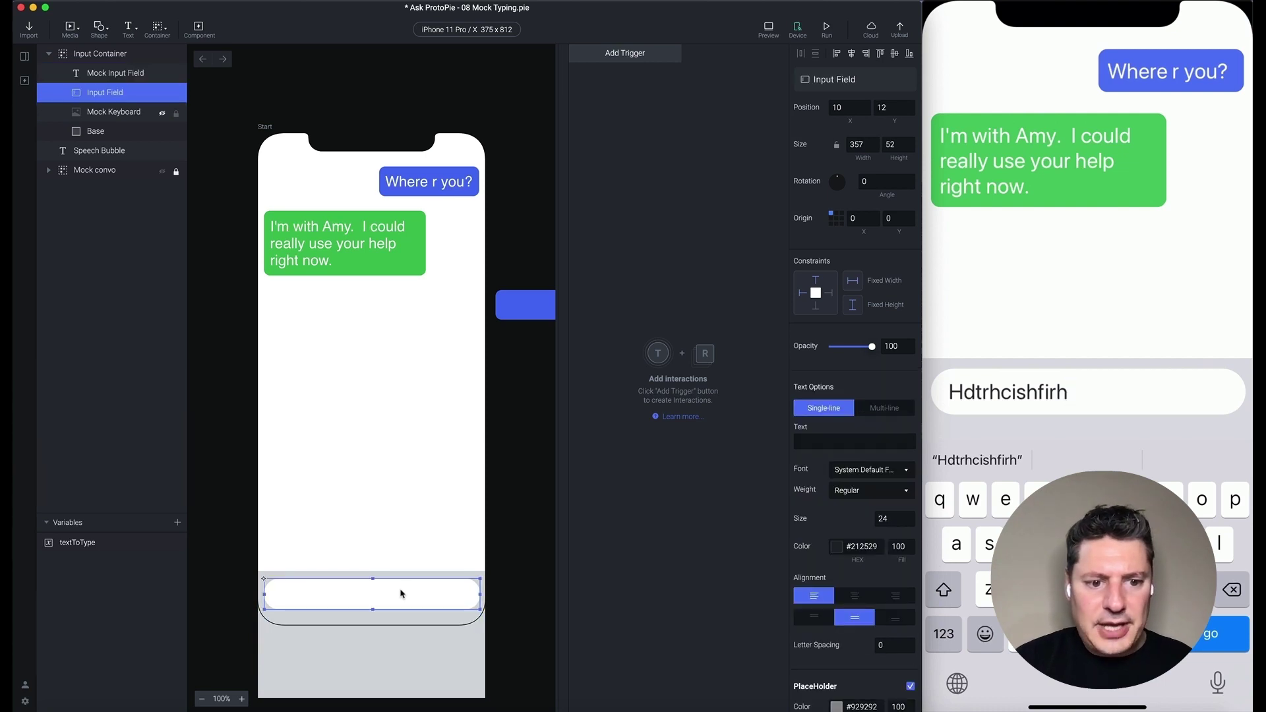
left_click(417, 636)
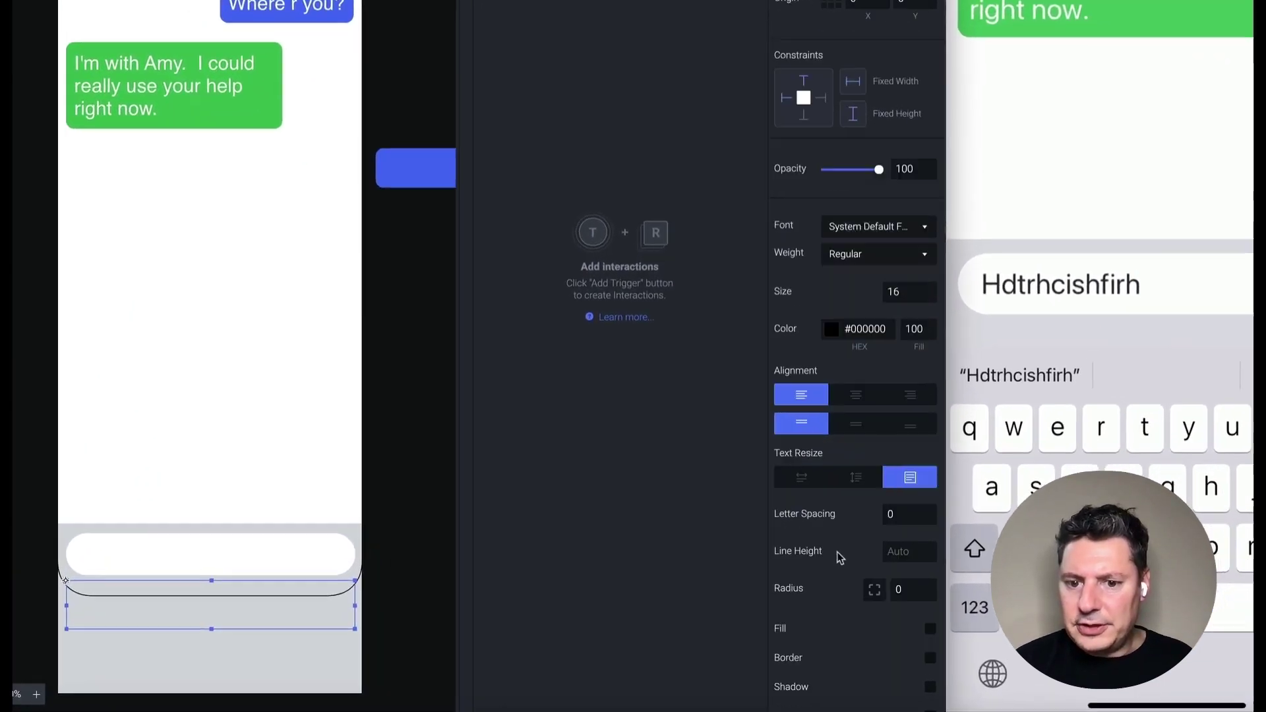
scroll(868, 539, "down", 3)
left_click(918, 537)
left_click(784, 531)
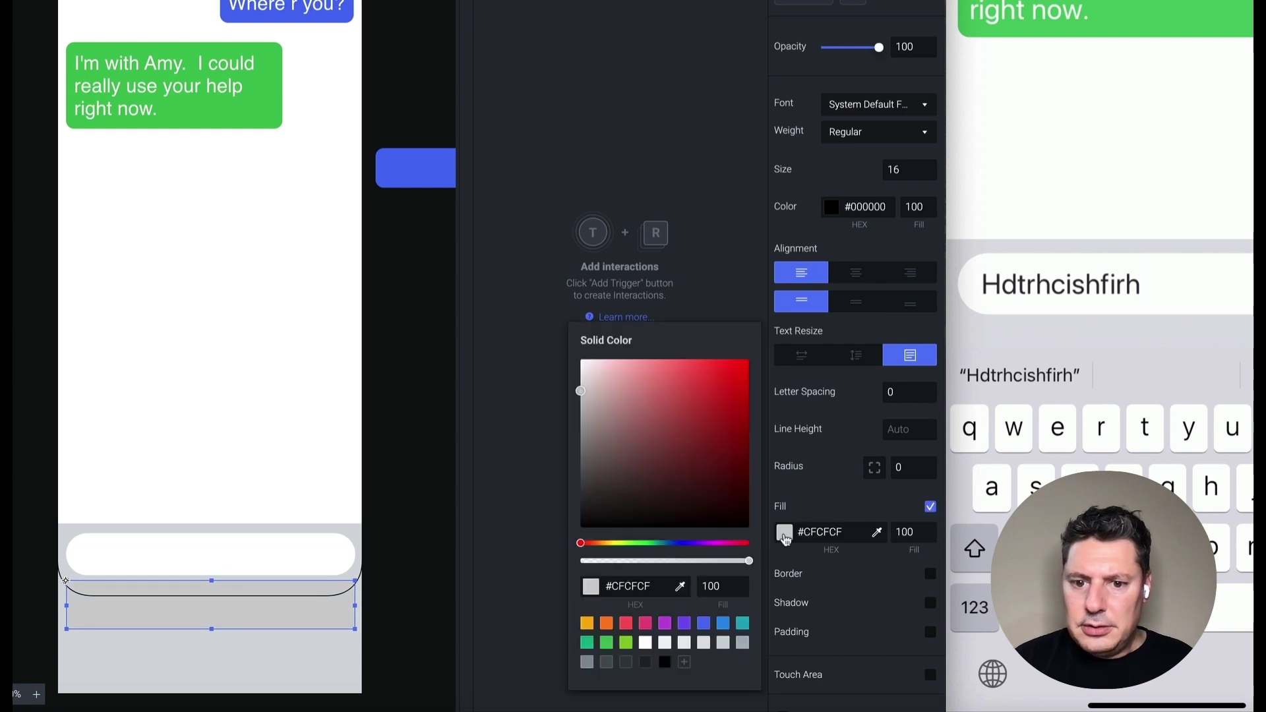
left_click_drag(611, 412, 565, 340)
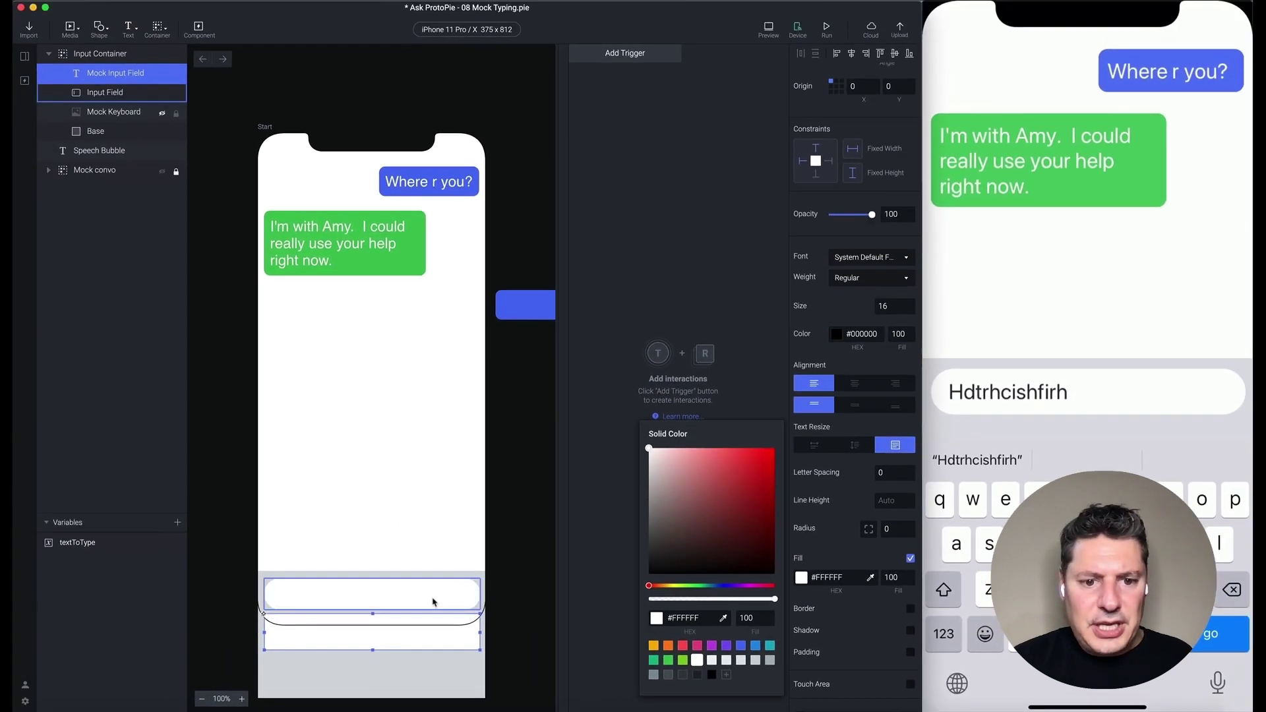
left_click(291, 564)
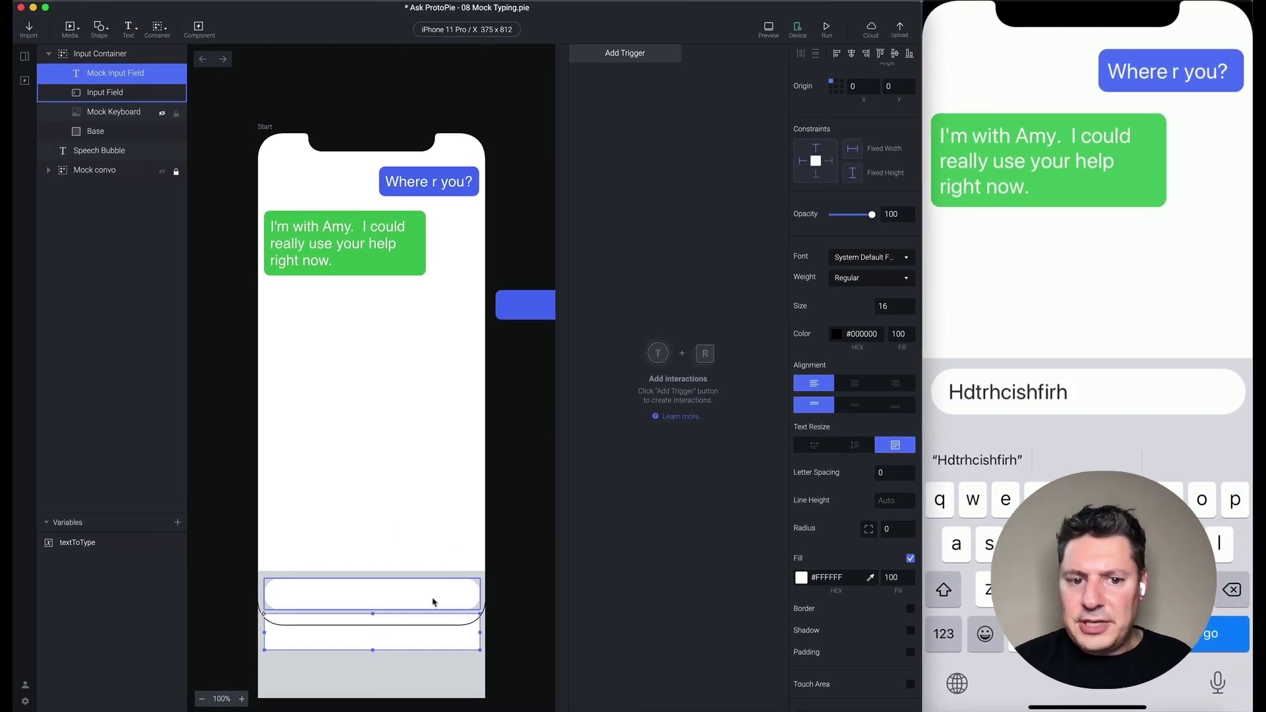
- Match the Mock Input Field to the real input field by setting its height to 52 and its corner radius to 26
left_click(434, 602)
scroll(840, 282, "up", 3)
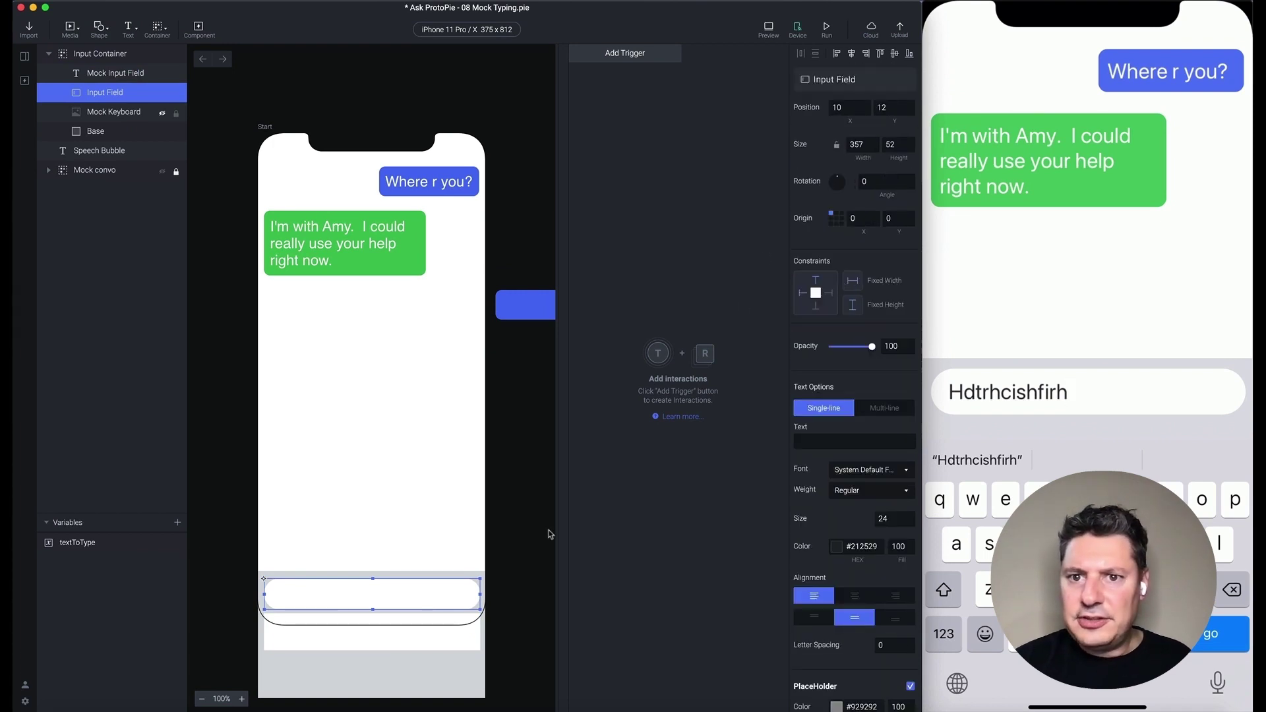
left_click(436, 630)
left_click(901, 144)
type("52")
key("Return")
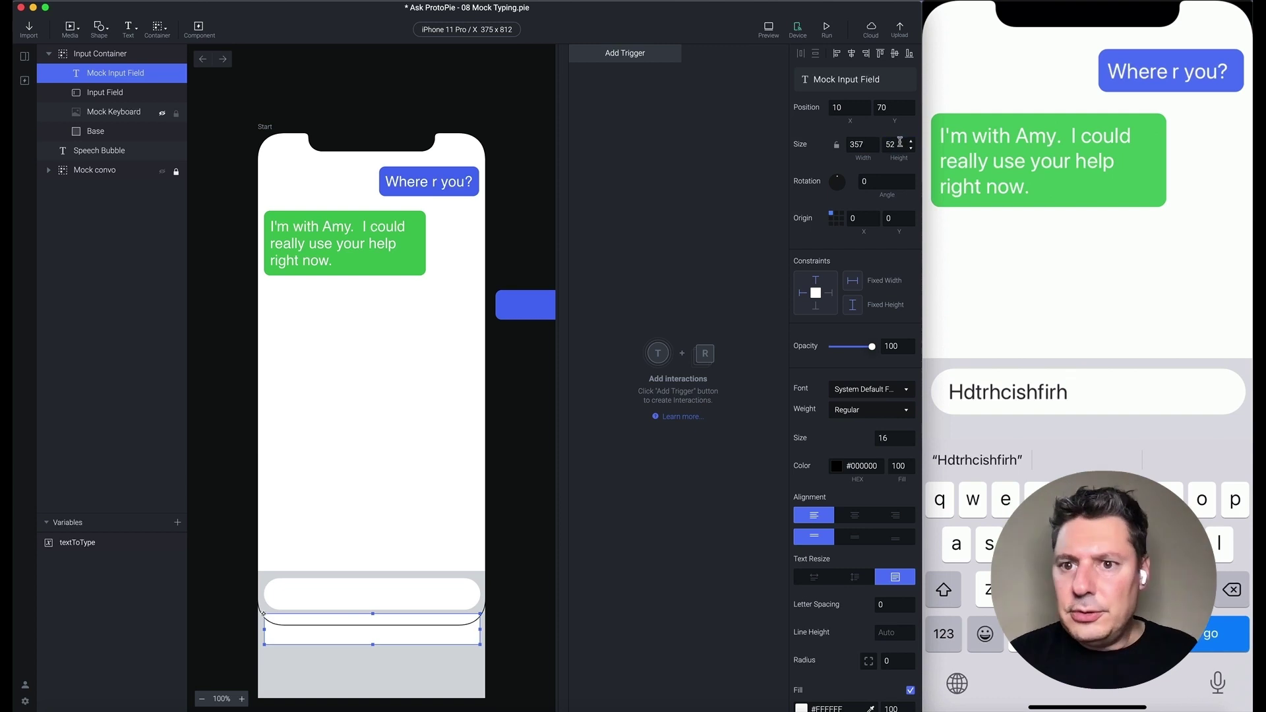
scroll(864, 598, "down", 3)
left_click(893, 599)
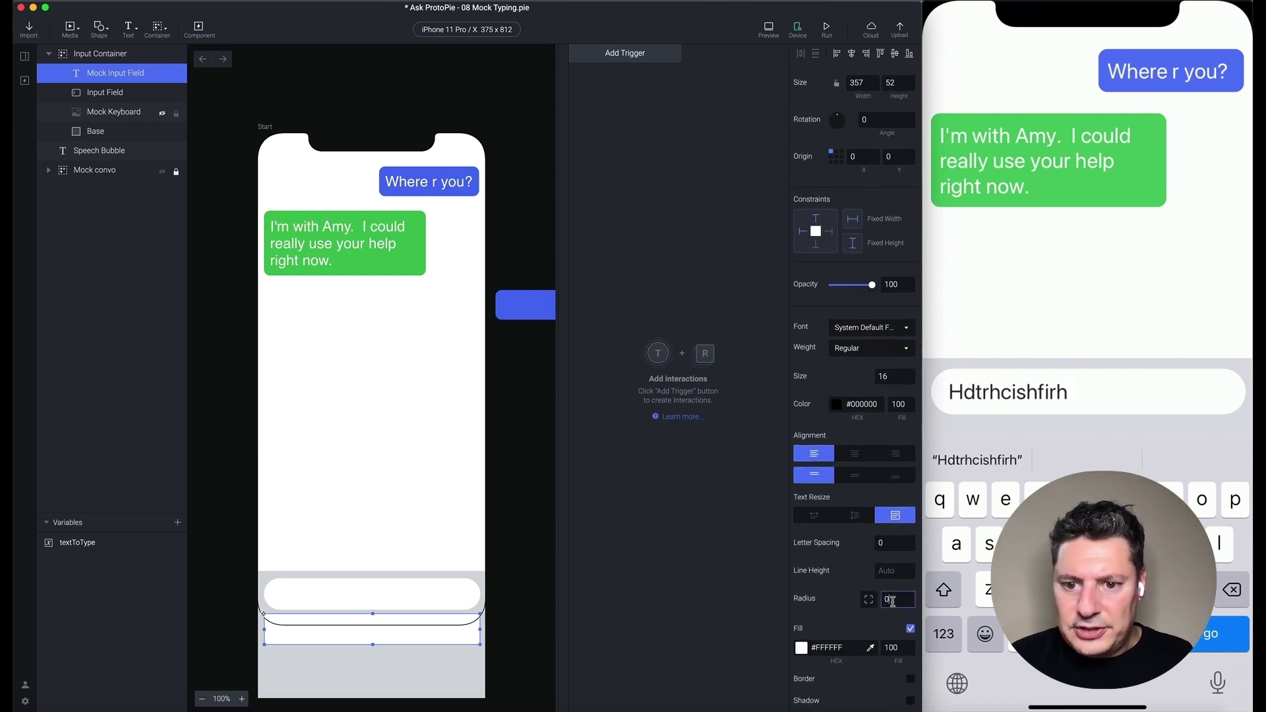
key("Return")
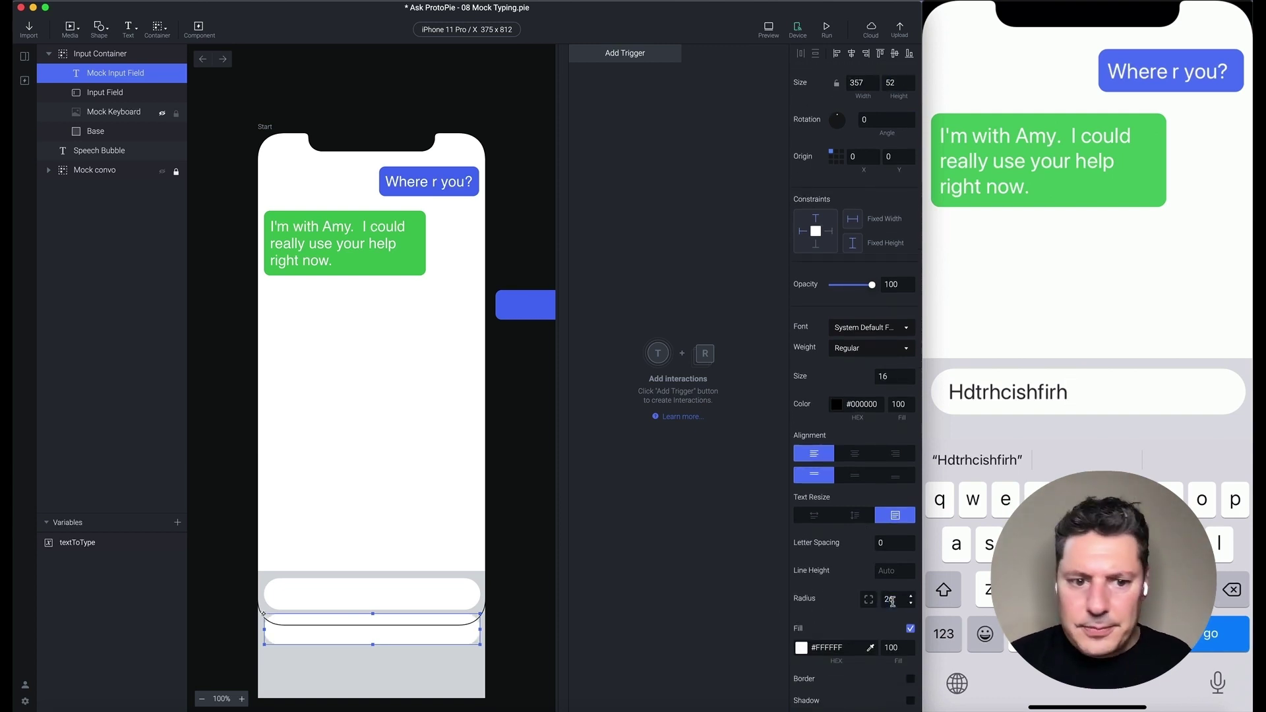
- Match the Mock Input Field's text to the real input field with font size 24 and color #212529
left_click(424, 602)
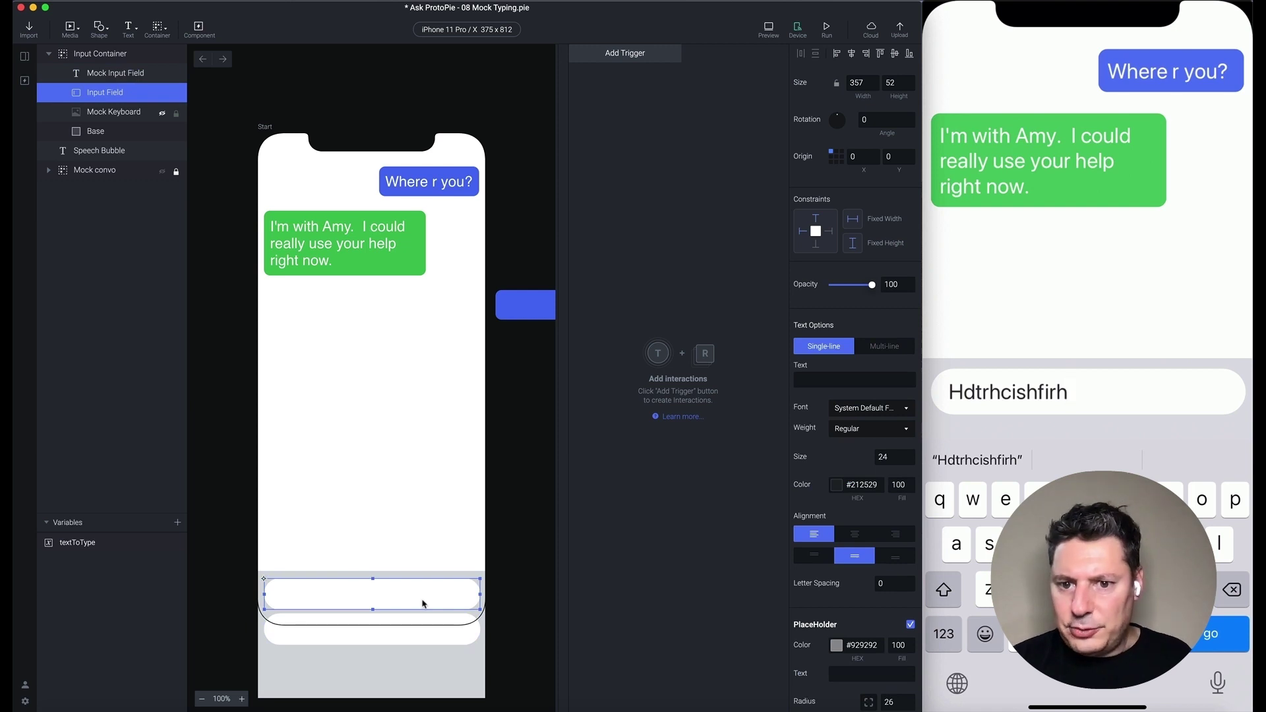
double_click(860, 484)
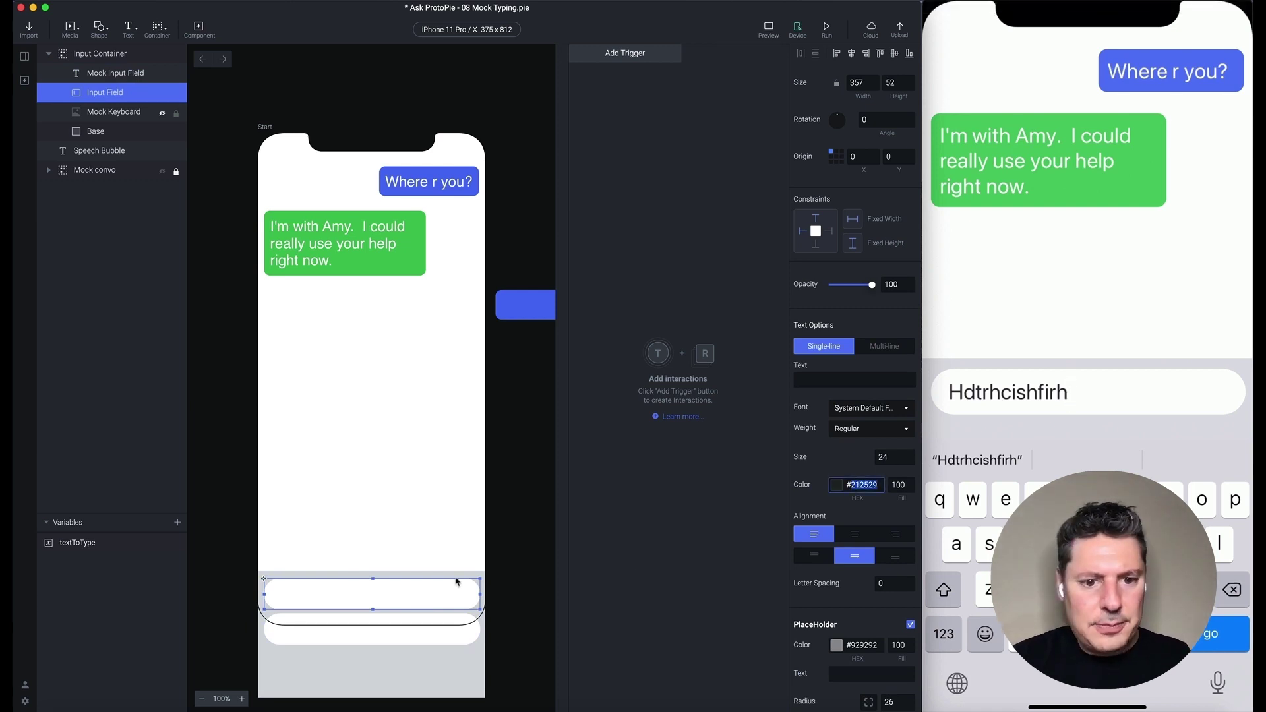
left_click(439, 635)
double_click(886, 377)
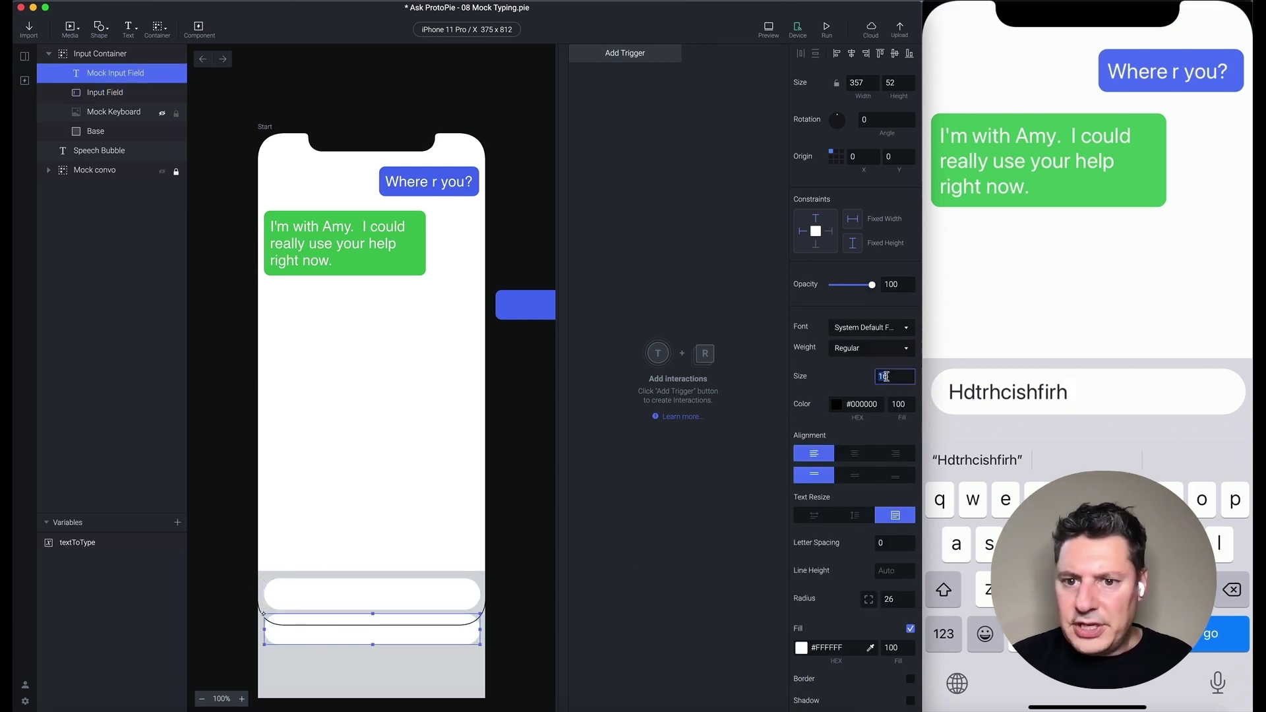
type("24")
key("Tab")
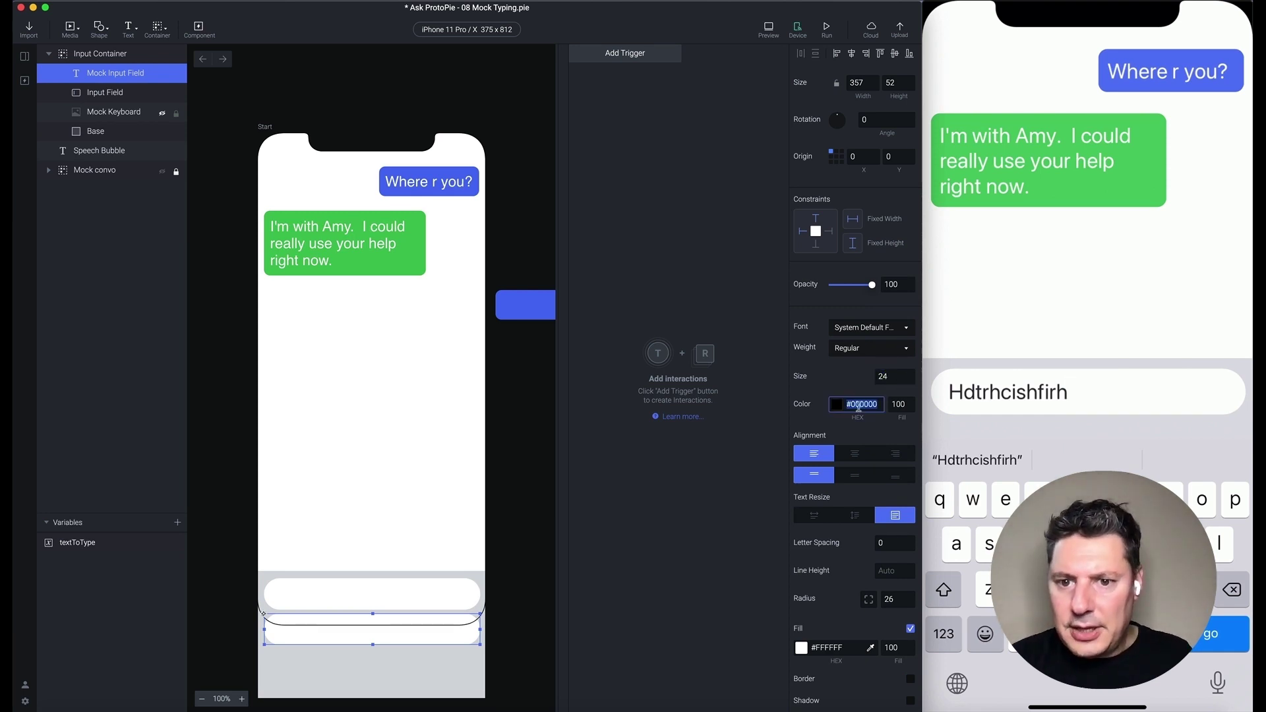
type("212529")
key("Return")
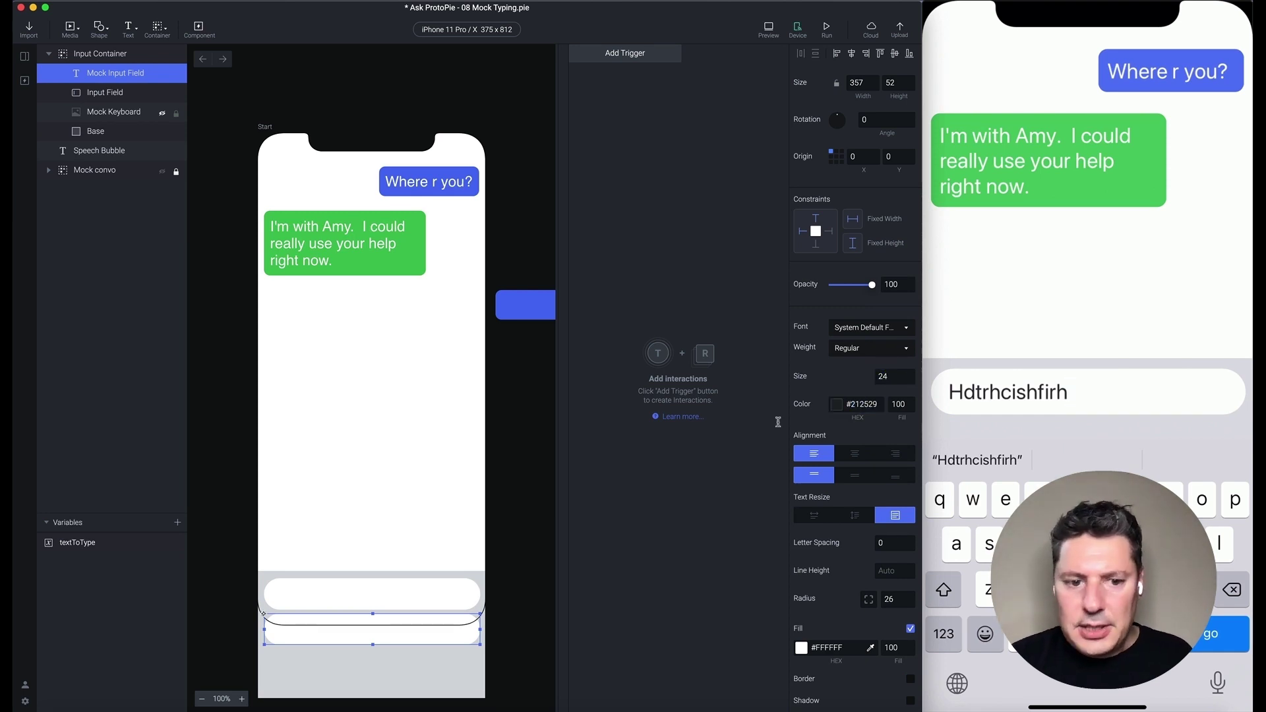
- Turn on padding for the Mock Input Field and set it to 20, using the real input field's padding as reference
left_click(435, 592)
scroll(849, 486, "down", 3)
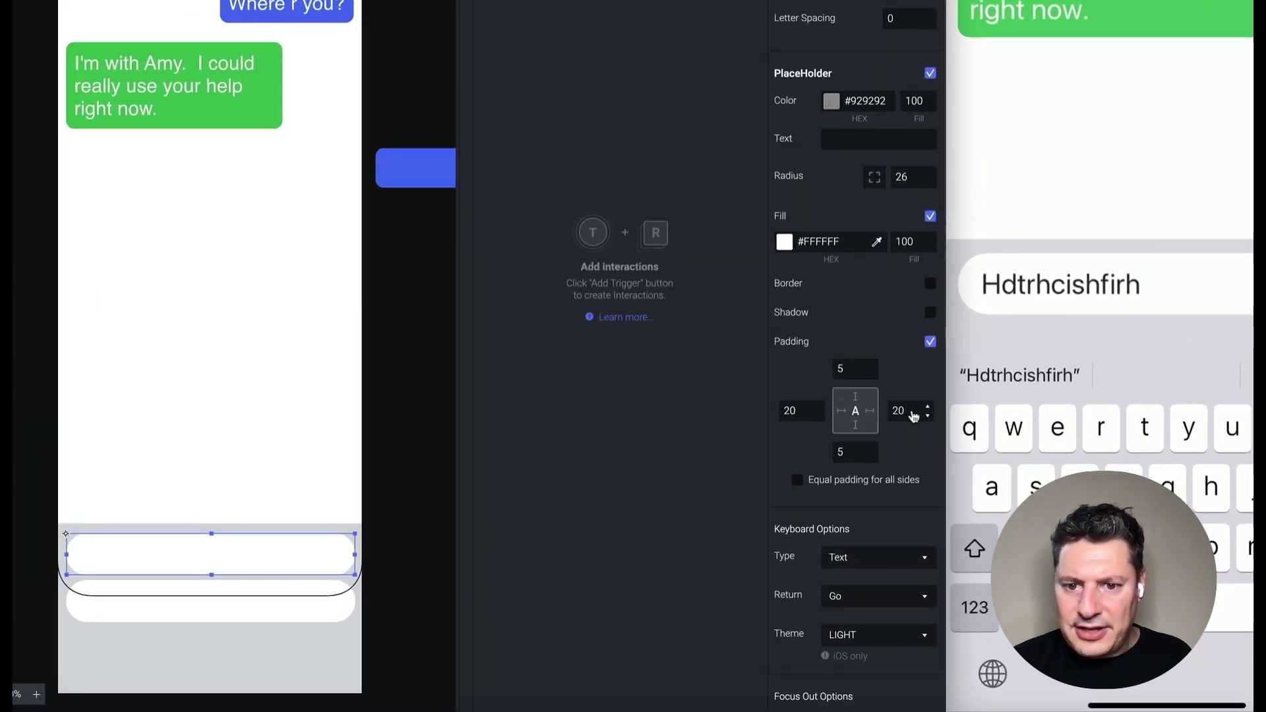
left_click(281, 607)
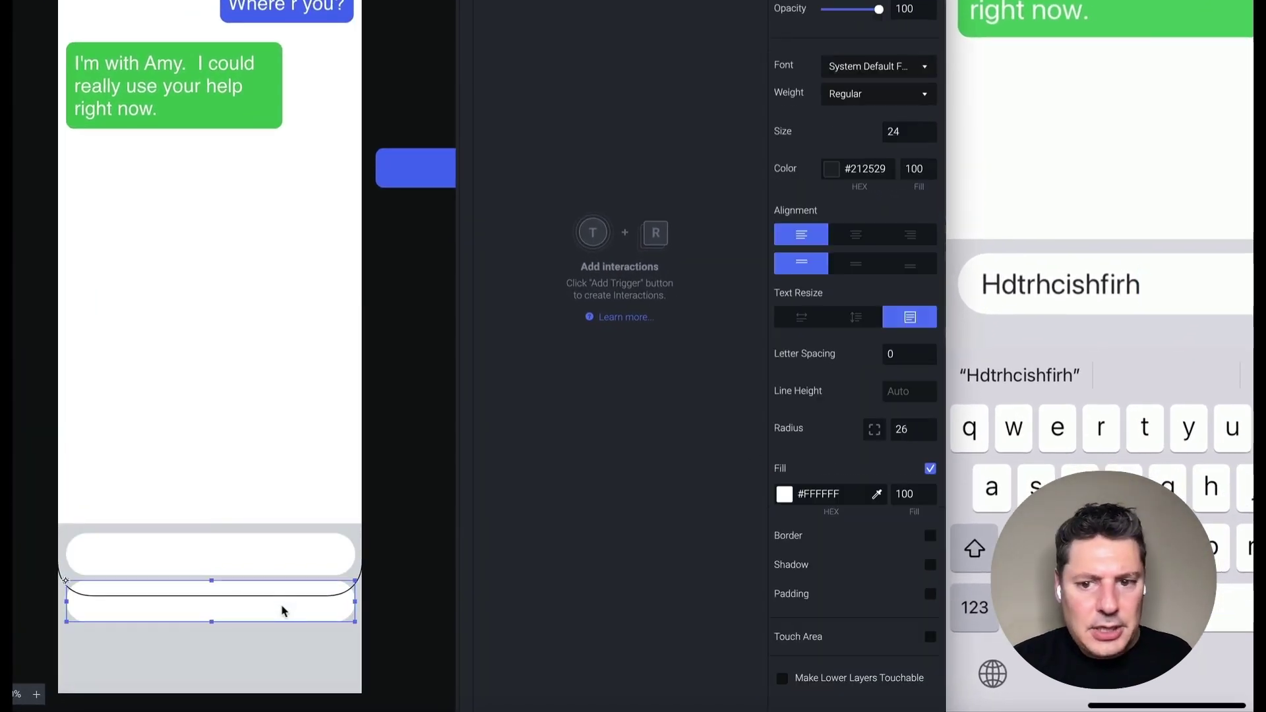
left_click(930, 594)
left_click(801, 524)
type("20")
key("Tab")
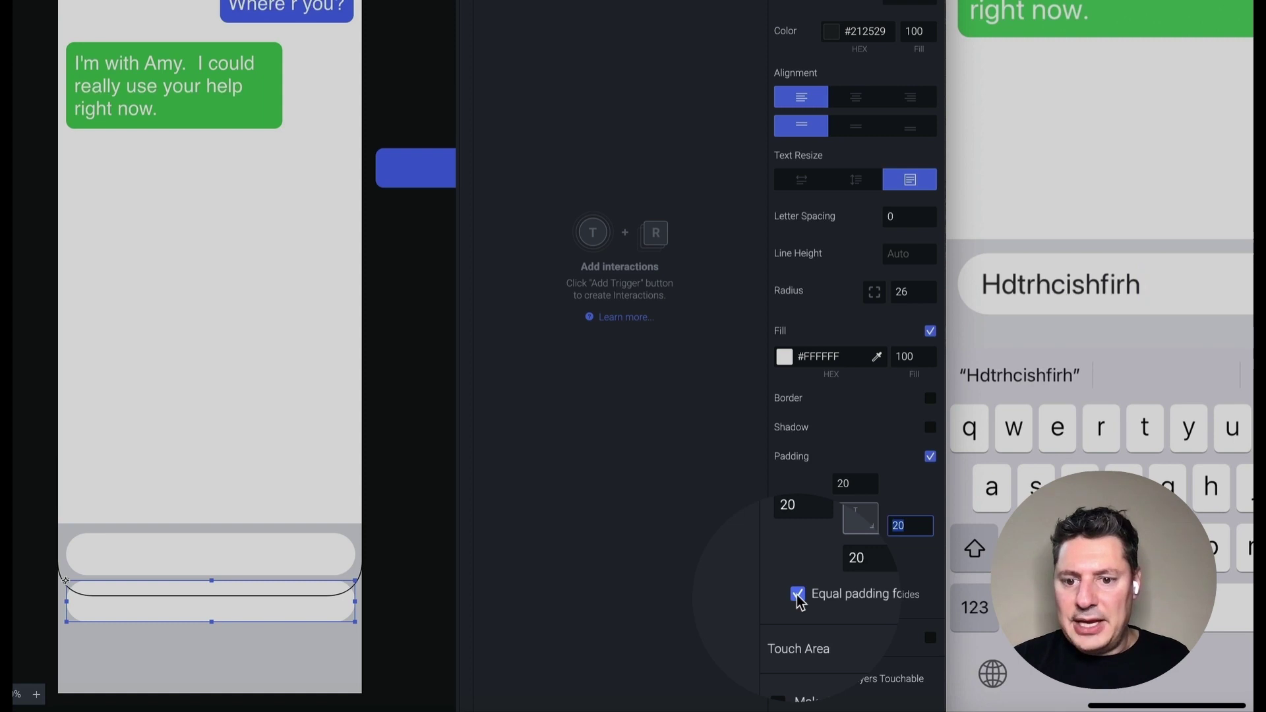
- Turn off equal padding on the Mock Input Field, set top and bottom padding to 5, and center its text vertically
left_click(796, 594)
left_click(855, 478)
type("5")
key("Tab")
key("Tab")
type("5")
key("Tab")
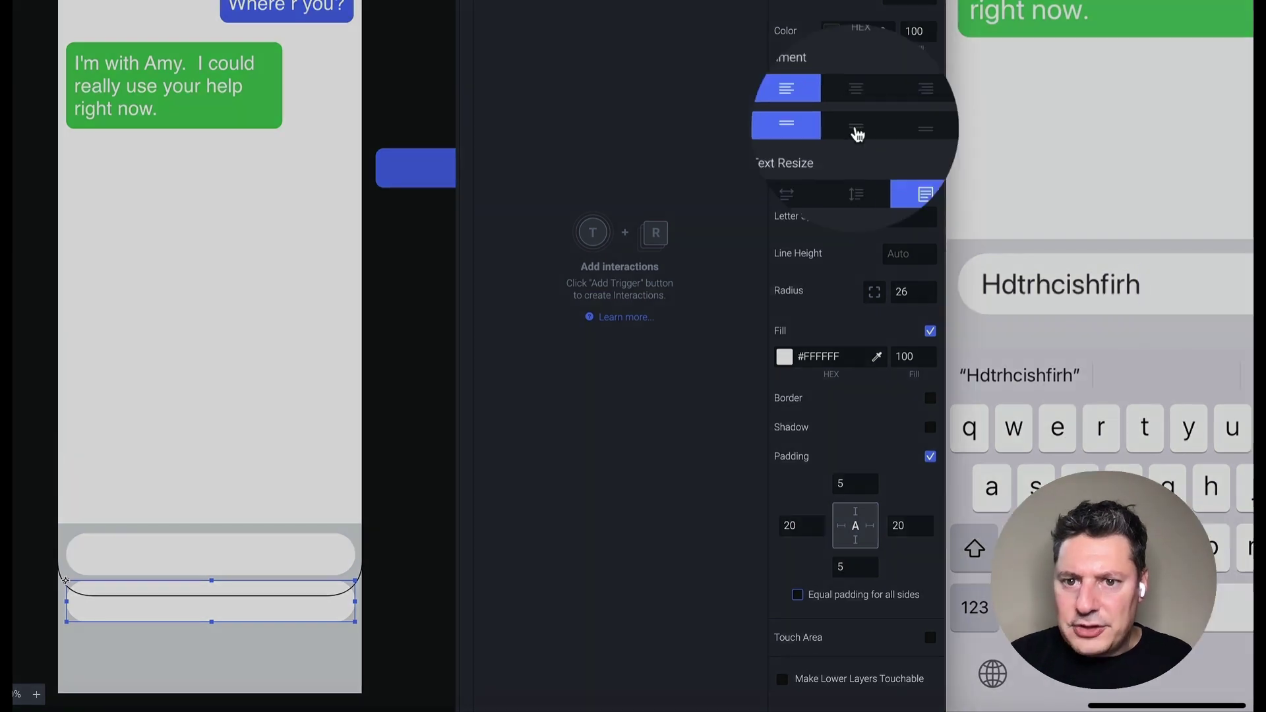
left_click(857, 129)
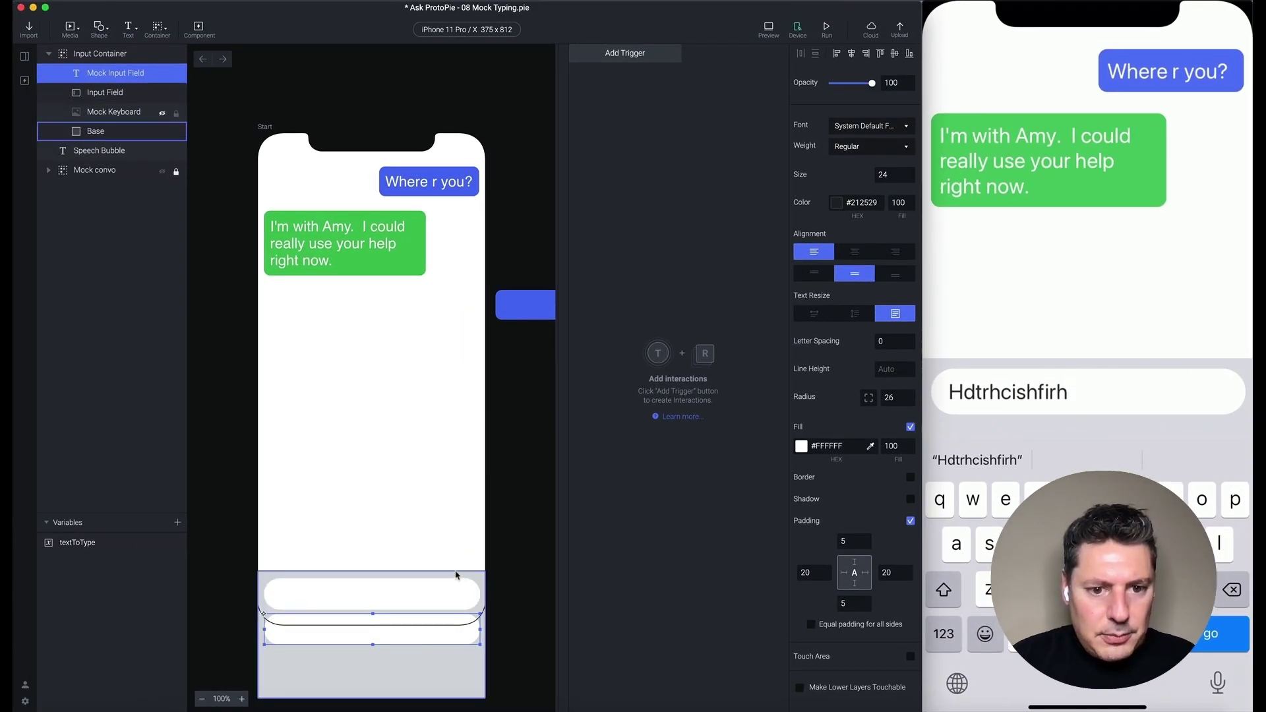
- Move the Input Container up to Y position 663
left_click(455, 578)
left_click(112, 56)
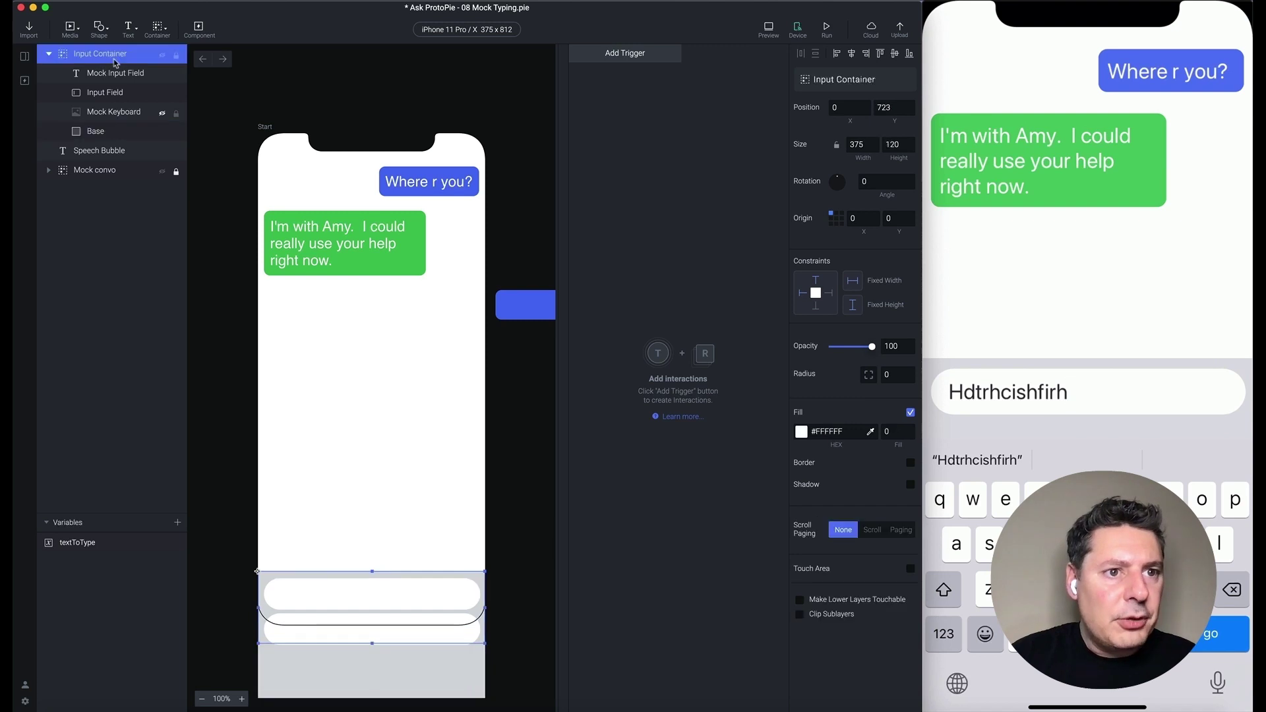
key("shift+Up")
key("shift+Up")
key("shift+Up")
key("shift+Up")
key("shift+Up")
key("shift+Up")
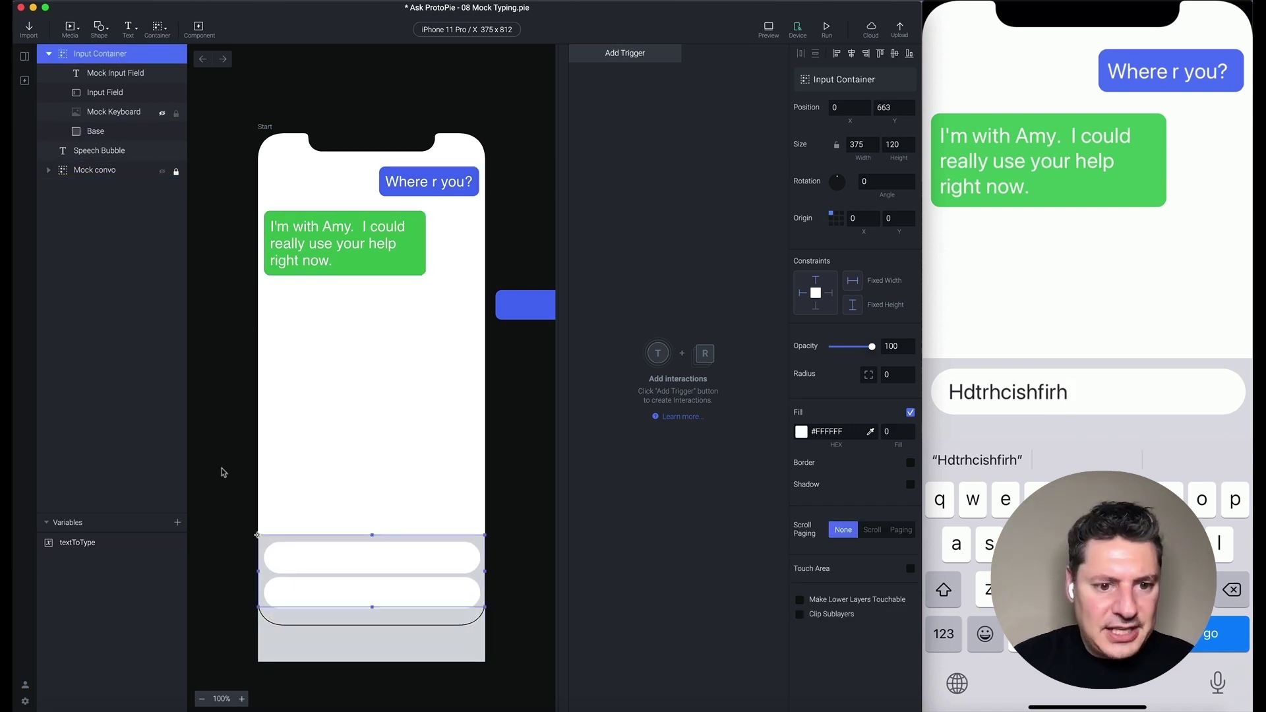
- Enter the sample text "Helo" in the Mock Input Field
double_click(318, 590)
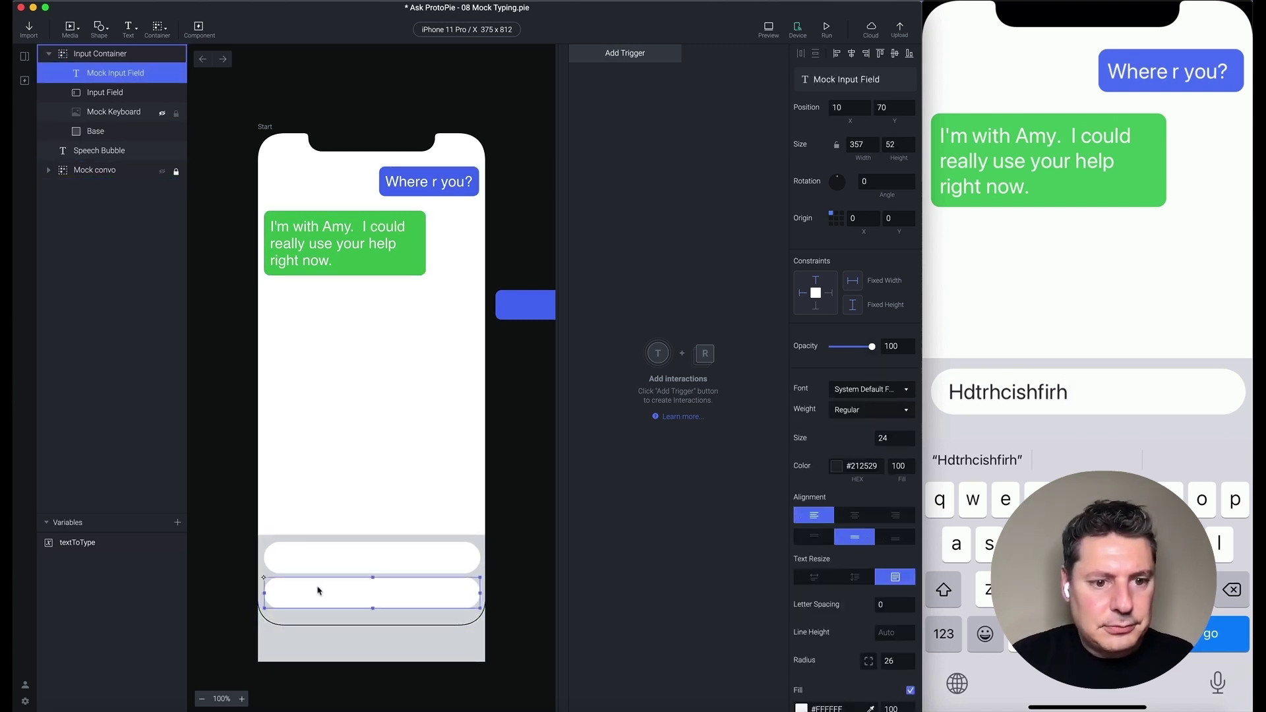
double_click(318, 589)
type("Helo")
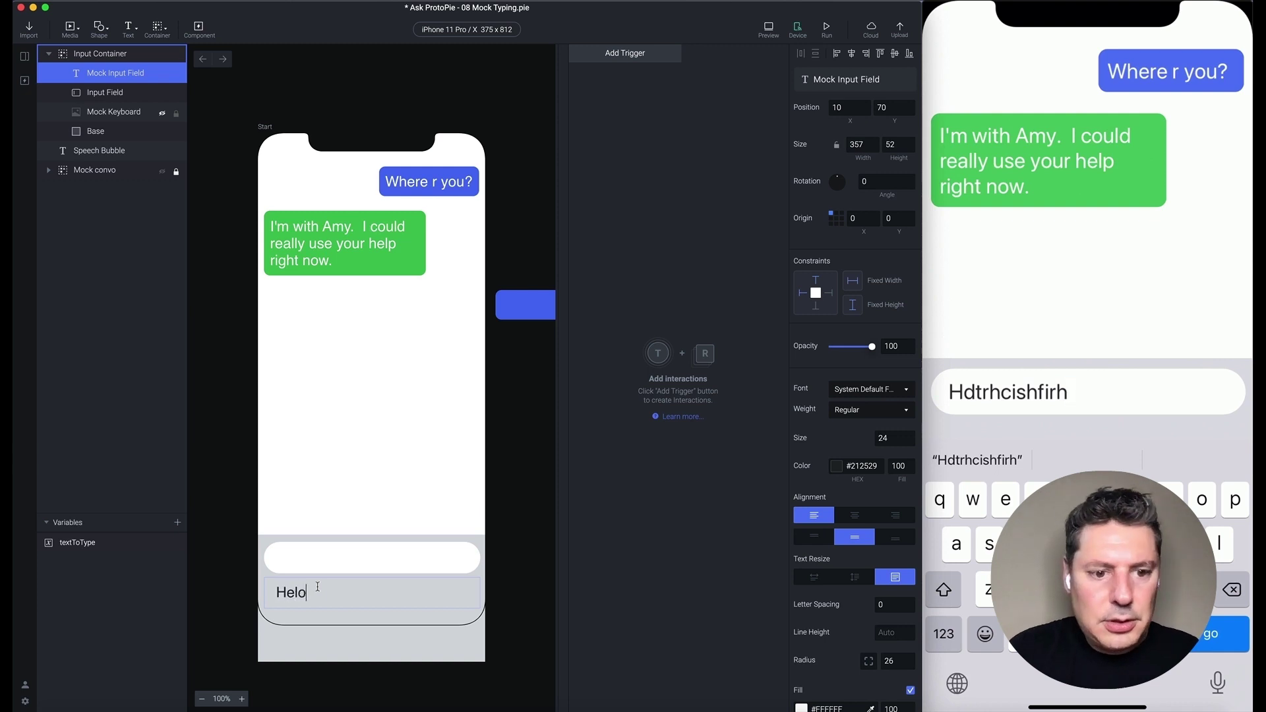
left_click(728, 514)
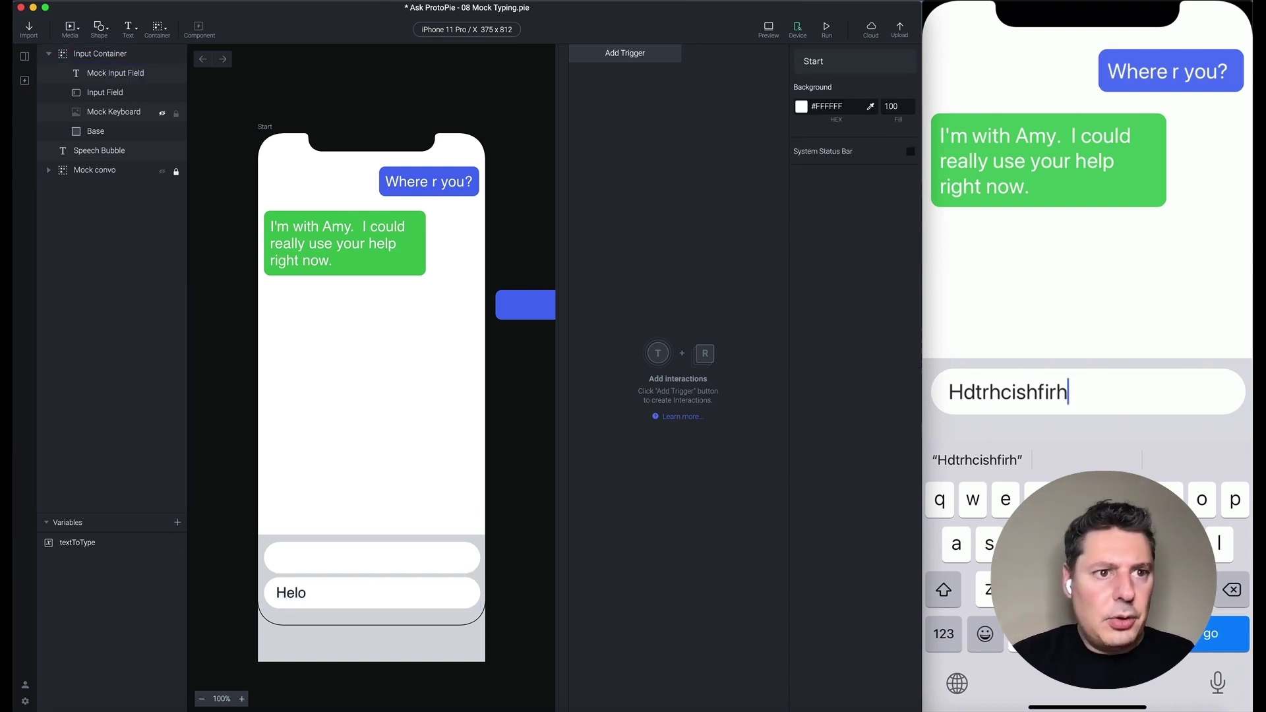
- Move the Input Container up to Y position 434 and test the input field in the preview with ".,mnzf"
left_click(111, 57)
left_click_drag(430, 546, 435, 402)
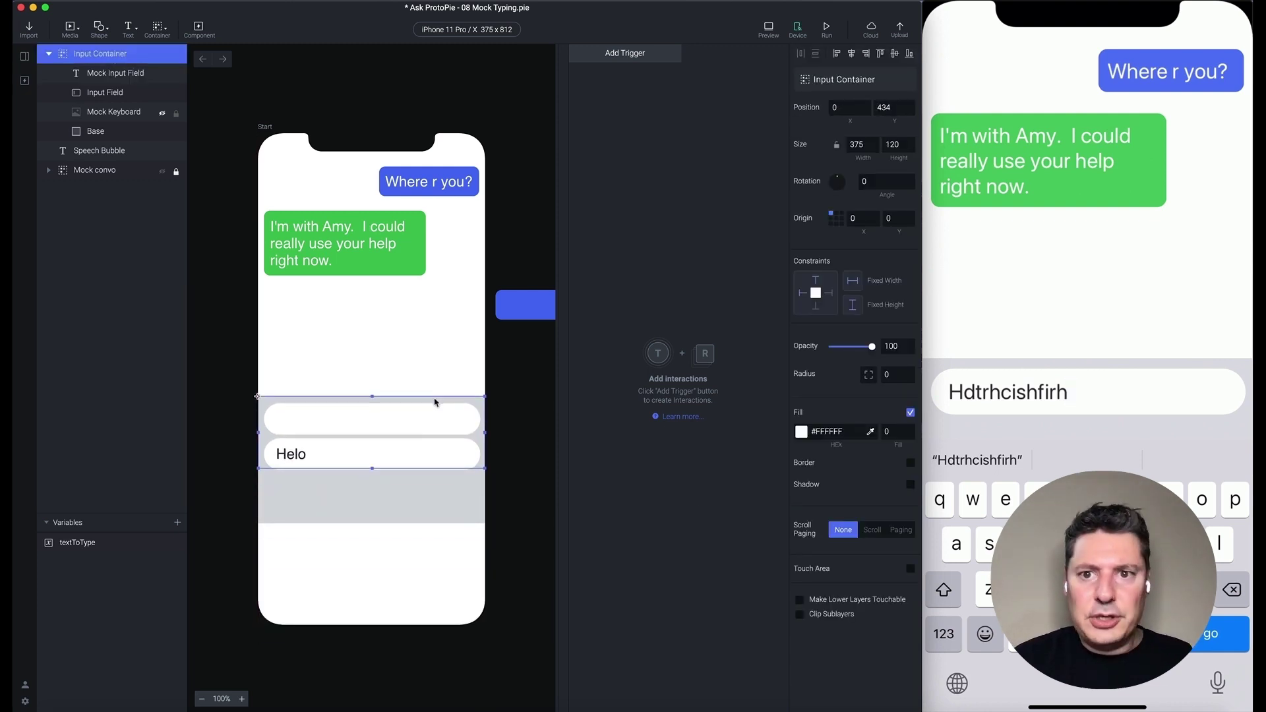
left_click(768, 29)
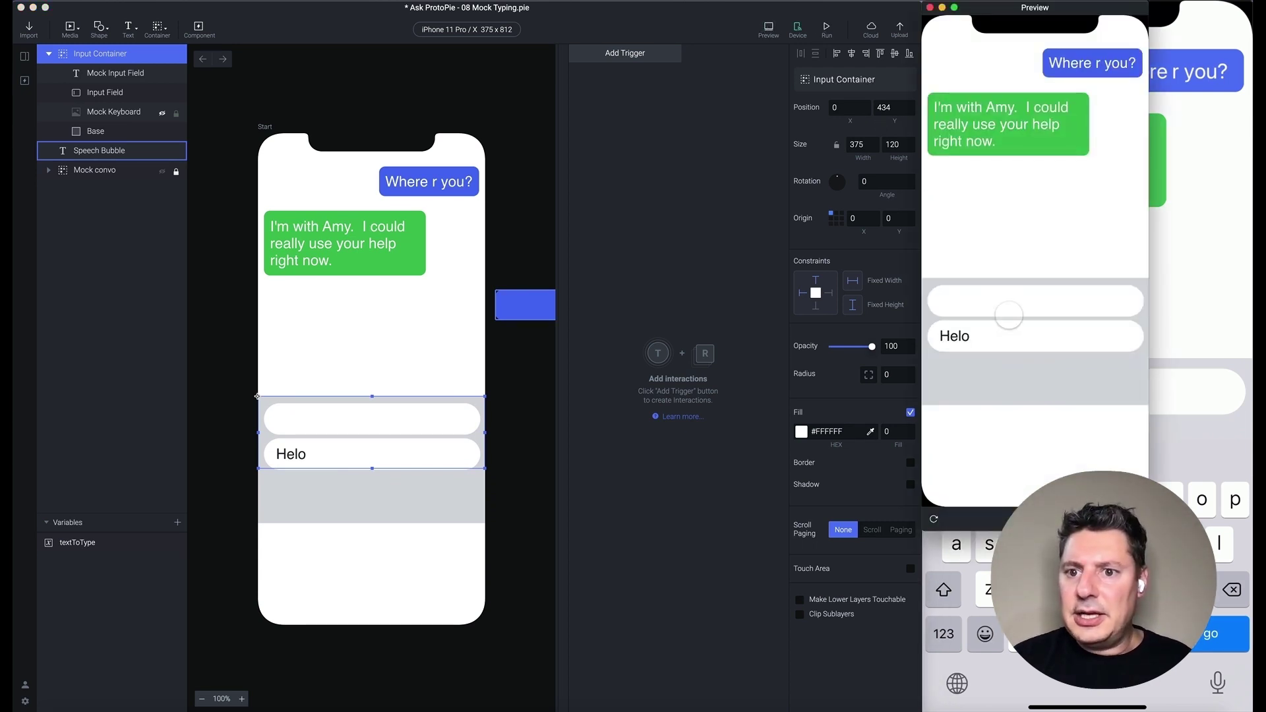
left_click(1010, 301)
type(".,mnzf")
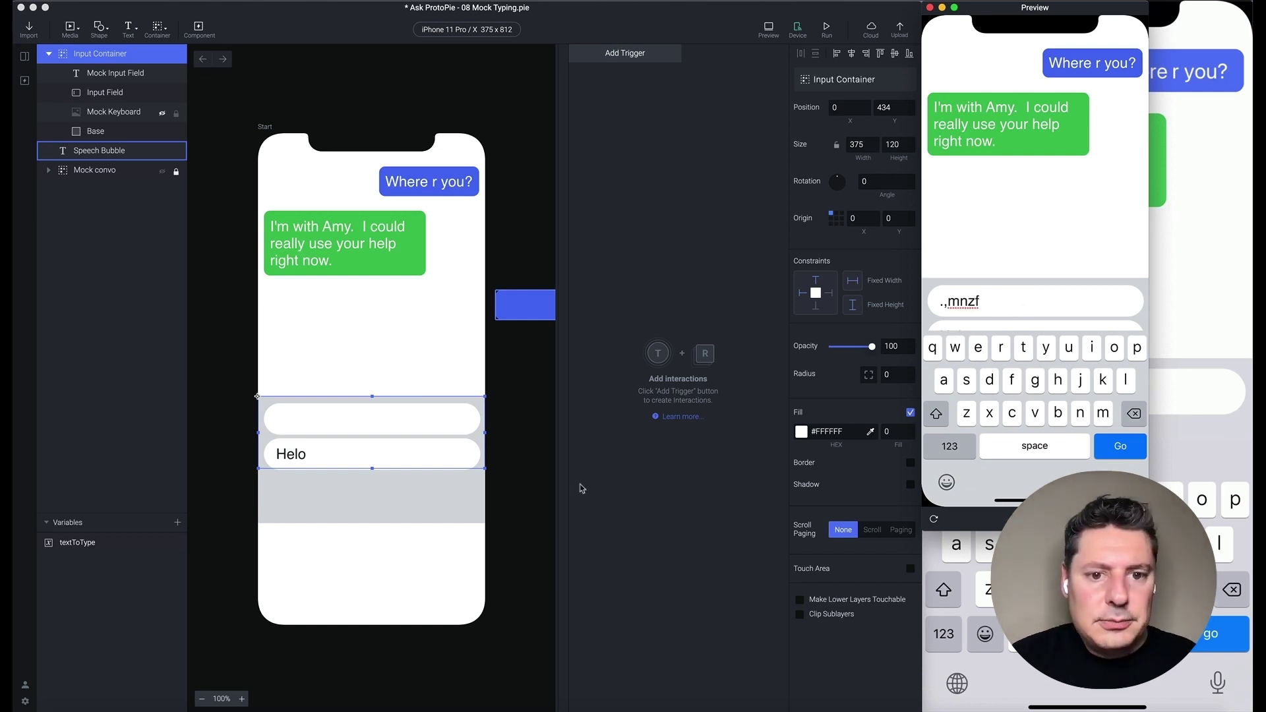
- Move the Input Container further up to Y position 346 and preview the prototype
left_click(424, 532)
left_click_drag(428, 401, 429, 346)
left_click(768, 30)
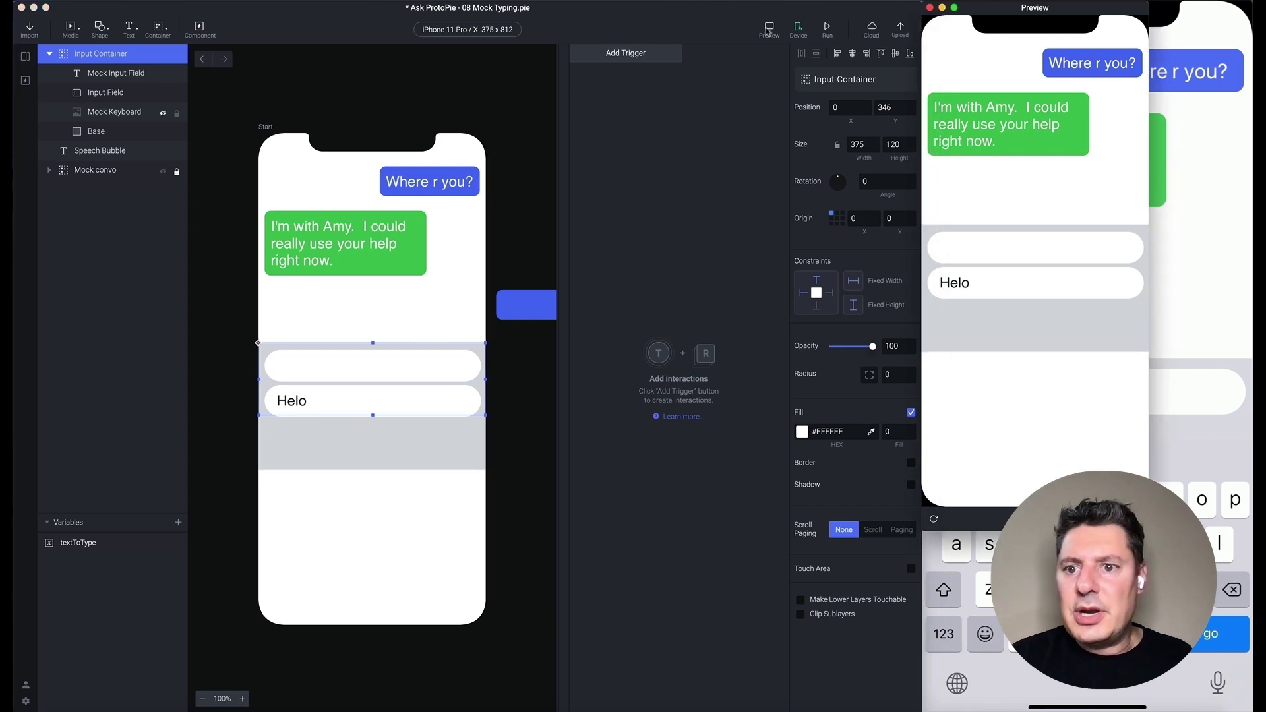
- Enter "Helo" in the preview's real input field to compare it with the mock field, and close the preview
left_click(1013, 245)
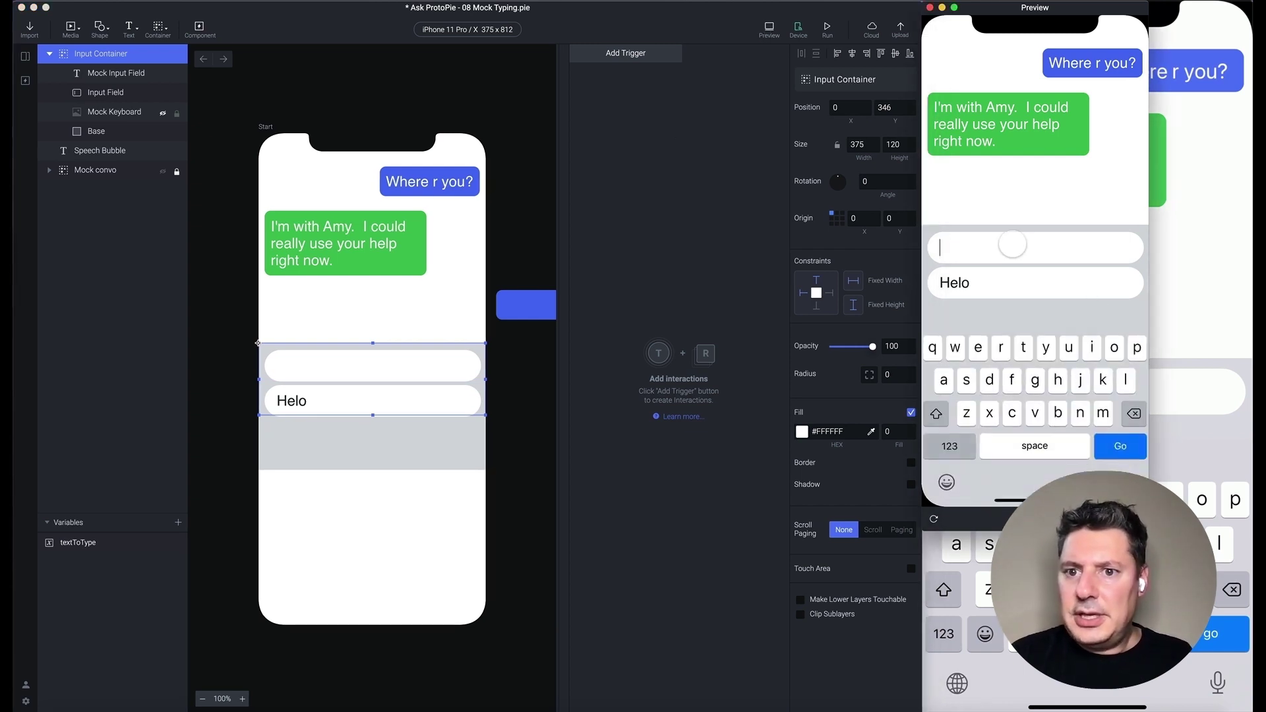
type(",kjbzdfjb,")
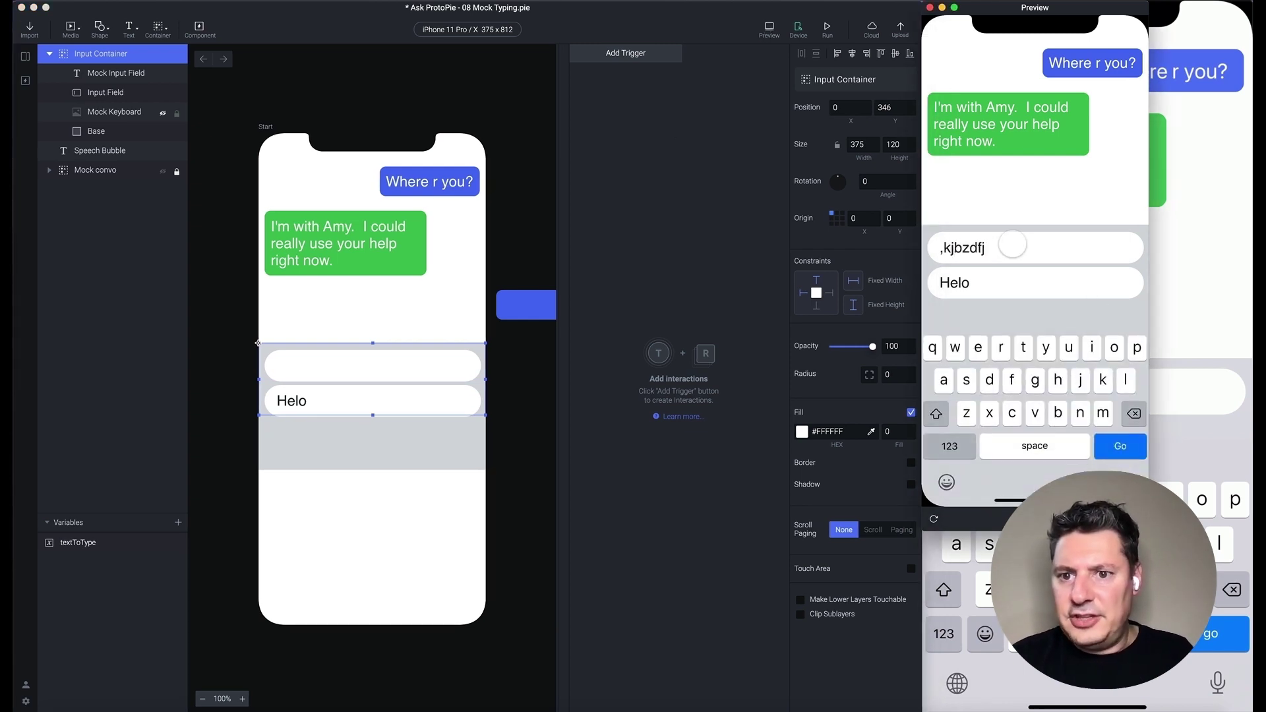
key("BackSpace")
key("BackSpace")
key("BackSpace")
key("BackSpace")
type("helo")
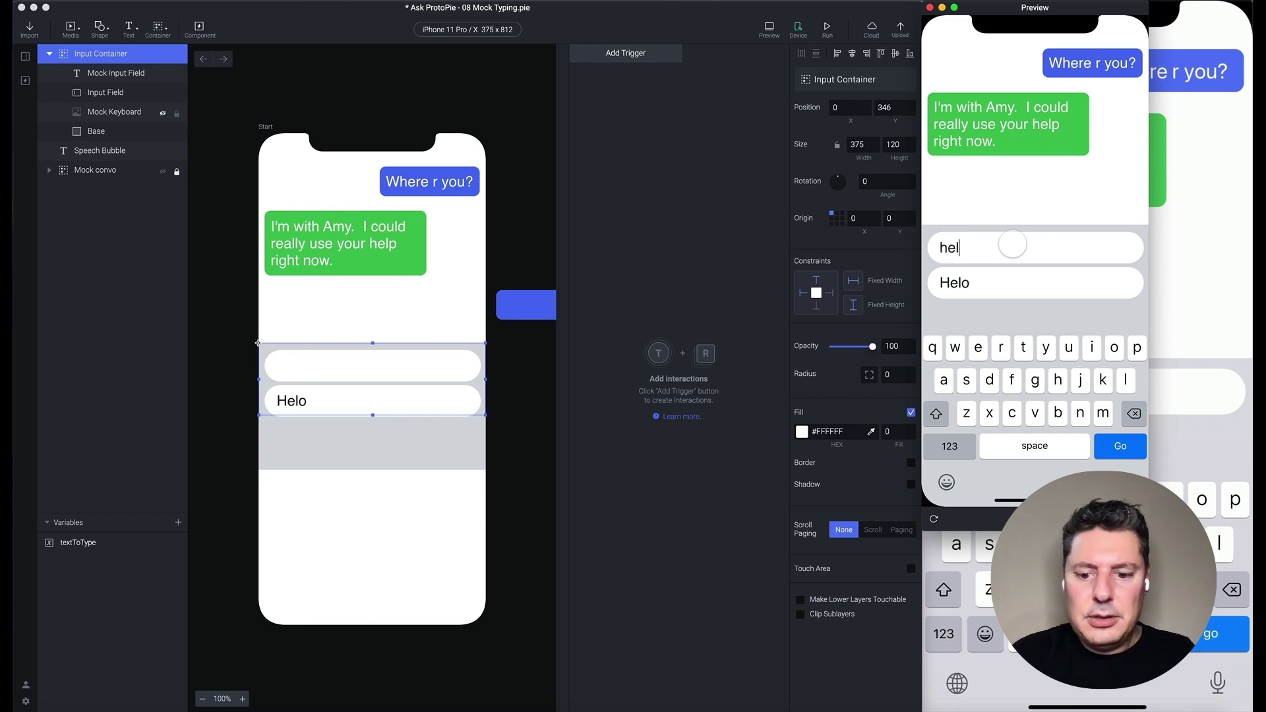
key("Left")
key("Left")
key("Left")
key("shift+Left")
type("H")
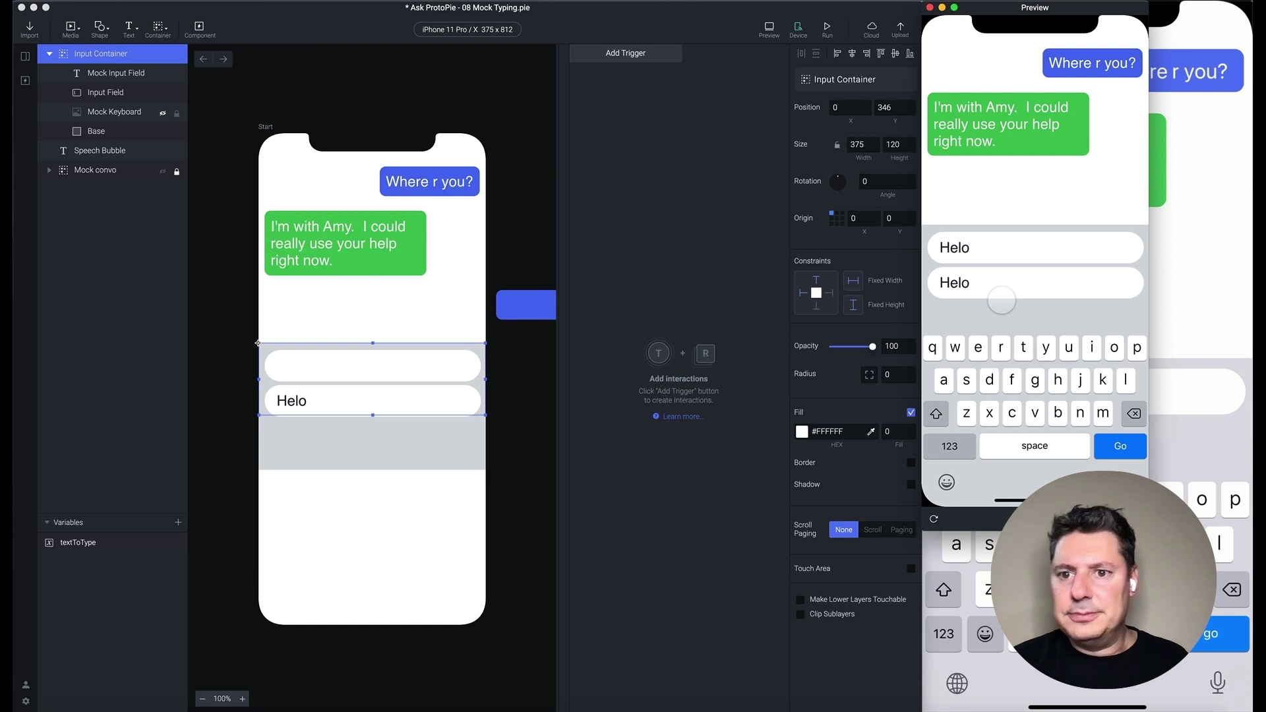
left_click(931, 8)
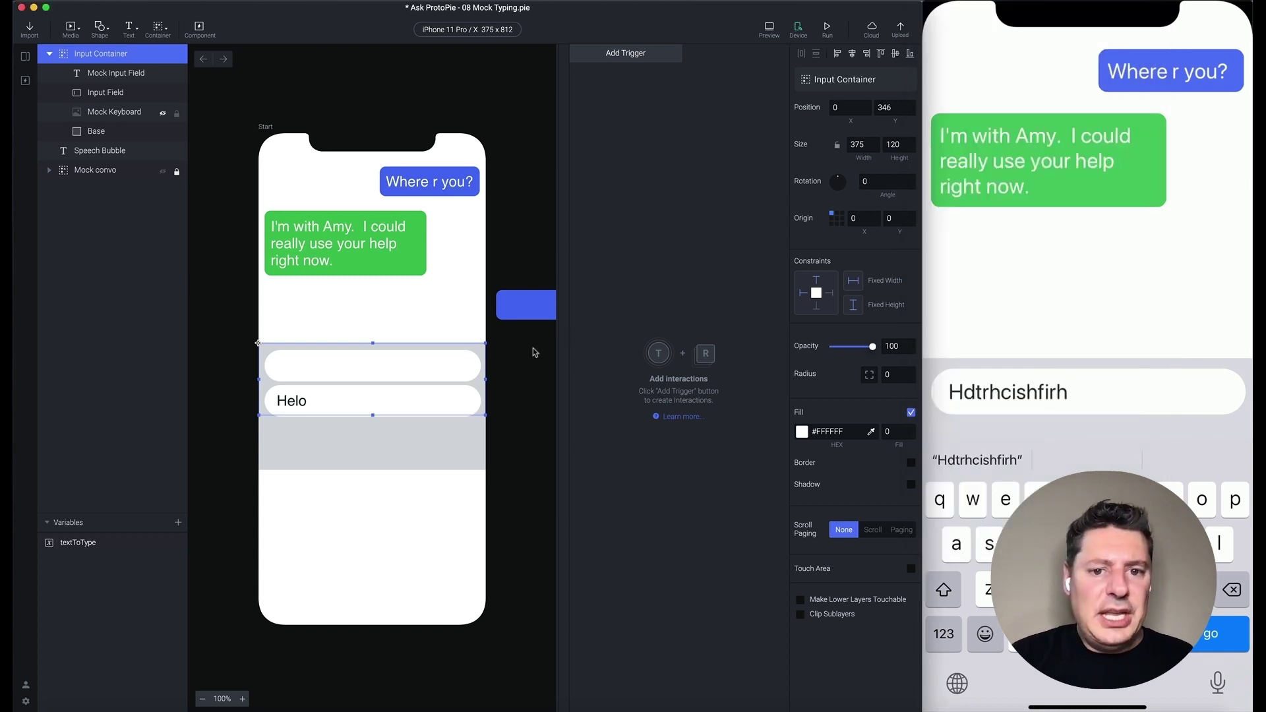
- Delete the real Input Field and place the Mock Input Field where it was, at Y position 12
left_click(447, 372)
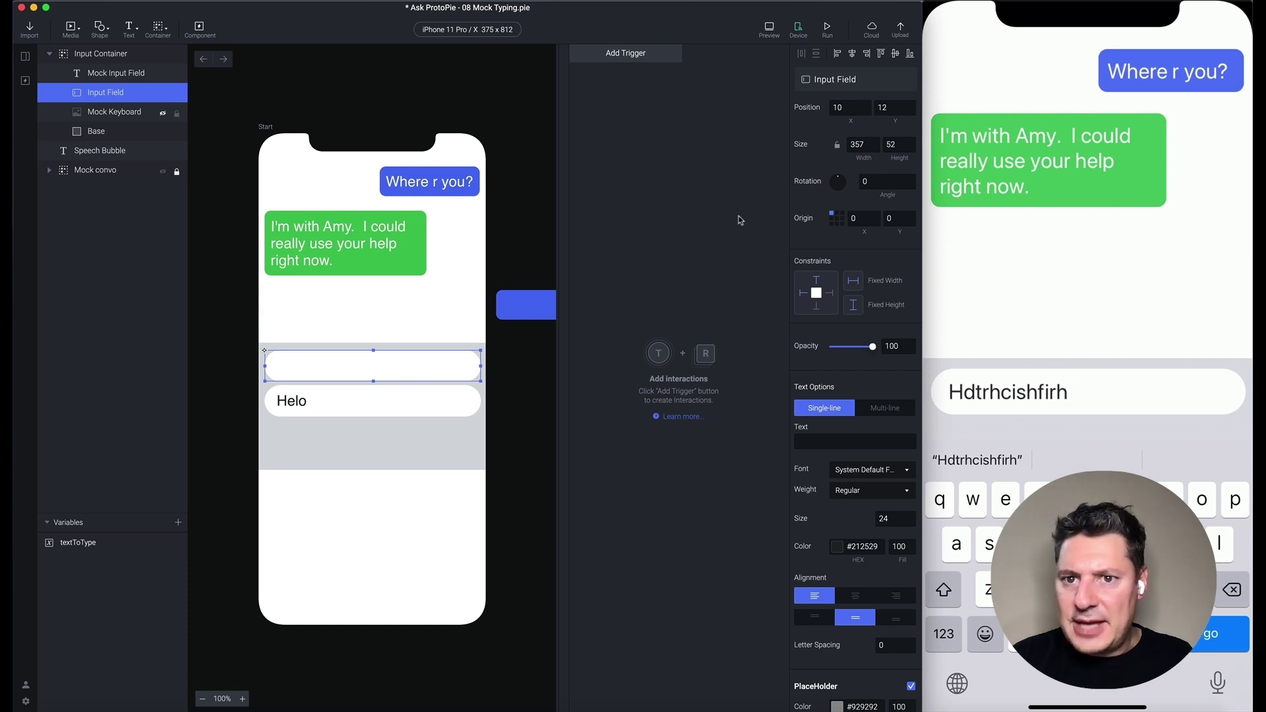
key("Delete")
left_click(328, 399)
double_click(328, 404)
left_click_drag(362, 401, 360, 359)
left_click(886, 108)
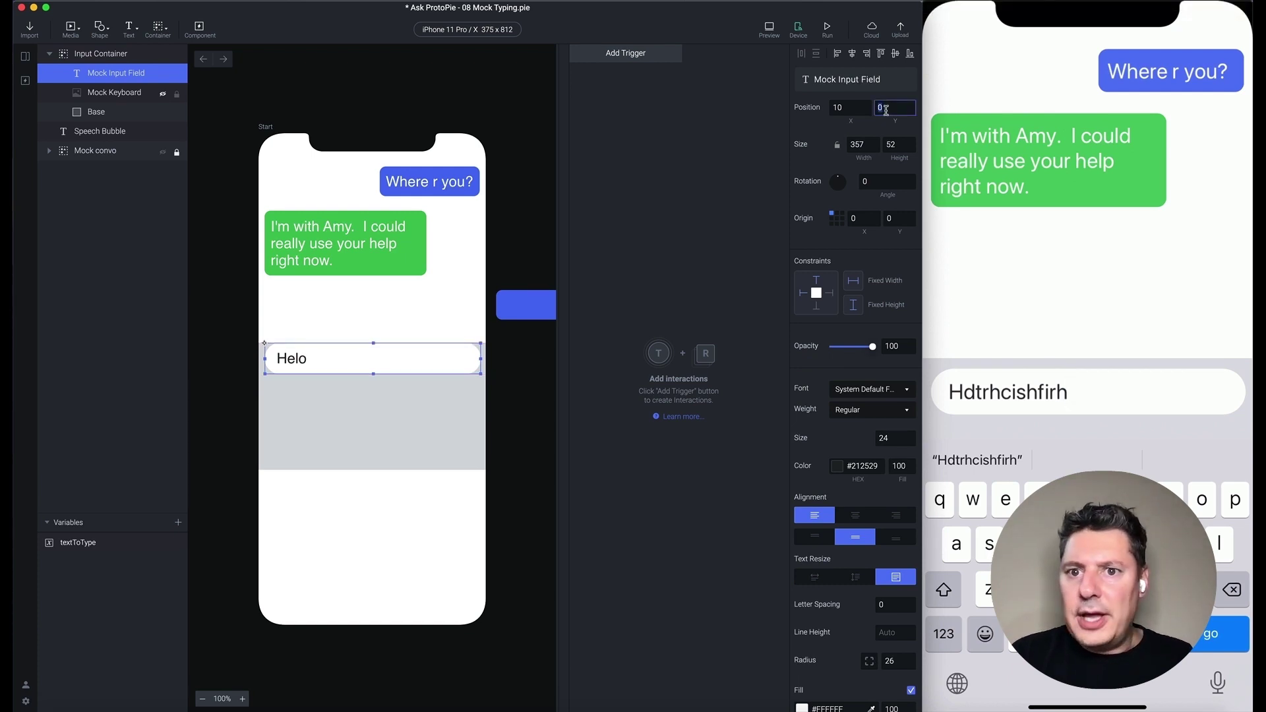
type("12")
key("Return")
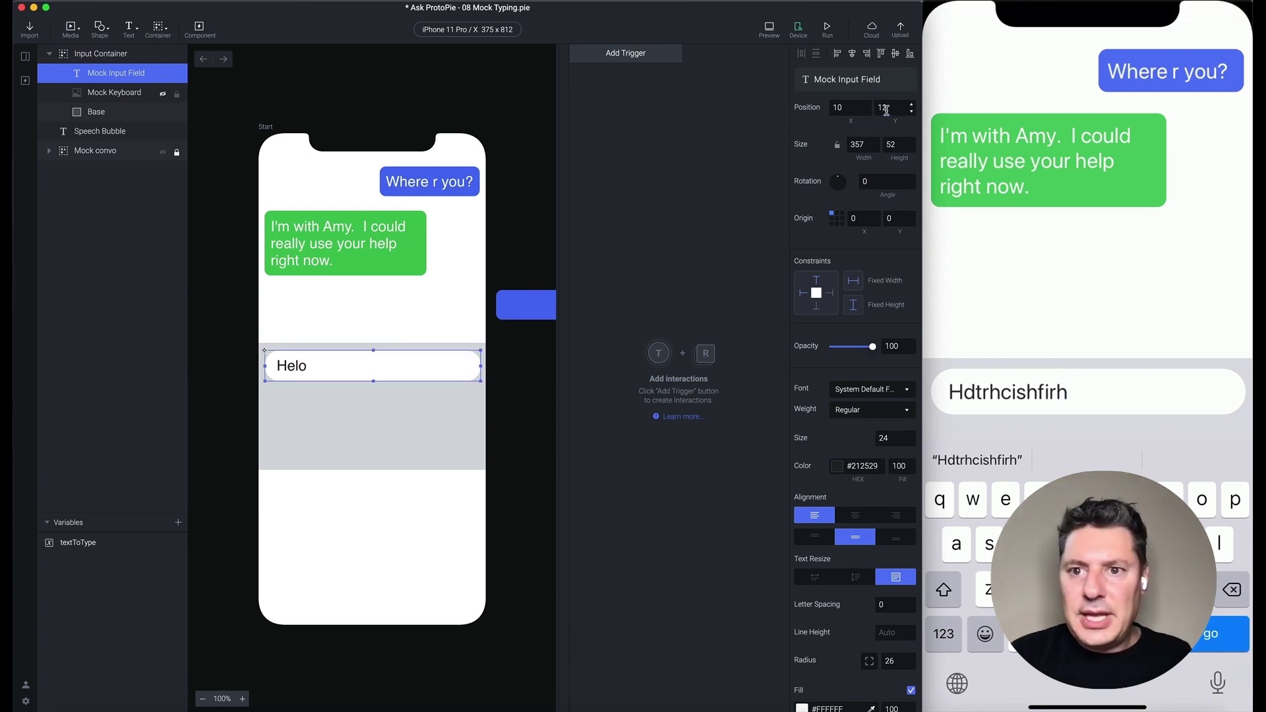
- Clear the sample text from the Mock Input Field and make the Mock Keyboard layer visible
double_click(286, 370)
key("BackSpace")
left_click(719, 490)
left_click(719, 489)
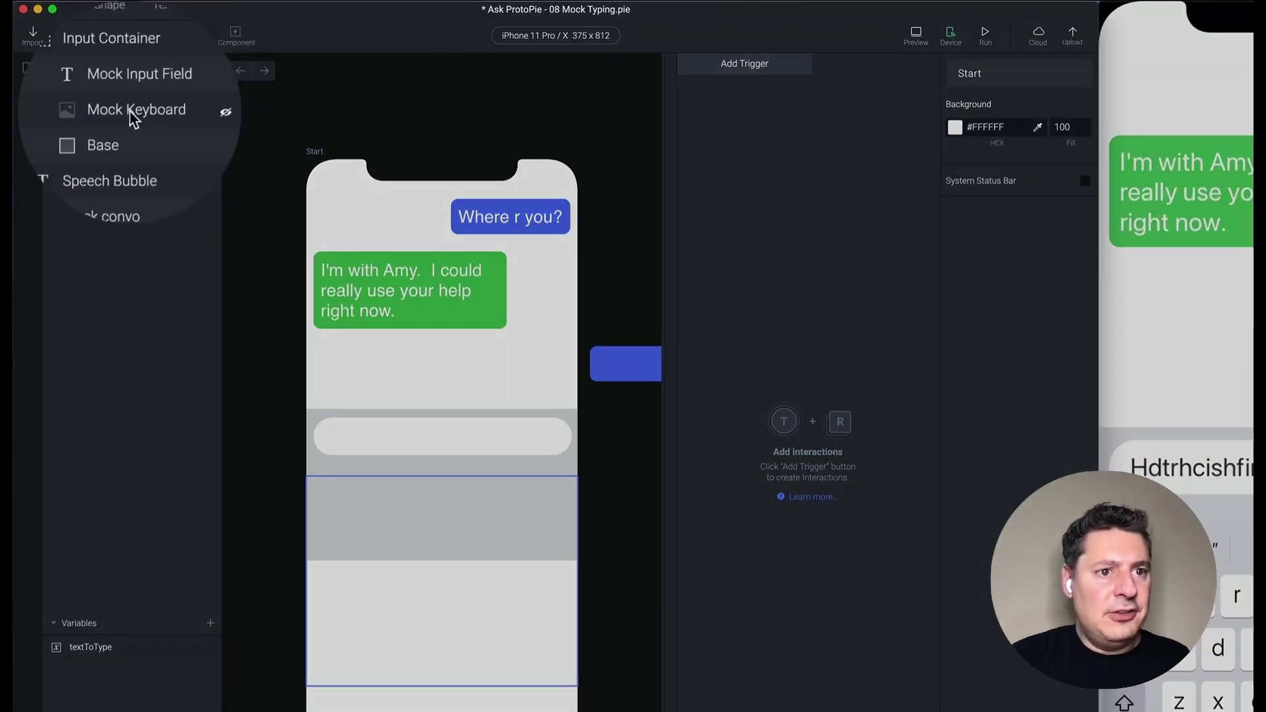
left_click(125, 114)
left_click(191, 113)
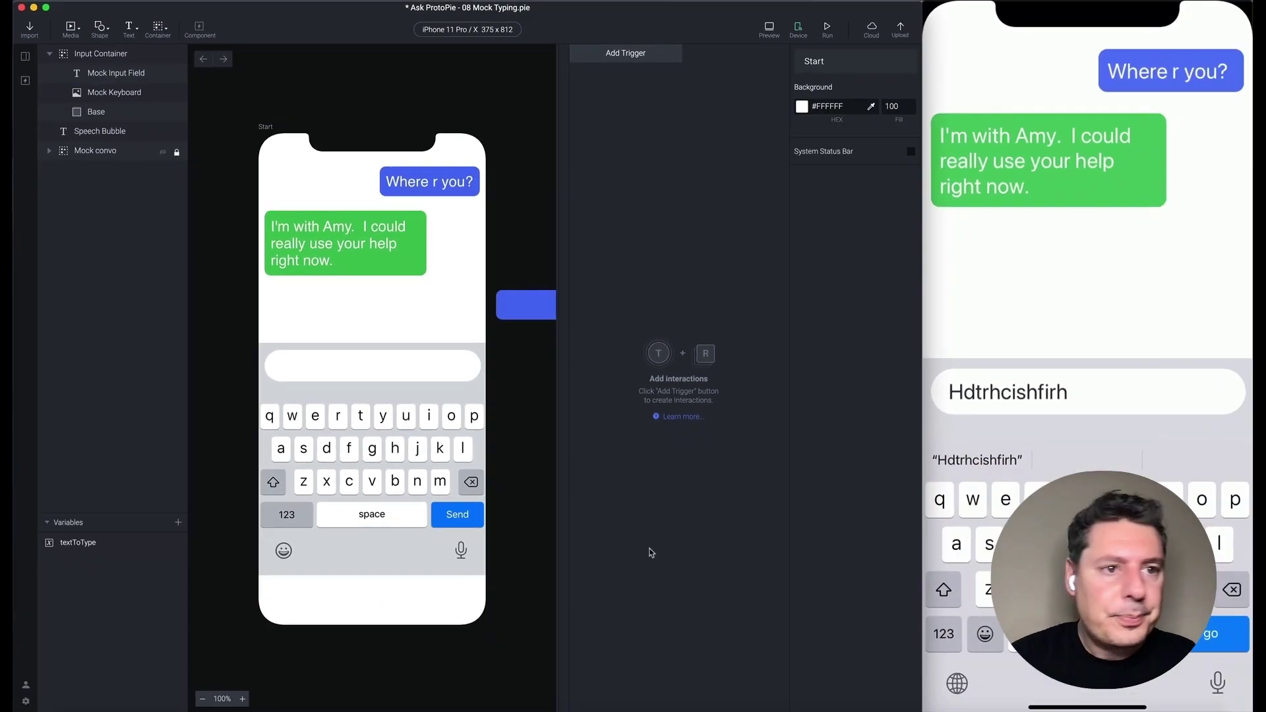
- Move the Input Container down to Y position 722 and shift the Mock Keyboard up to Y 84 inside it
left_click(147, 64)
left_click_drag(399, 359, 414, 594)
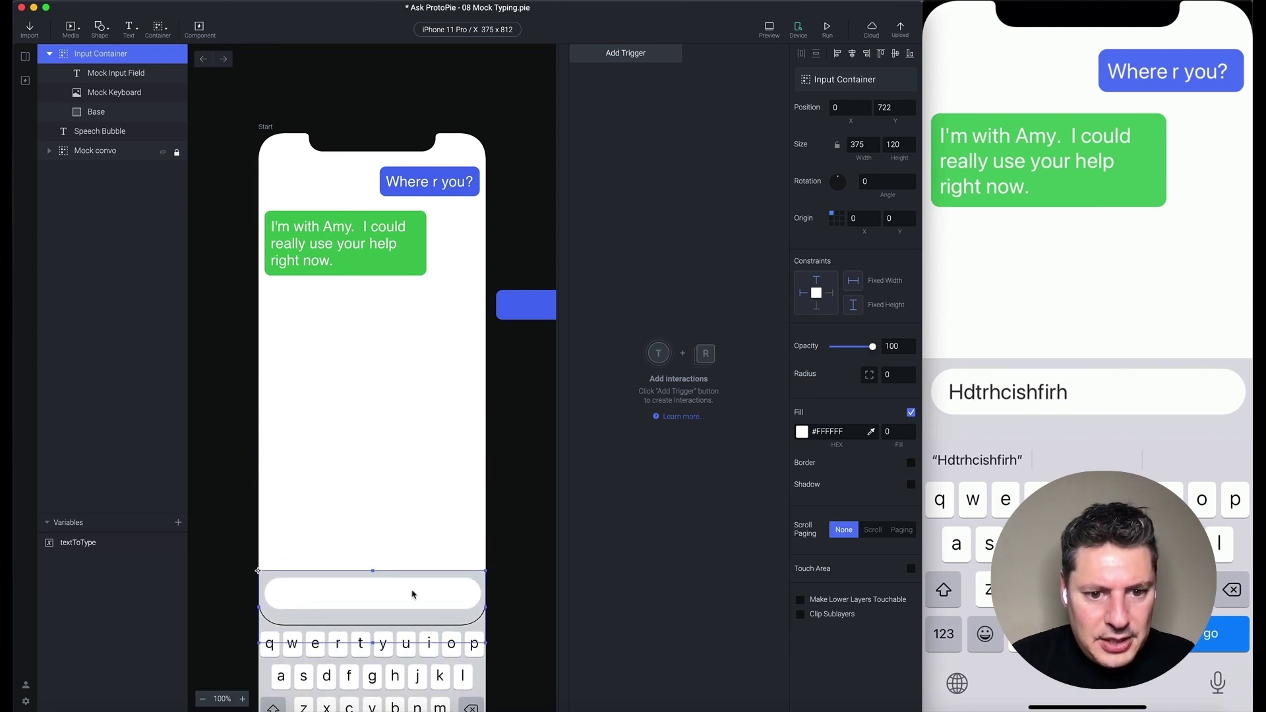
left_click(389, 688)
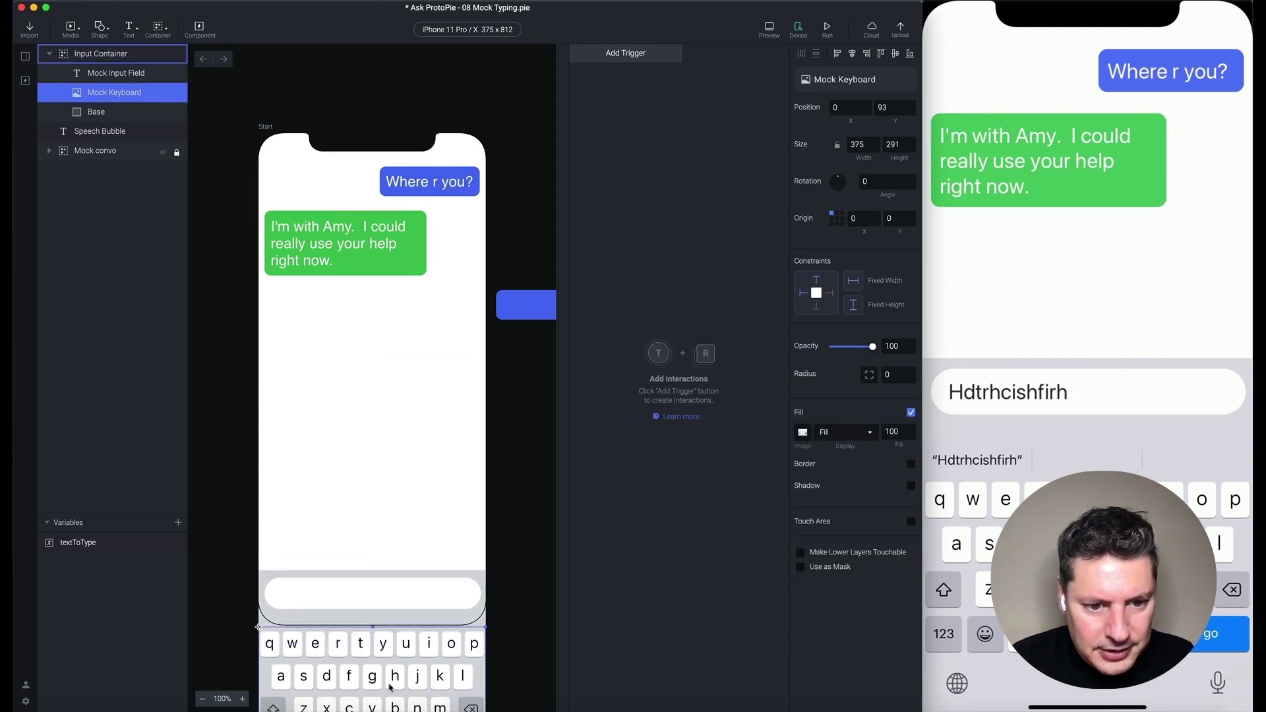
left_click_drag(389, 688, 398, 680)
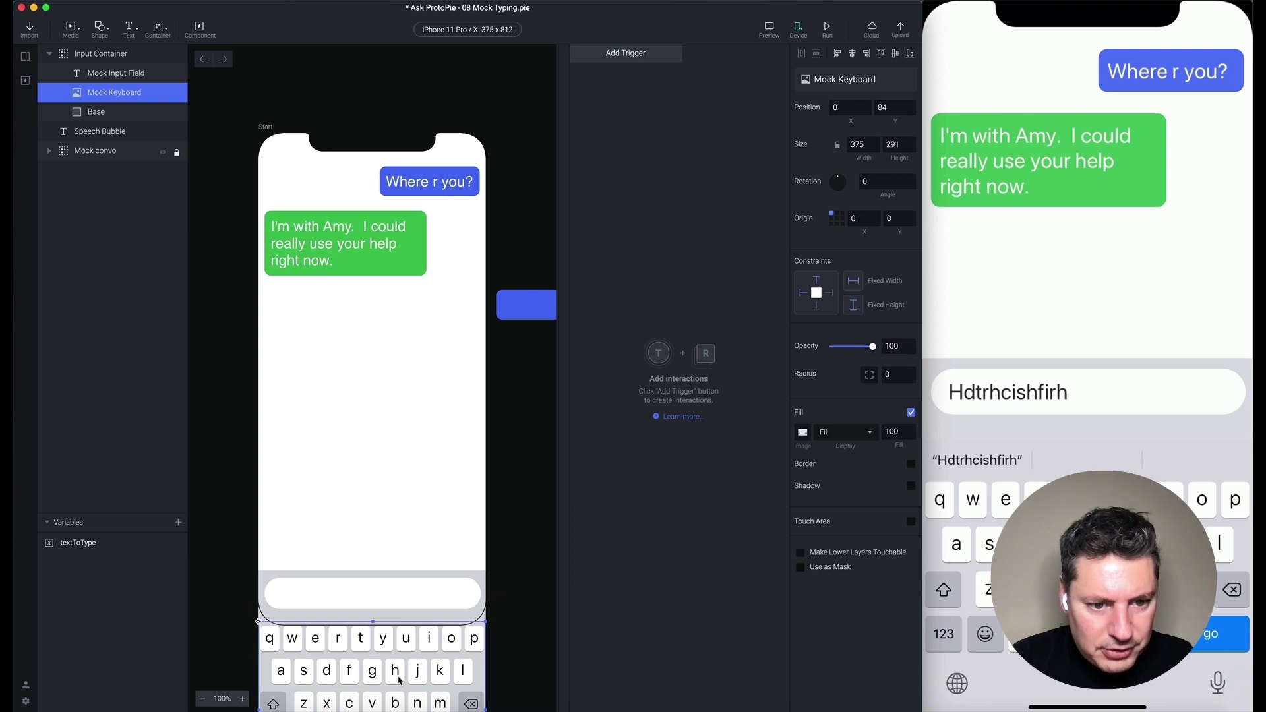
left_click(528, 559)
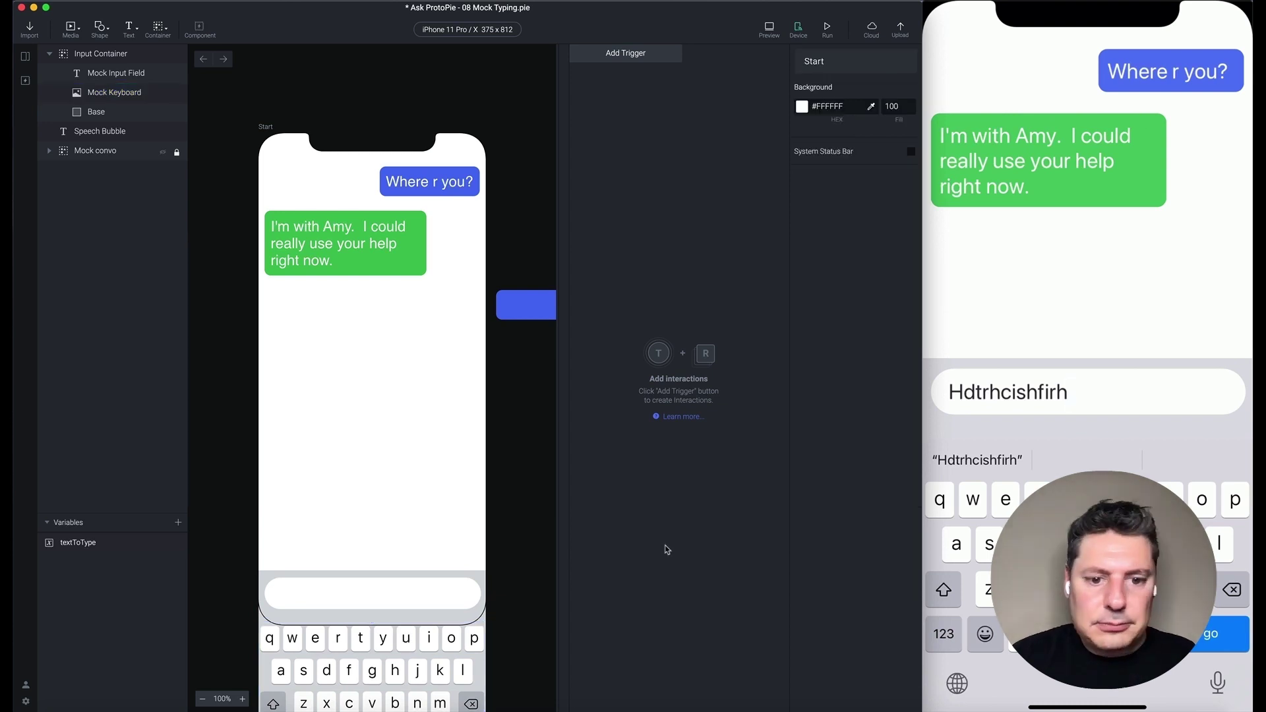
- Raise the Input Container to Y position 437 so the whole keyboard fits on screen, copy that value, and undo the move
left_click(380, 599)
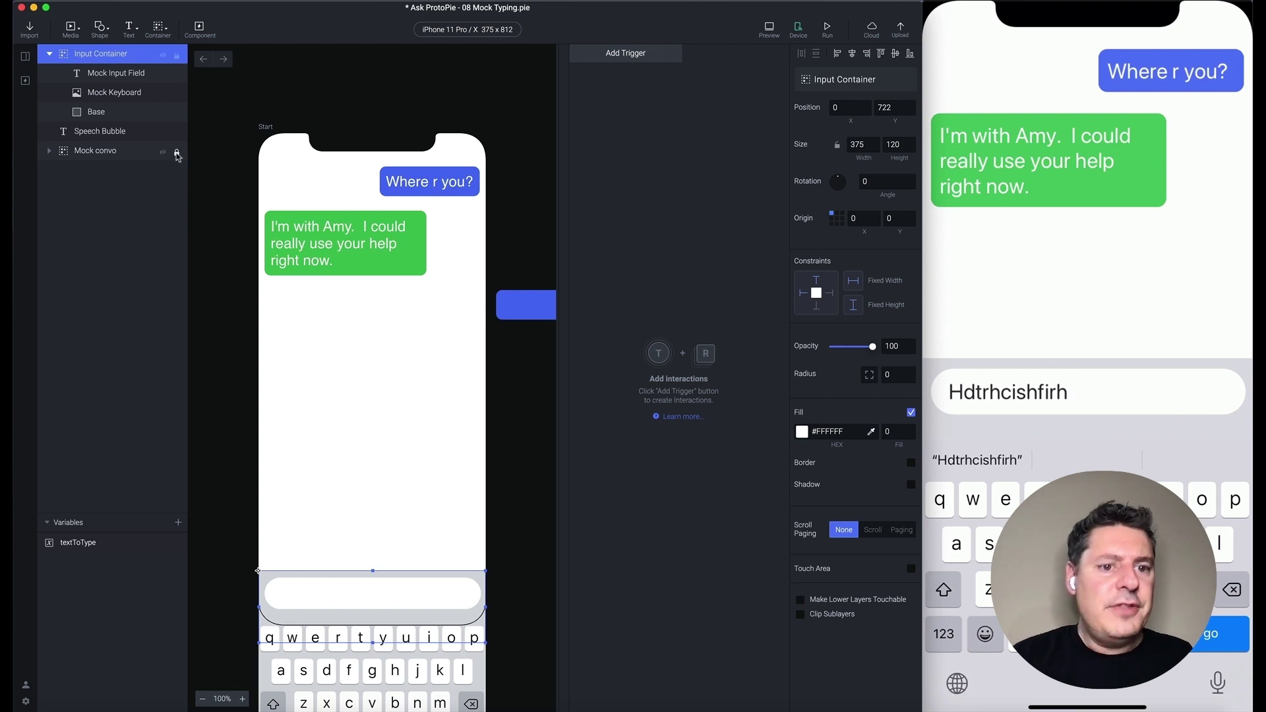
left_click_drag(398, 594, 404, 422)
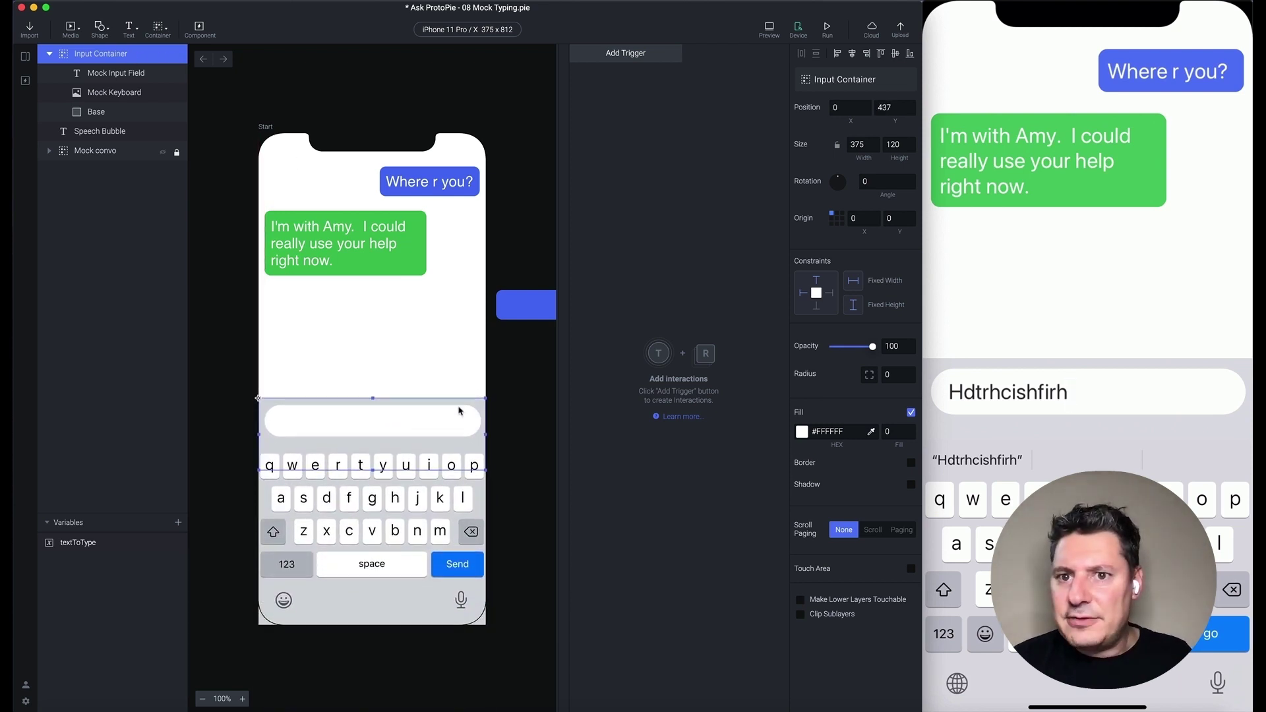
left_click(881, 108)
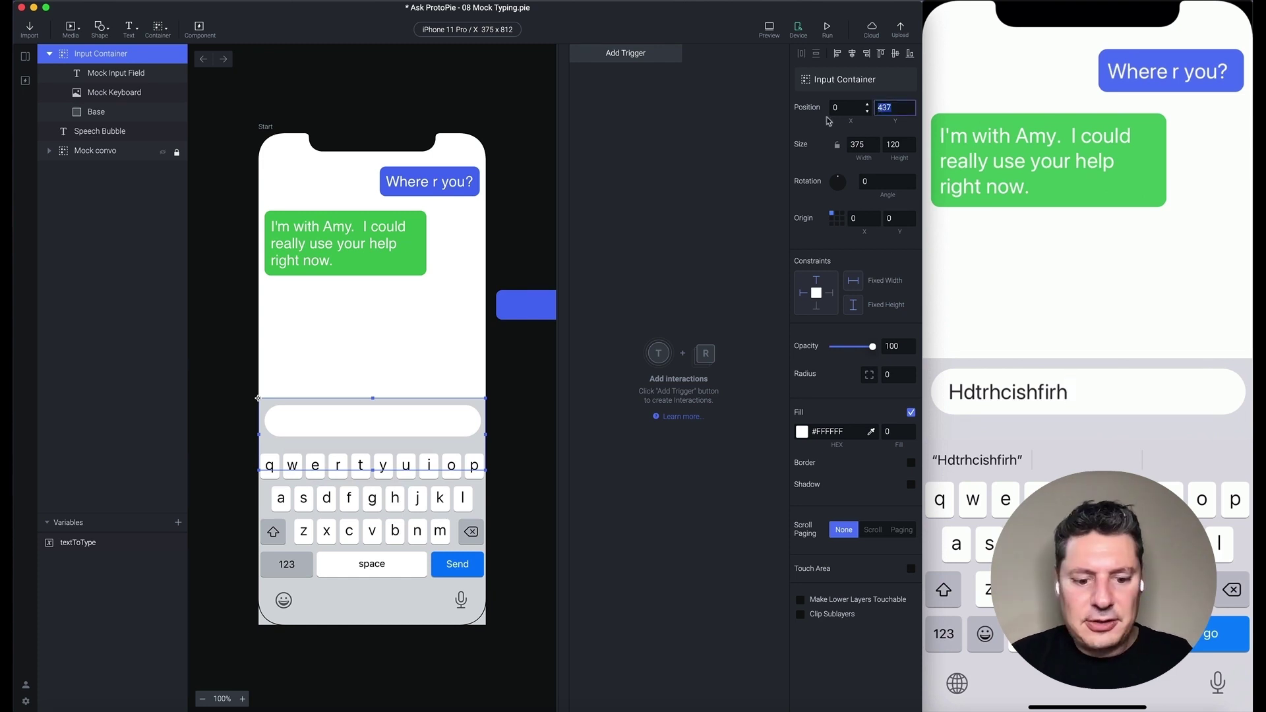
key("super+z")
left_click(672, 173)
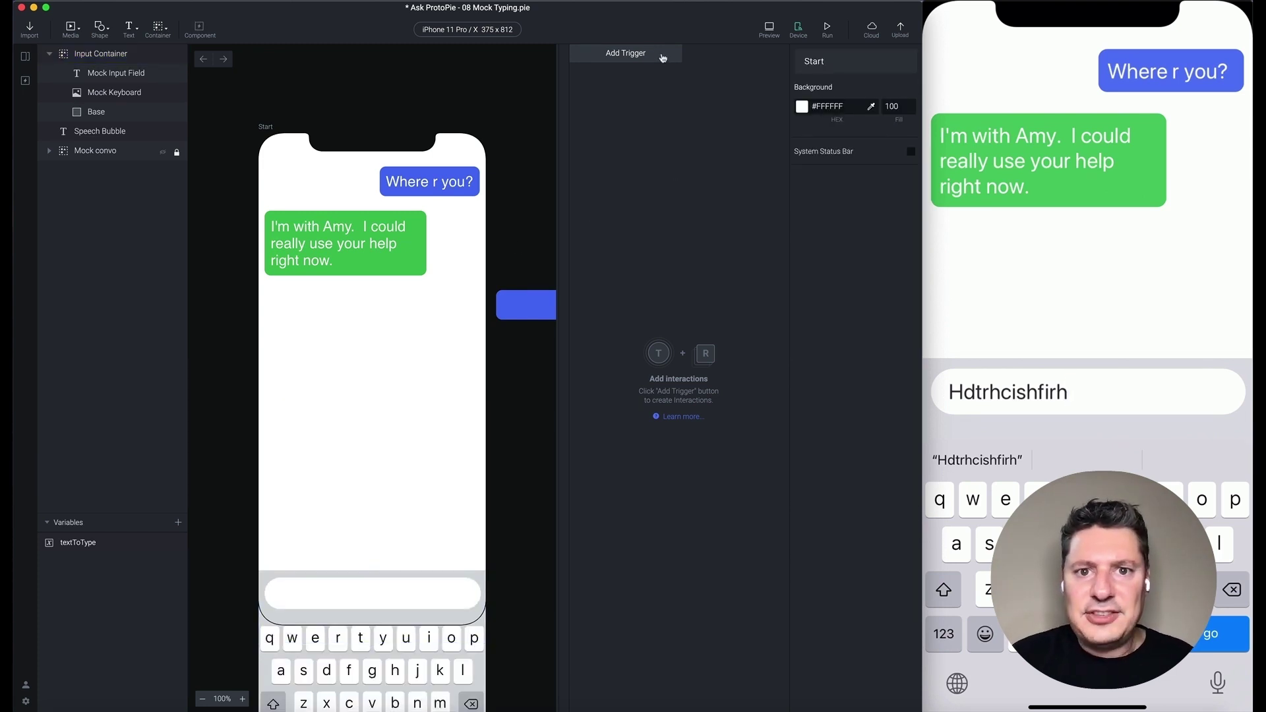
- Add a Tap trigger on the Input Container with a Move response that targets the same container
left_click(645, 56)
left_click(608, 85)
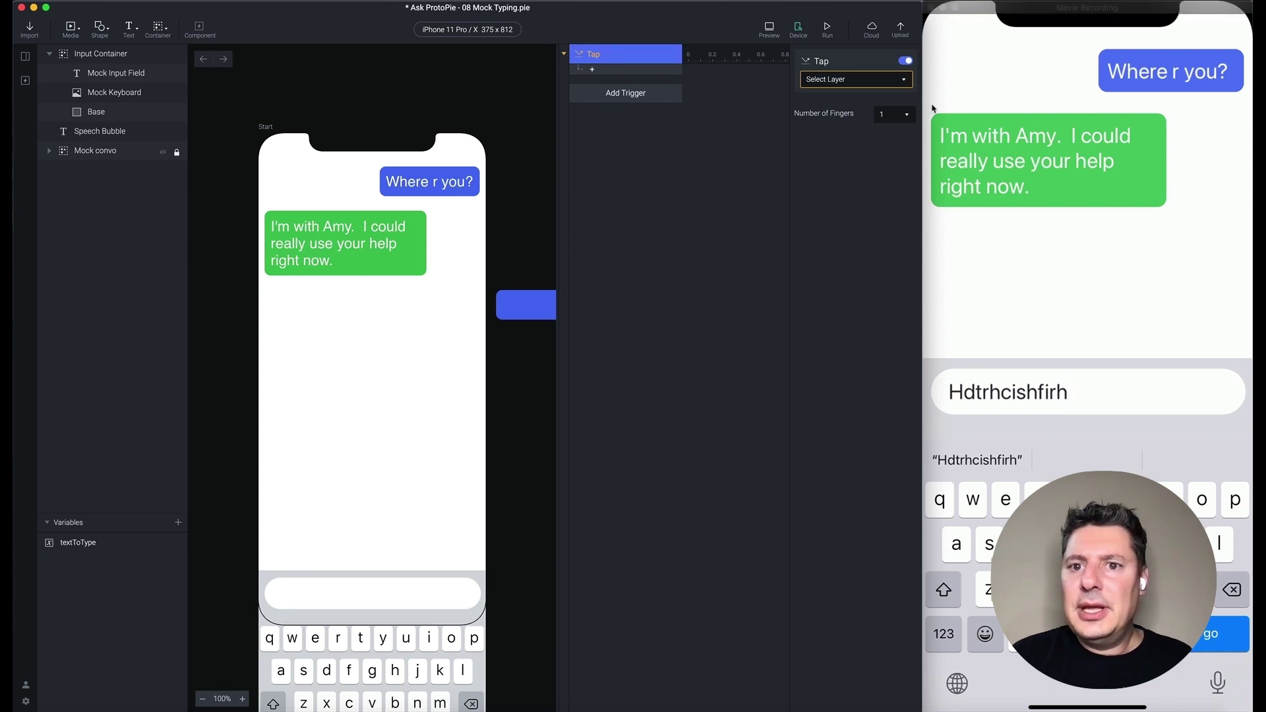
left_click(876, 81)
left_click(847, 126)
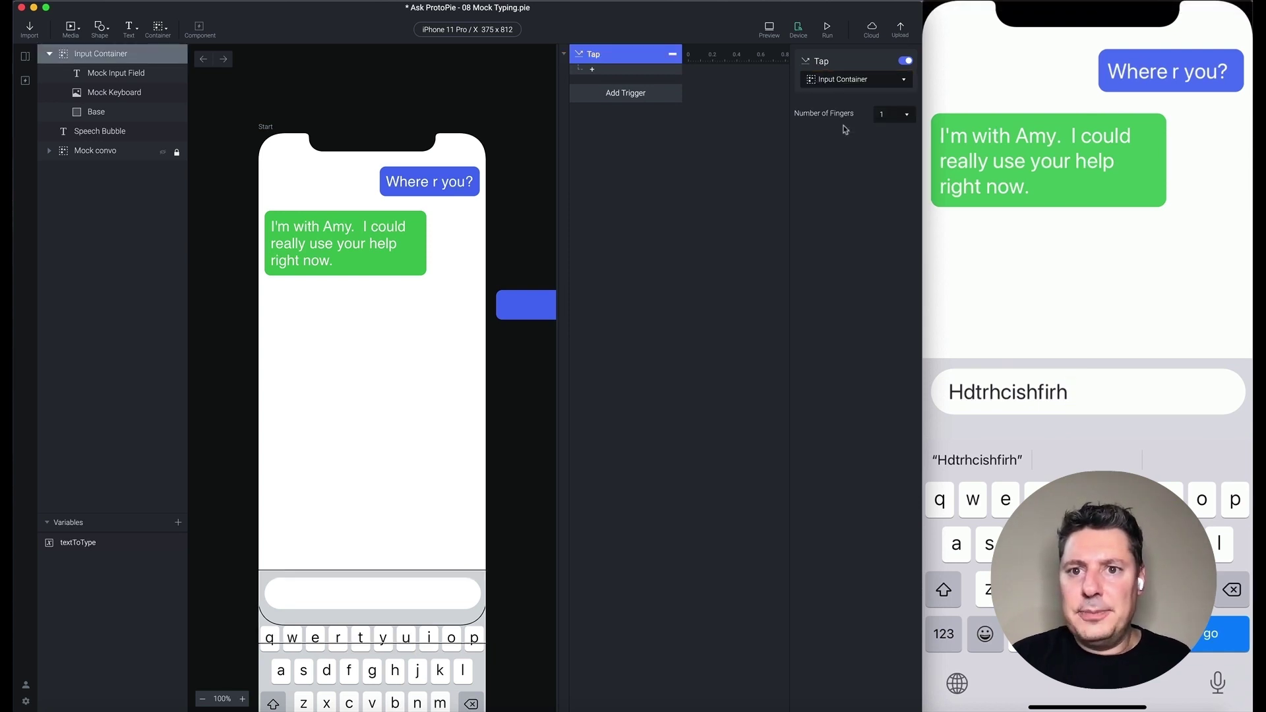
left_click(607, 71)
left_click(610, 88)
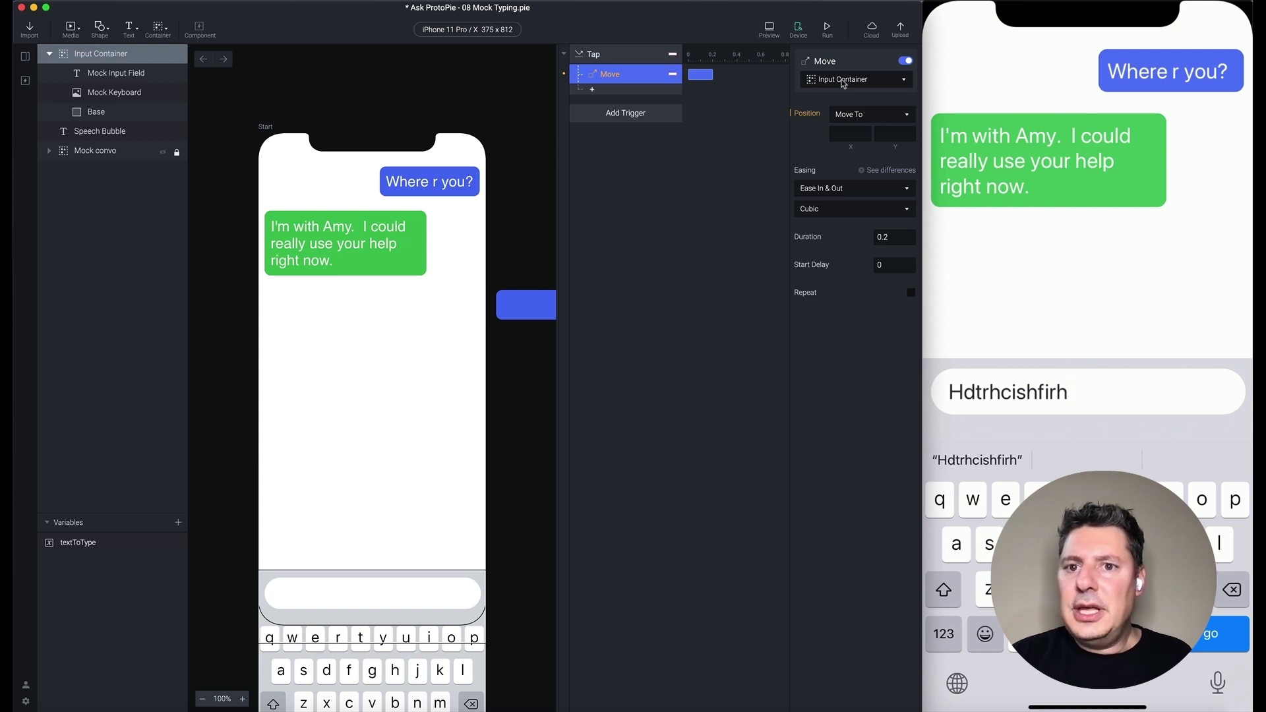
- Change the Tap trigger's target layer to the Mock Input Field
left_click(620, 57)
left_click(859, 78)
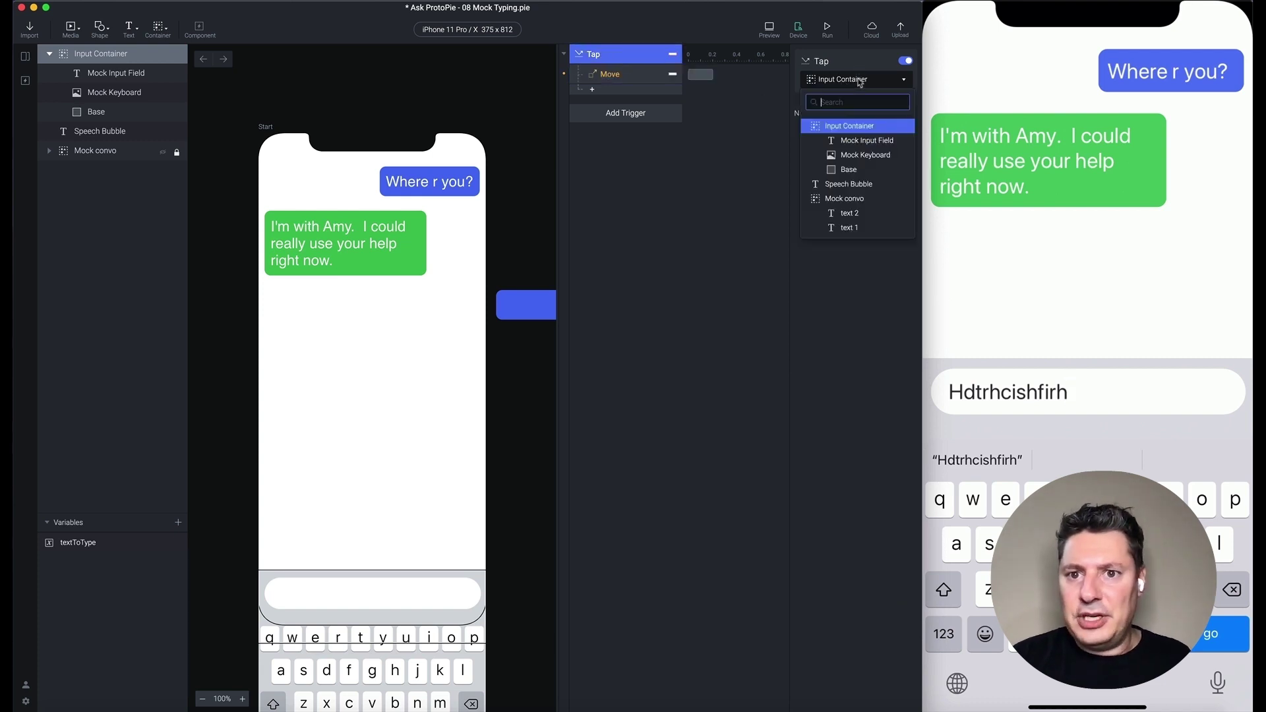
left_click(853, 141)
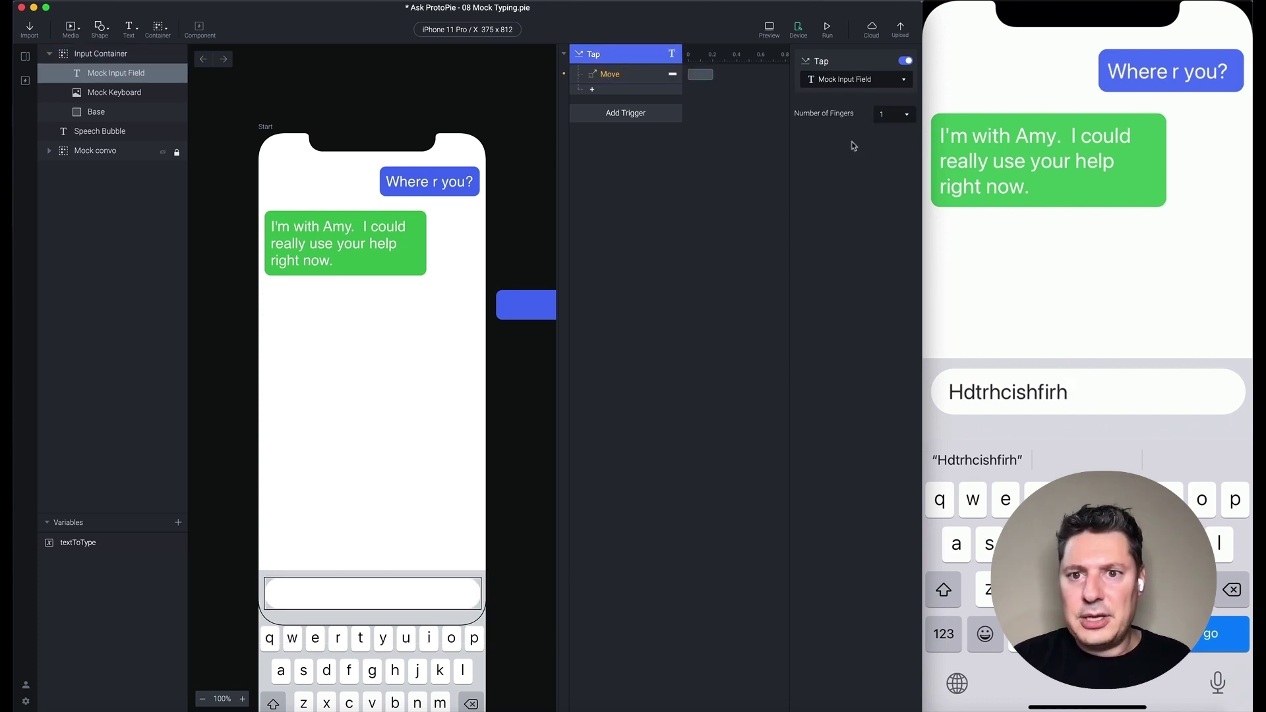
- Set the Move response to bring the Input Container to Y position 437, and test the tap in the preview
left_click(613, 75)
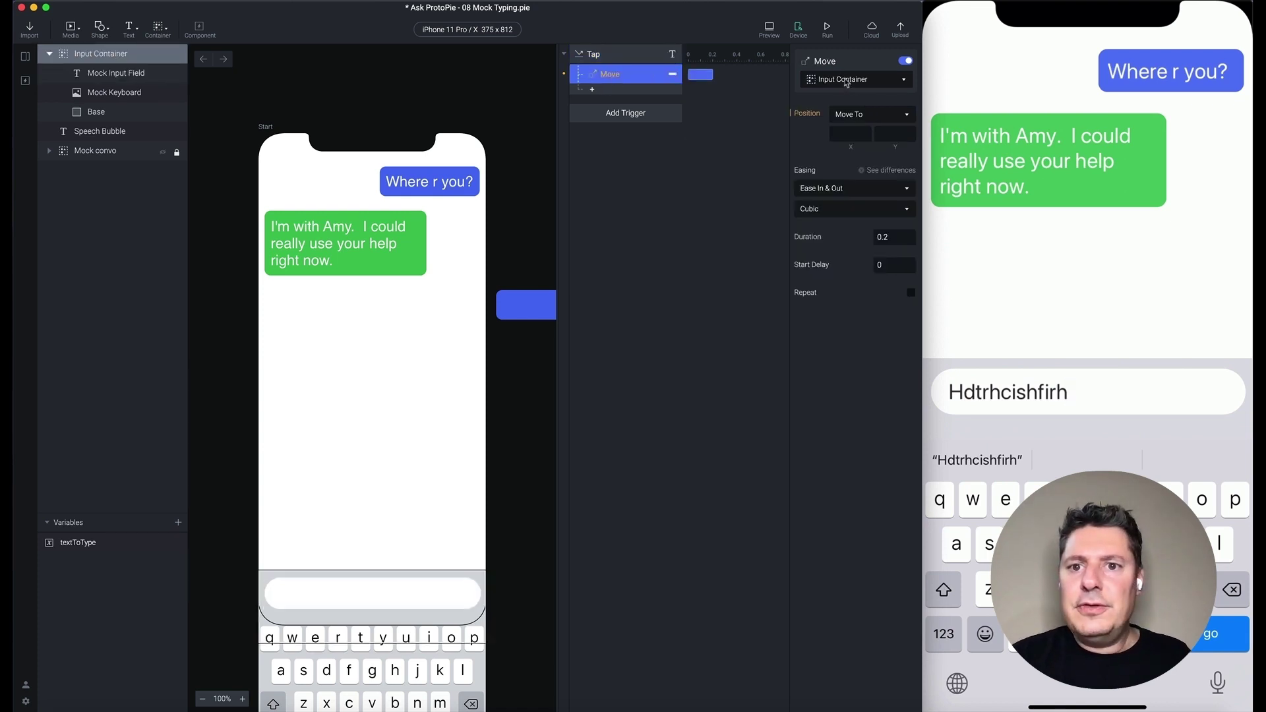
left_click(893, 135)
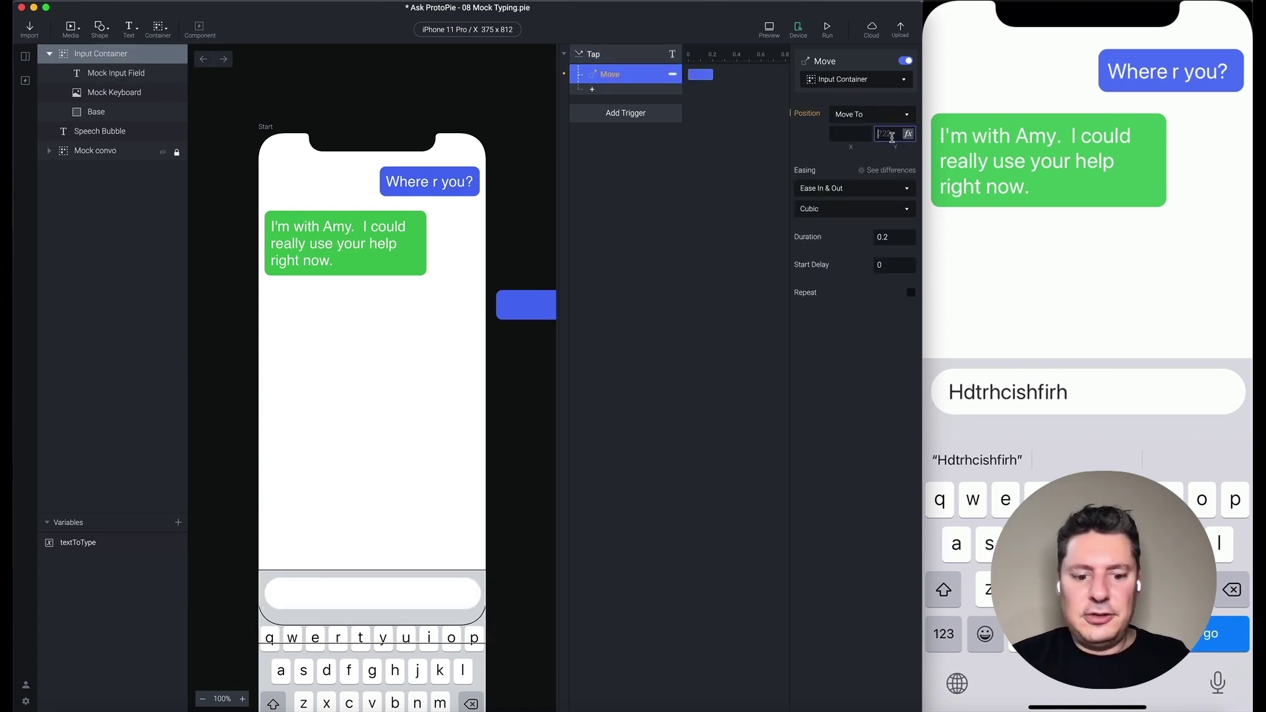
key("Return")
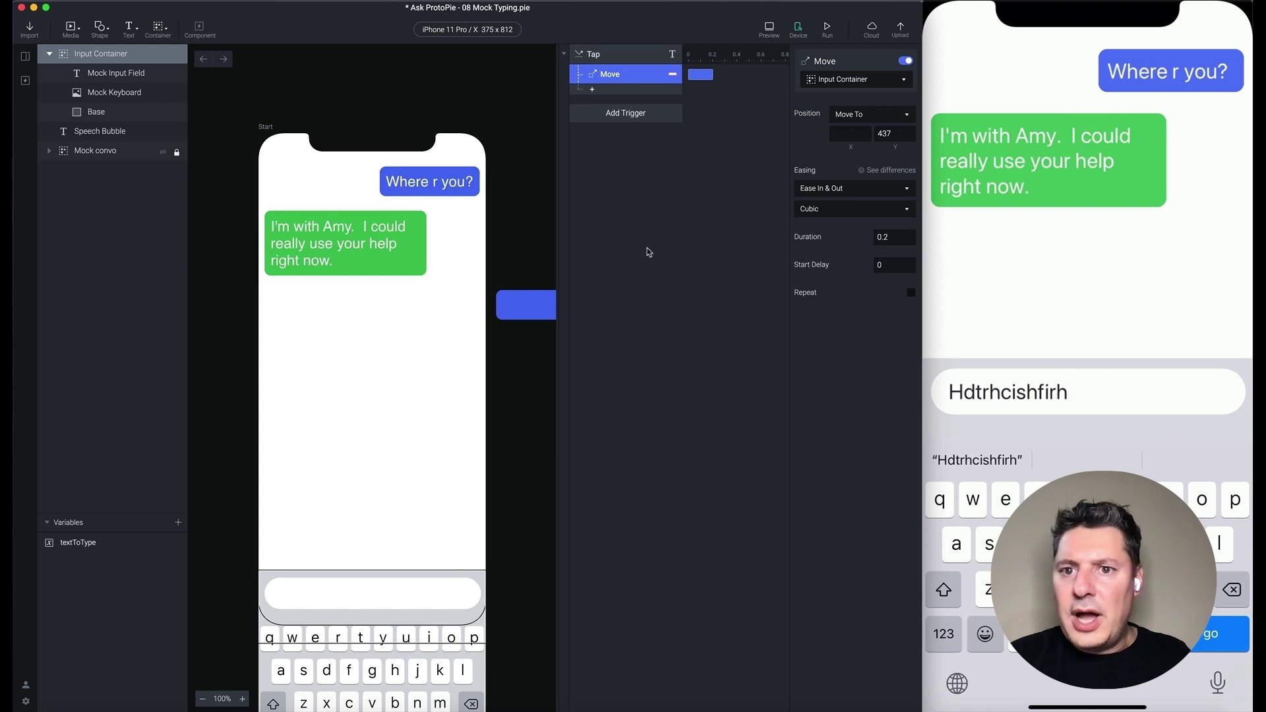
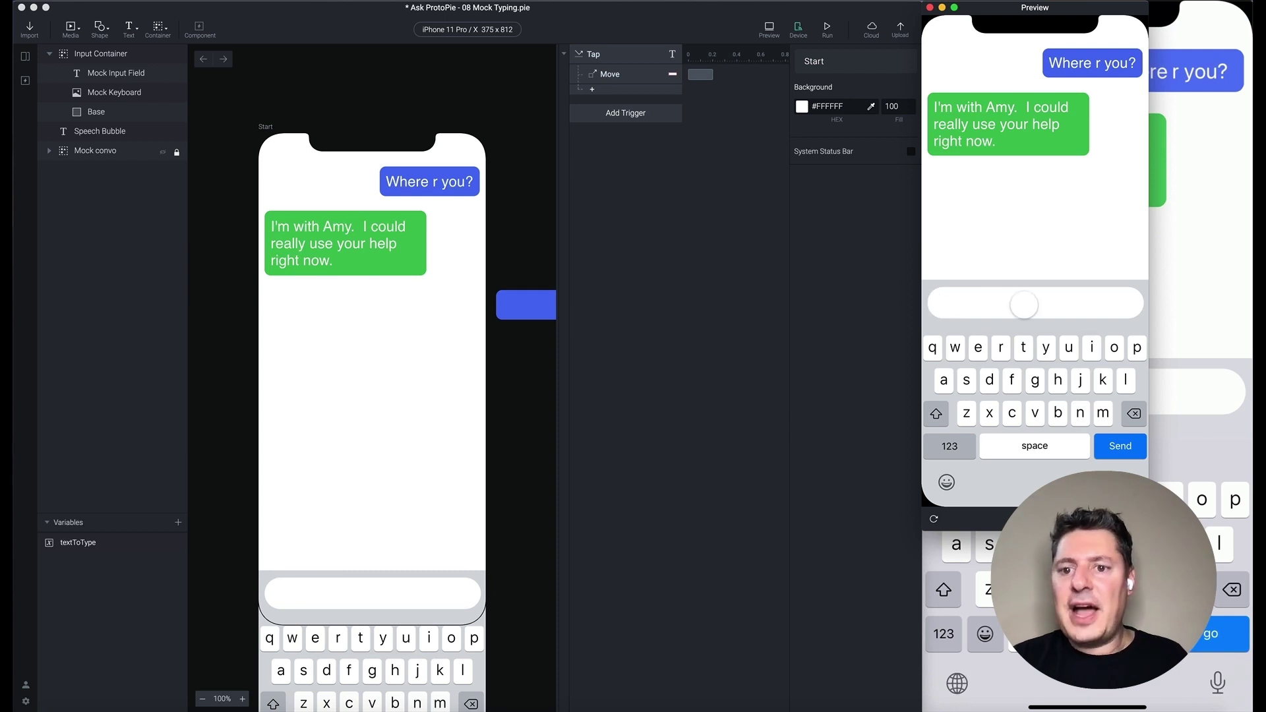
left_click(84, 562)
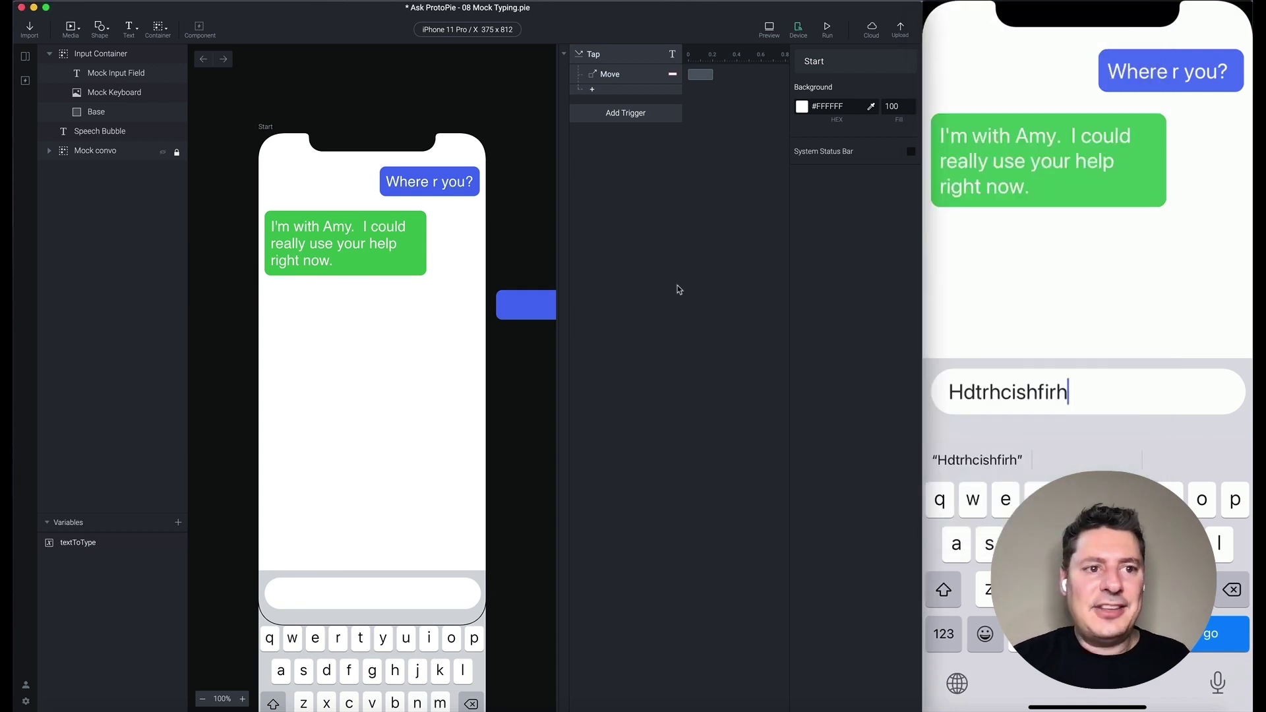
- Add a second Tap trigger on the Mock Keyboard
left_click(370, 653)
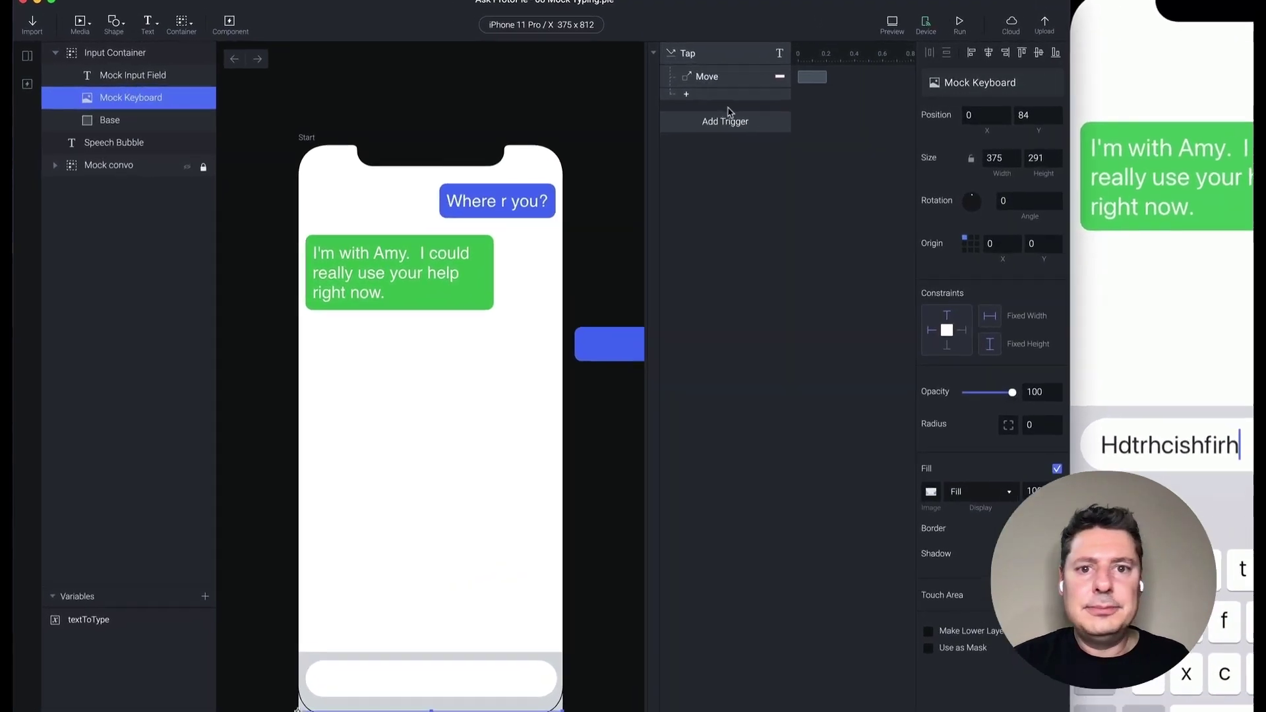
left_click(635, 116)
left_click(795, 173)
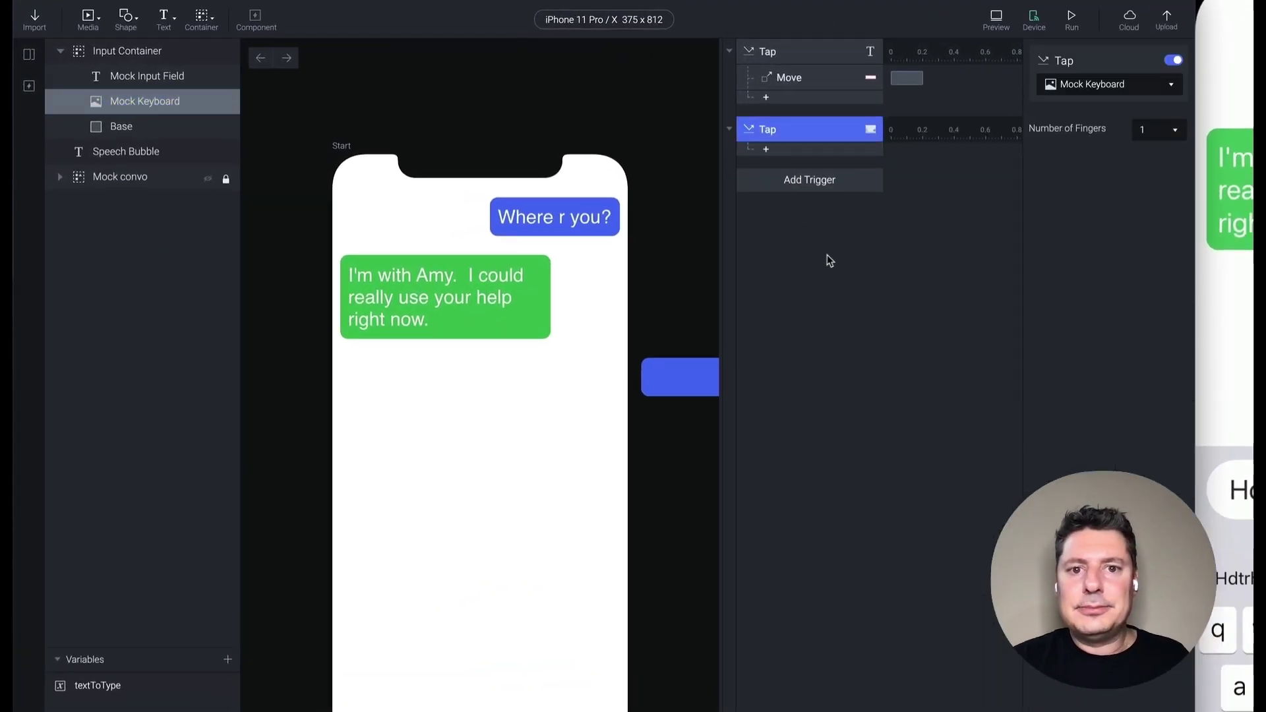
left_click(828, 255)
left_click(792, 153)
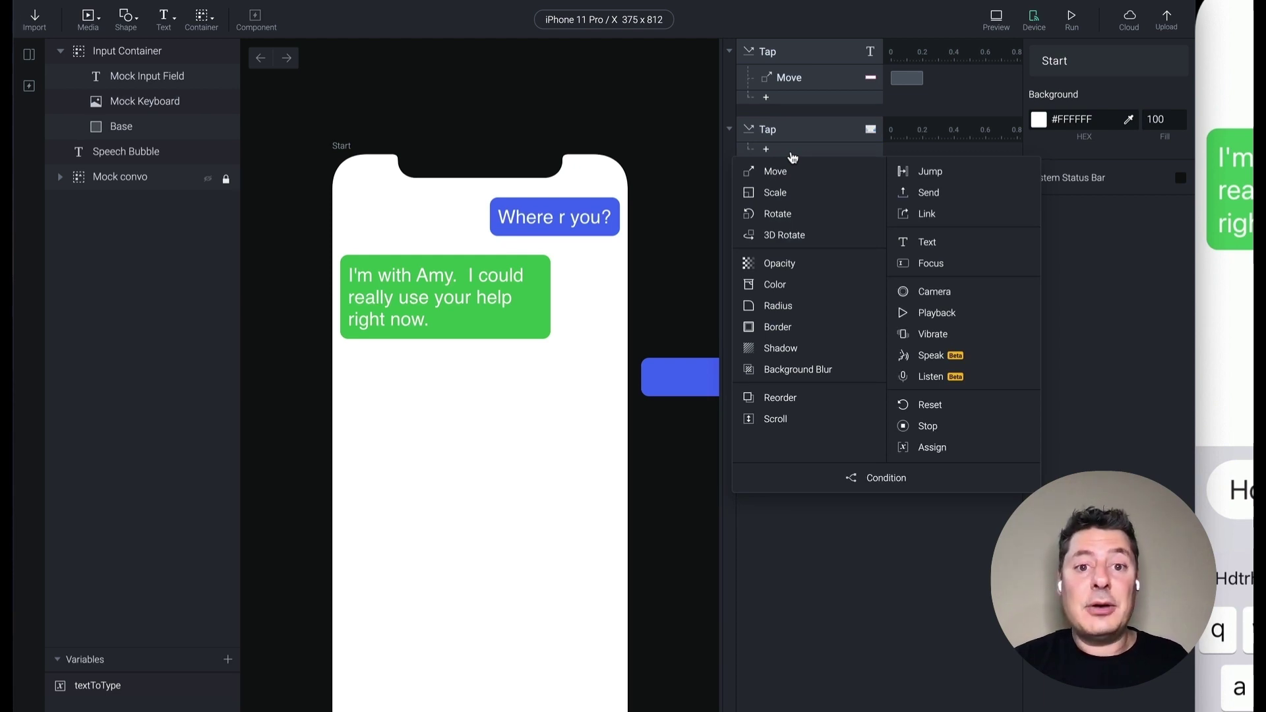
left_click(914, 574)
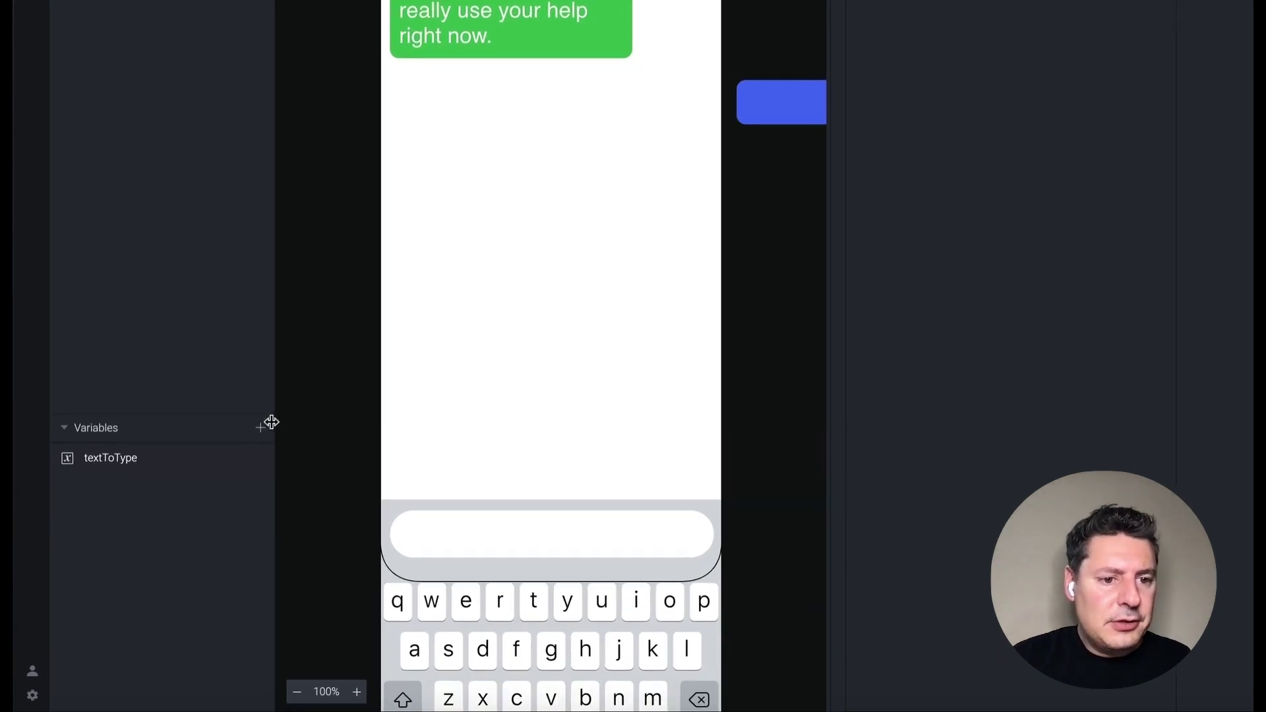
- Create a number variable named numberOfTaps, keeping its initial value at 0
left_click(262, 427)
left_click(212, 475)
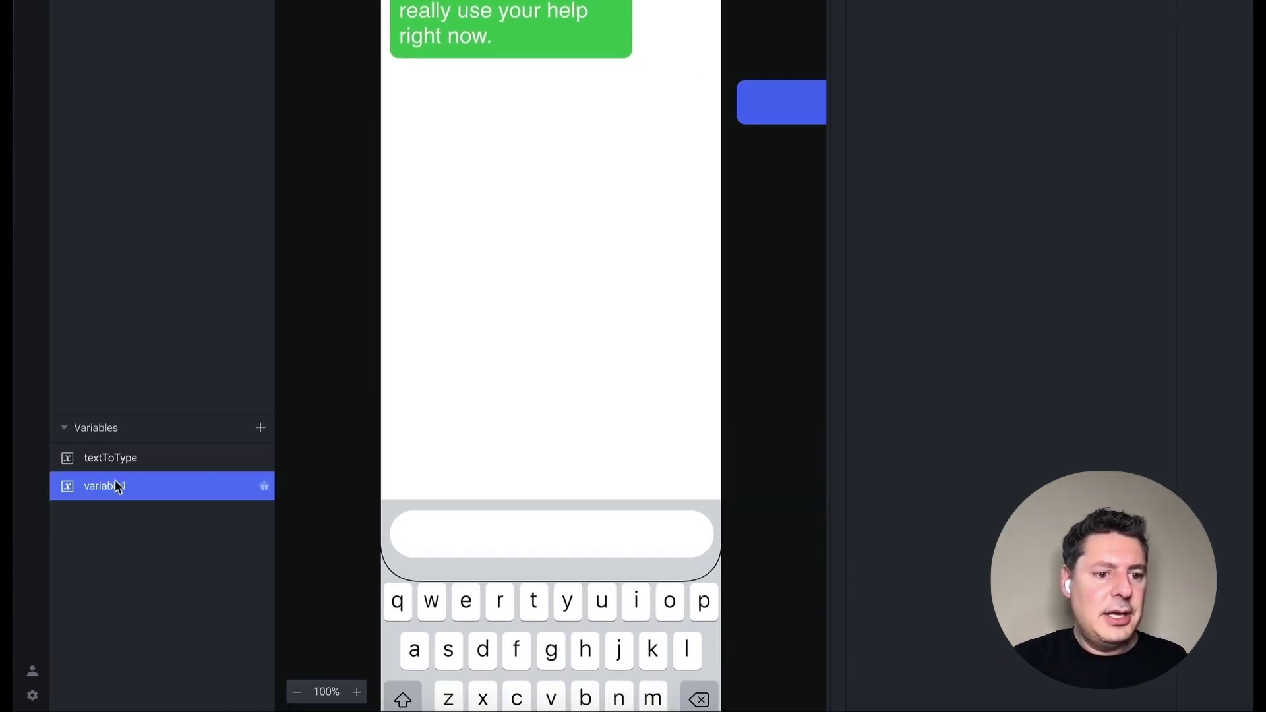
double_click(115, 481)
type("number")
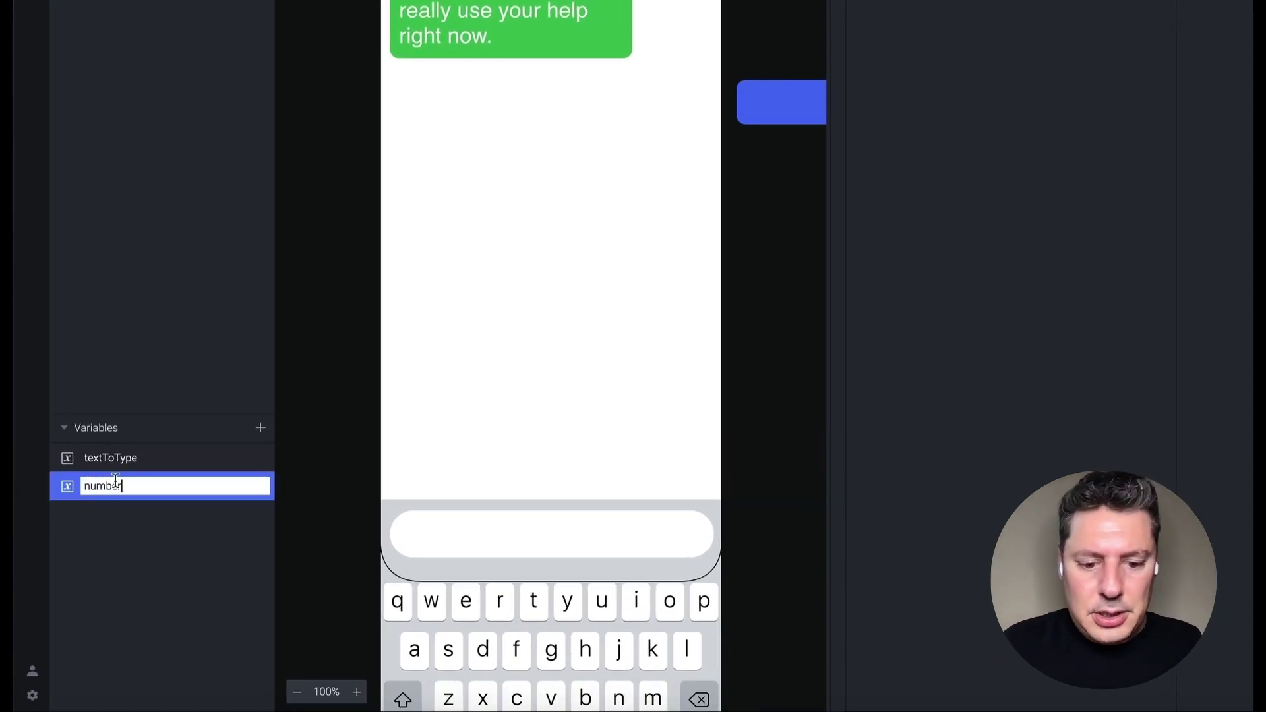
type("OfTaps")
key("Return")
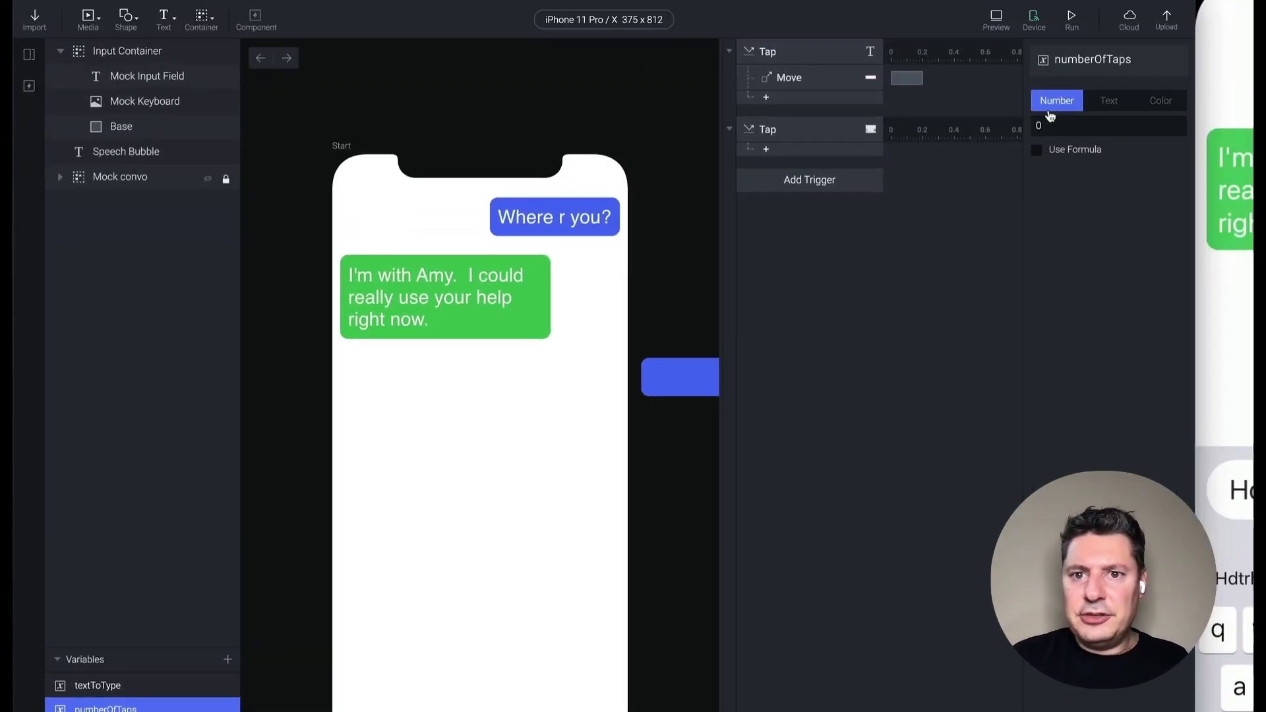
left_click(1054, 128)
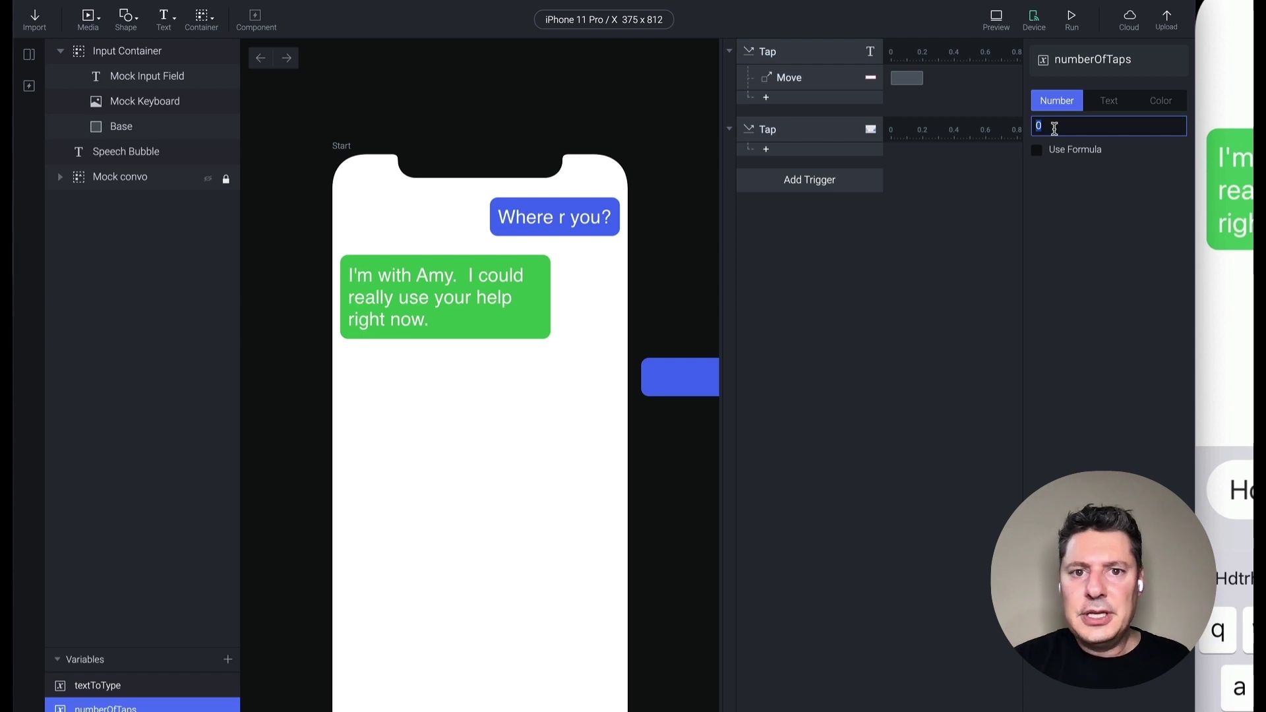
left_click(851, 168)
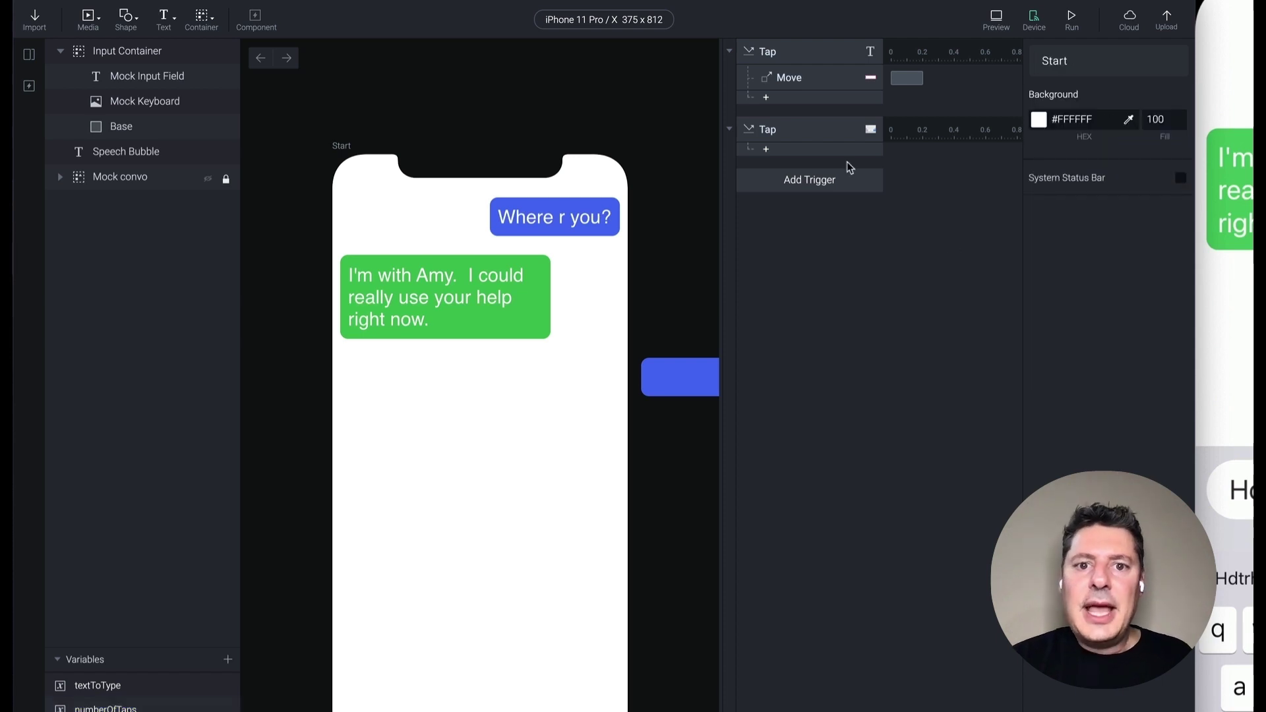
- Add an Assign response to the Mock Keyboard's Tap trigger and target the numberOfTaps variable
left_click(794, 150)
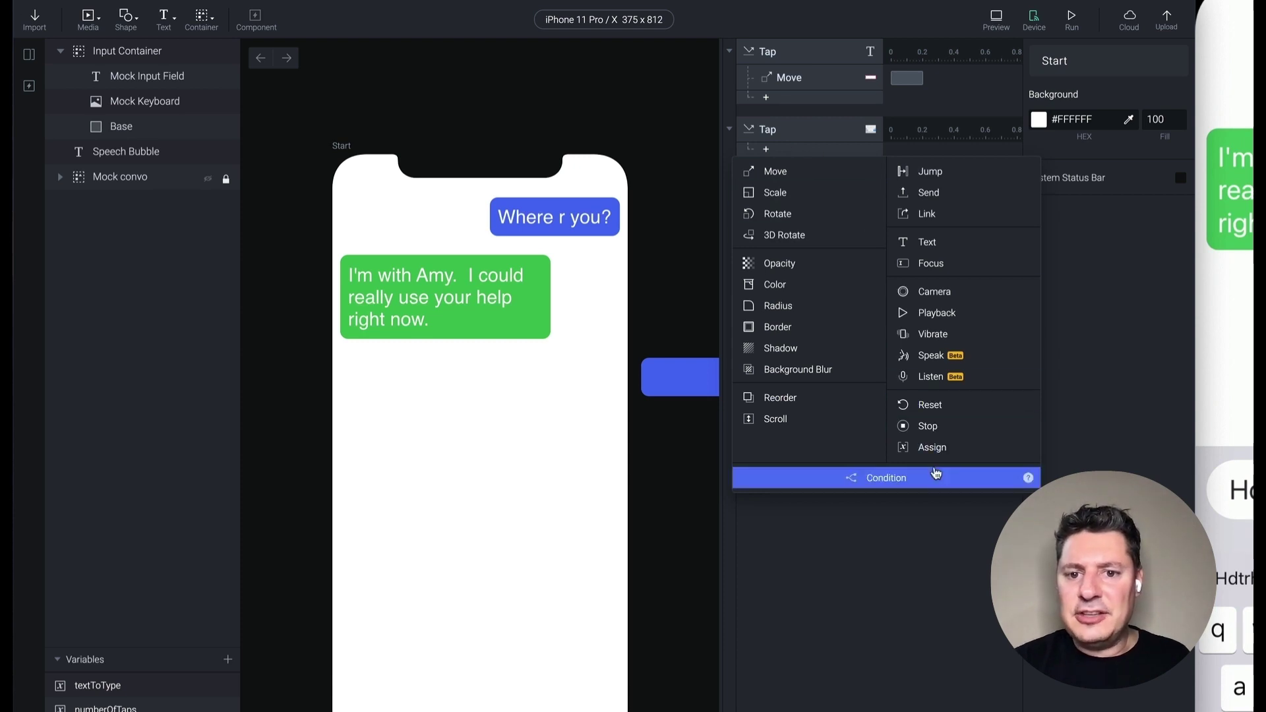
left_click(936, 448)
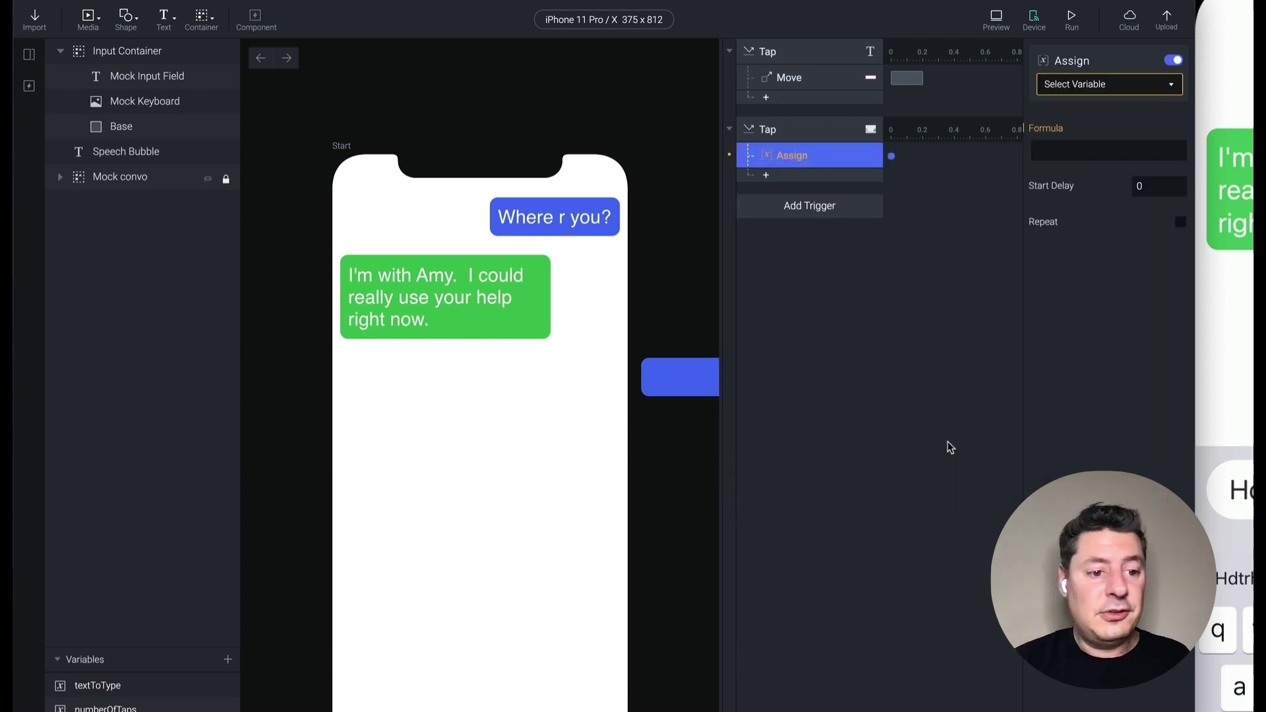
left_click(1105, 86)
left_click(1121, 168)
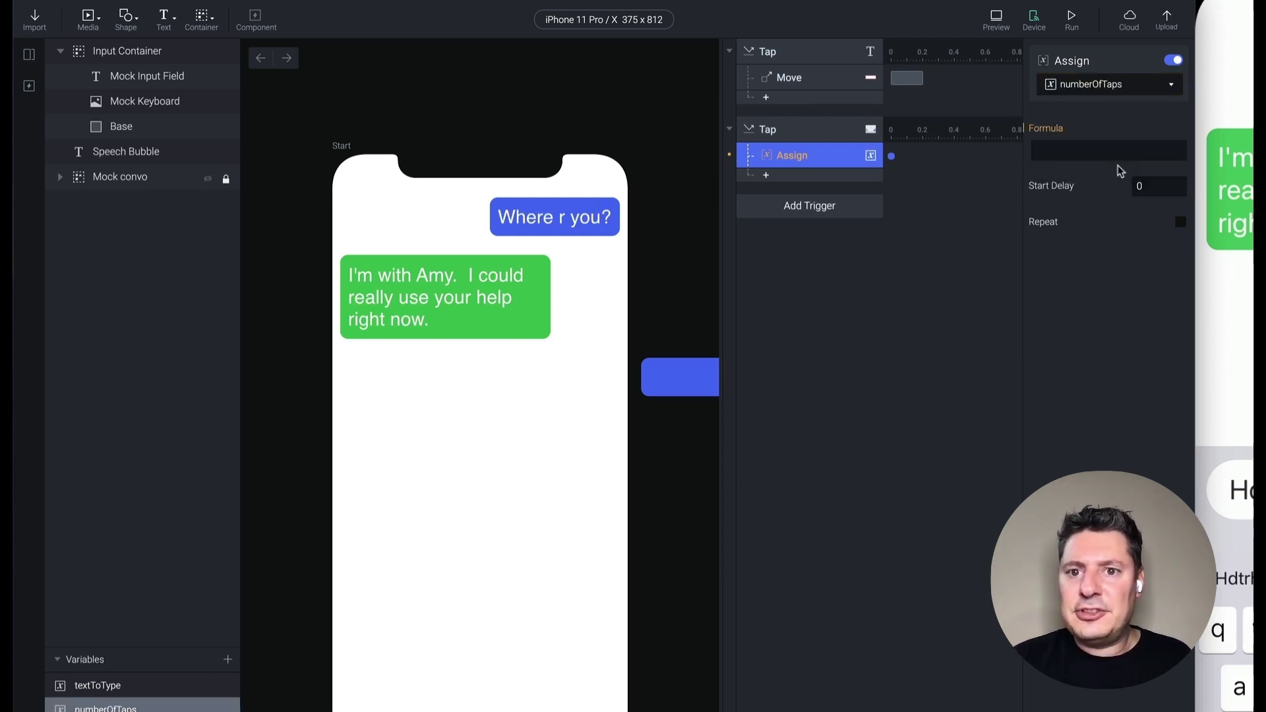
- Set the Assign response's formula to numberOfTaps + 1
left_click(1072, 147)
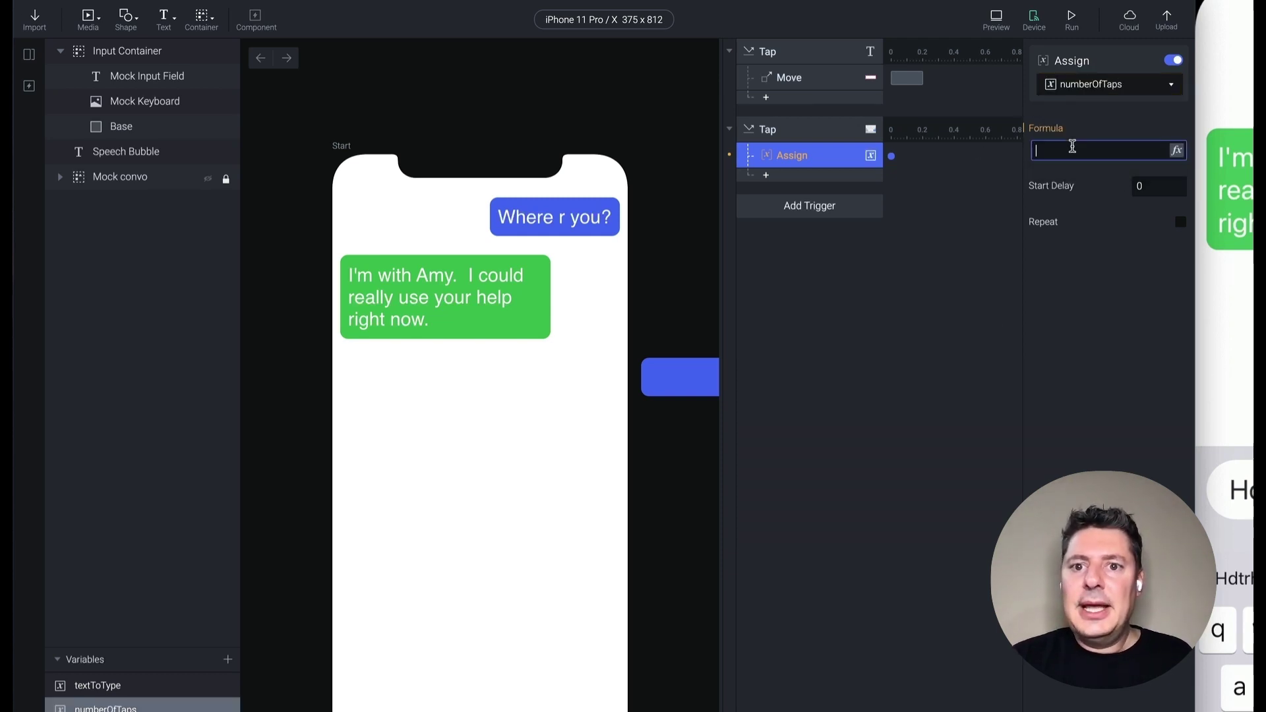
left_click(1178, 152)
type("b")
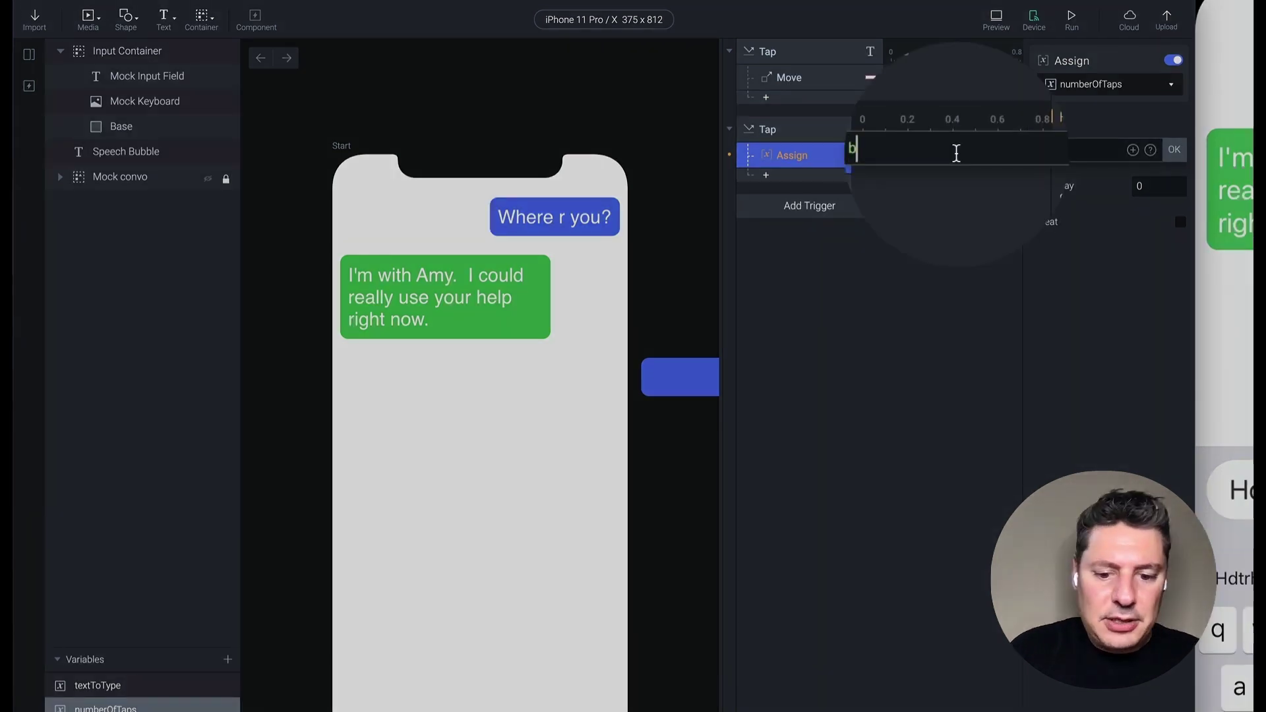
type("u")
key("BackSpace")
key("BackSpace")
type("num")
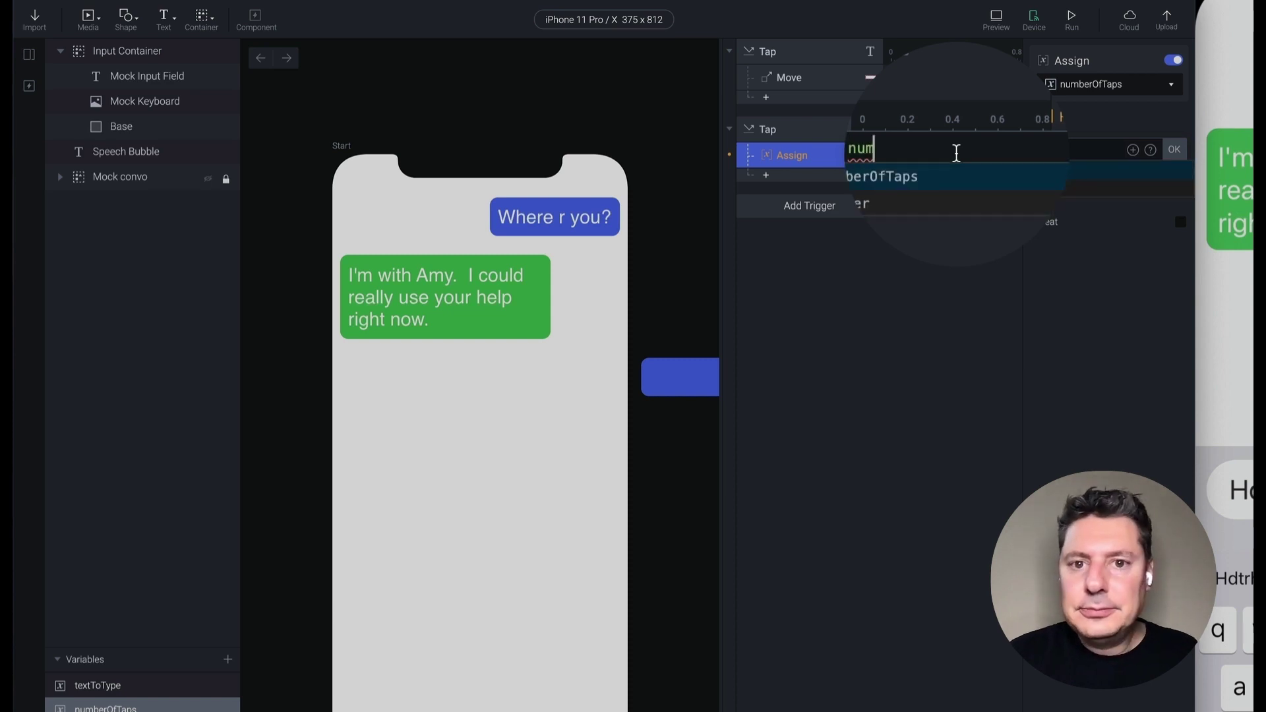
key("Return")
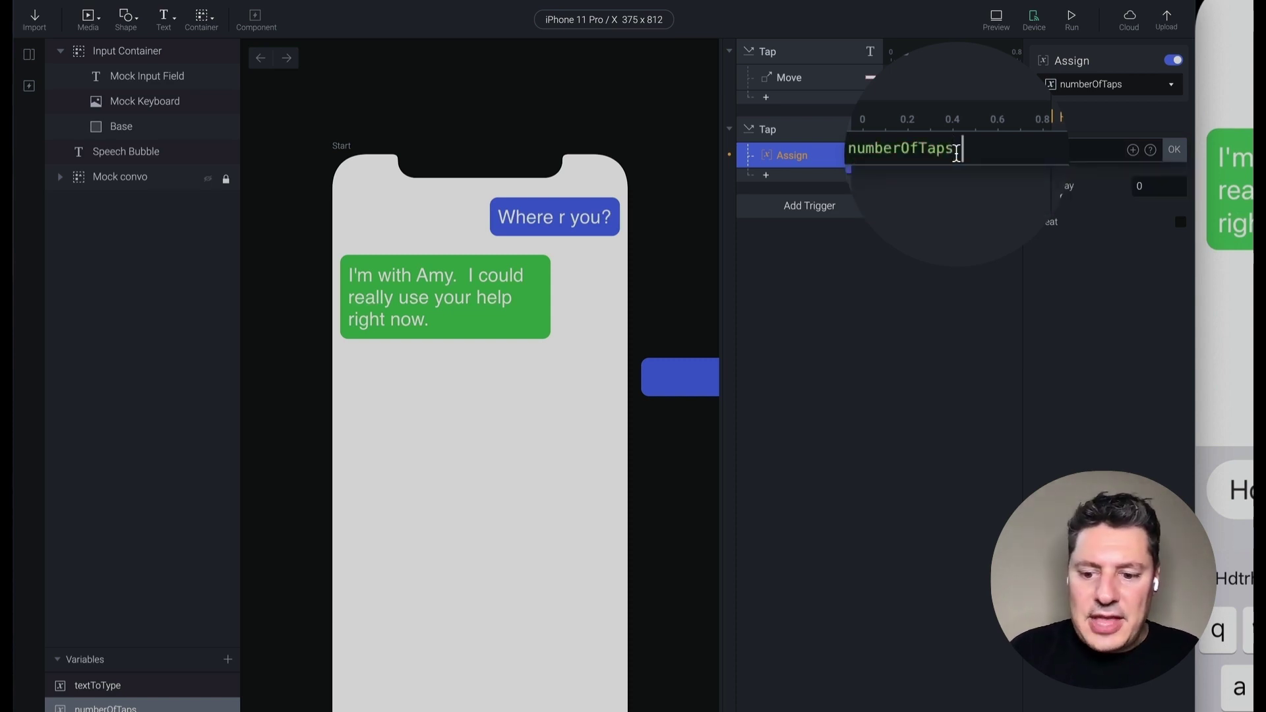
type("+ 1")
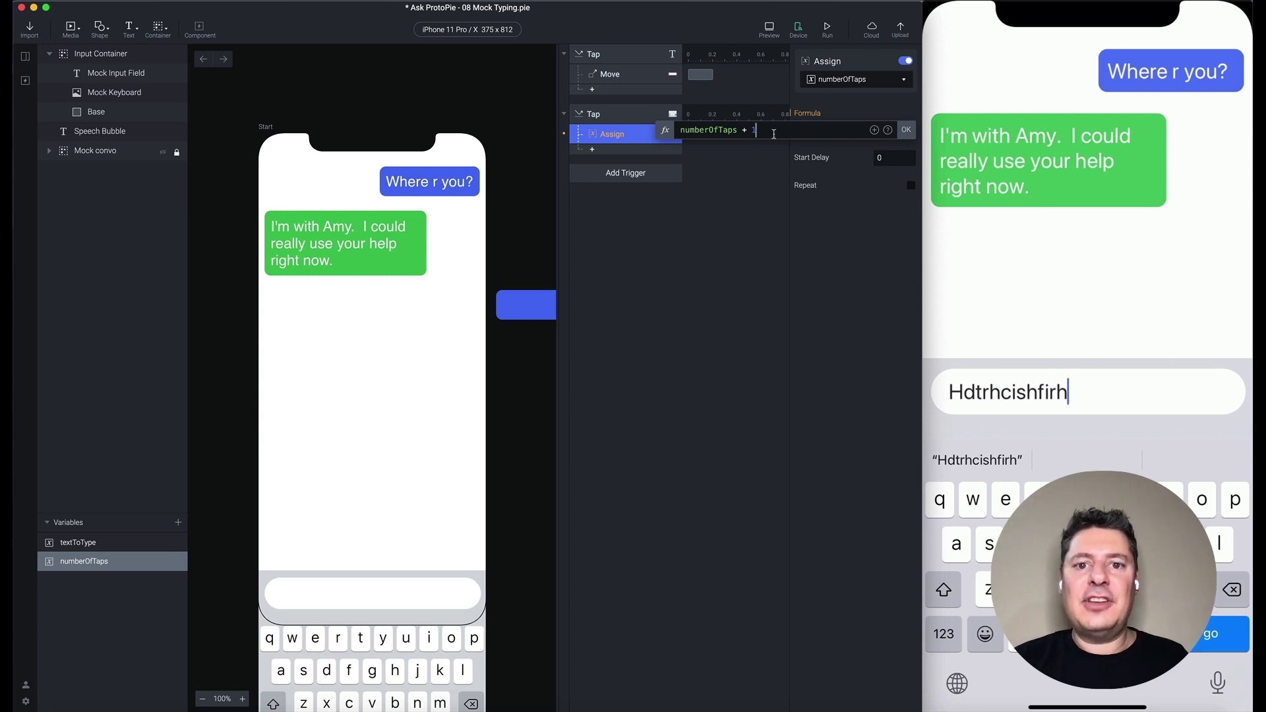
left_click(906, 129)
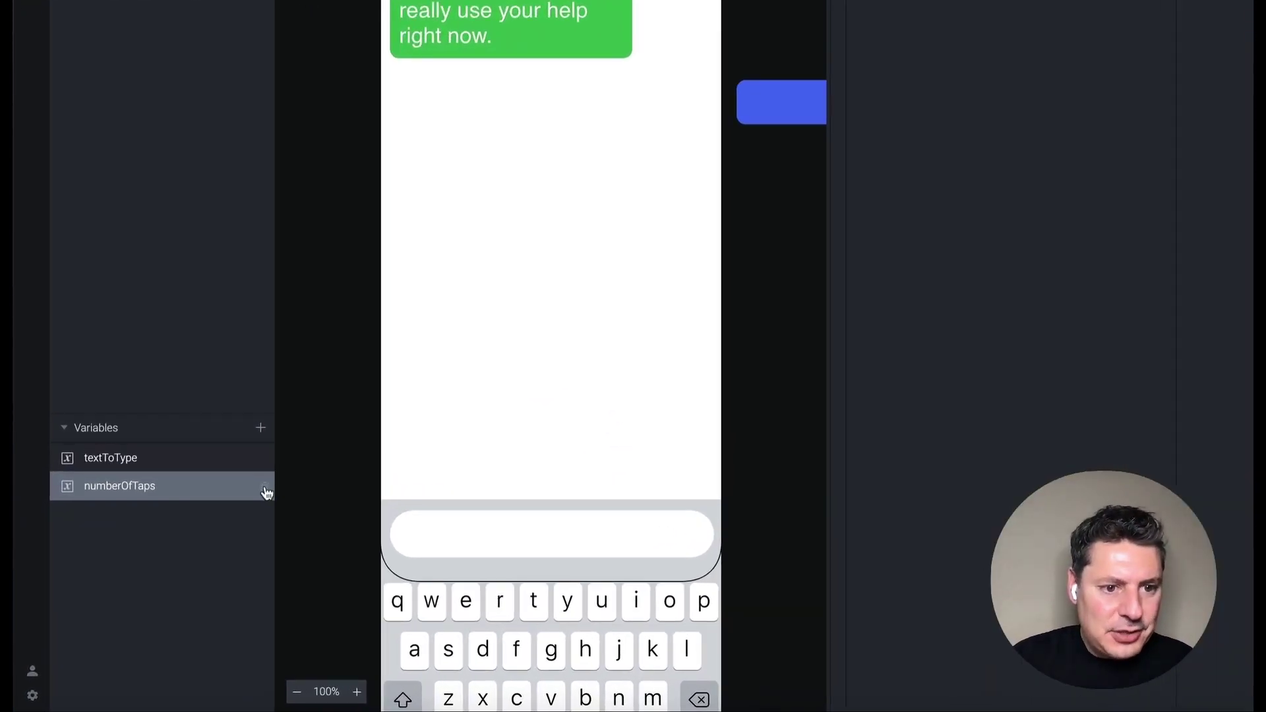
- Show the numberOfTaps variable's debug label on the canvas and place it in the empty area below the green speech bubble
left_click(267, 492)
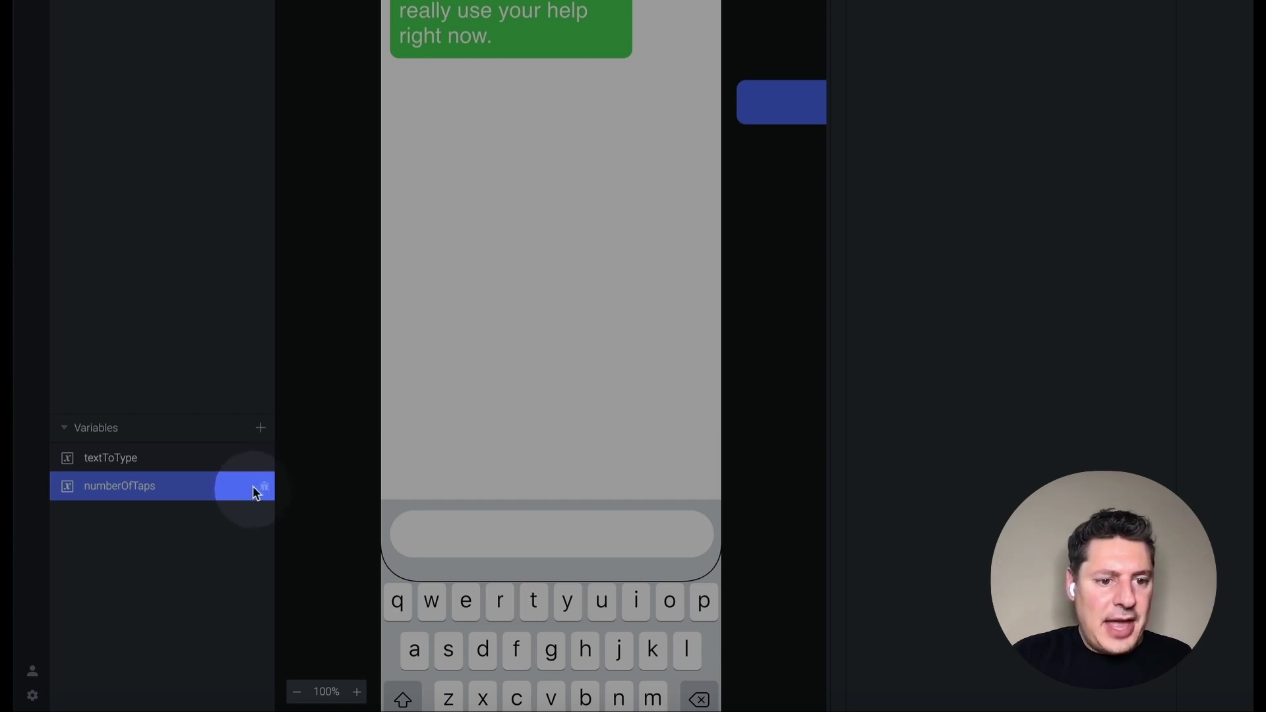
left_click(254, 488)
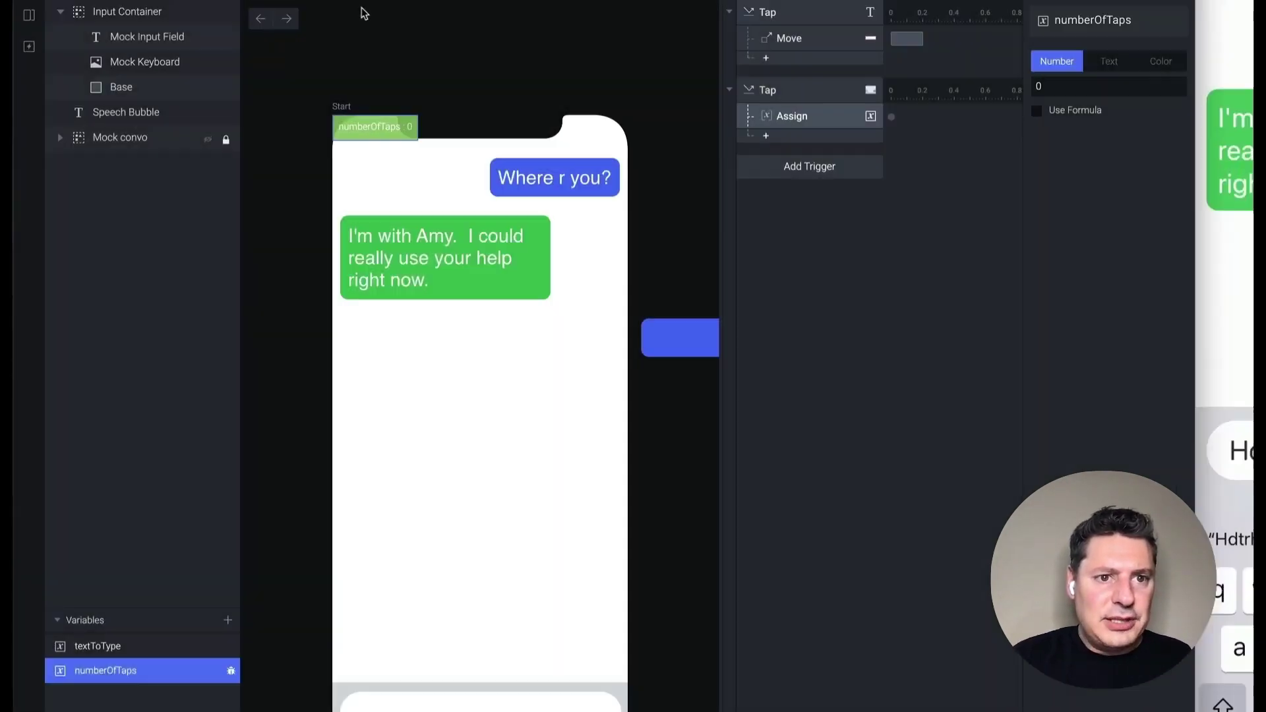
left_click_drag(352, 132, 362, 386)
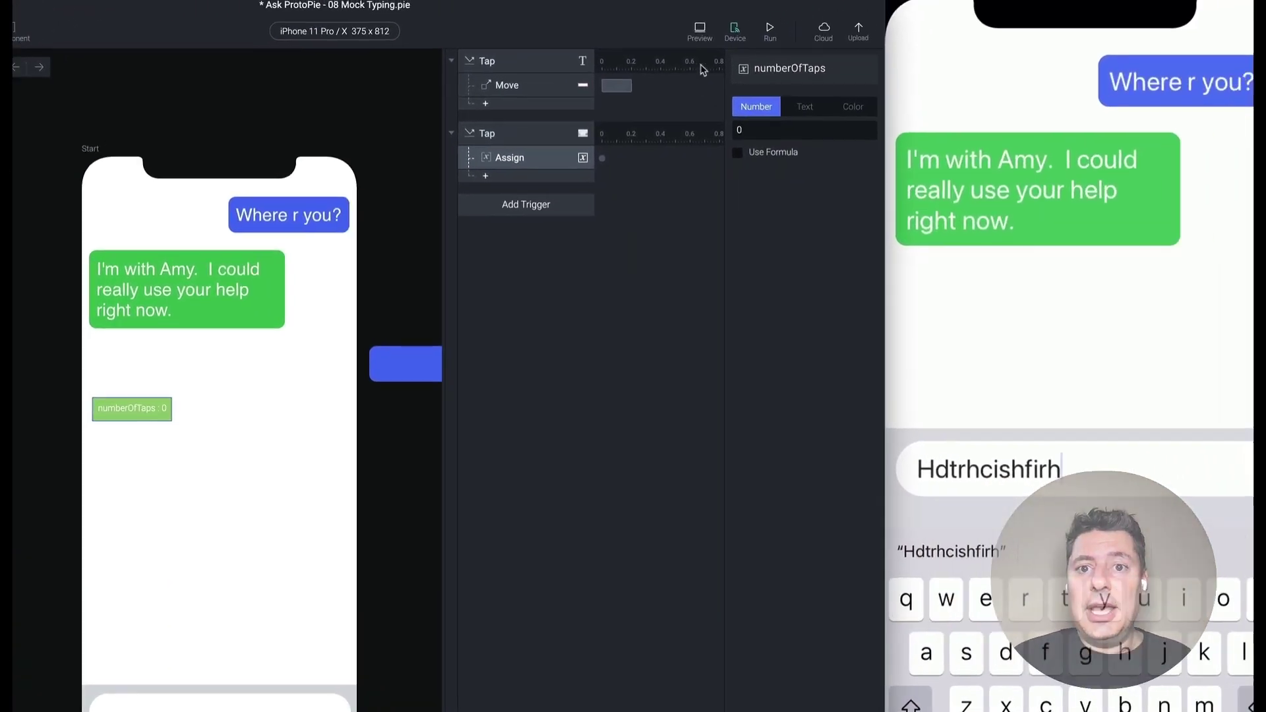
- Test the tap counter in the preview by raising the mock keyboard and tapping its keys repeatedly
left_click(996, 0)
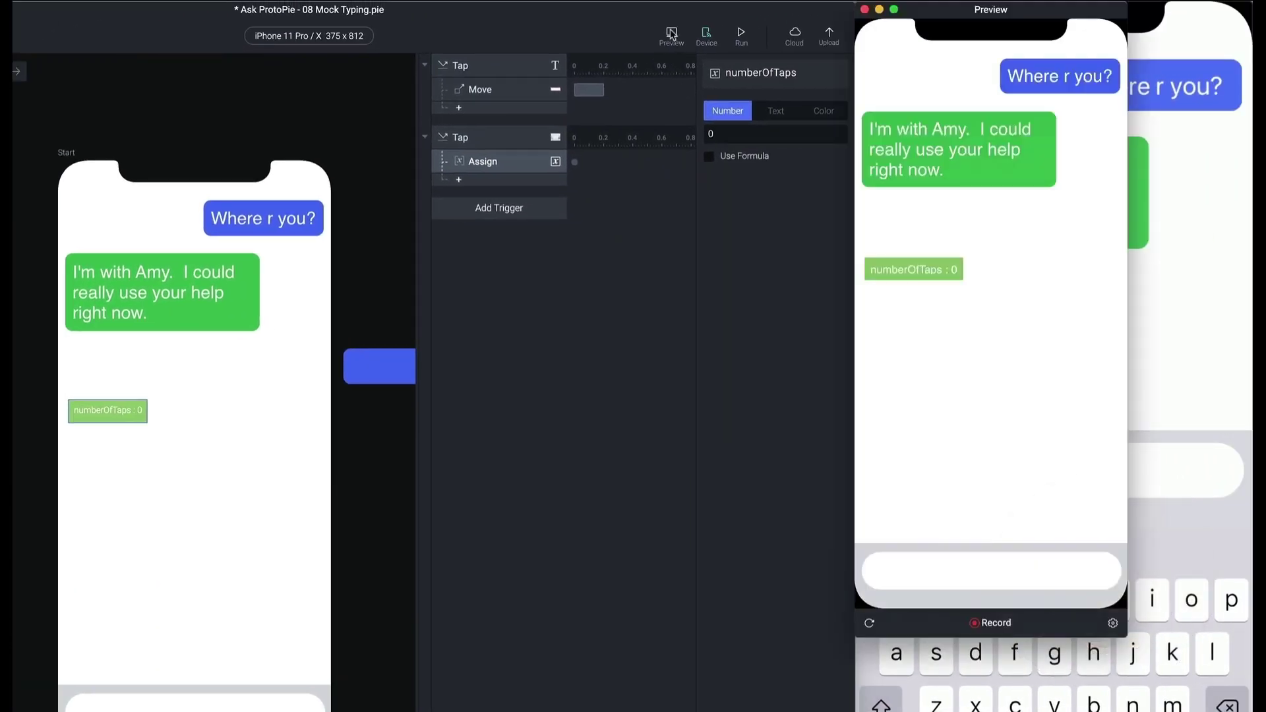
left_click(953, 571)
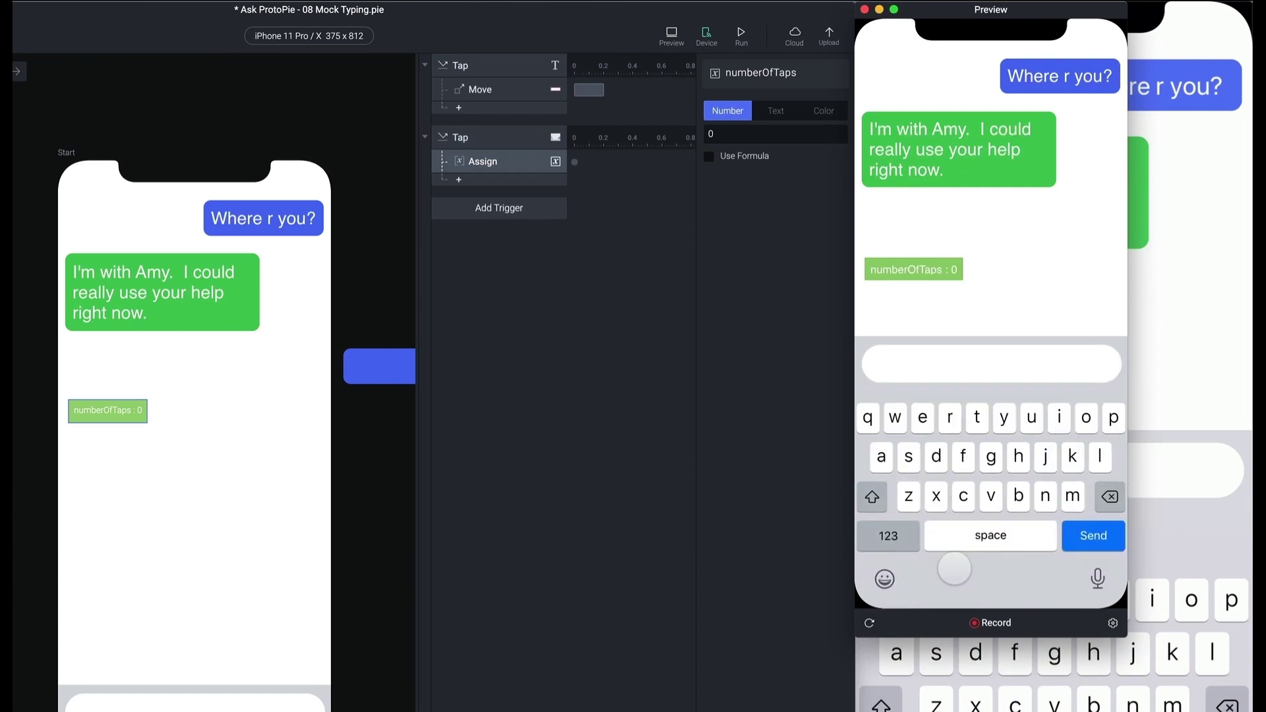
left_click(982, 459)
left_click(1042, 448)
left_click(915, 447)
left_click(937, 455)
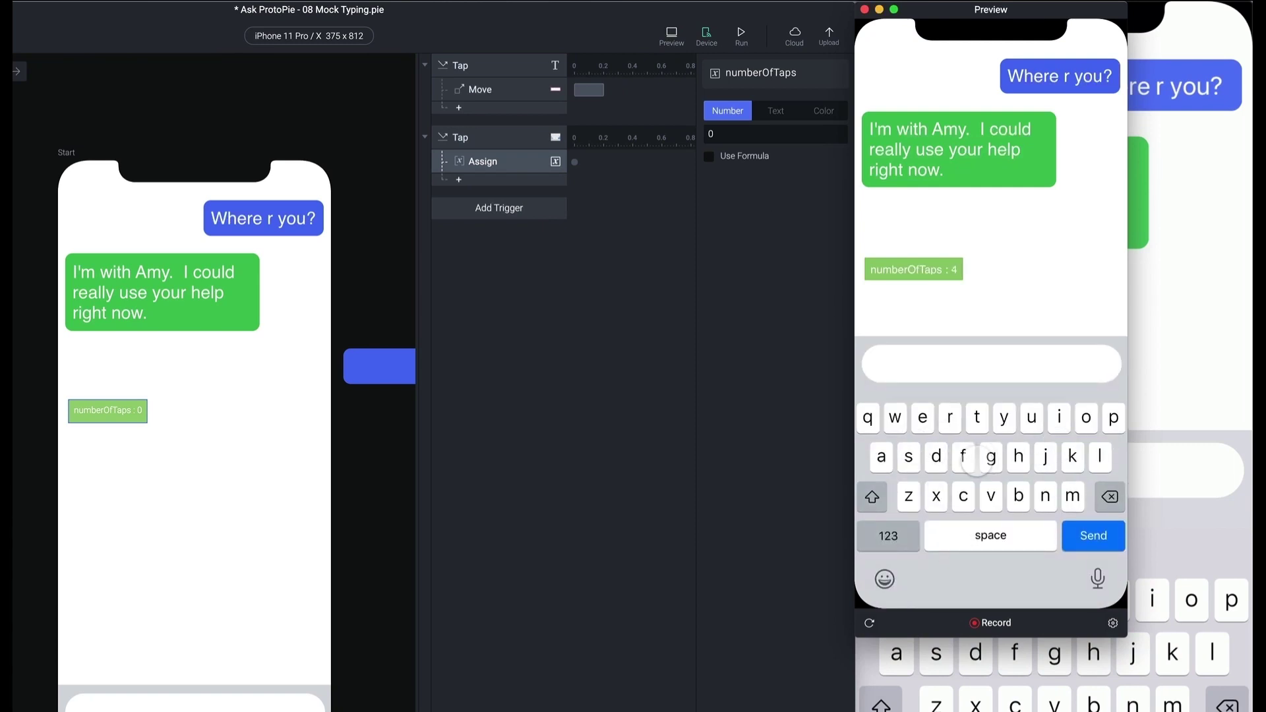
left_click(991, 467)
left_click(1048, 432)
left_click(1049, 432)
left_click(1047, 432)
left_click(978, 442)
left_click(1007, 434)
left_click(1030, 425)
left_click(994, 463)
left_click(957, 488)
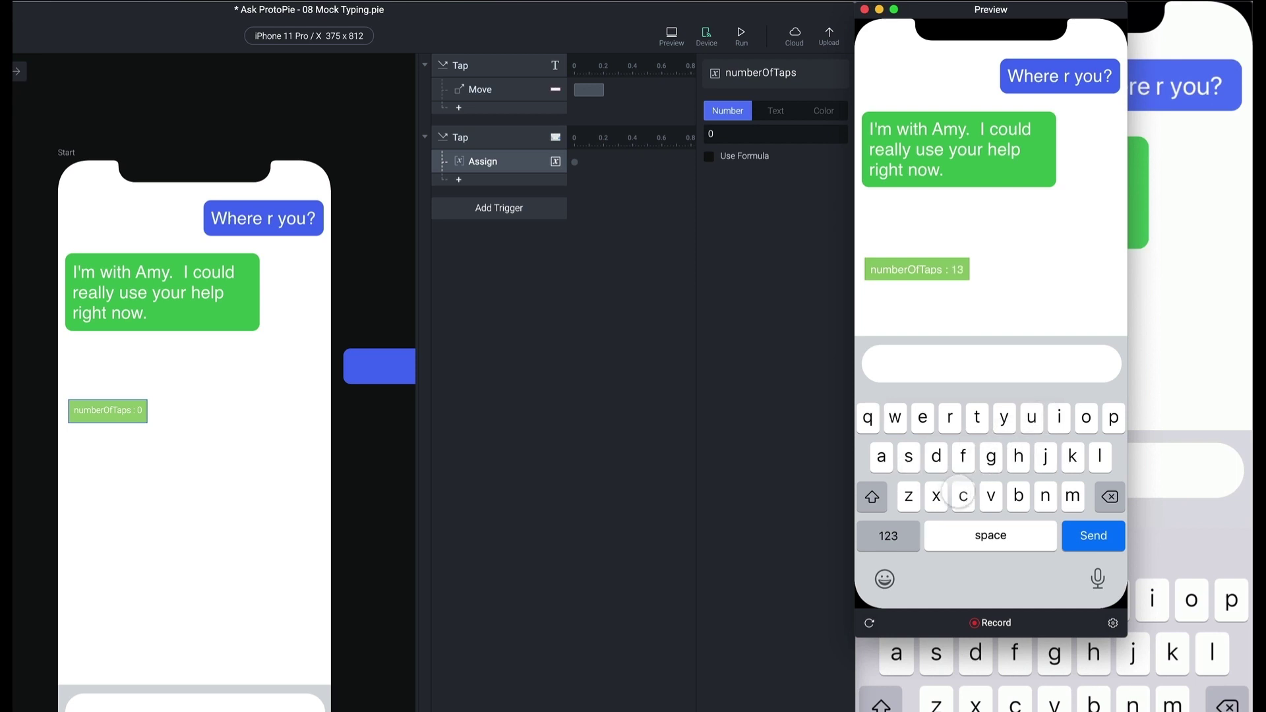
left_click(962, 445)
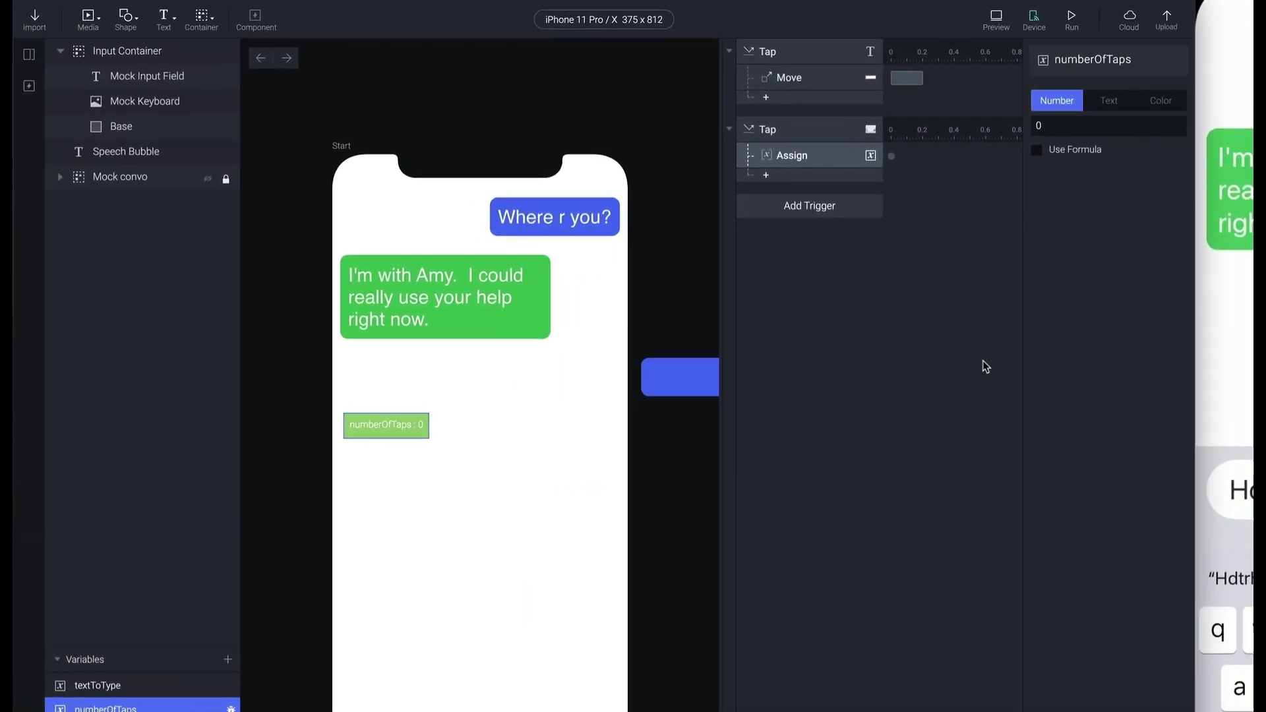
- Add a Detect trigger that monitors the numberOfTaps variable
left_click(983, 361)
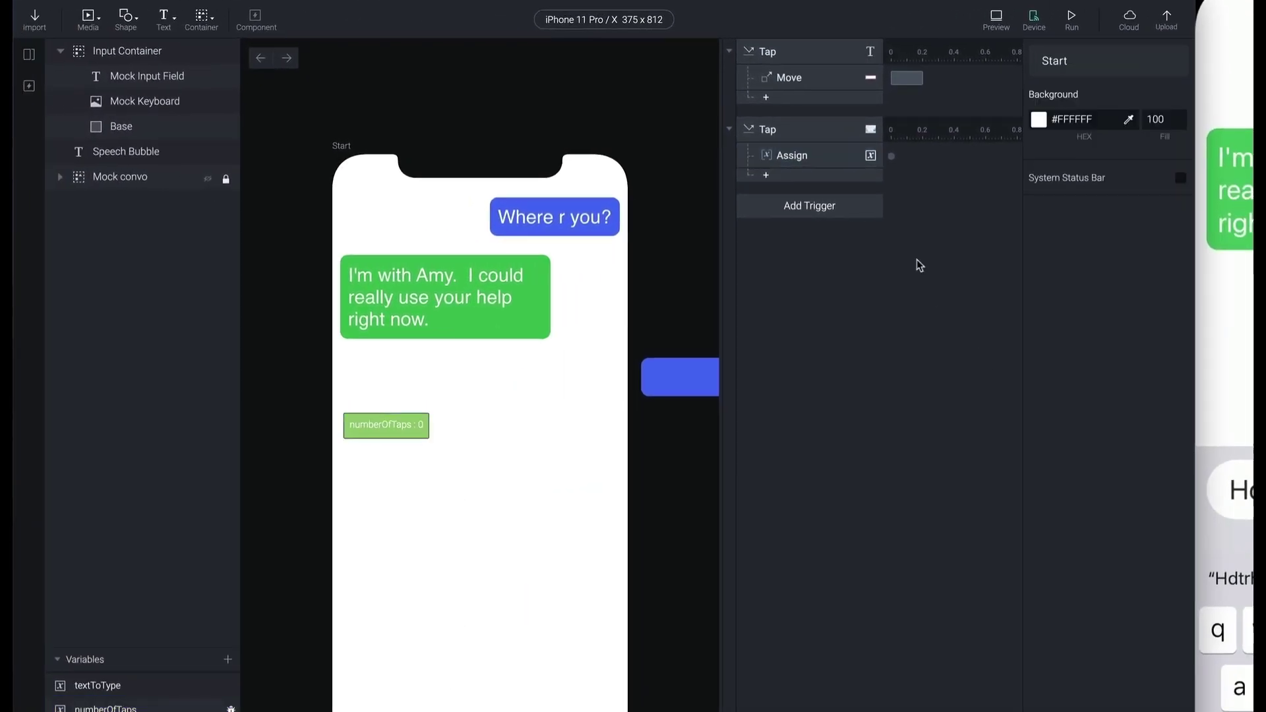
left_click(836, 215)
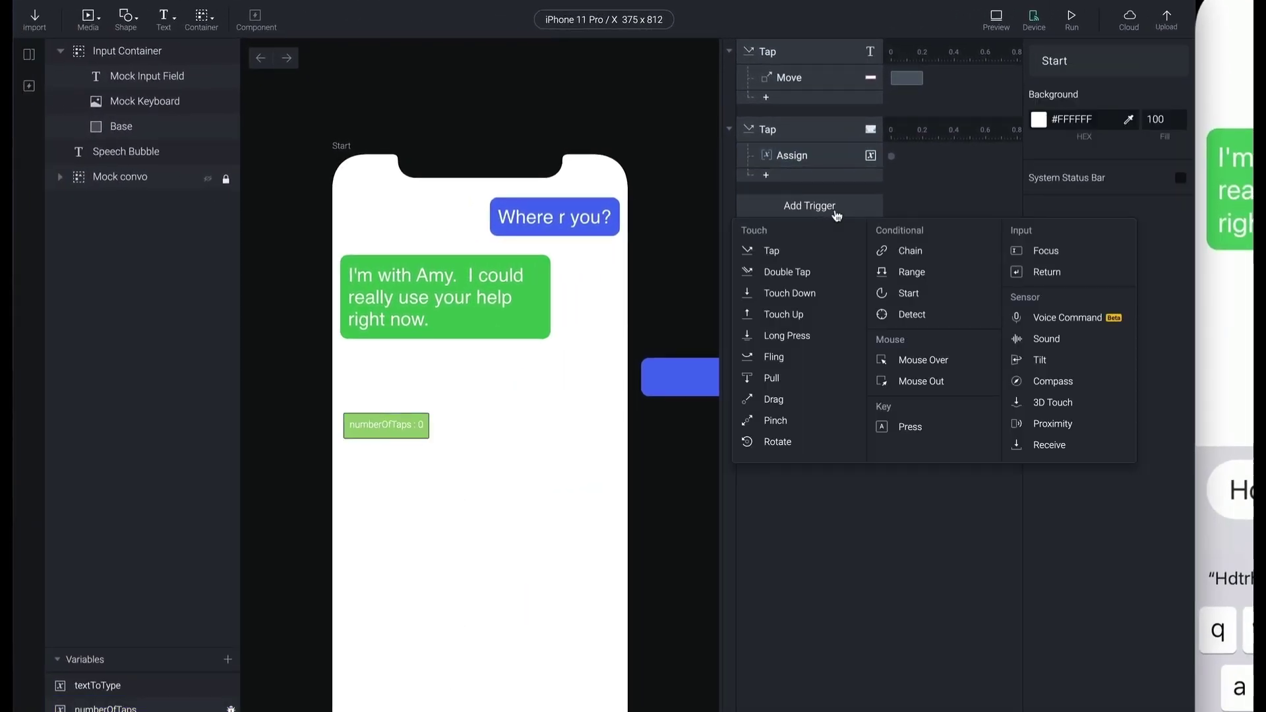
left_click(916, 314)
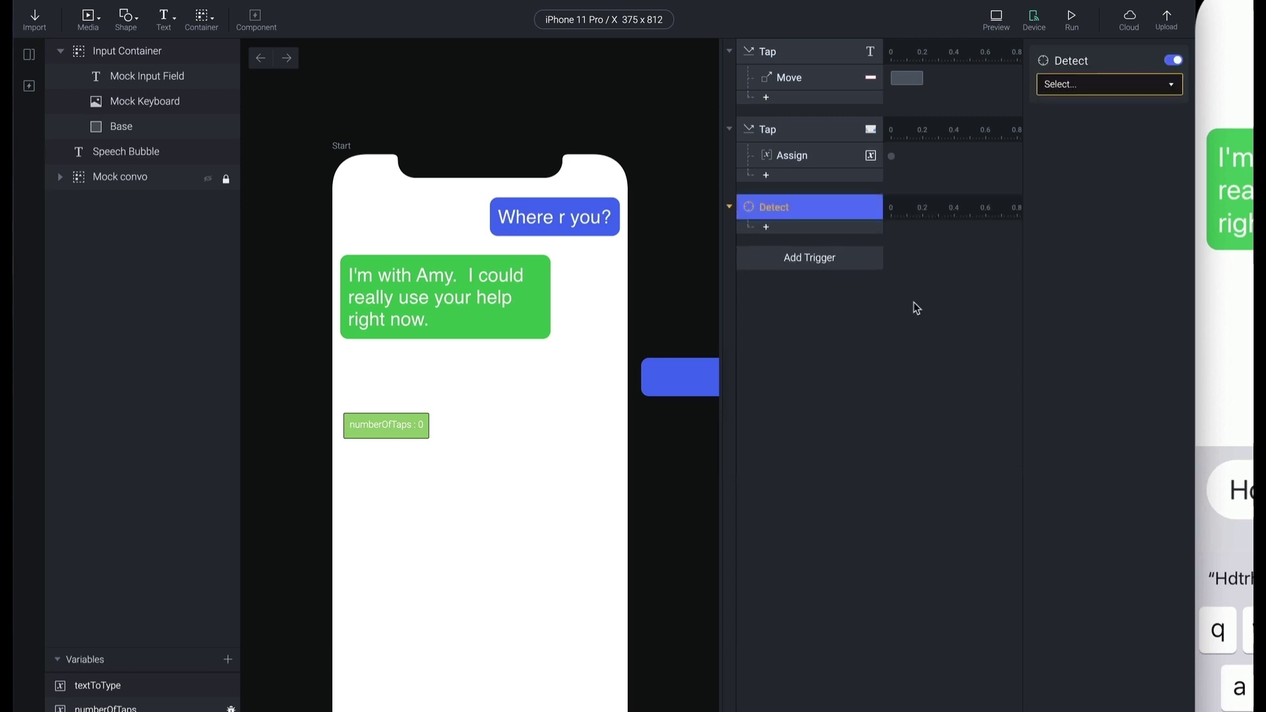
left_click(1072, 96)
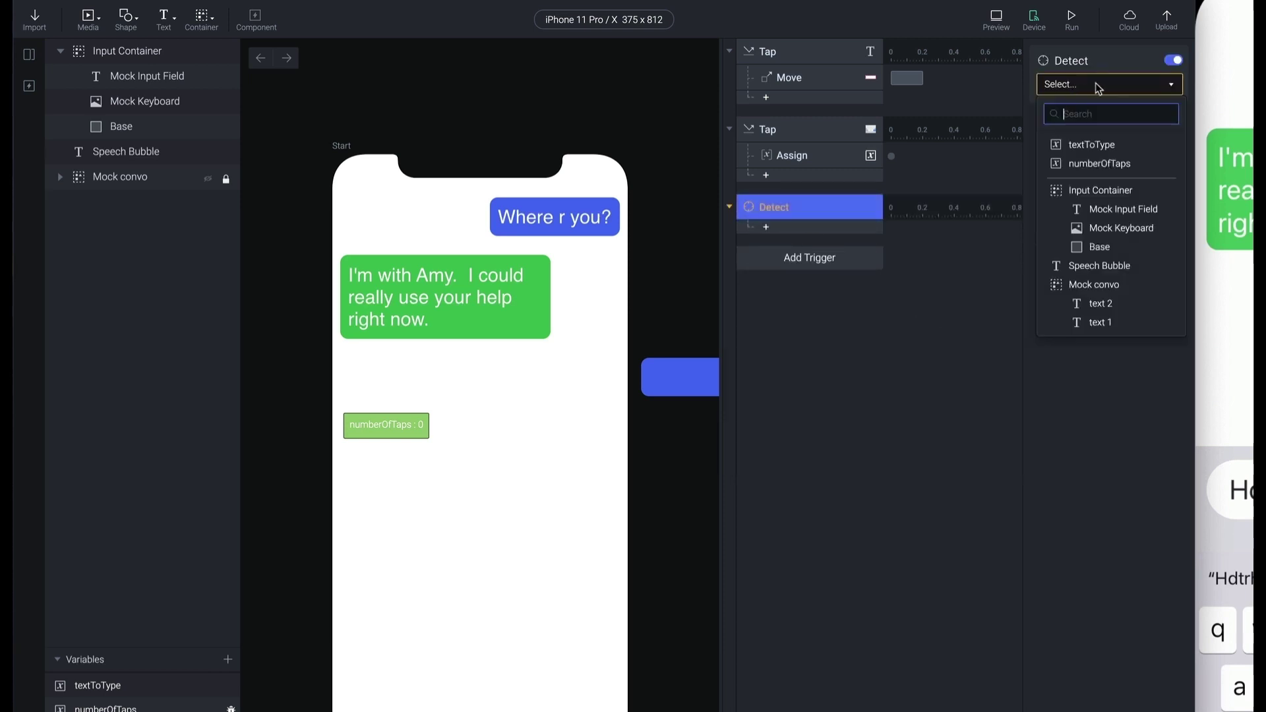
left_click(1113, 167)
left_click(922, 471)
- Add a Text response to the Detect trigger, target the Mock Input Field, and set its content type to Formula
left_click(784, 227)
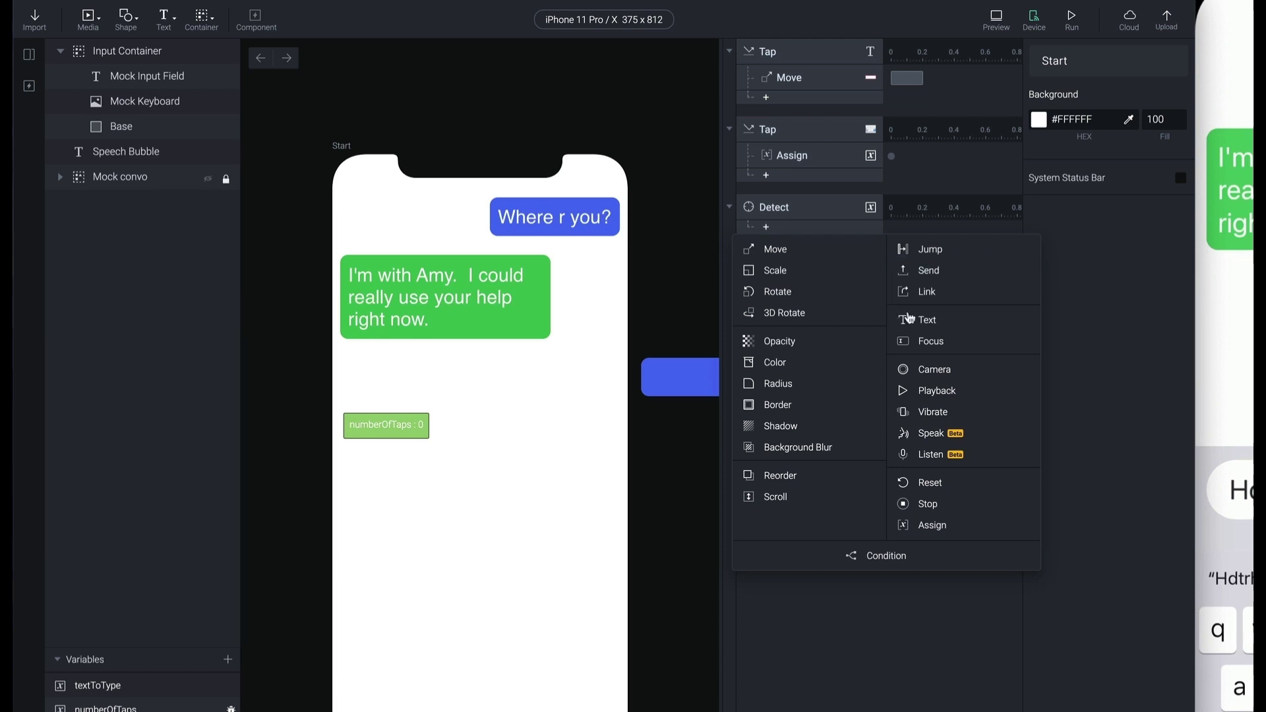
left_click(930, 321)
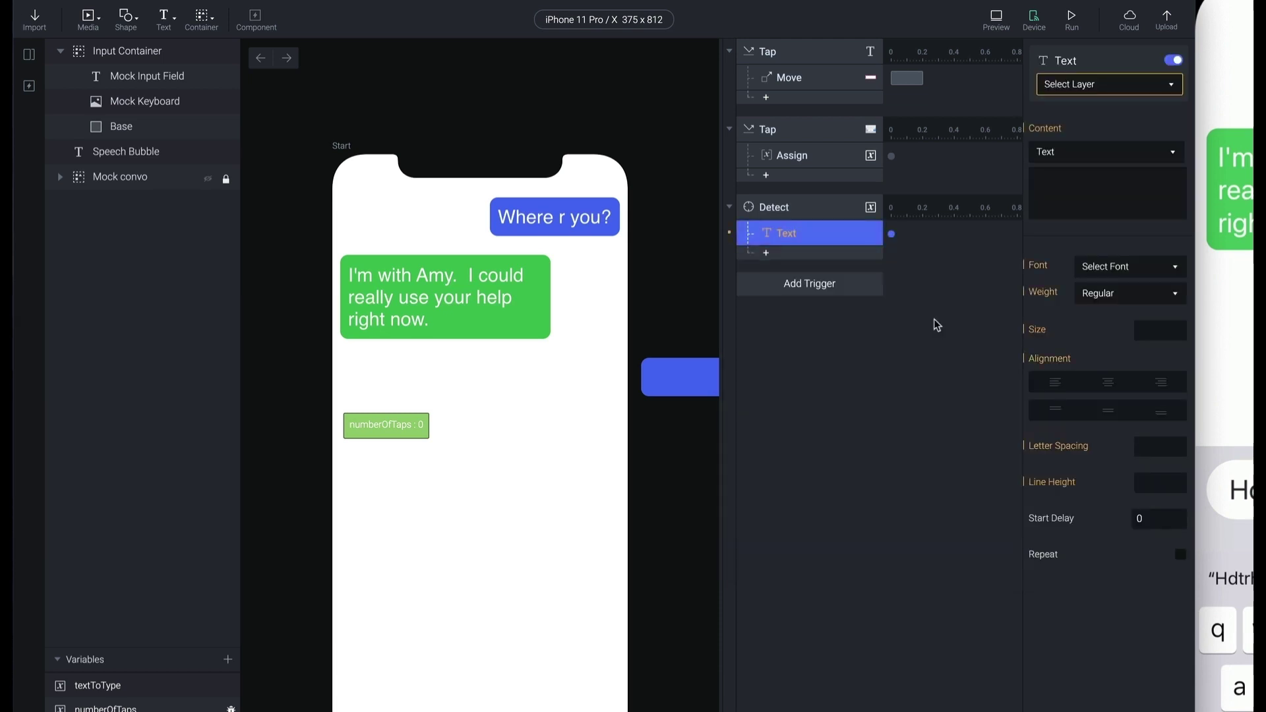
left_click(1103, 93)
left_click(1117, 141)
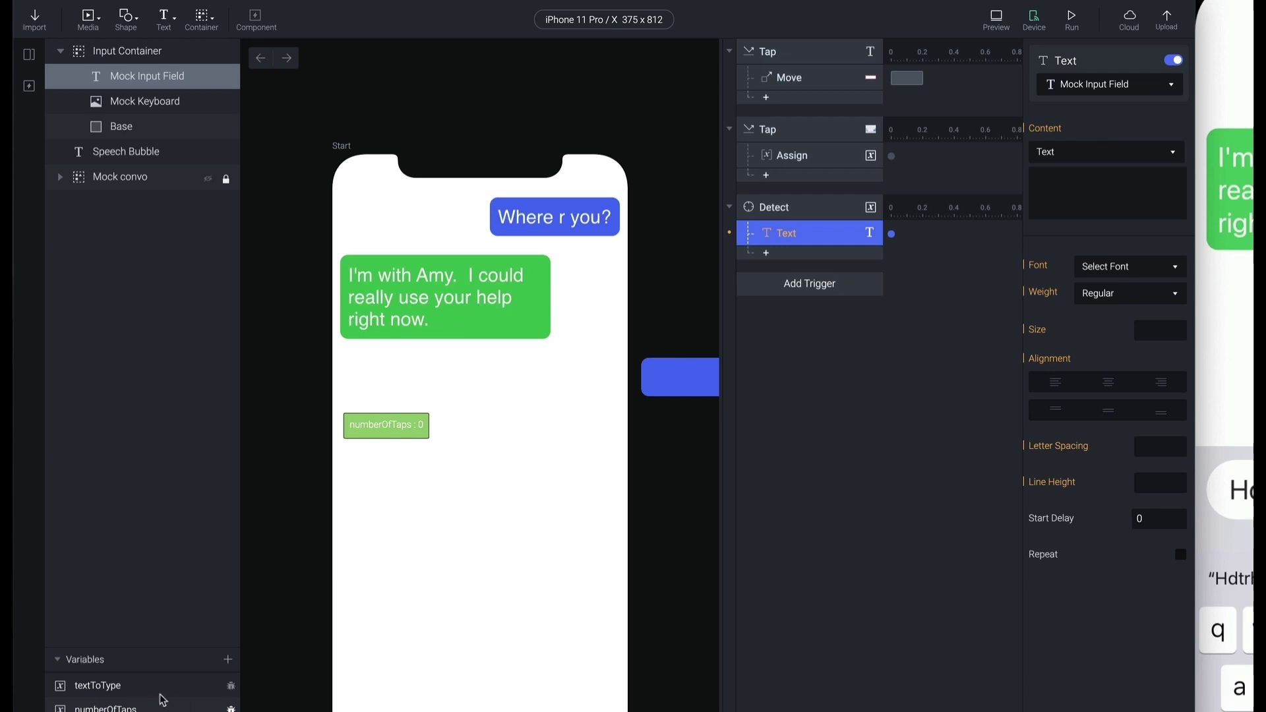
left_click(1120, 154)
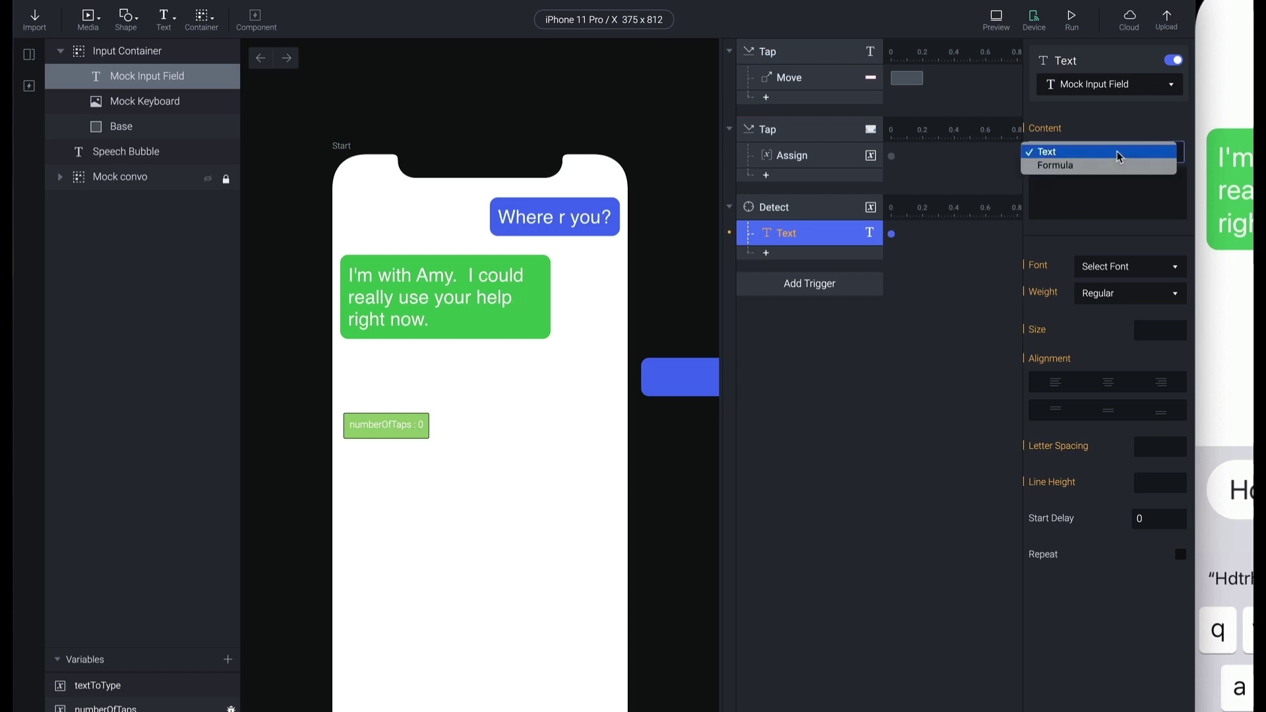
left_click(1086, 167)
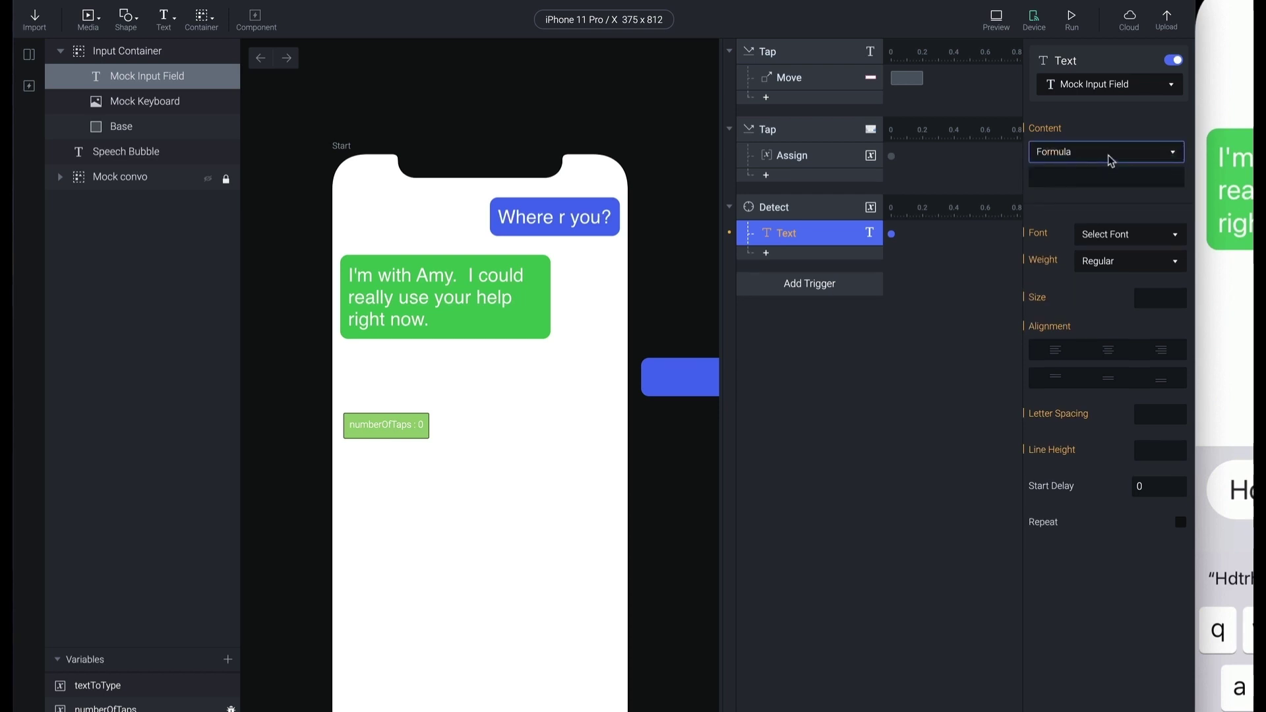
- Check the predefined message stored in the textToType variable
left_click(1173, 178)
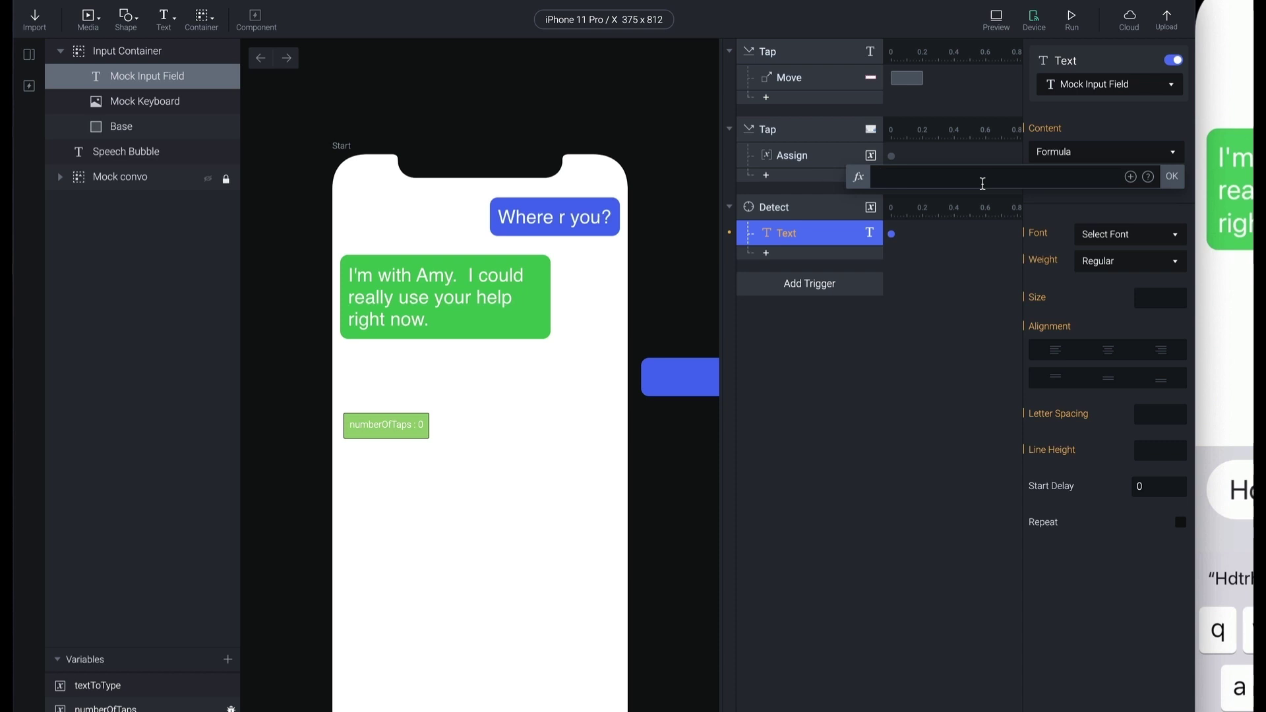
left_click(102, 688)
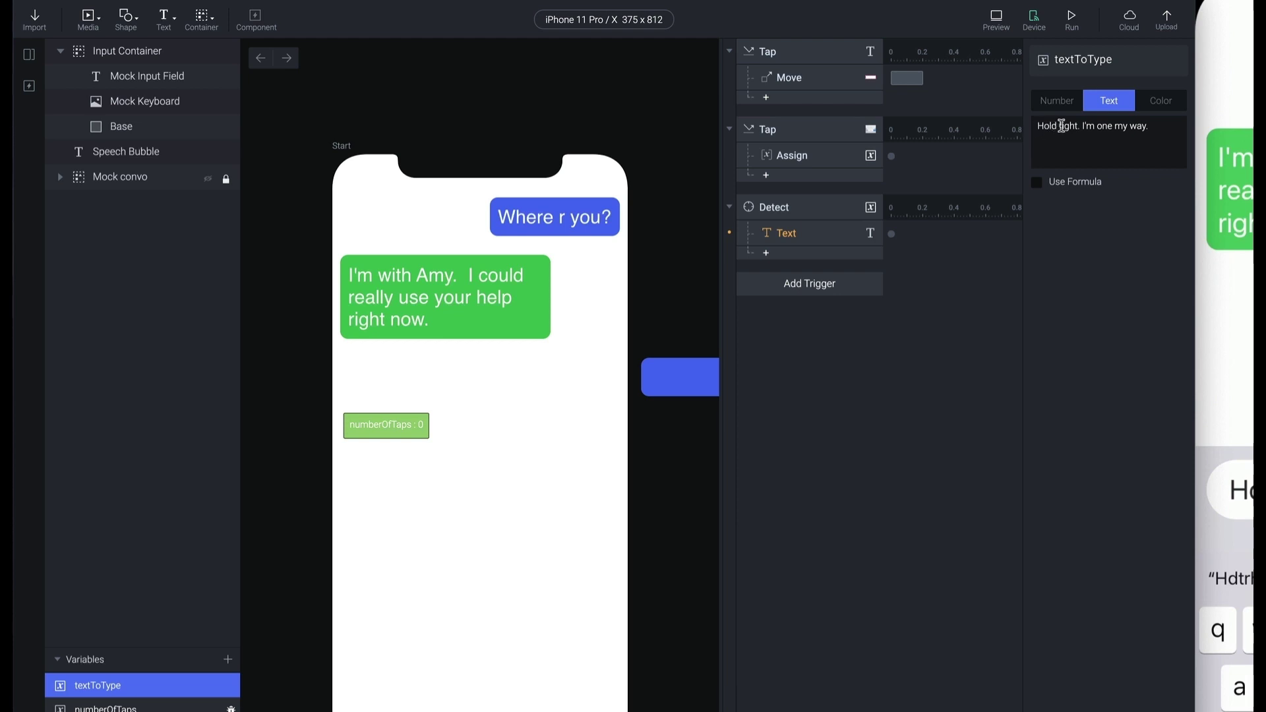
left_click(974, 348)
- Set the Text response's content formula to left(textToType, numberOfTaps)
left_click(805, 237)
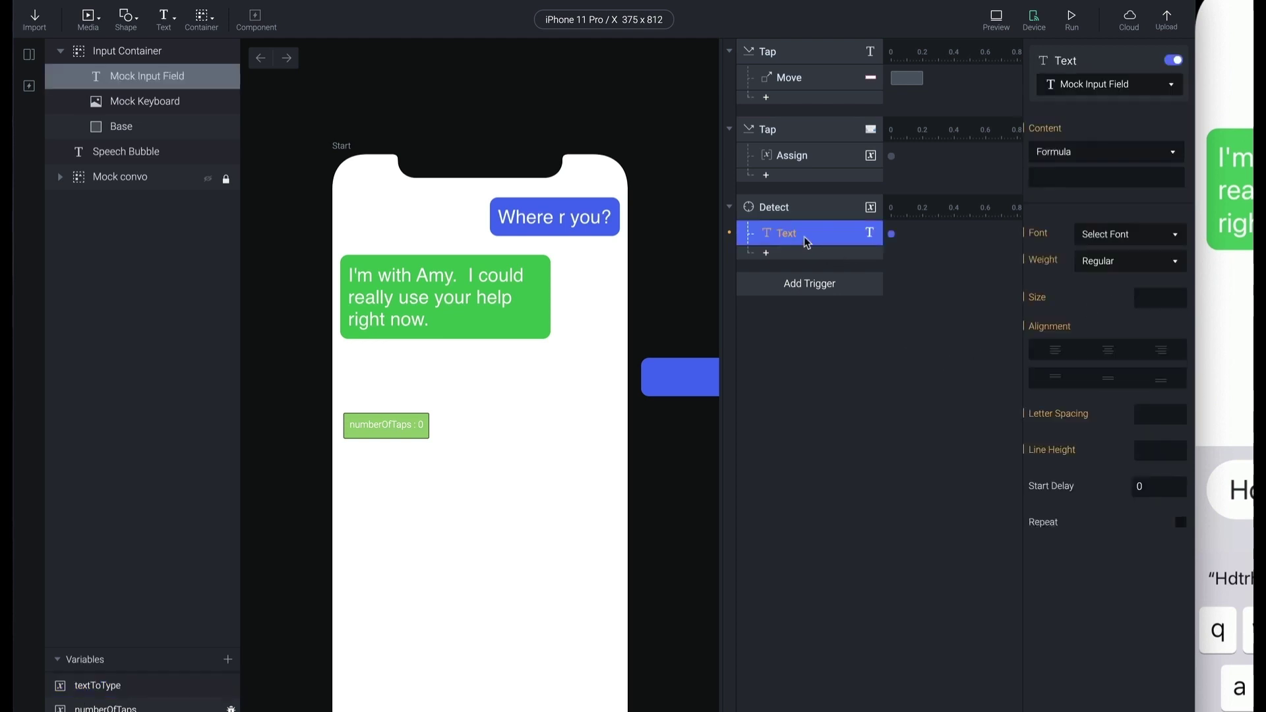
left_click(1129, 180)
left_click(1175, 177)
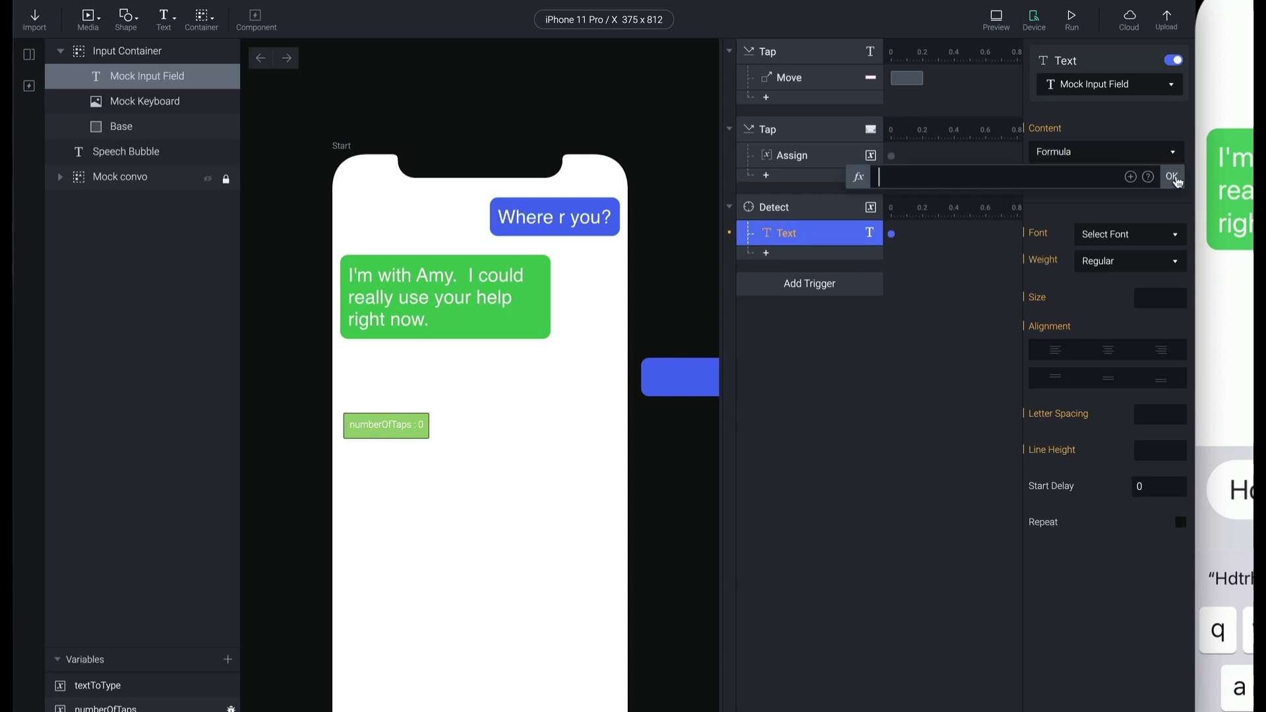
type("left(")
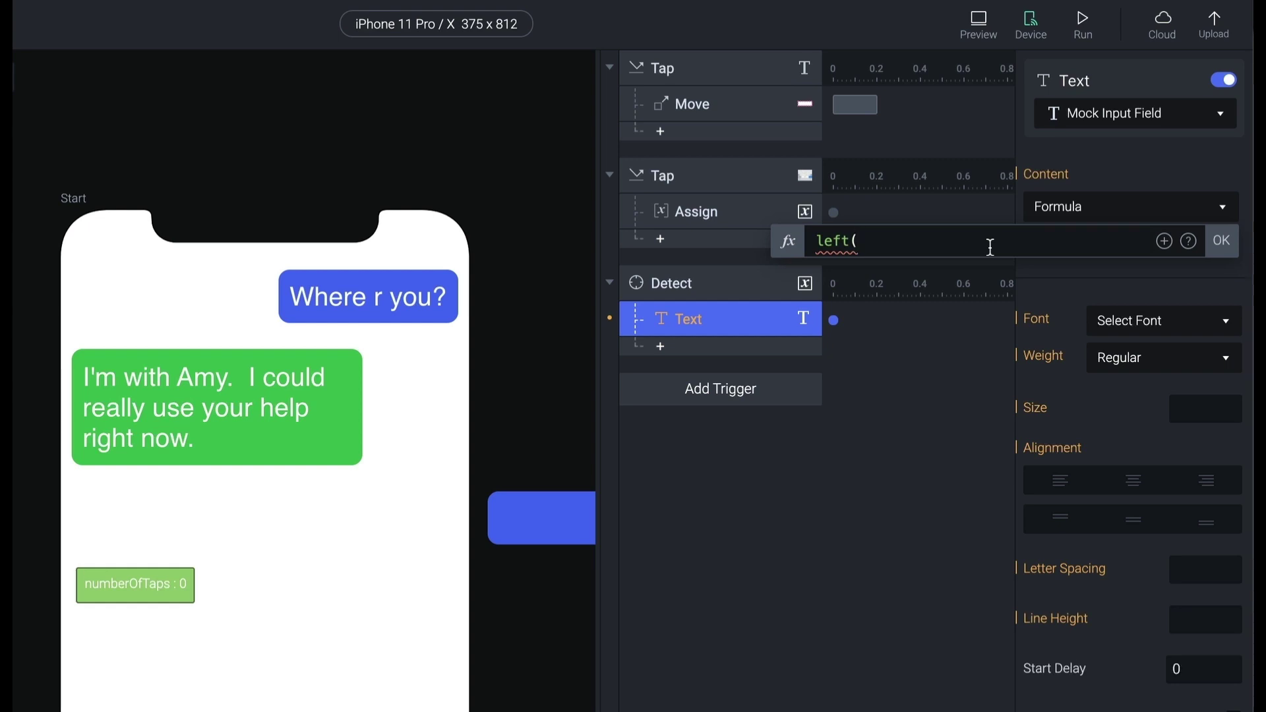
type("text")
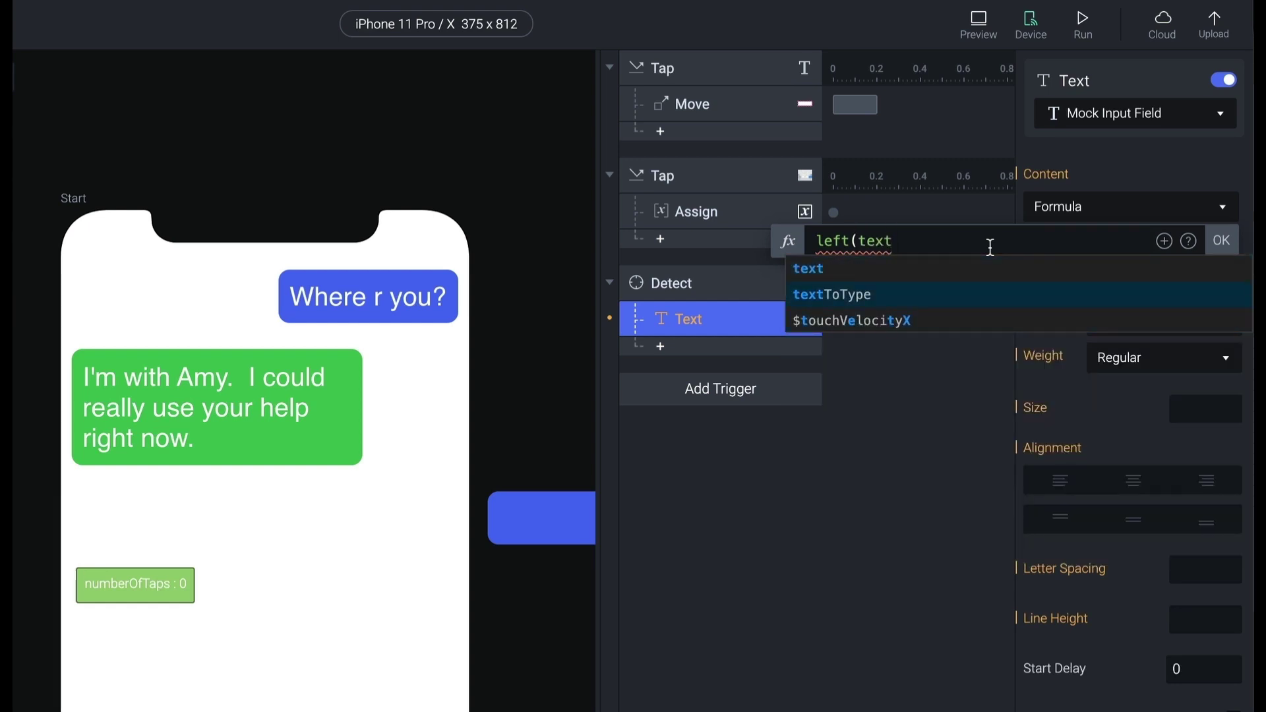
key("Return")
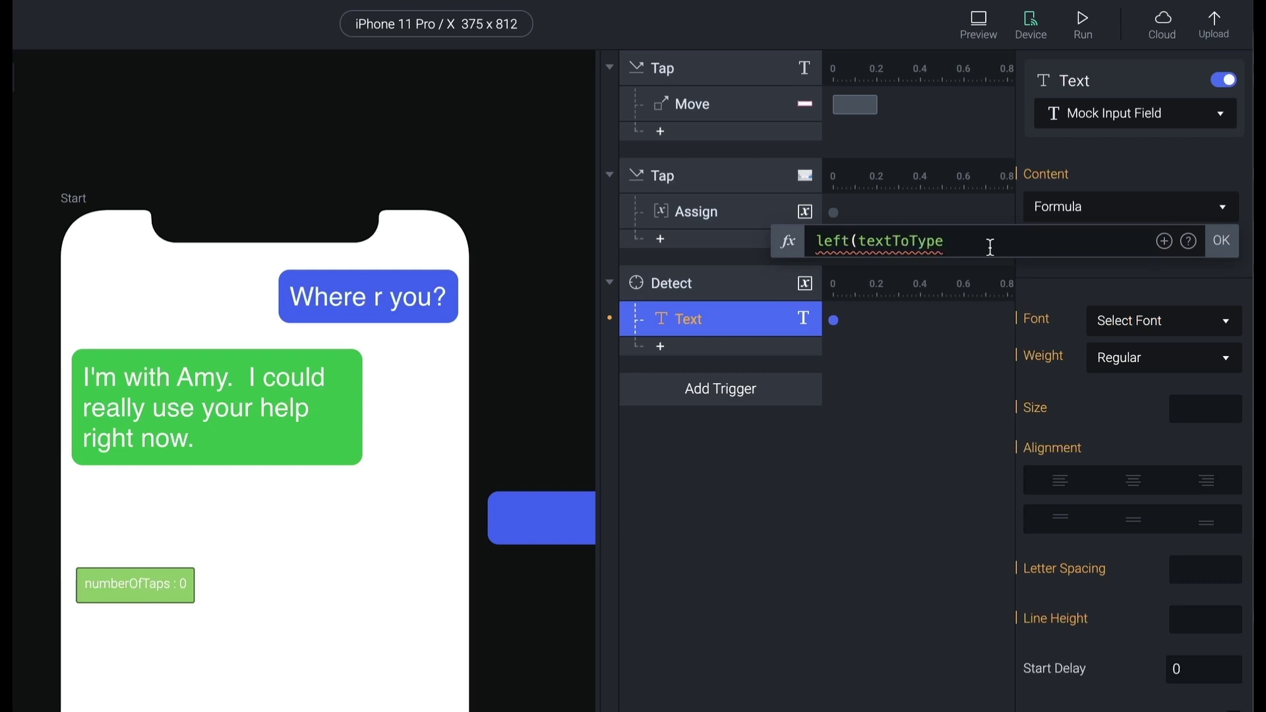
type(", num")
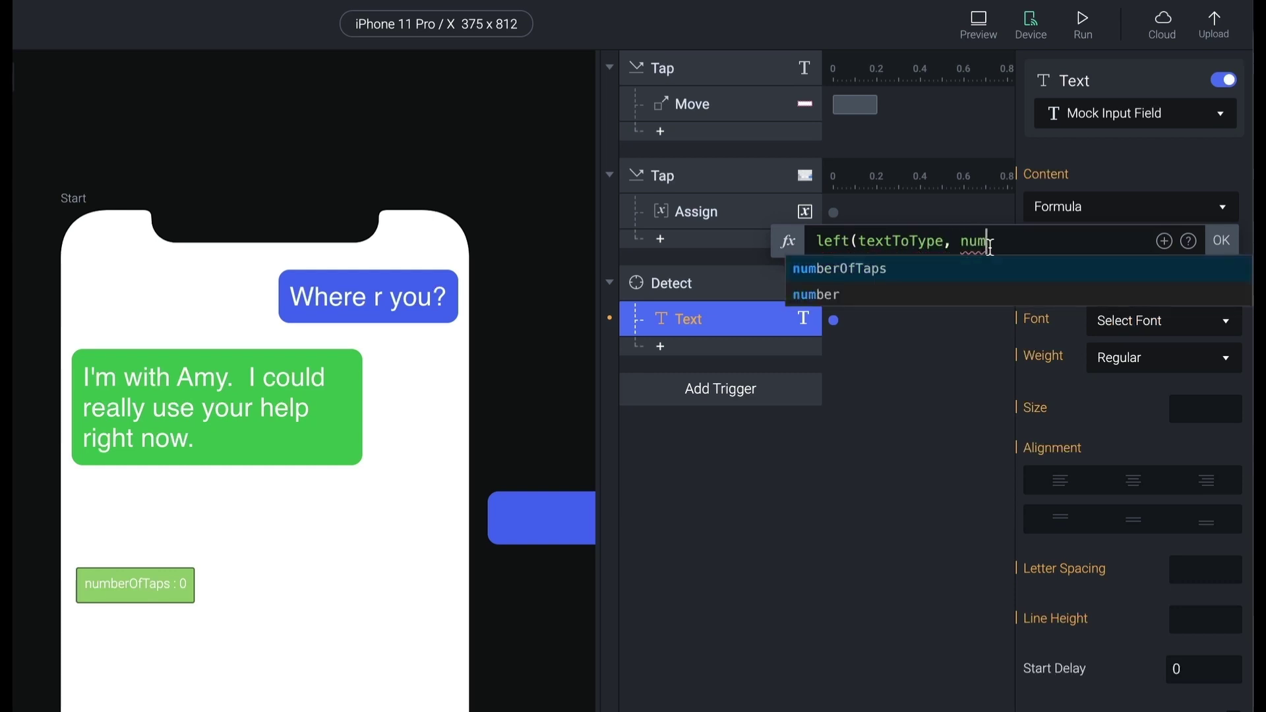
key("Return")
type(")")
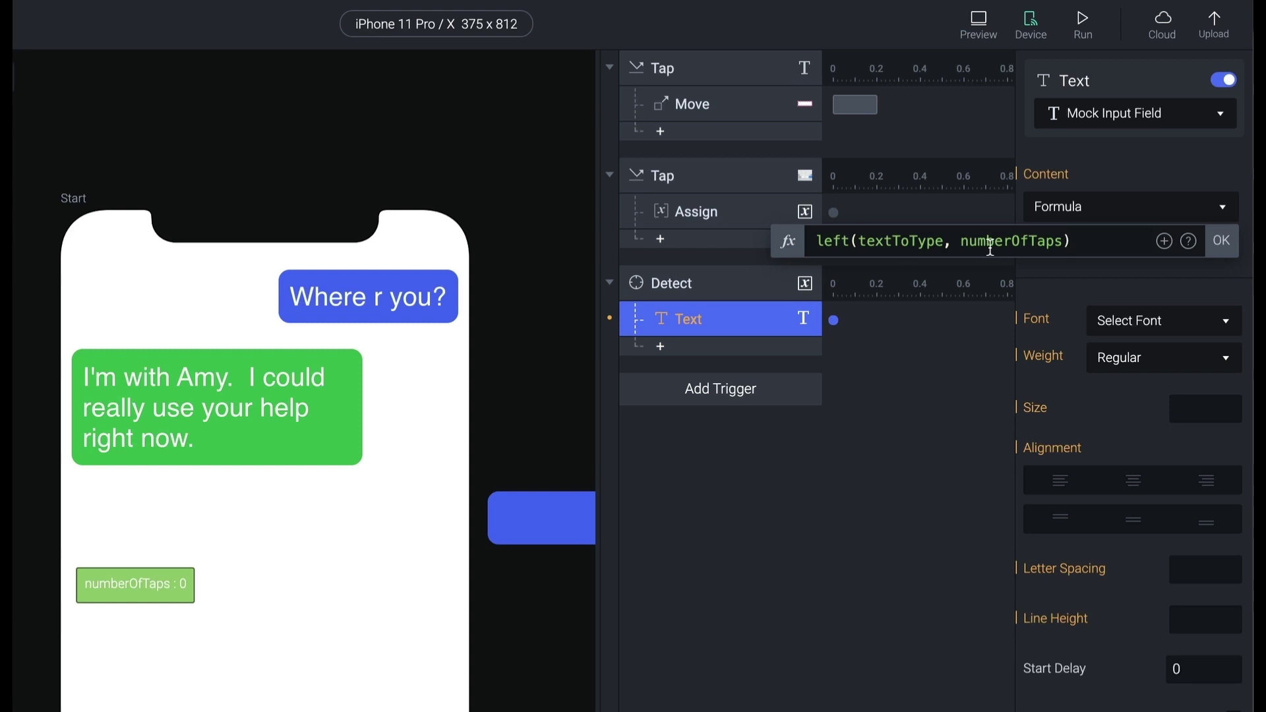
left_click(1222, 241)
- Preview the prototype, open the mock input field, and tap the fake keyboard repeatedly until the whole predefined message has been revealed
left_click(979, 26)
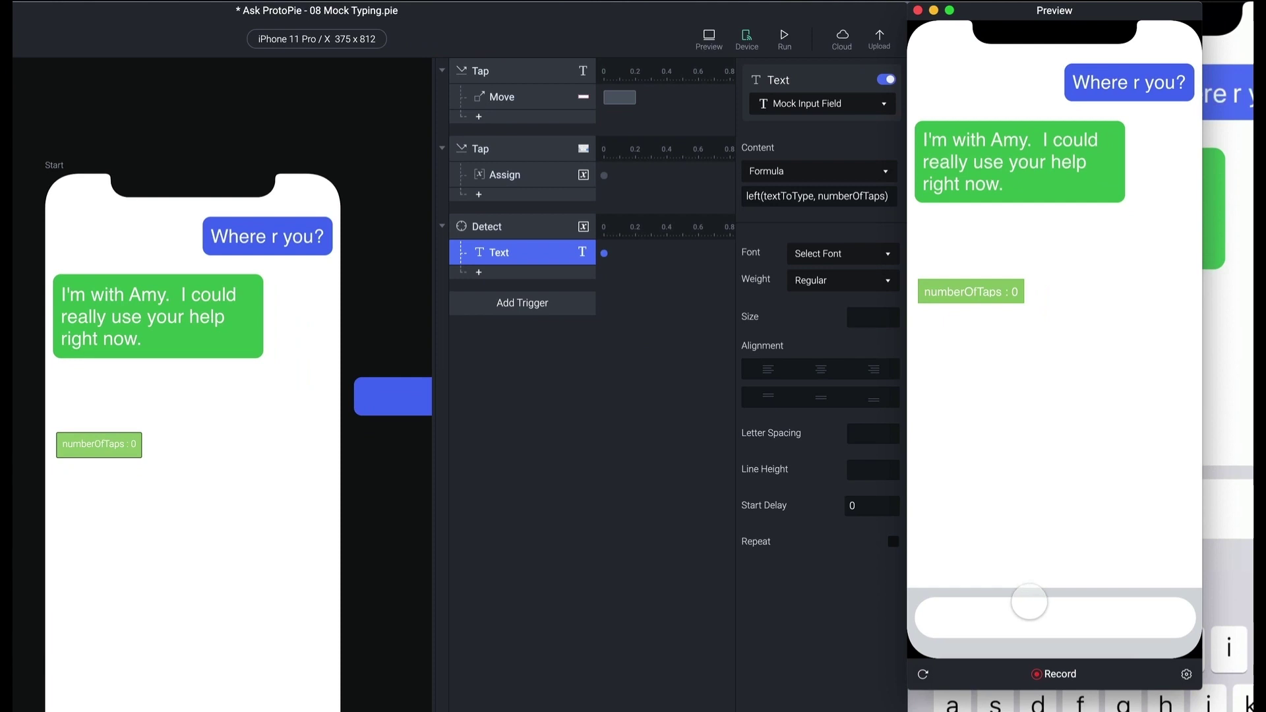
left_click(1030, 613)
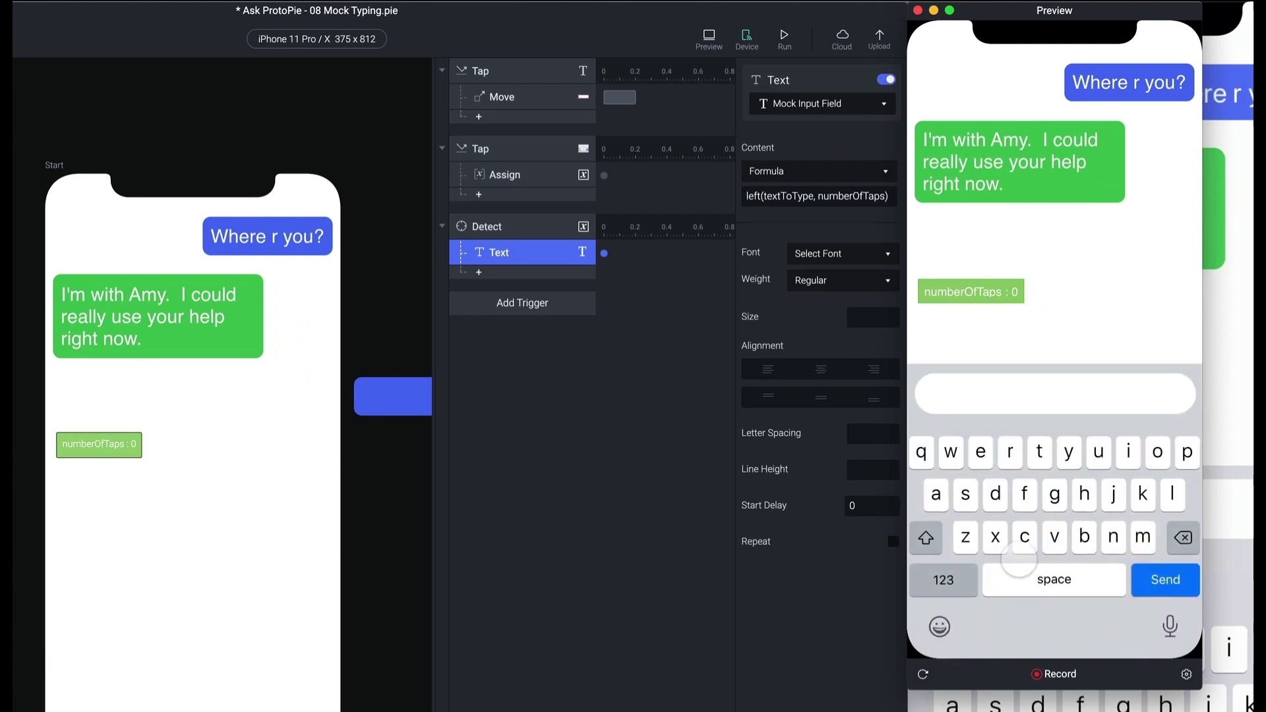
left_click(1016, 505)
left_click(1063, 496)
left_click(1045, 516)
left_click(1049, 514)
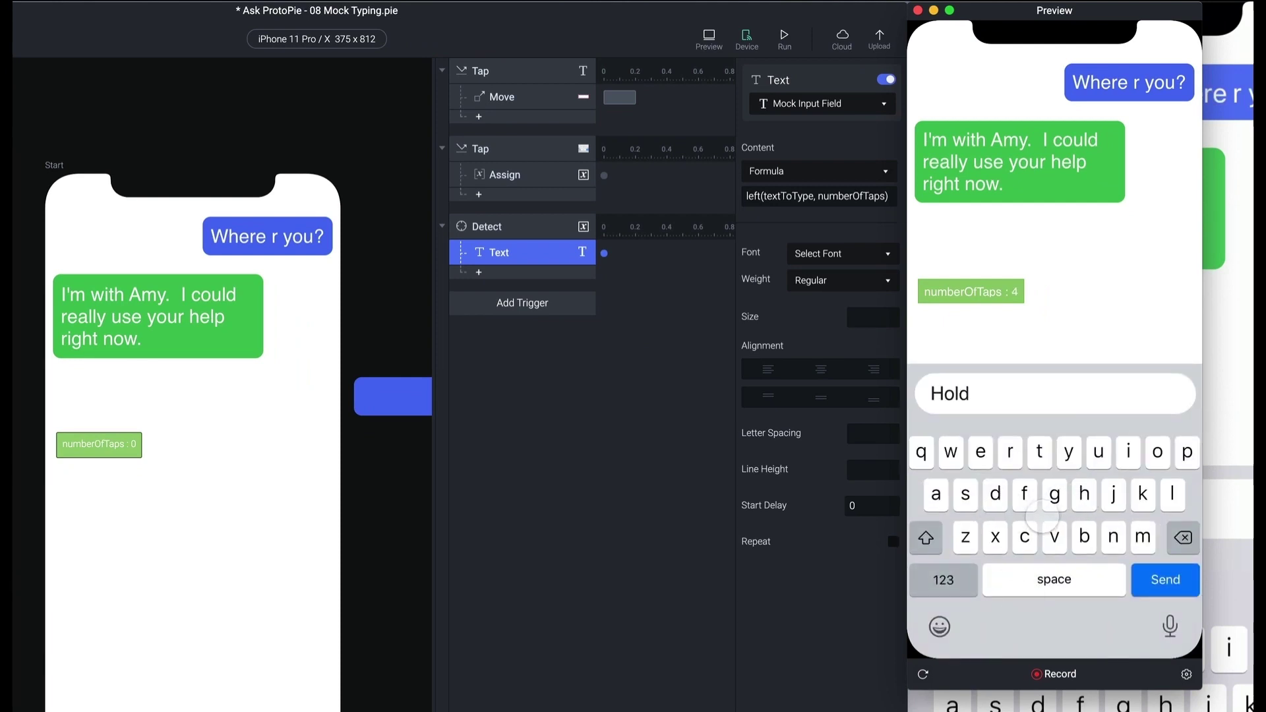
left_click(1033, 501)
left_click(1008, 488)
left_click(1052, 493)
left_click(1072, 492)
left_click(1072, 493)
left_click(1075, 511)
left_click(1095, 512)
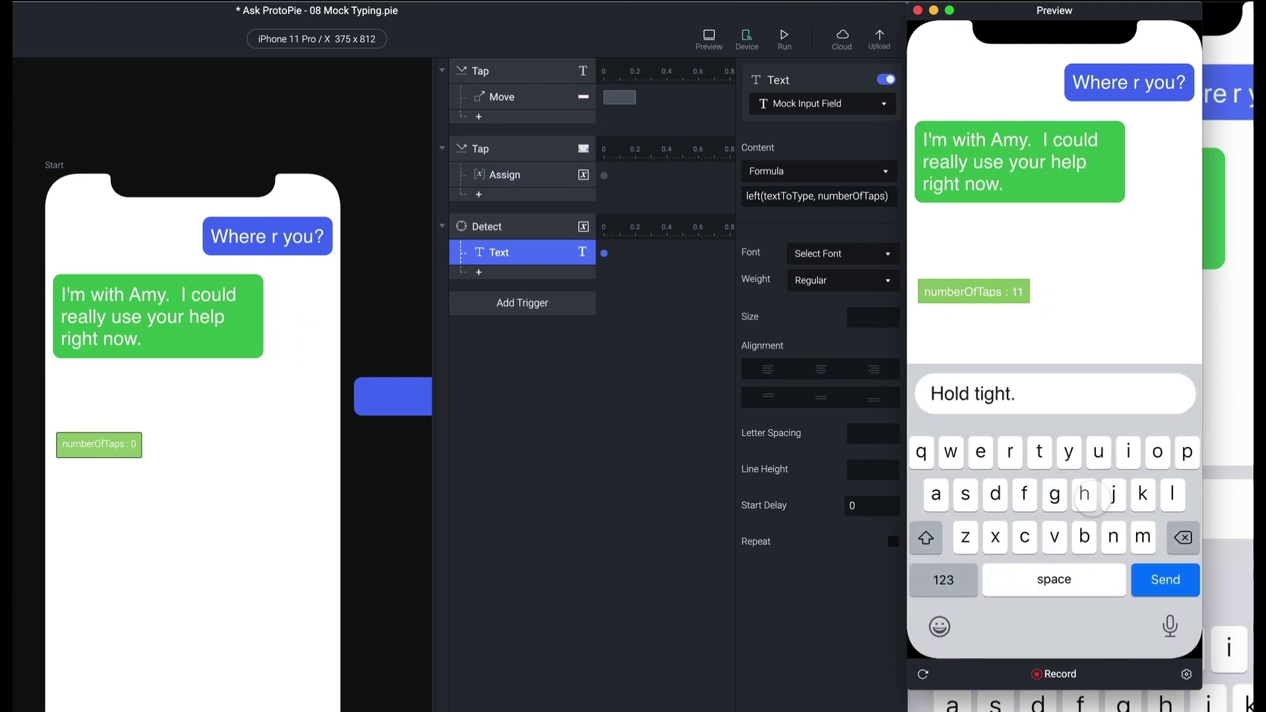
left_click(1094, 506)
left_click(1088, 497)
left_click(1055, 499)
left_click(1065, 499)
left_click(1068, 498)
left_click(1055, 501)
left_click(1013, 502)
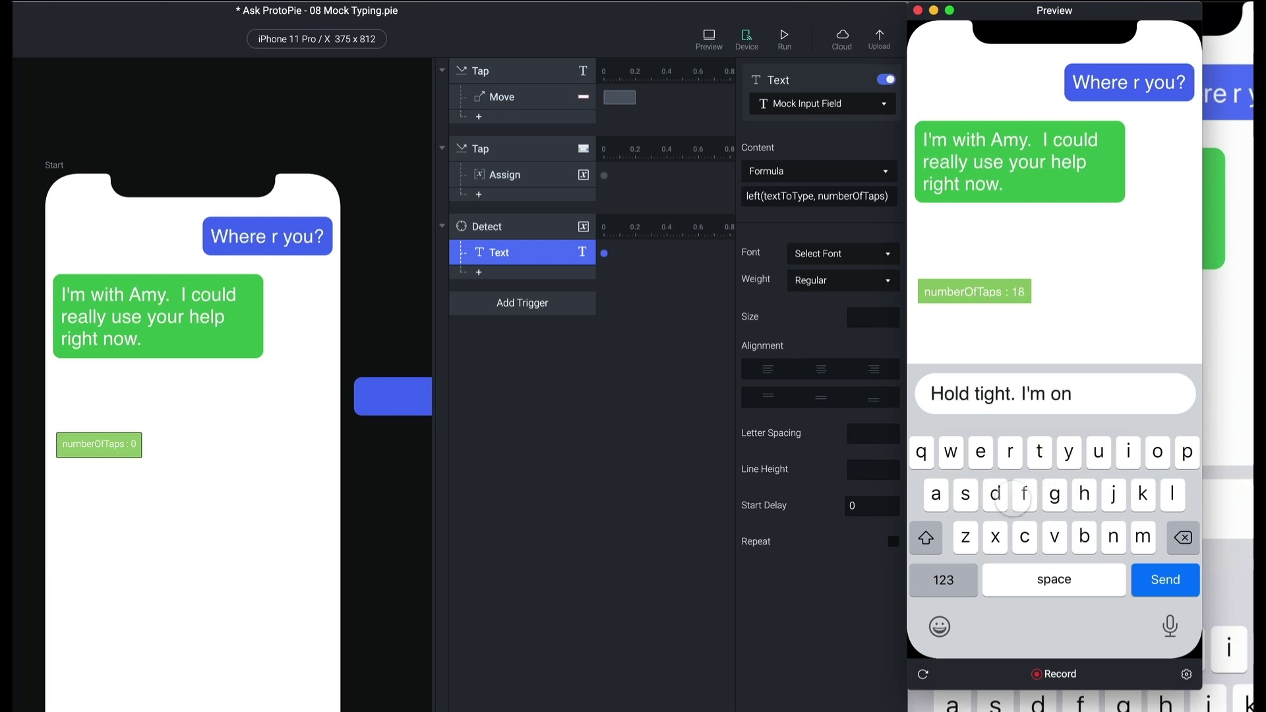
left_click(1055, 478)
left_click(1103, 463)
left_click(1085, 504)
left_click(1069, 509)
left_click(1009, 513)
left_click(1015, 488)
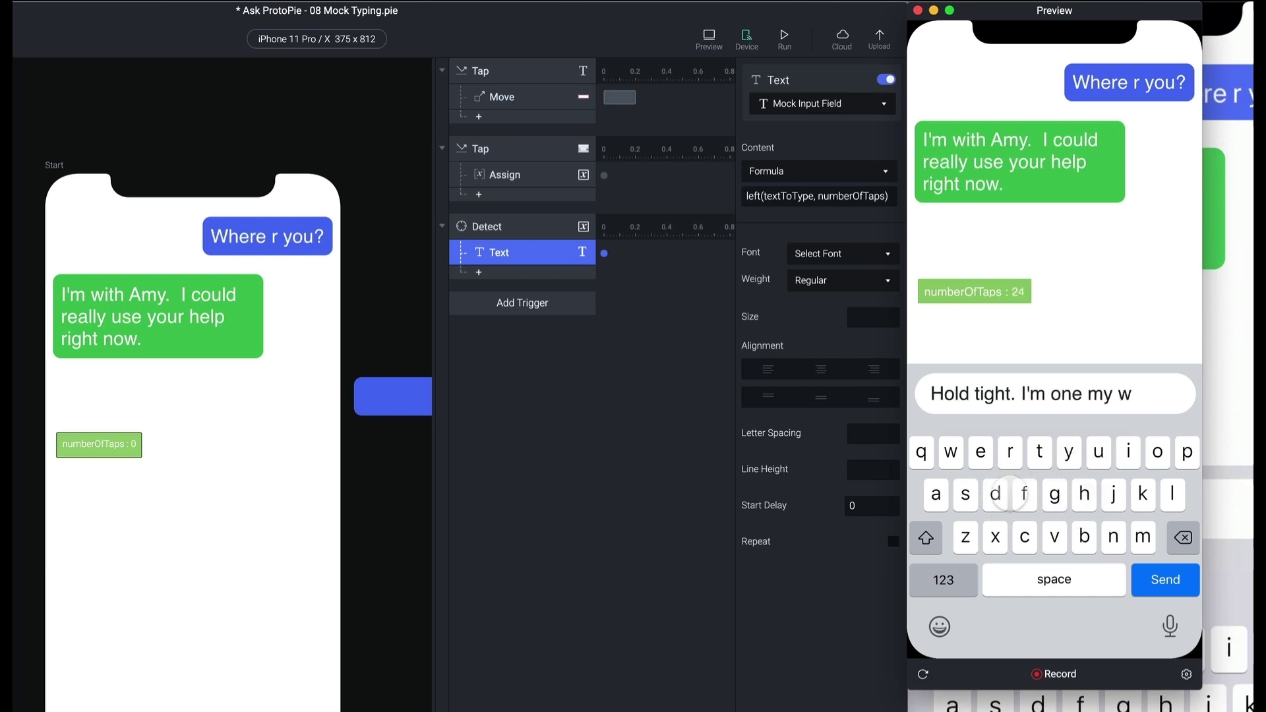
left_click(1078, 480)
left_click(1084, 478)
left_click(966, 468)
left_click(1015, 478)
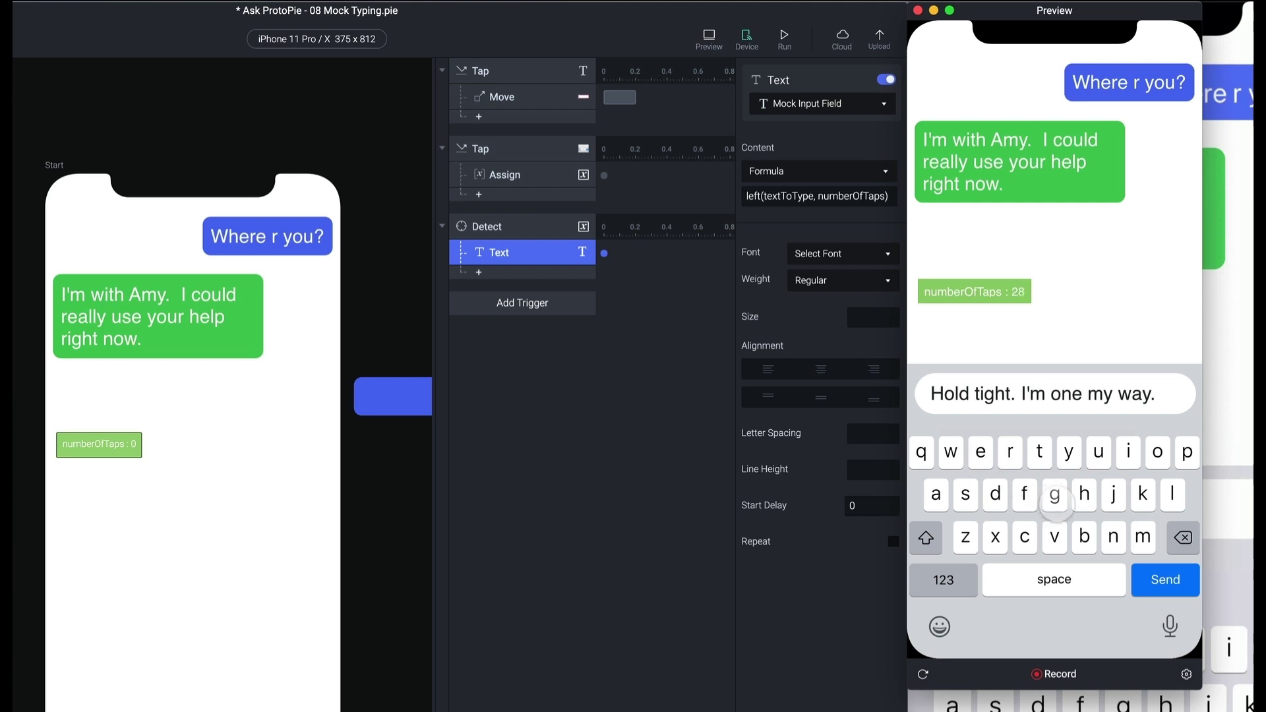
left_click(1108, 492)
left_click(1029, 500)
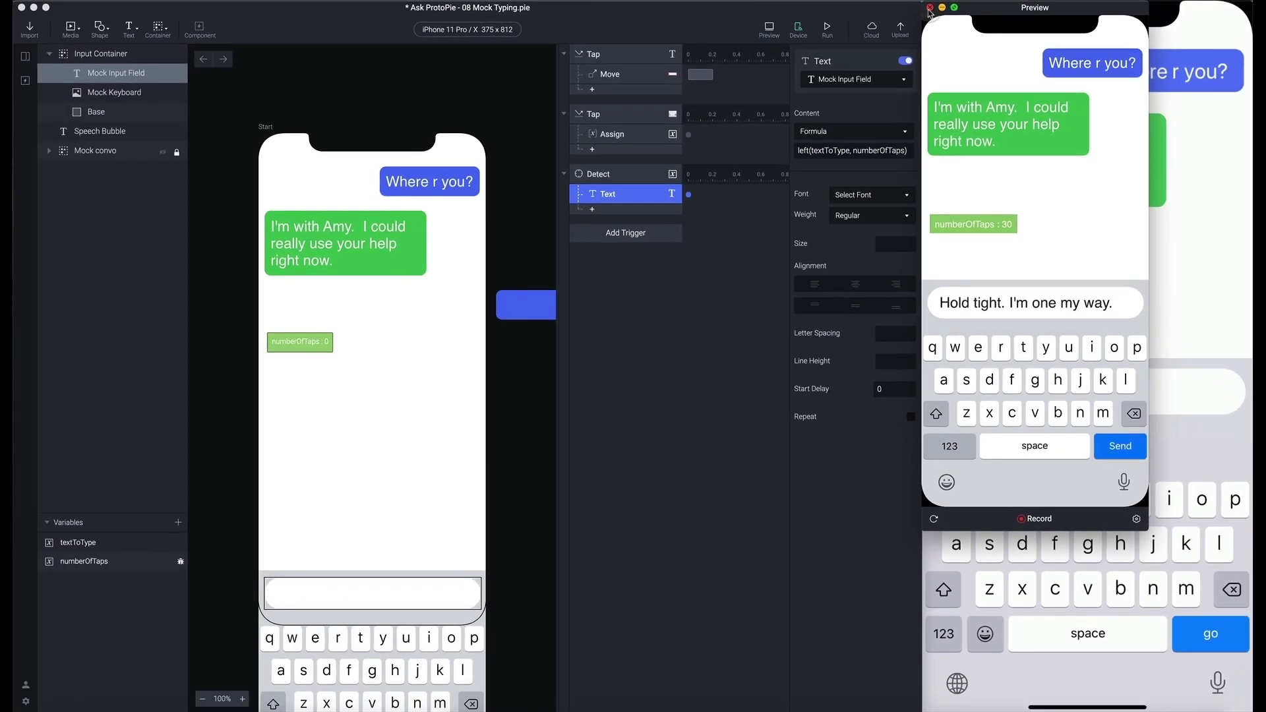
left_click(676, 396)
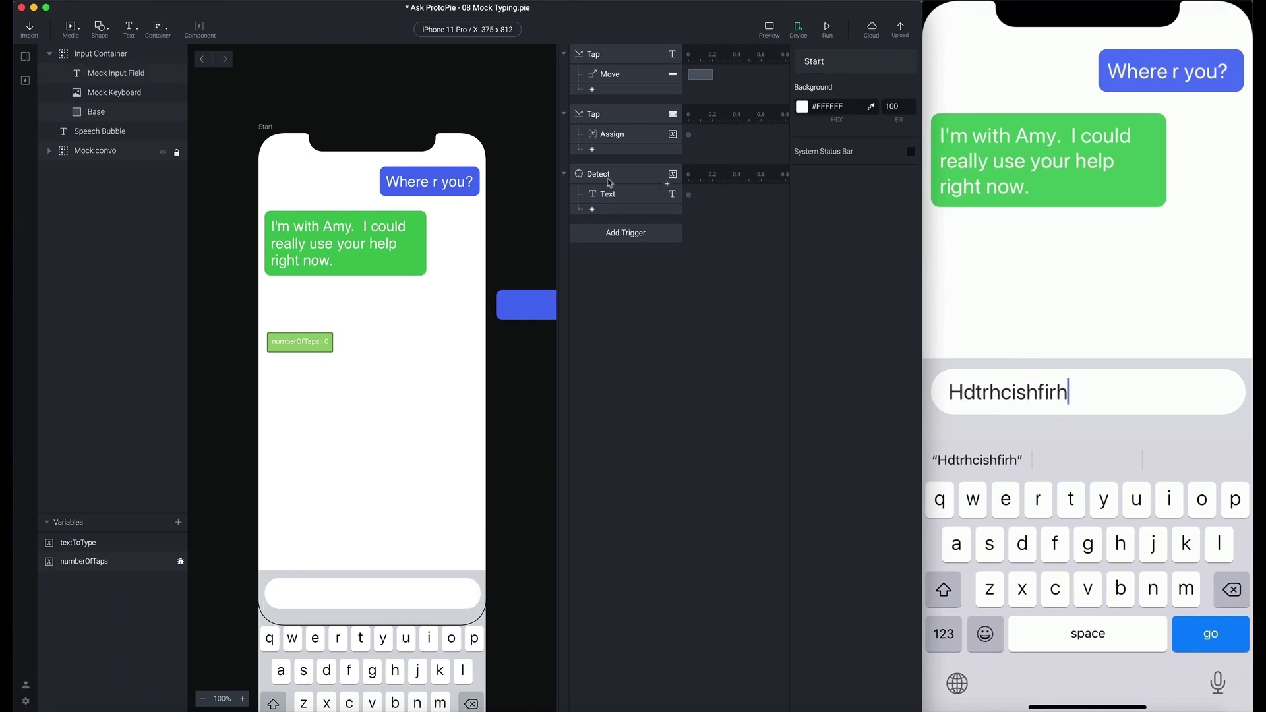
- Add a Condition to the Detect trigger that checks the numberOfTaps variable with the ≤ operator
left_click(611, 178)
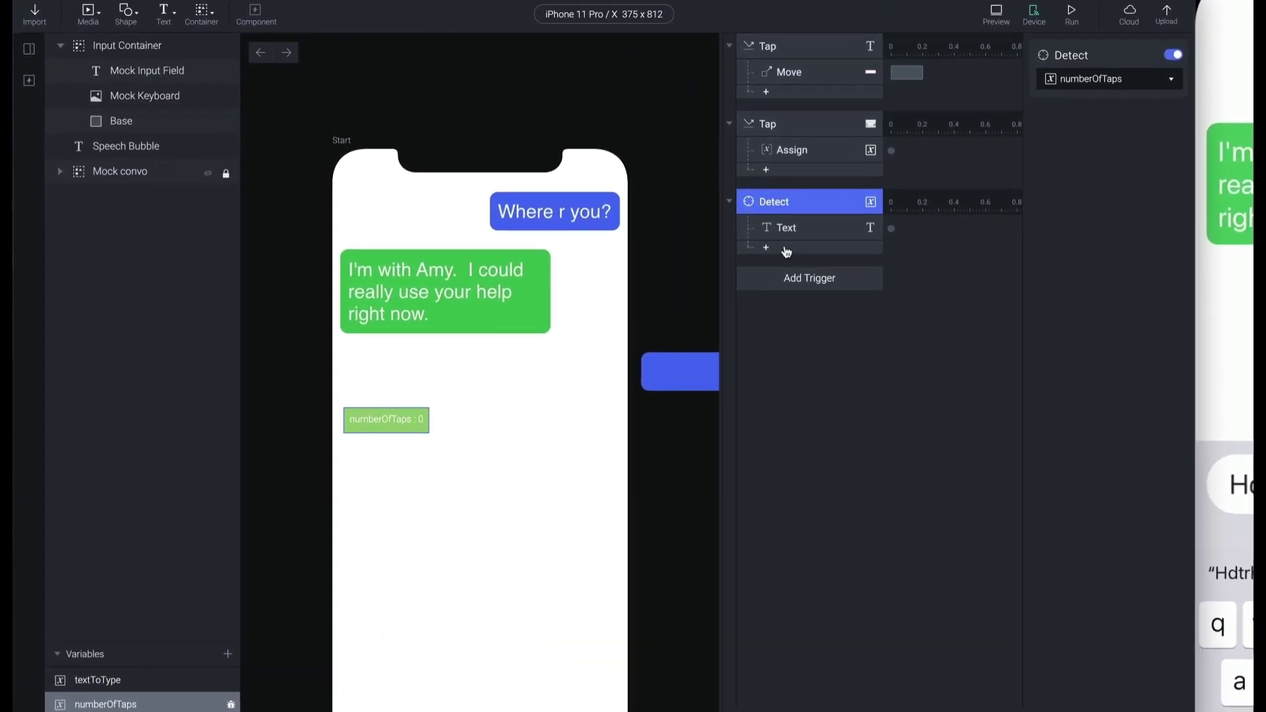
left_click(604, 210)
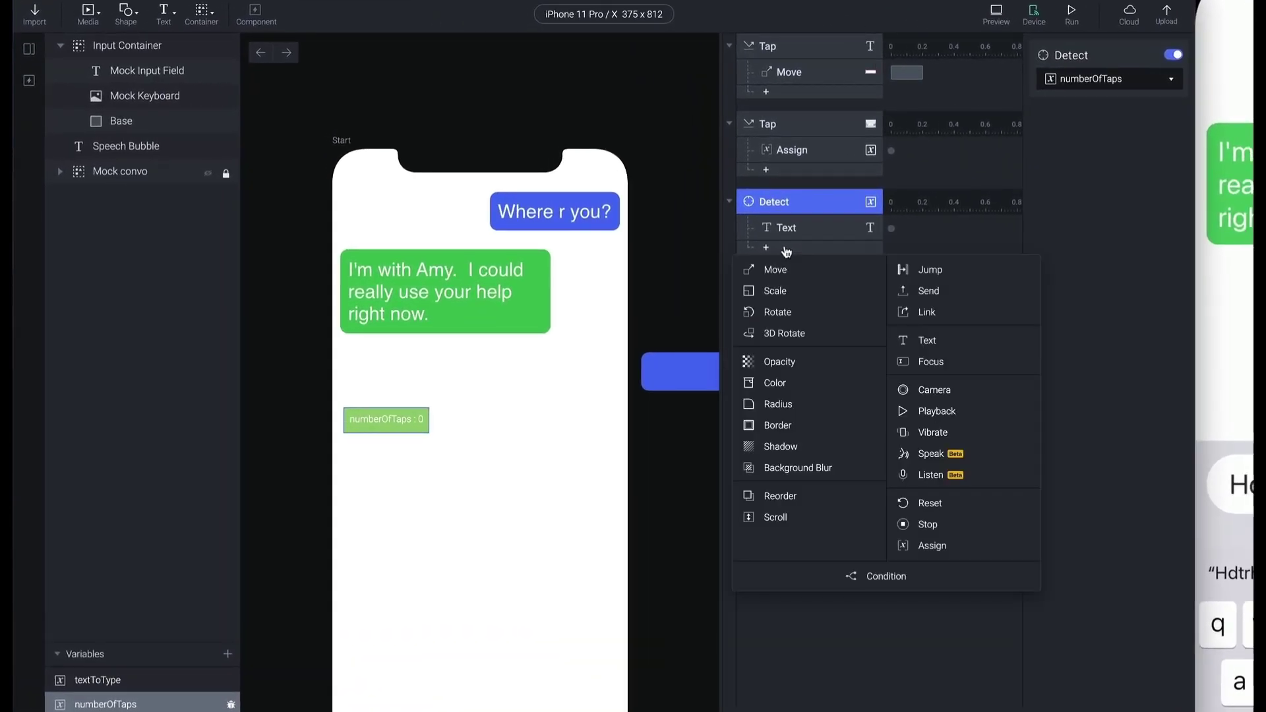
left_click(899, 578)
left_click(1077, 161)
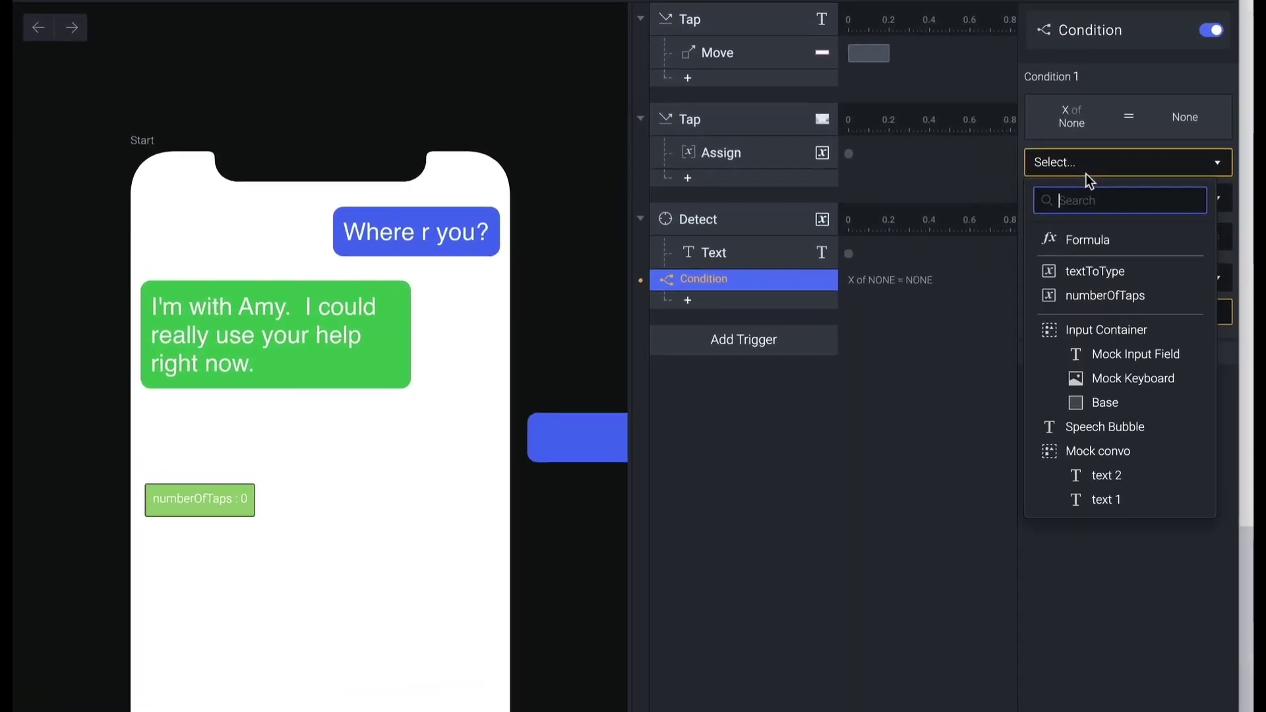
left_click(1115, 296)
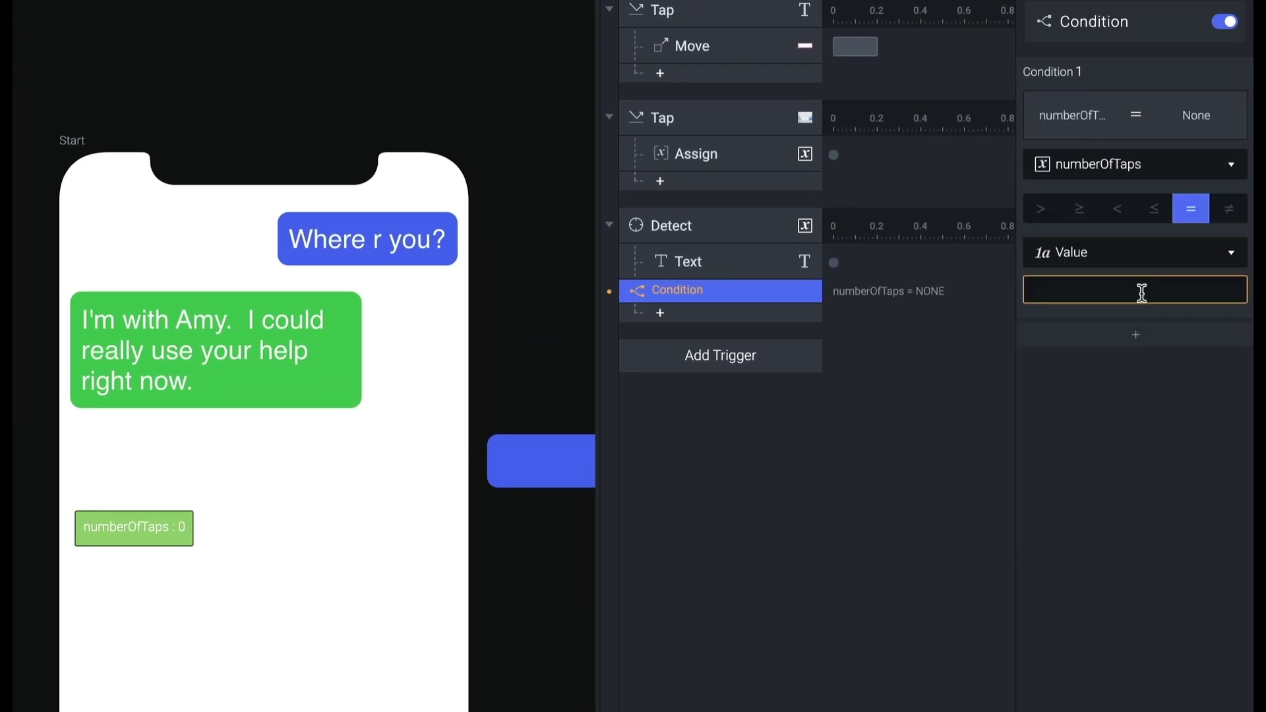
left_click(1155, 211)
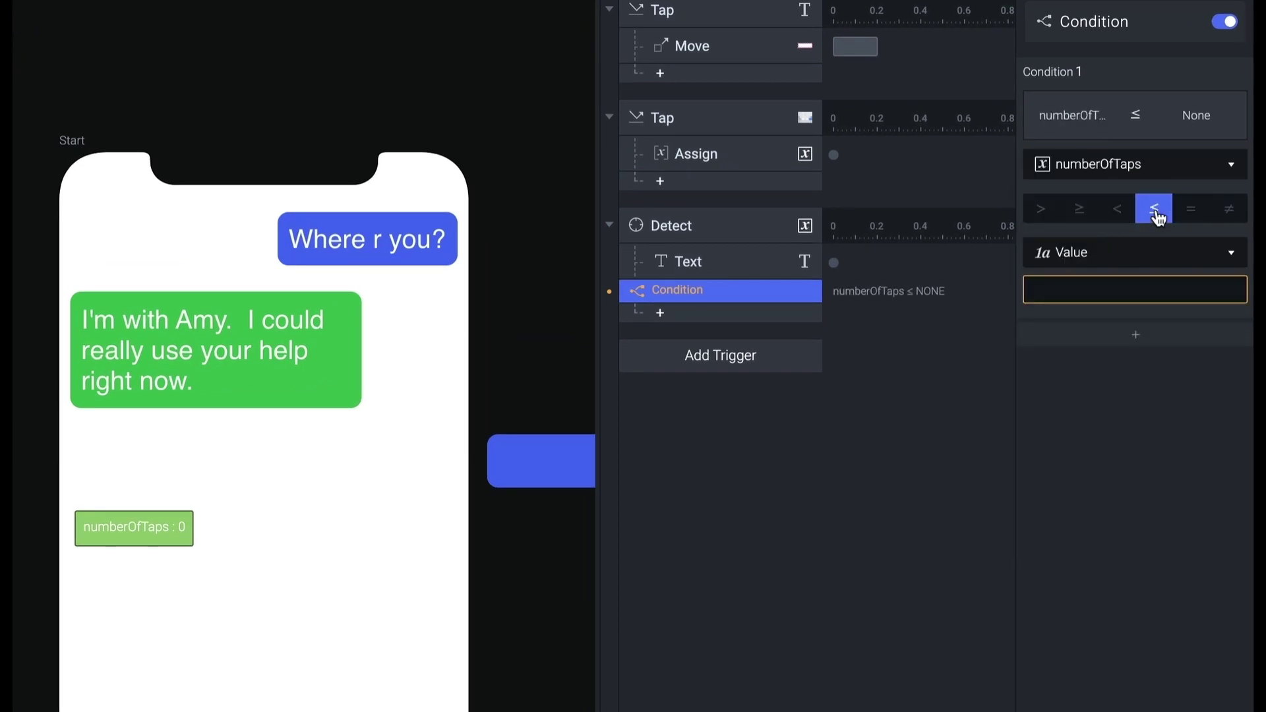
- Compare the condition against the formula length(textToType) and move the Text response underneath that condition
left_click(1158, 256)
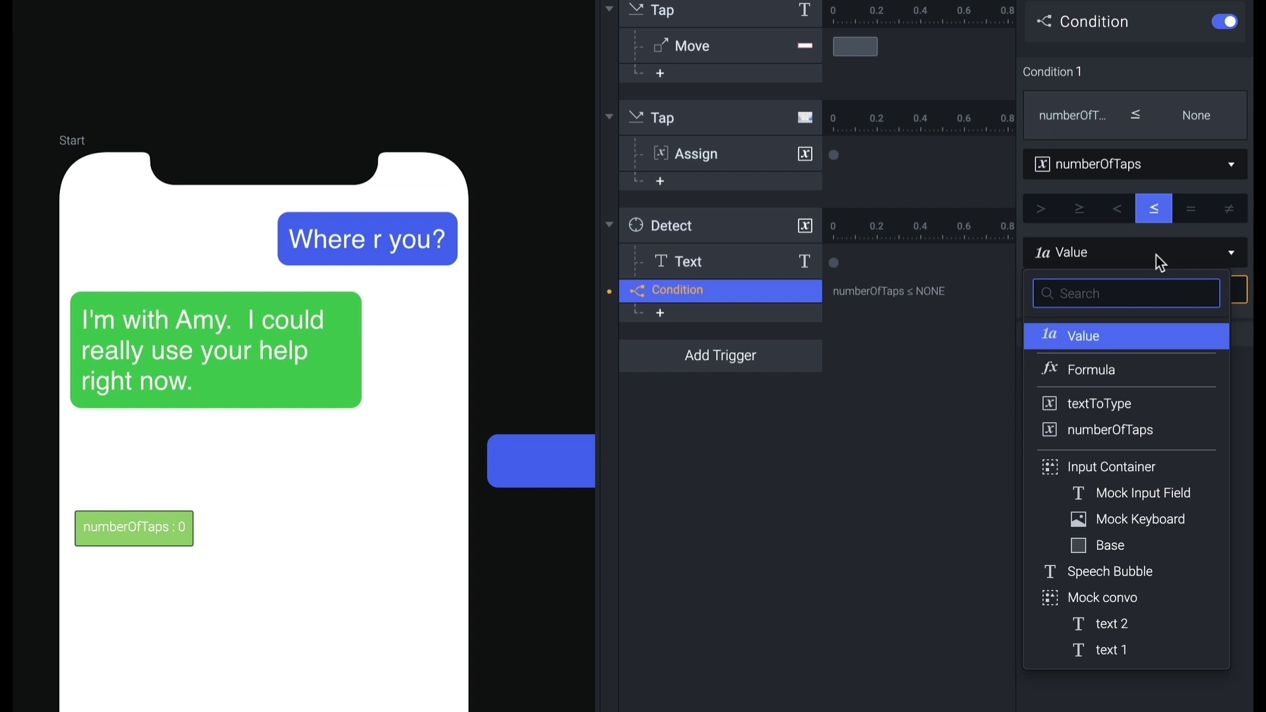
left_click(1121, 374)
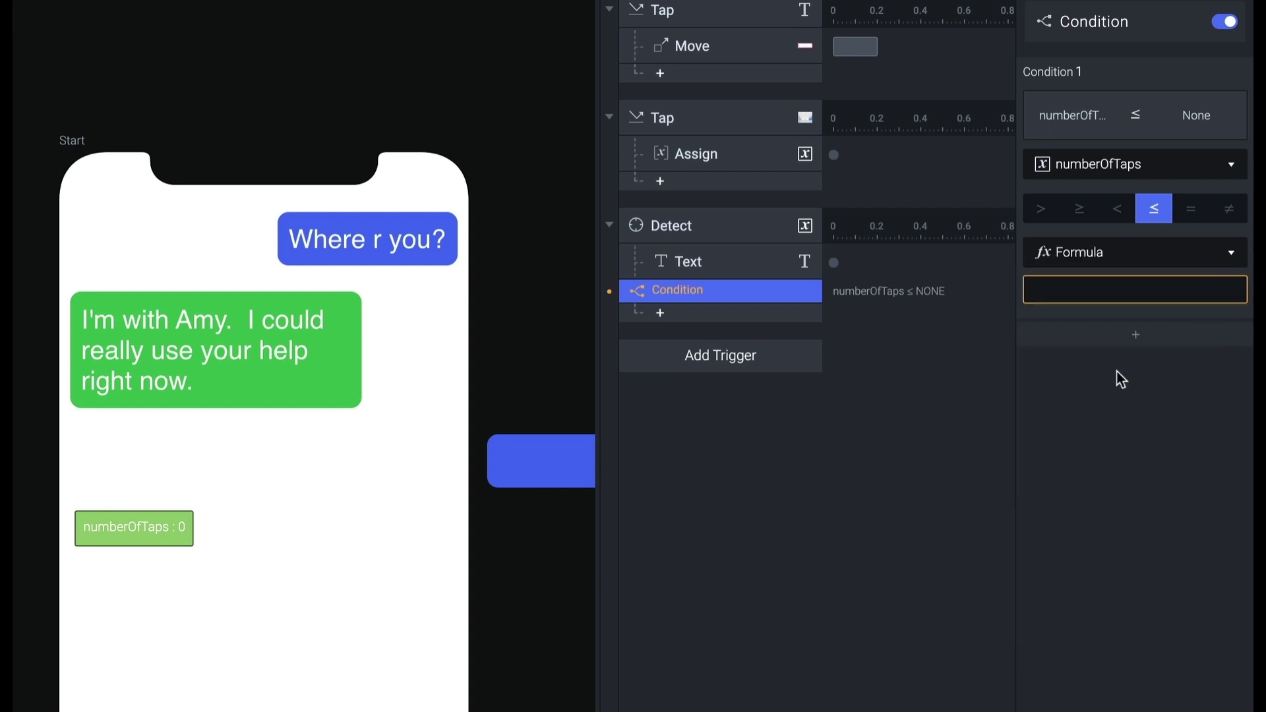
left_click(1100, 287)
left_click(1228, 286)
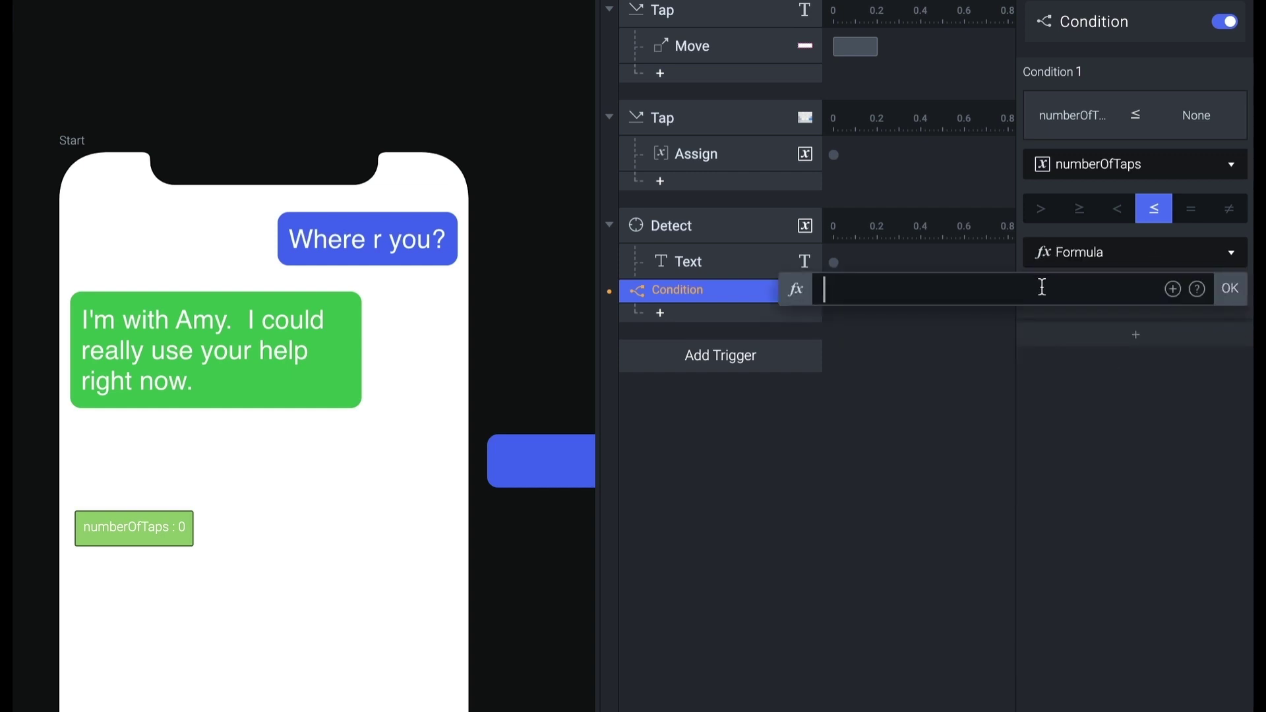
type("length")
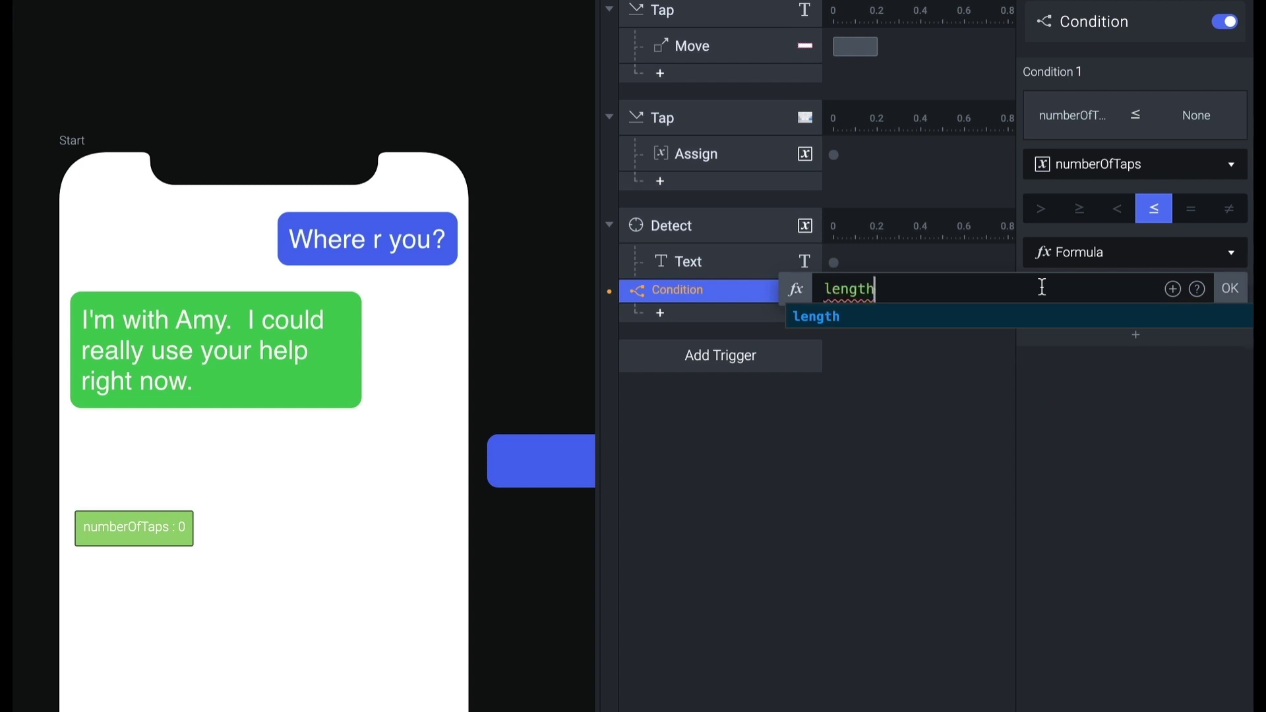
type("(text")
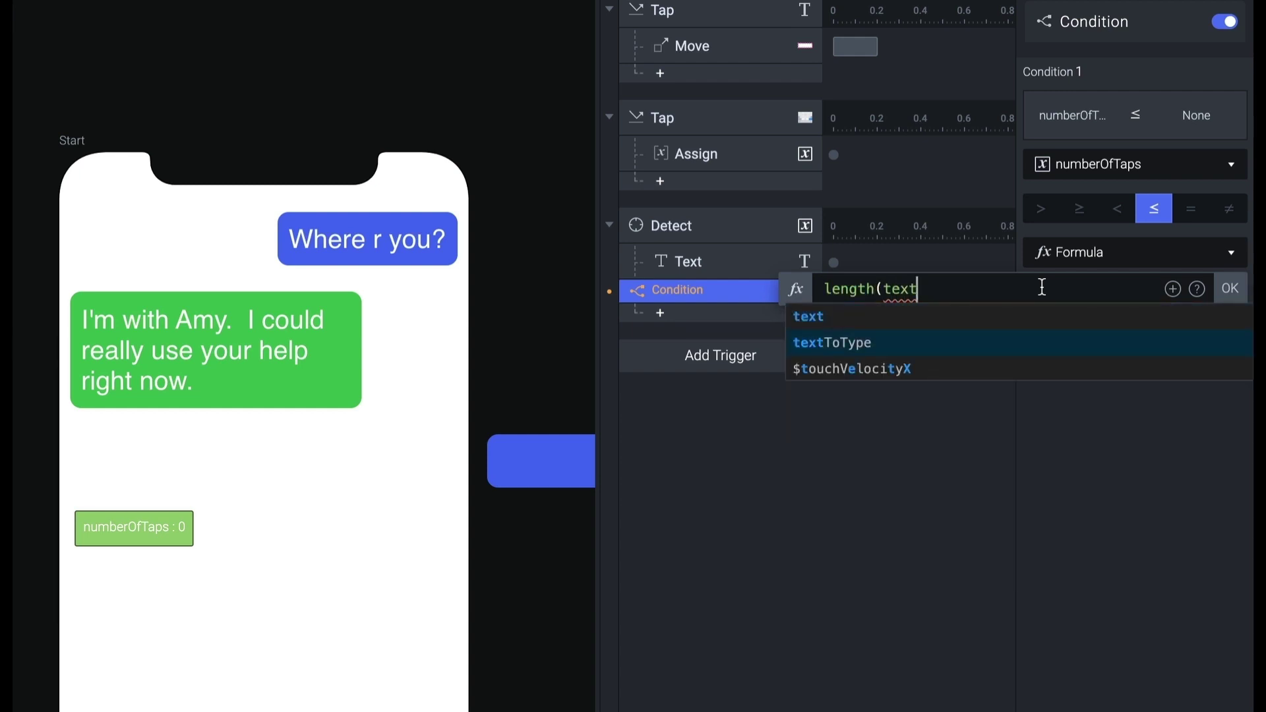
key("Return")
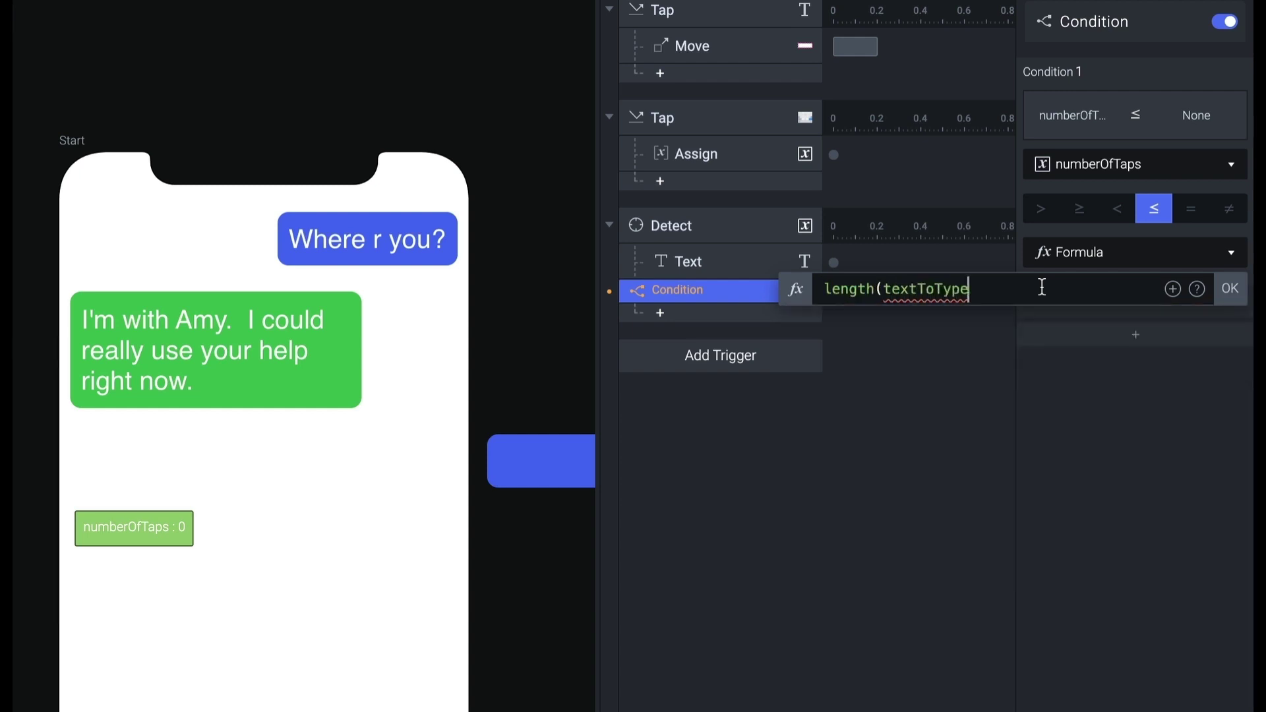
type(")")
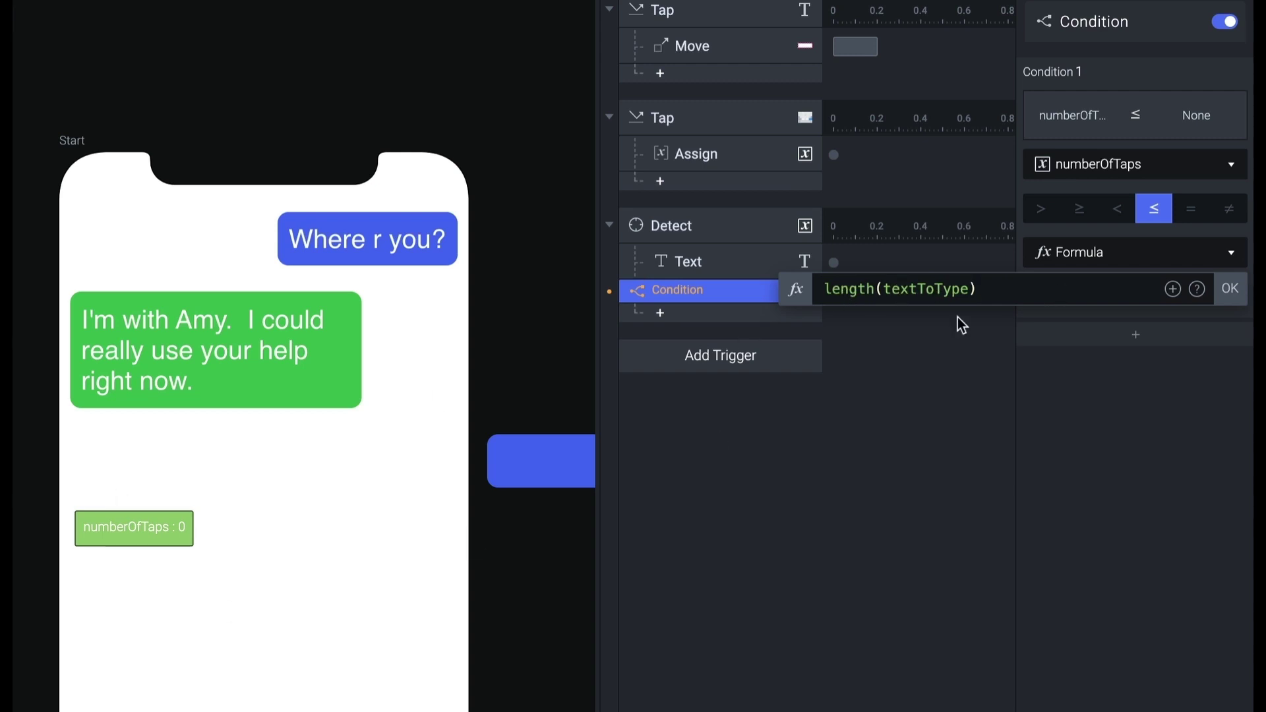
left_click(1231, 288)
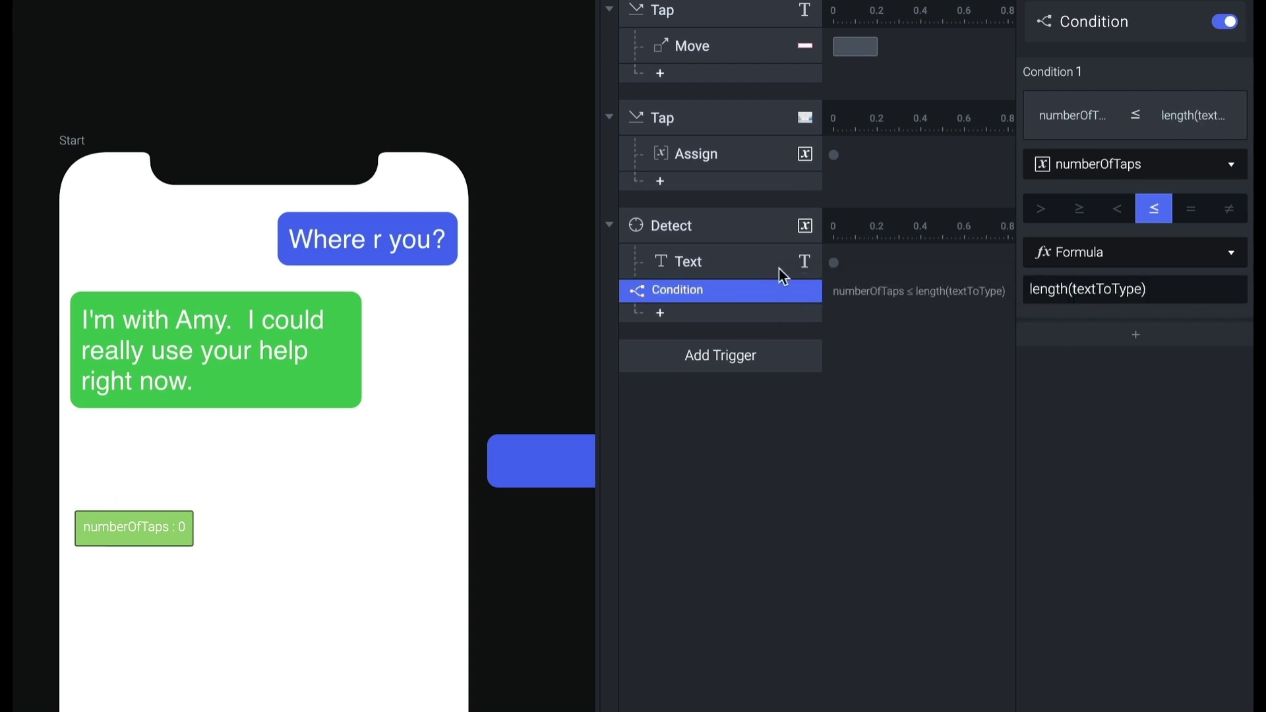
left_click(698, 265)
left_click_drag(740, 271, 739, 302)
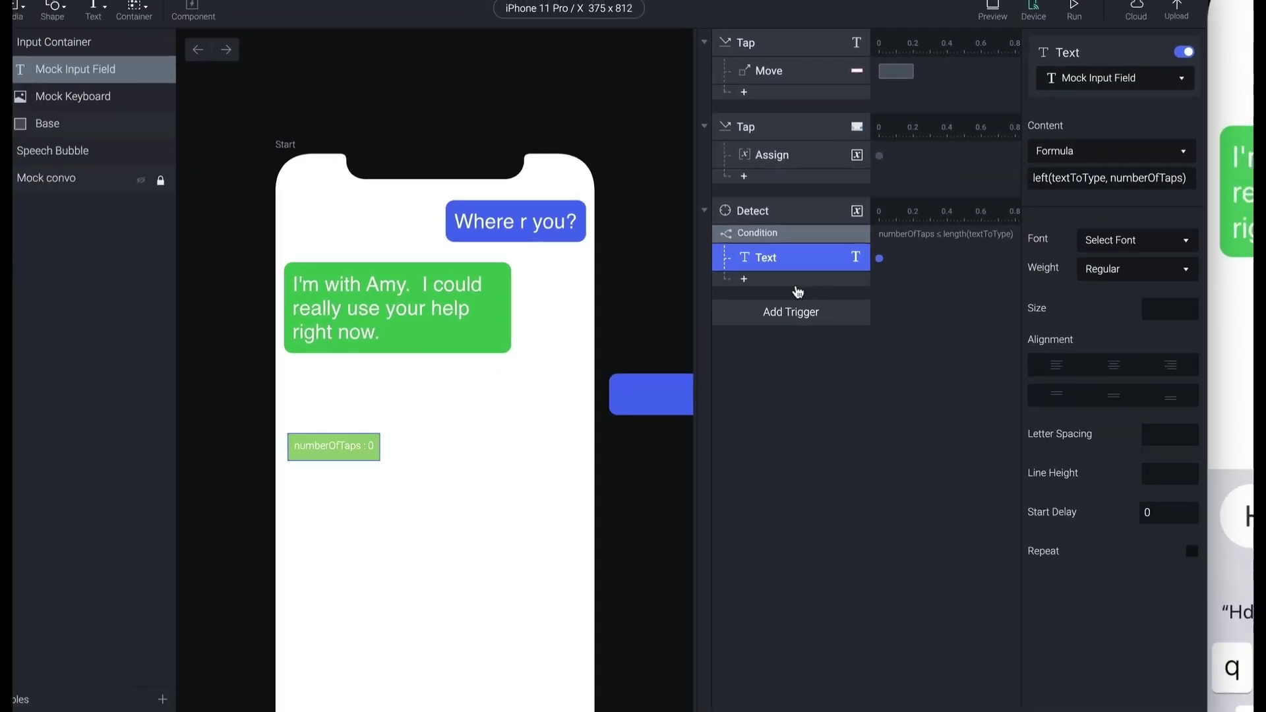
- Add a second Condition to the Detect trigger that checks numberOfTaps with the > operator
left_click(795, 285)
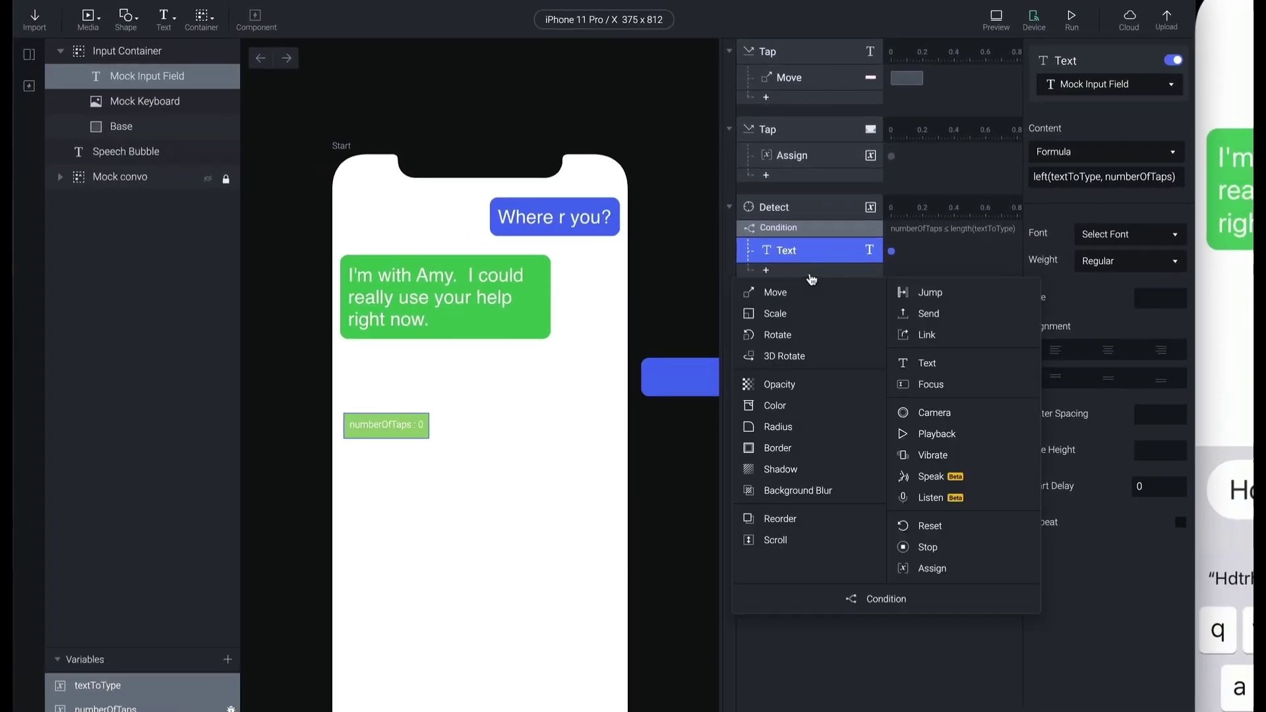
left_click(884, 598)
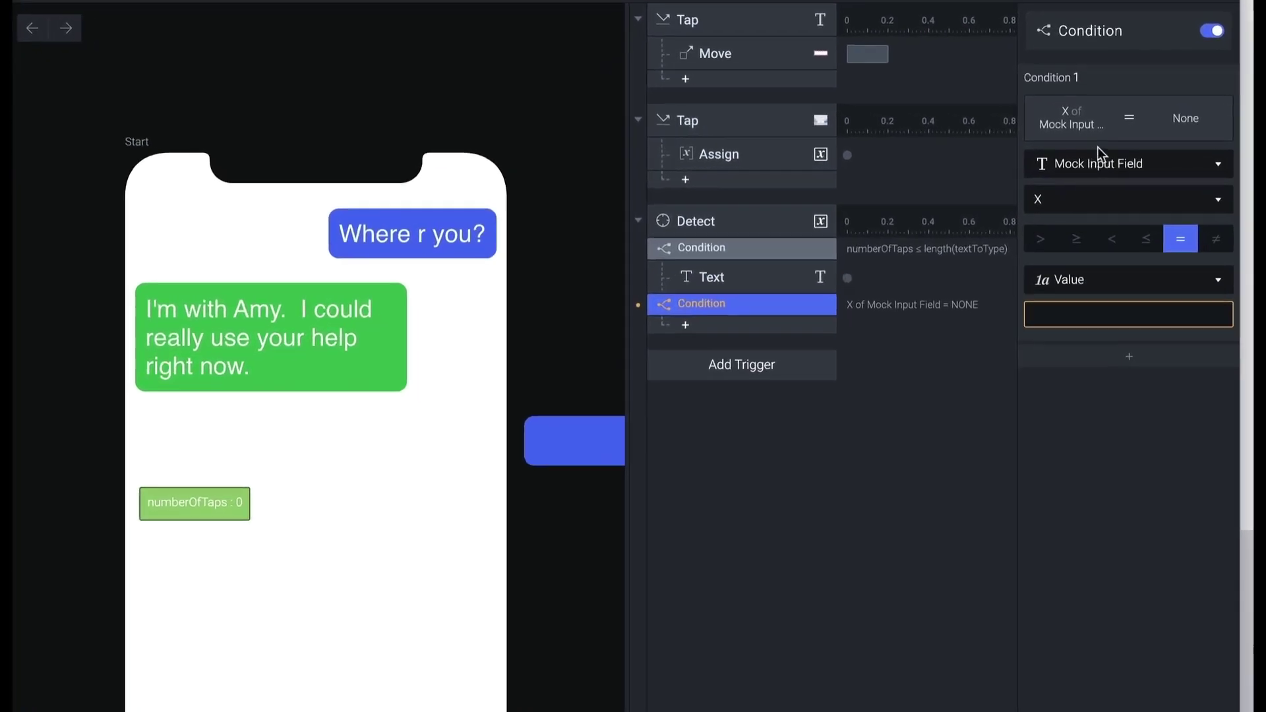
left_click(1115, 165)
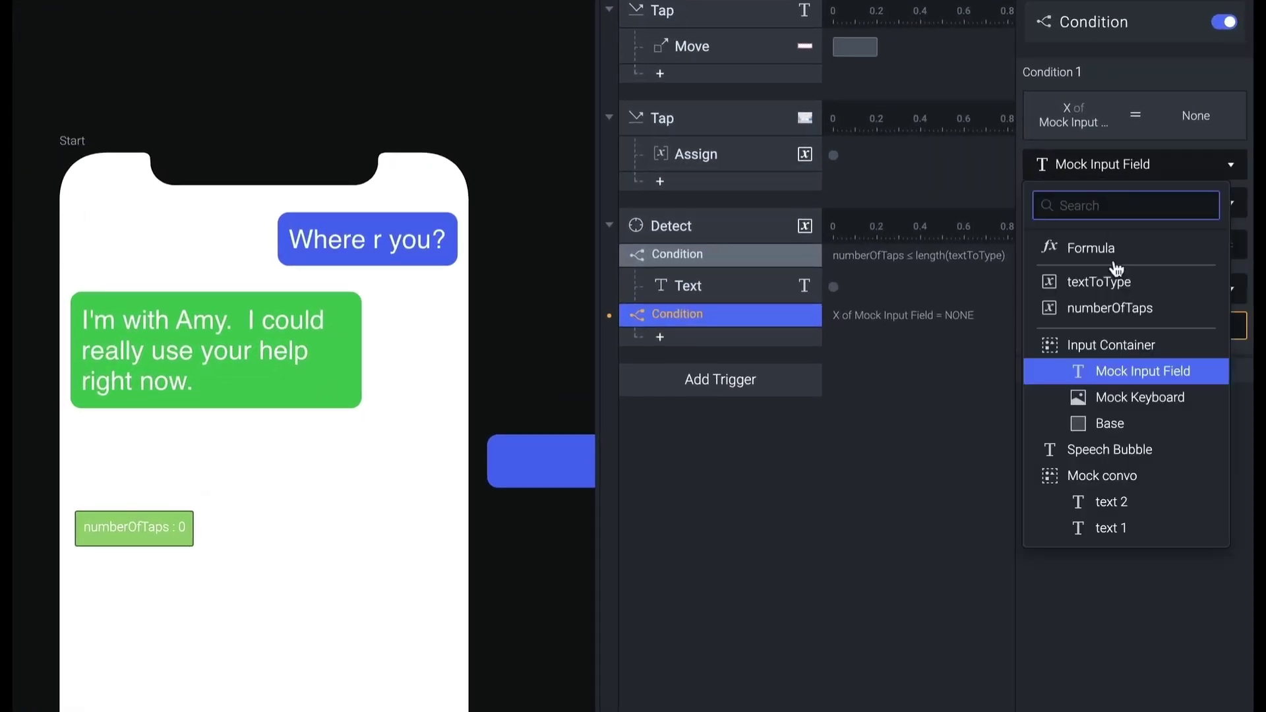
left_click(1103, 293)
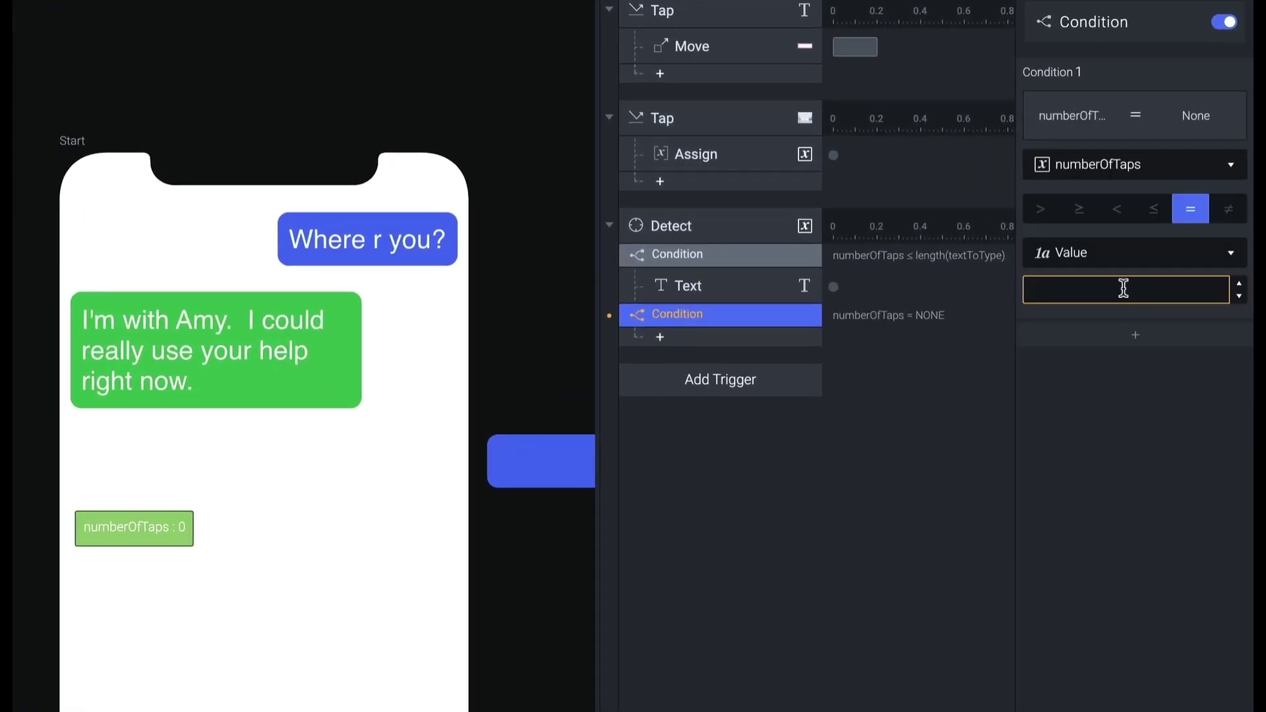
left_click(1041, 210)
- Set the second condition's comparison value to a formula, reusing length(textToType) copied from the first condition
left_click(1142, 254)
left_click(1102, 378)
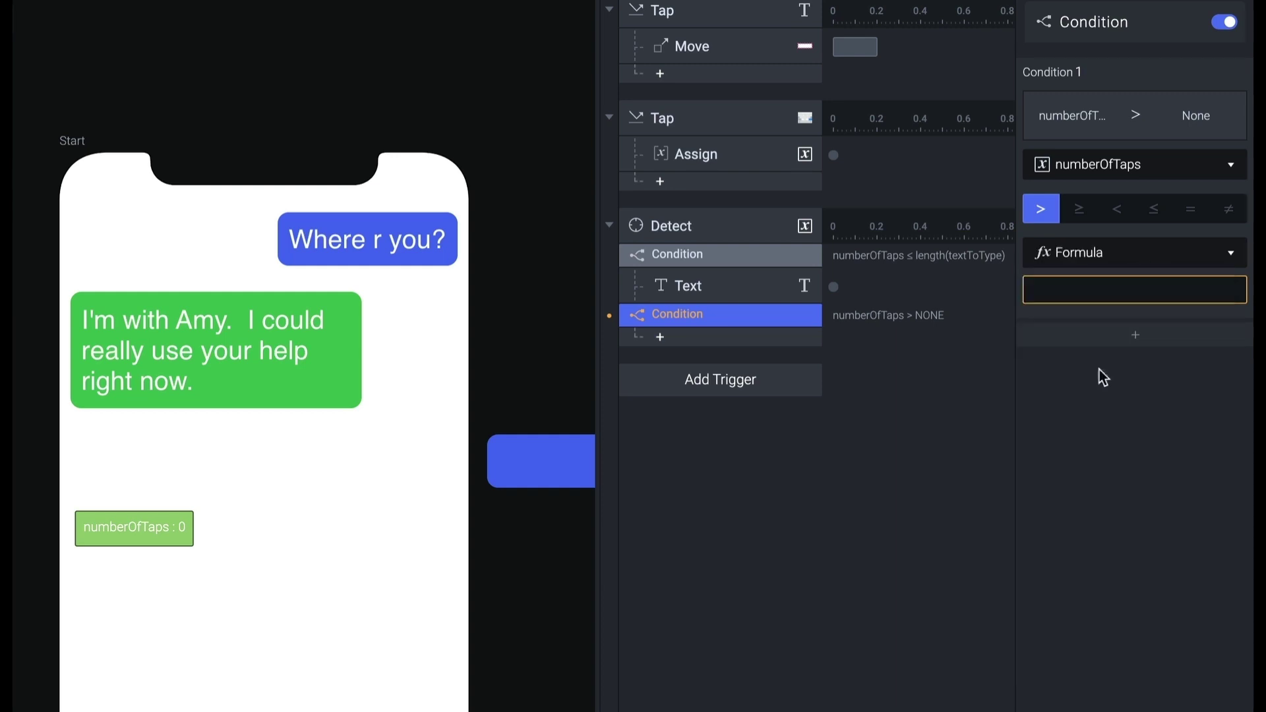
left_click(1201, 289)
left_click(1235, 289)
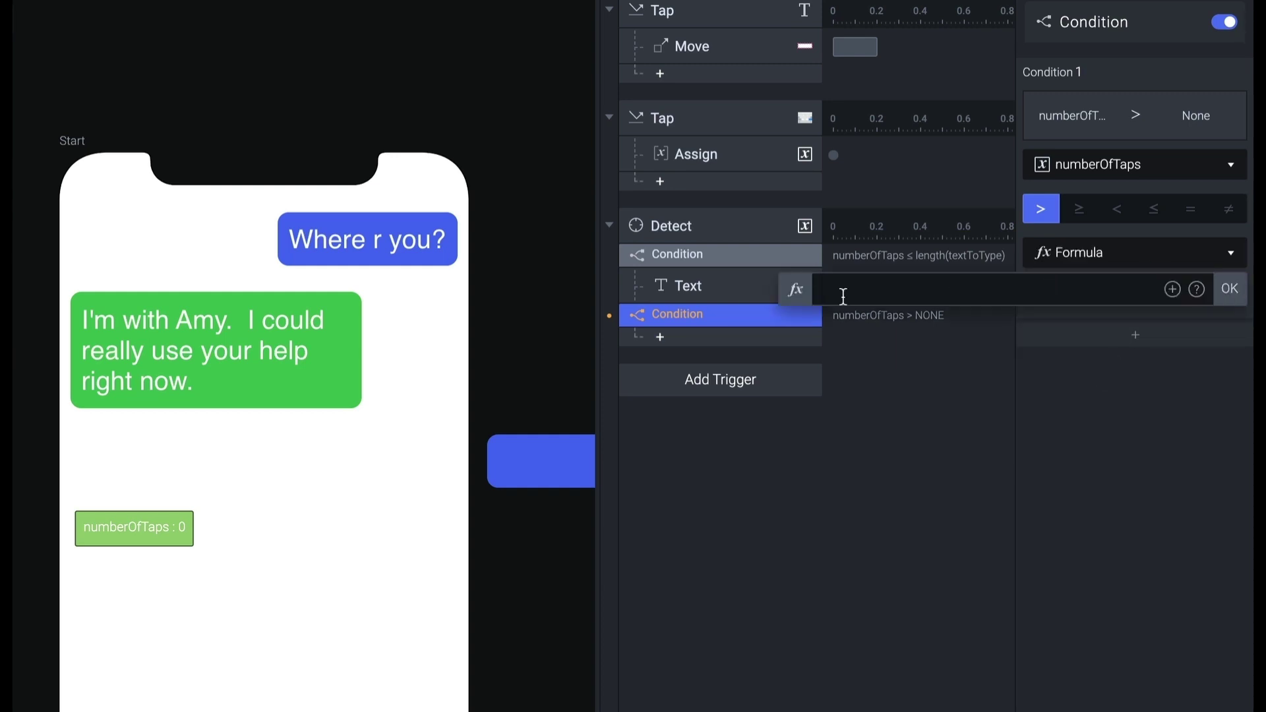
left_click(707, 283)
left_click(711, 315)
left_click(737, 259)
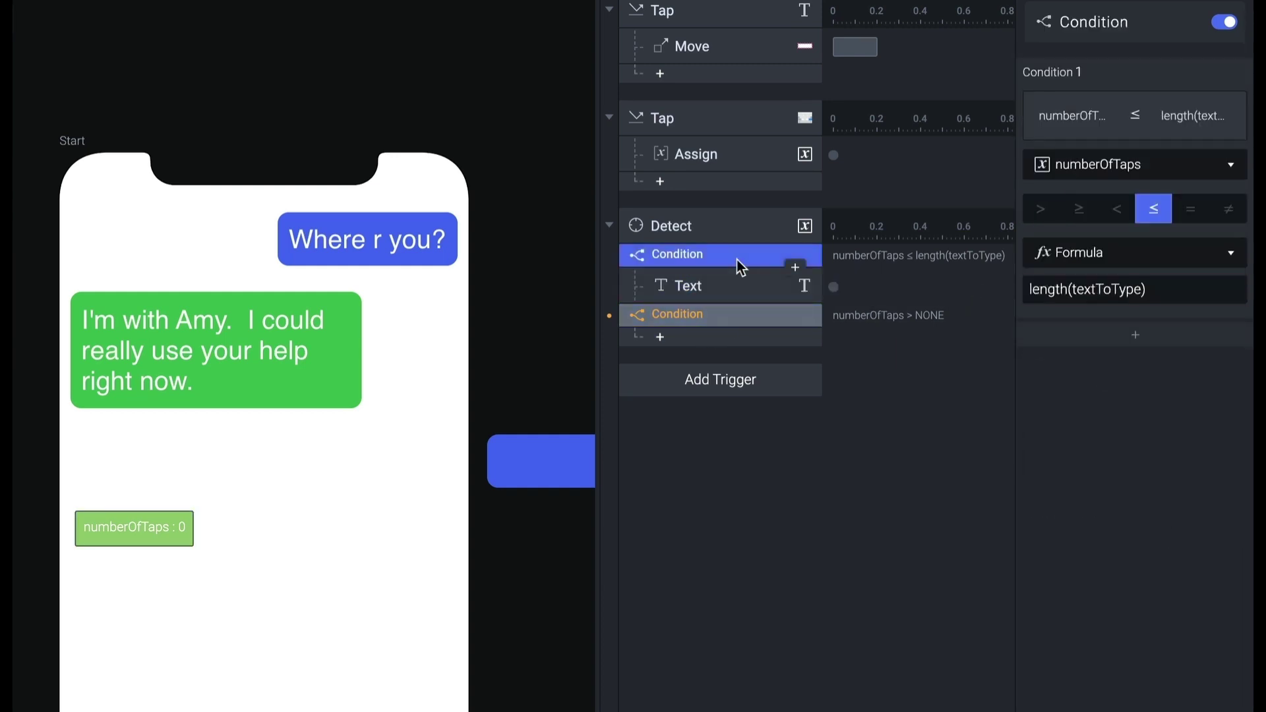
left_click(1158, 289)
key("ctrl+c")
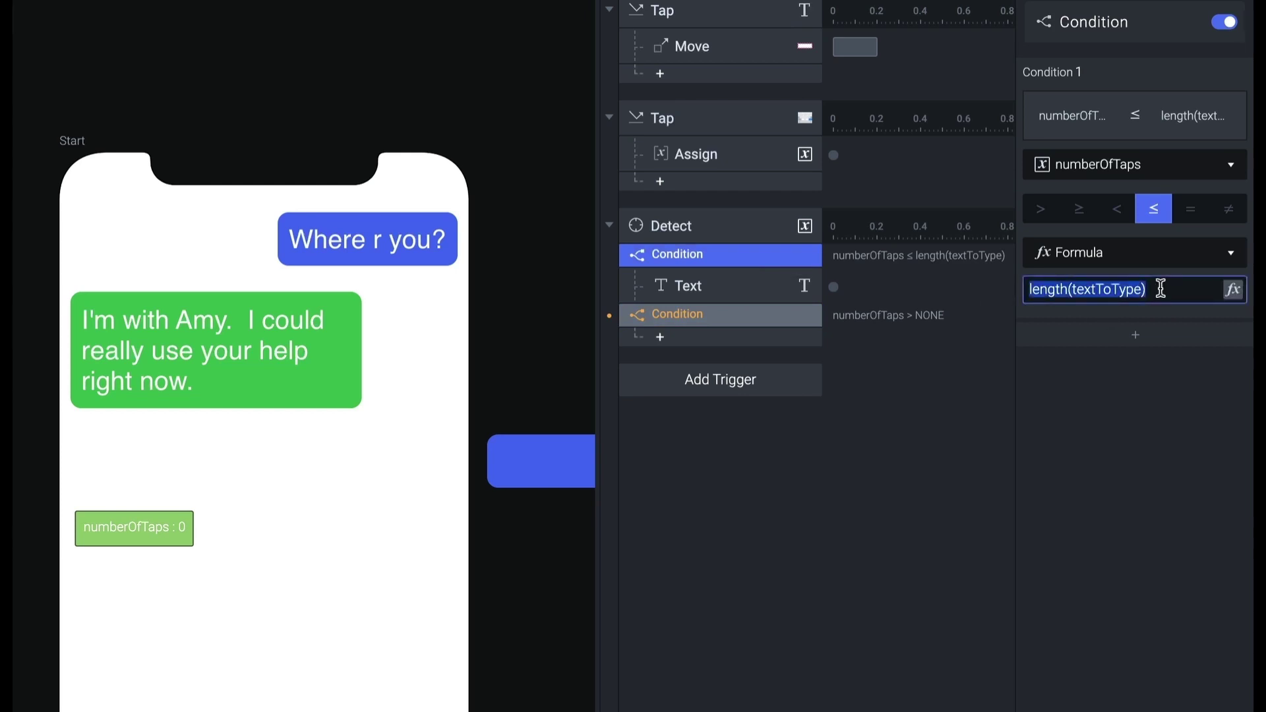
left_click(697, 316)
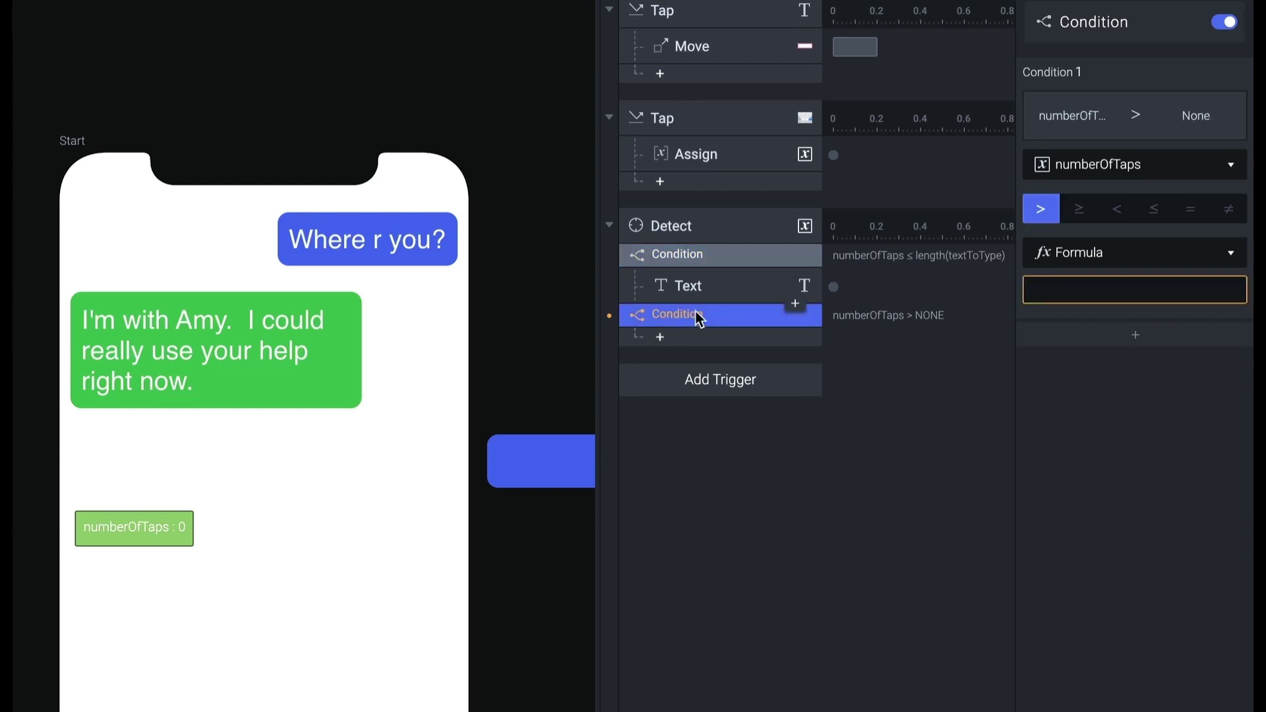
left_click(1134, 290)
key("ctrl+v")
left_click(1129, 499)
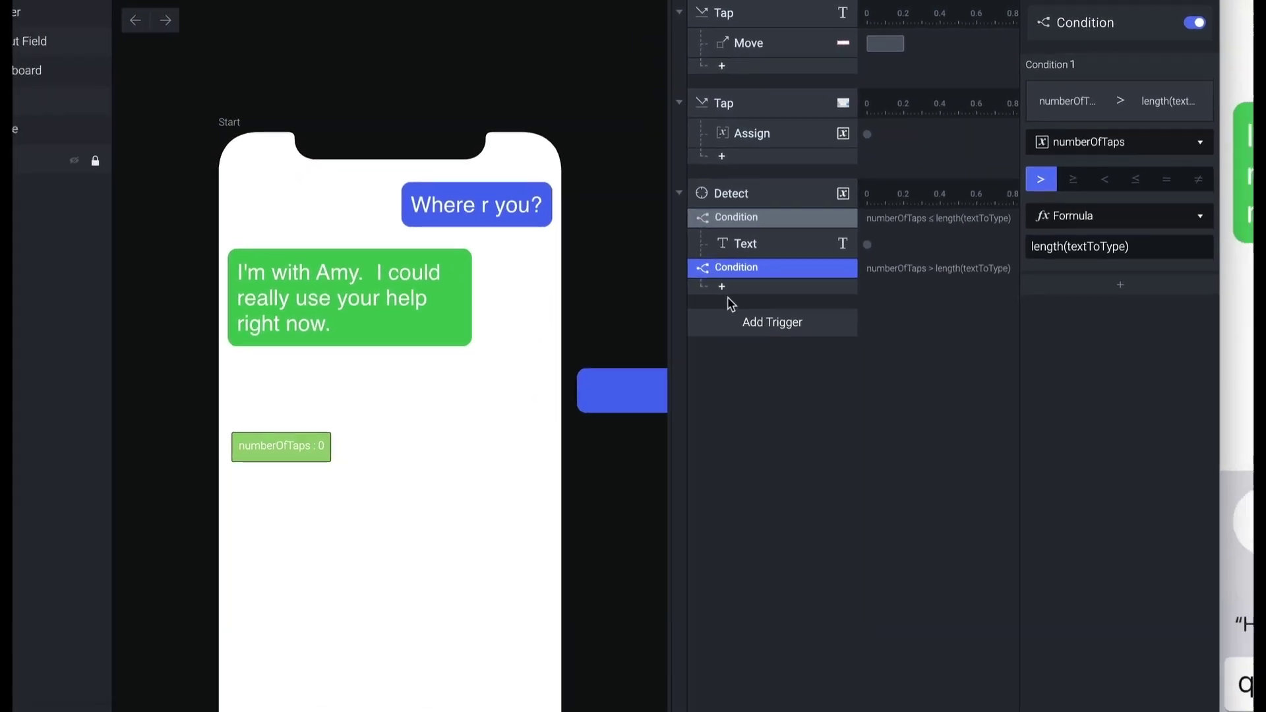
- Add a Text response for the Speech Bubble layer under the second Condition of the Detect trigger
left_click(744, 339)
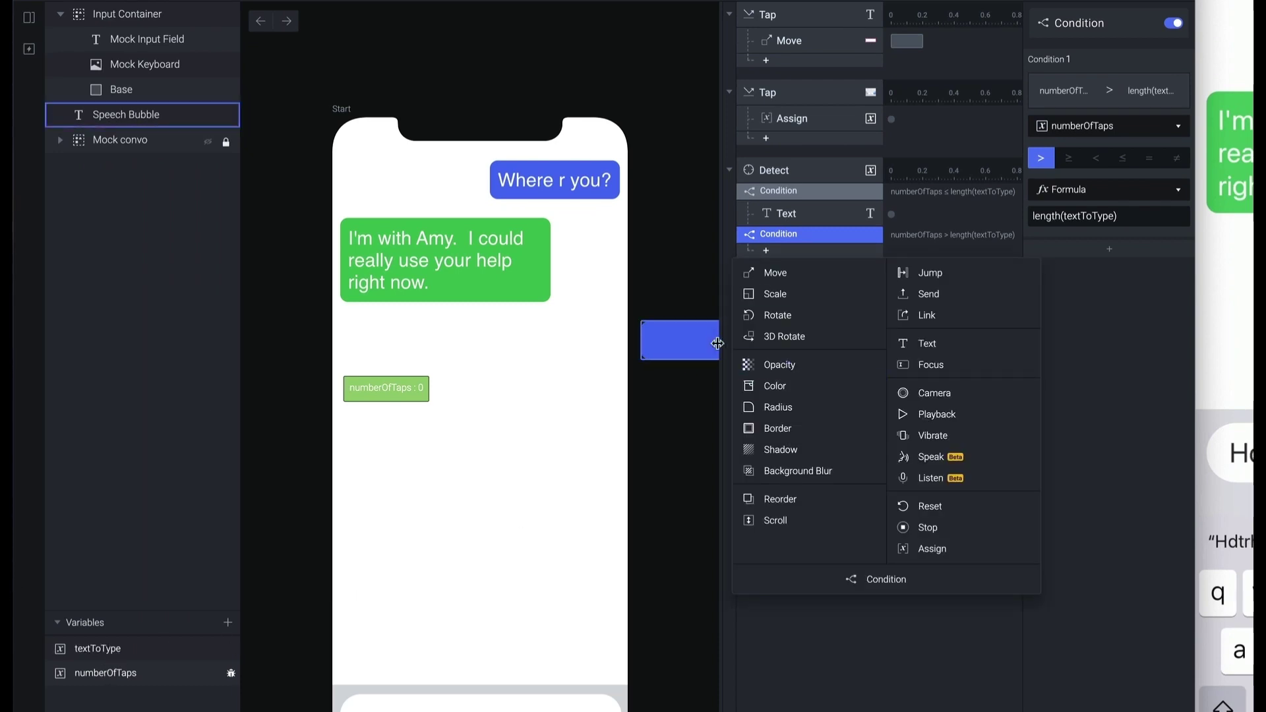
scroll(628, 444, "right", 5)
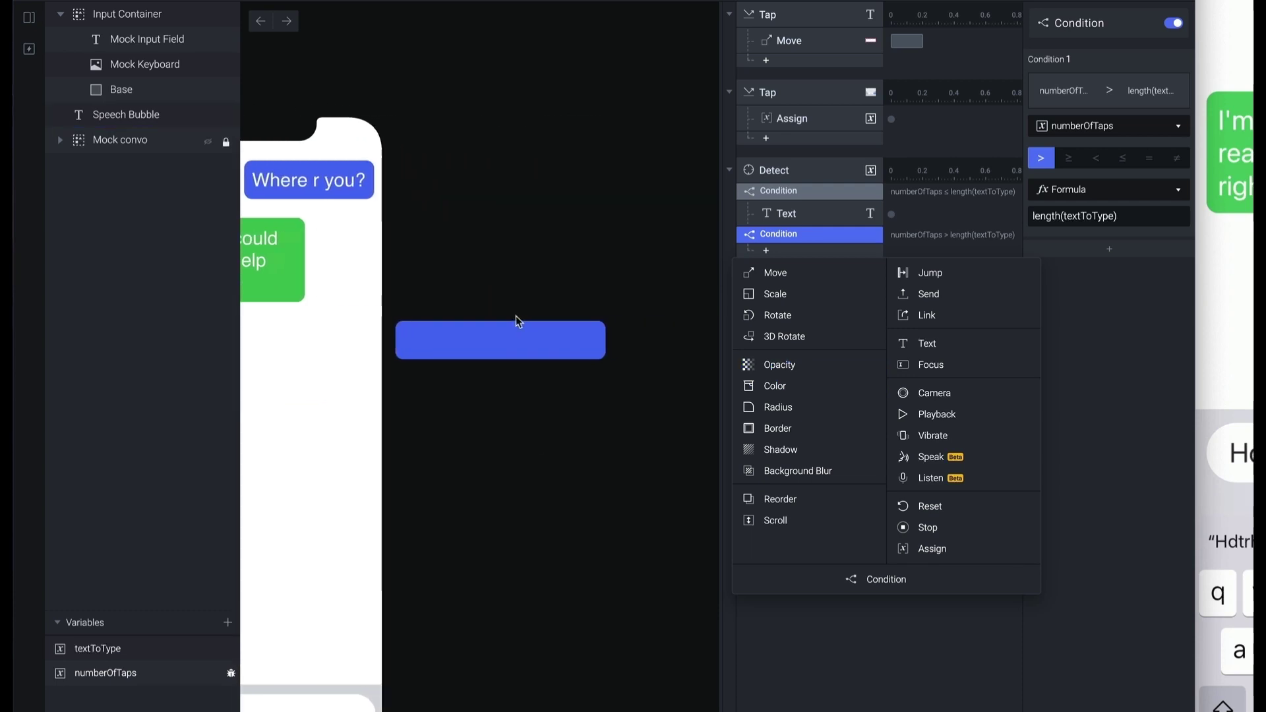
scroll(518, 357, "left", 4)
left_click(705, 336)
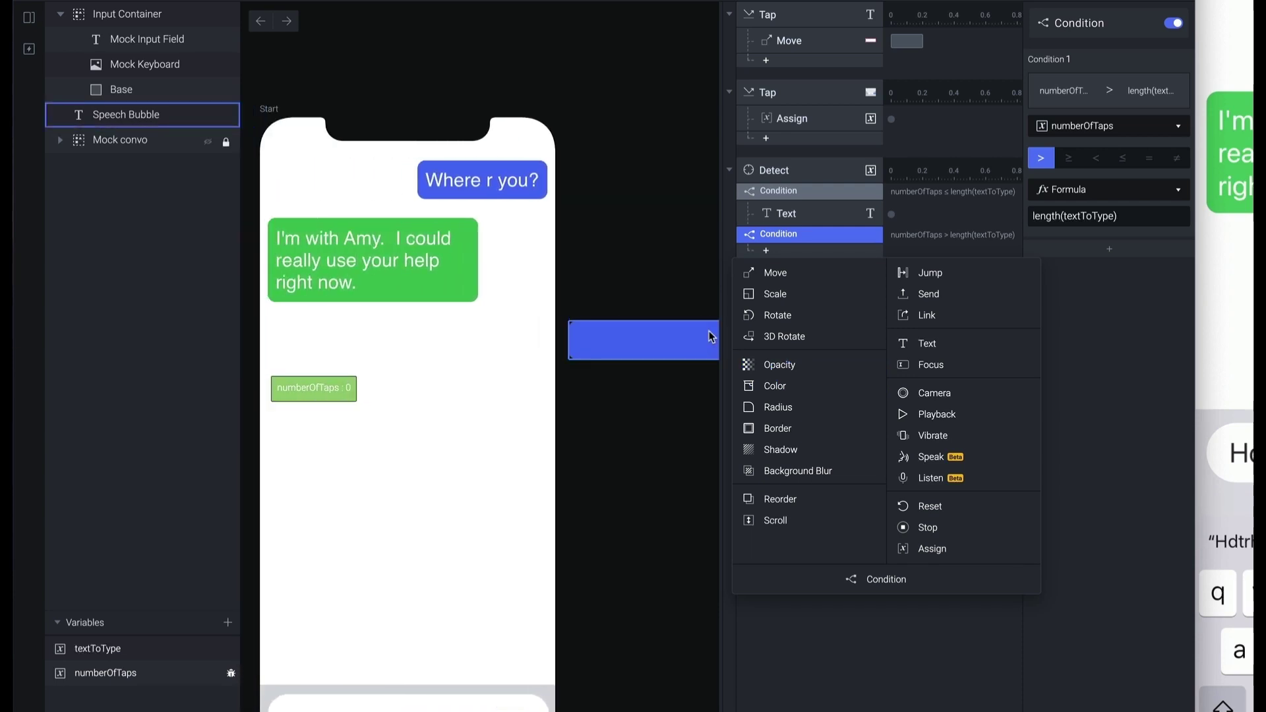
left_click(766, 250)
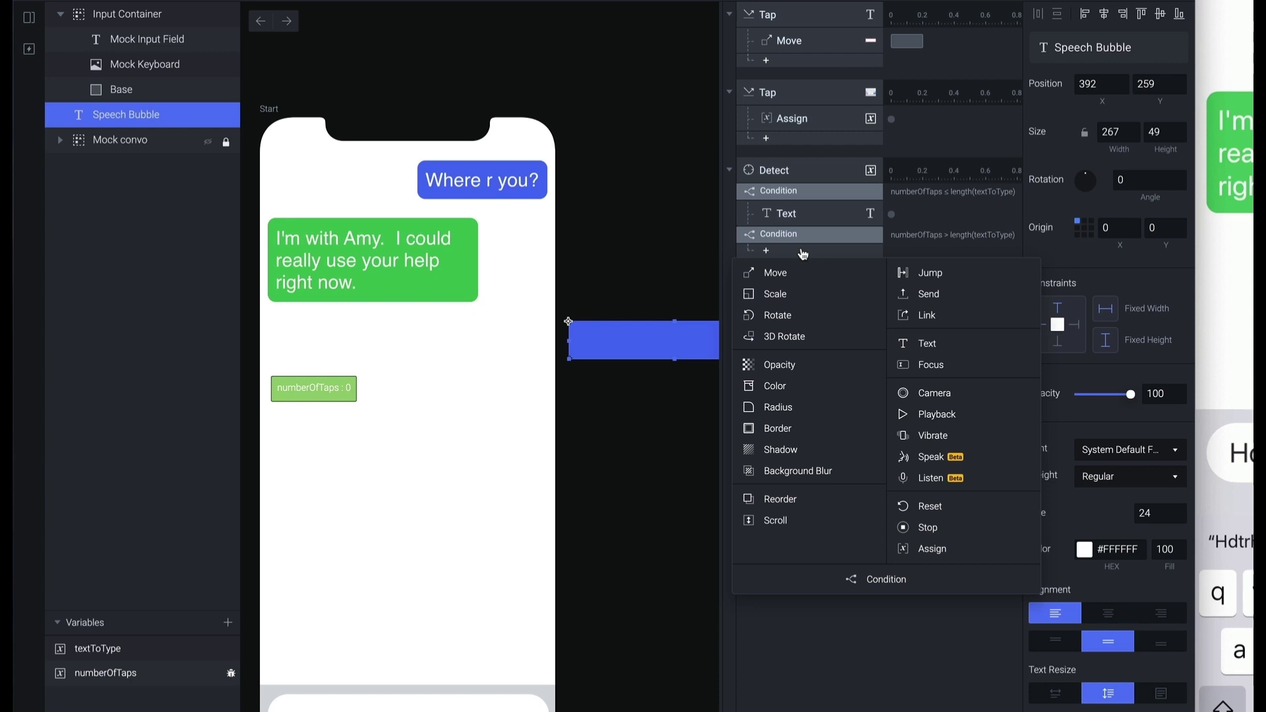
left_click(923, 344)
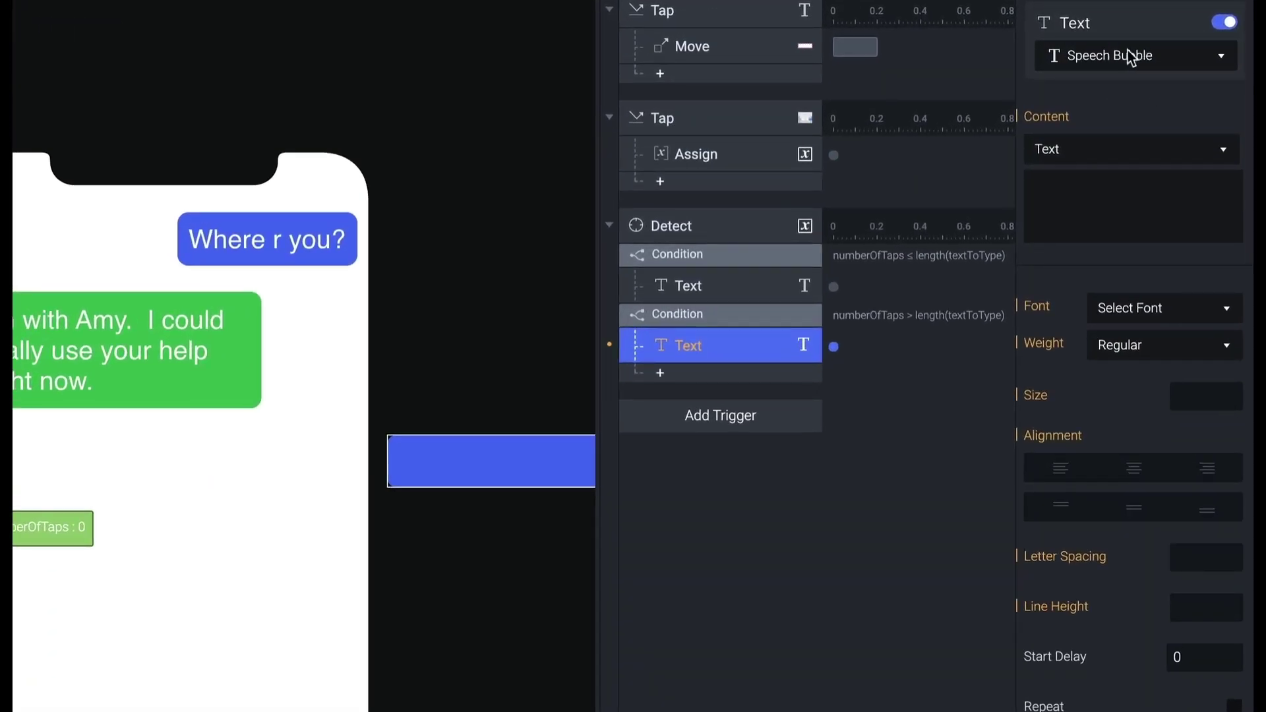
- Set the Speech Bubble Text response's content to a formula that uses the textToType variable
left_click(1121, 52)
left_click(1120, 161)
left_click(1173, 148)
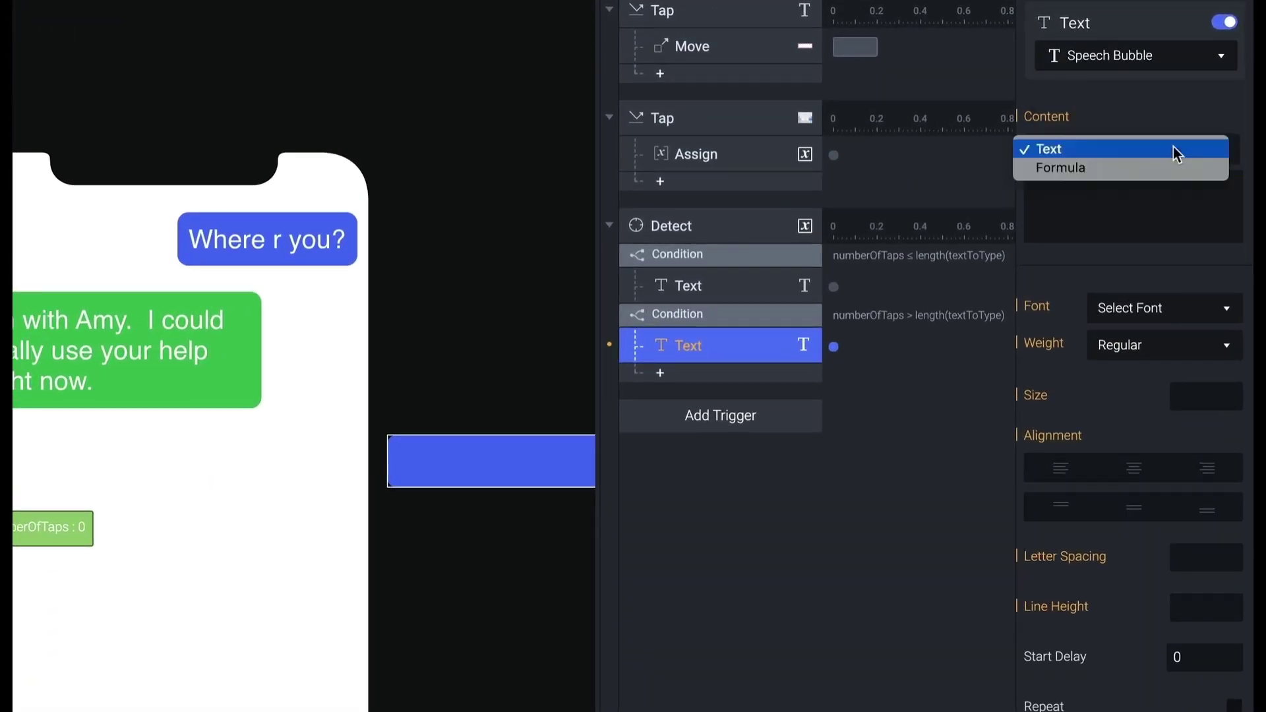
left_click(1121, 168)
left_click(1144, 183)
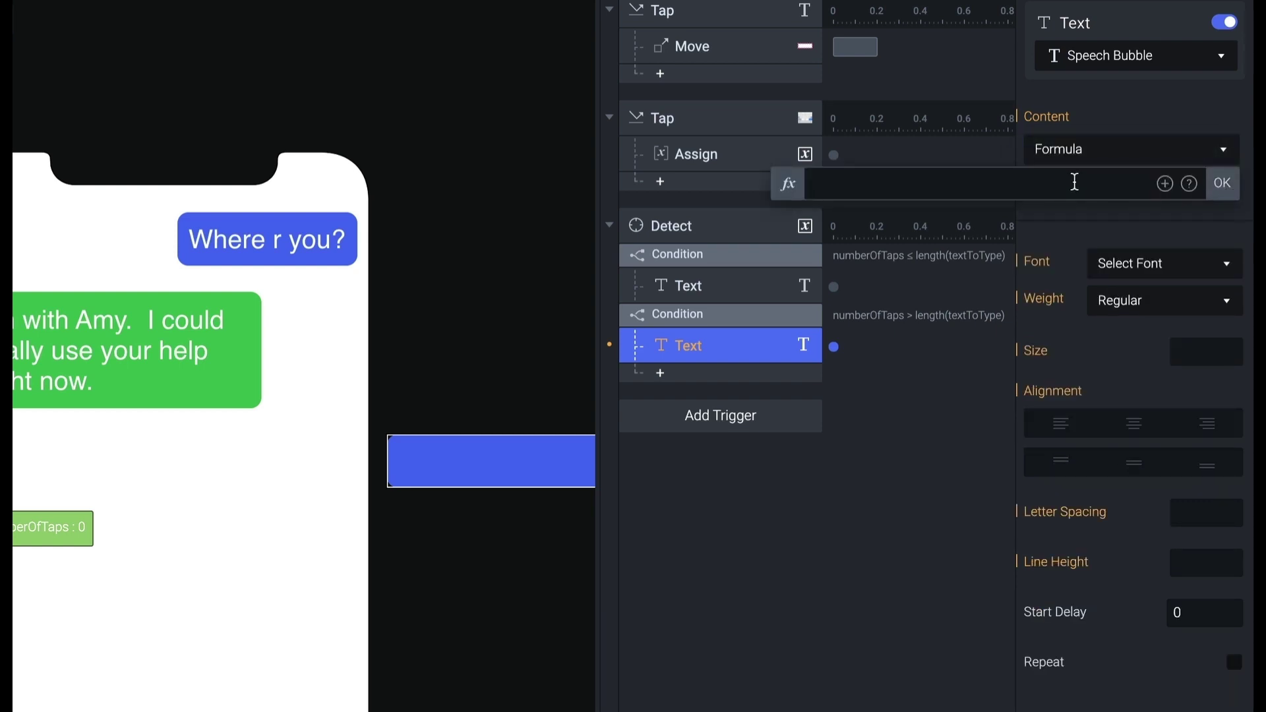
type("text")
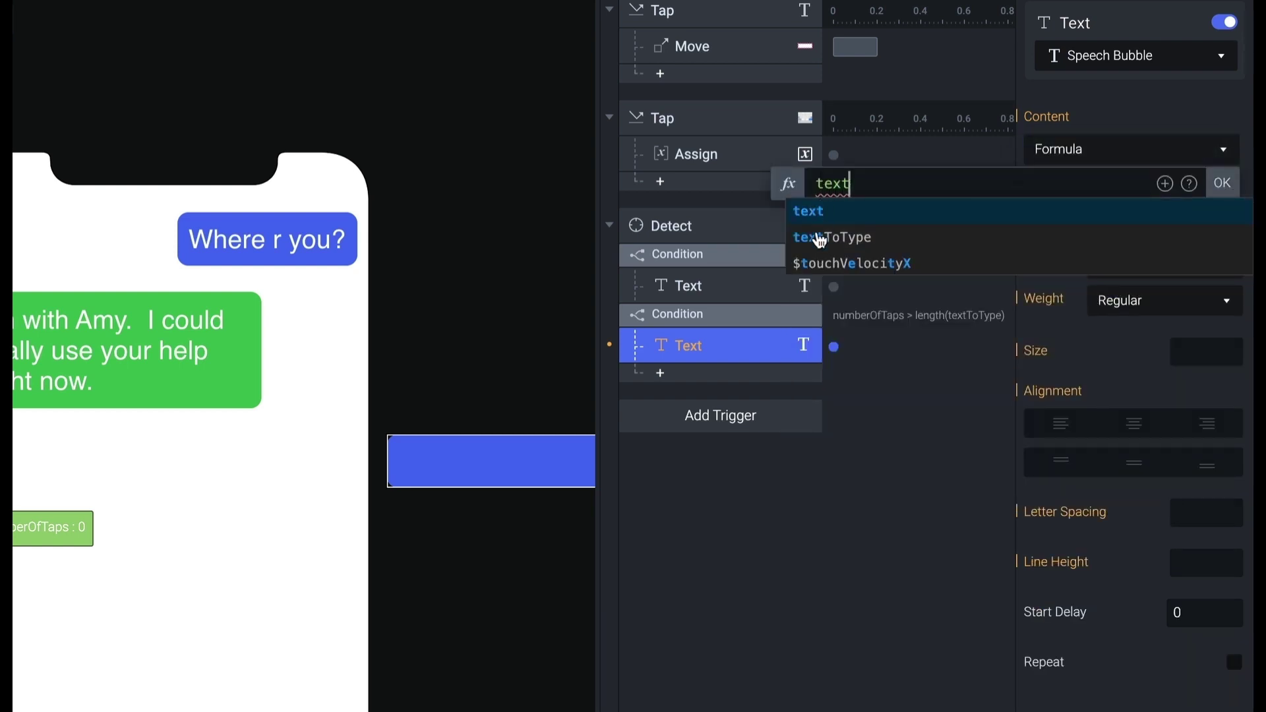
left_click(861, 238)
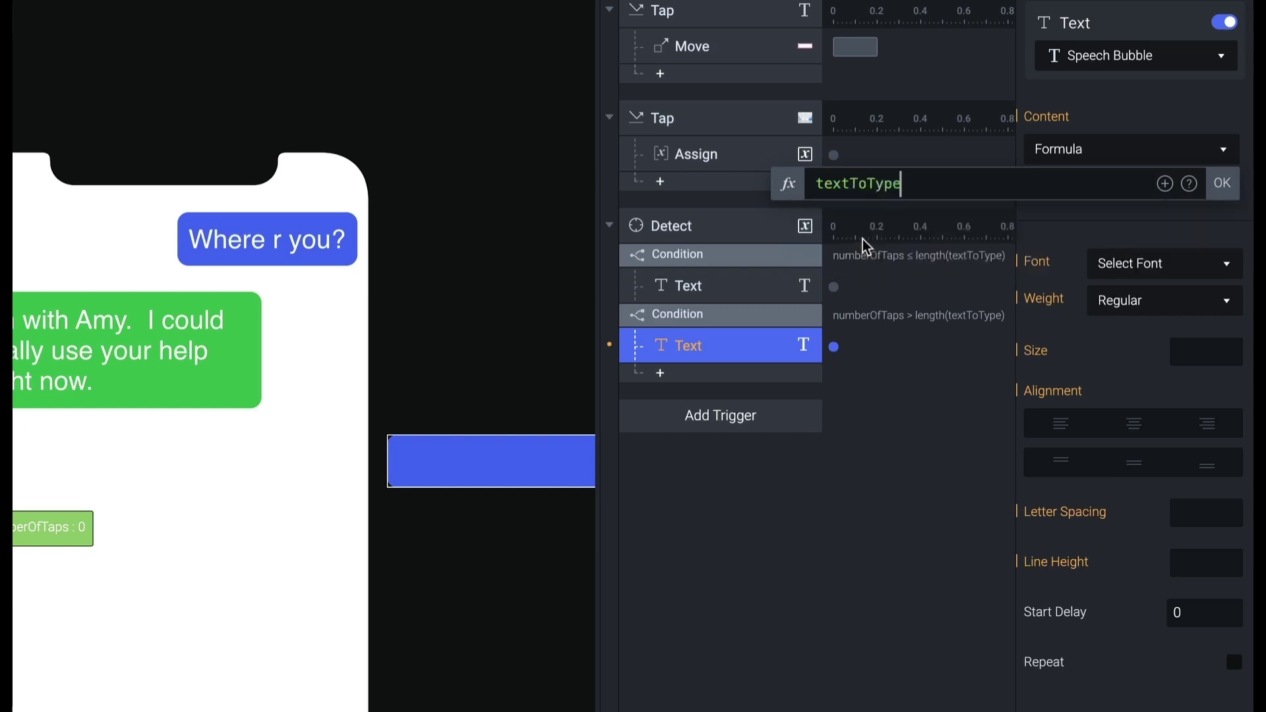
left_click(1223, 184)
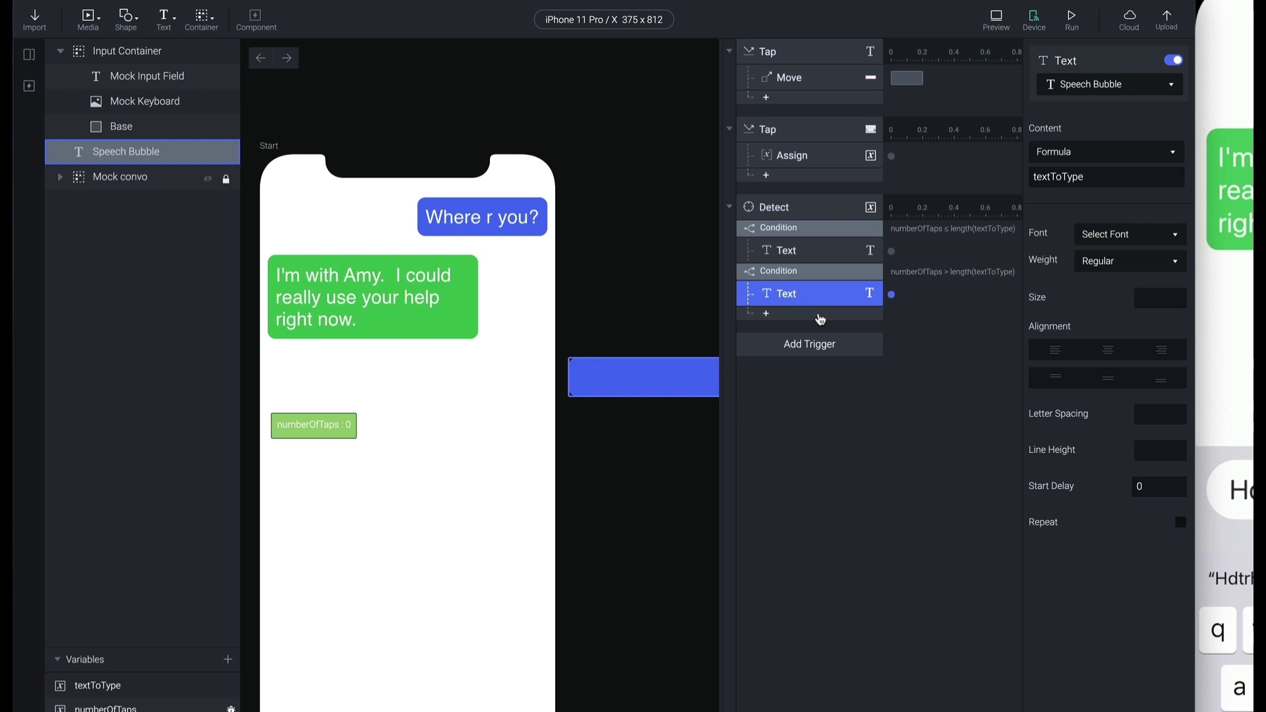
- Place the speech bubble below the green message to find its target X position, and undo the move
left_click(820, 319)
left_click(677, 425)
left_click_drag(645, 376, 444, 380)
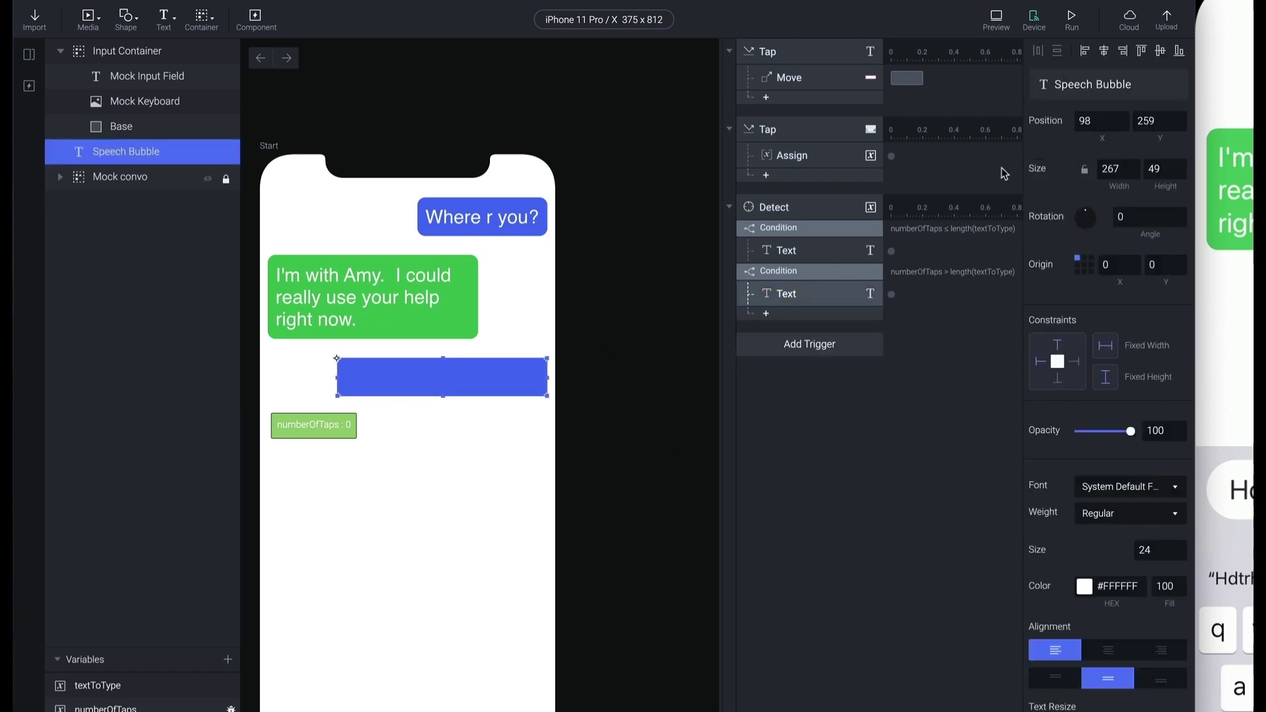
key("ctrl+z")
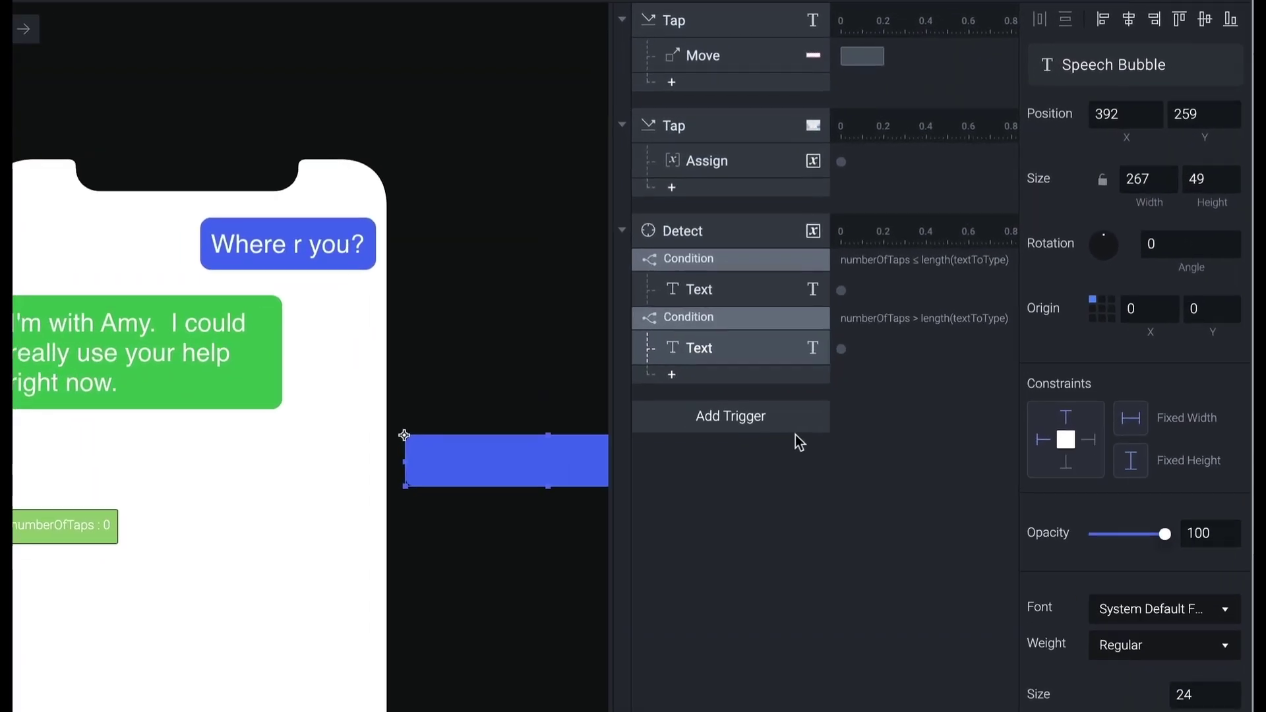
- Add a Move response for the Speech Bubble under the second Condition, moving it to X 98
left_click(814, 315)
left_click(700, 416)
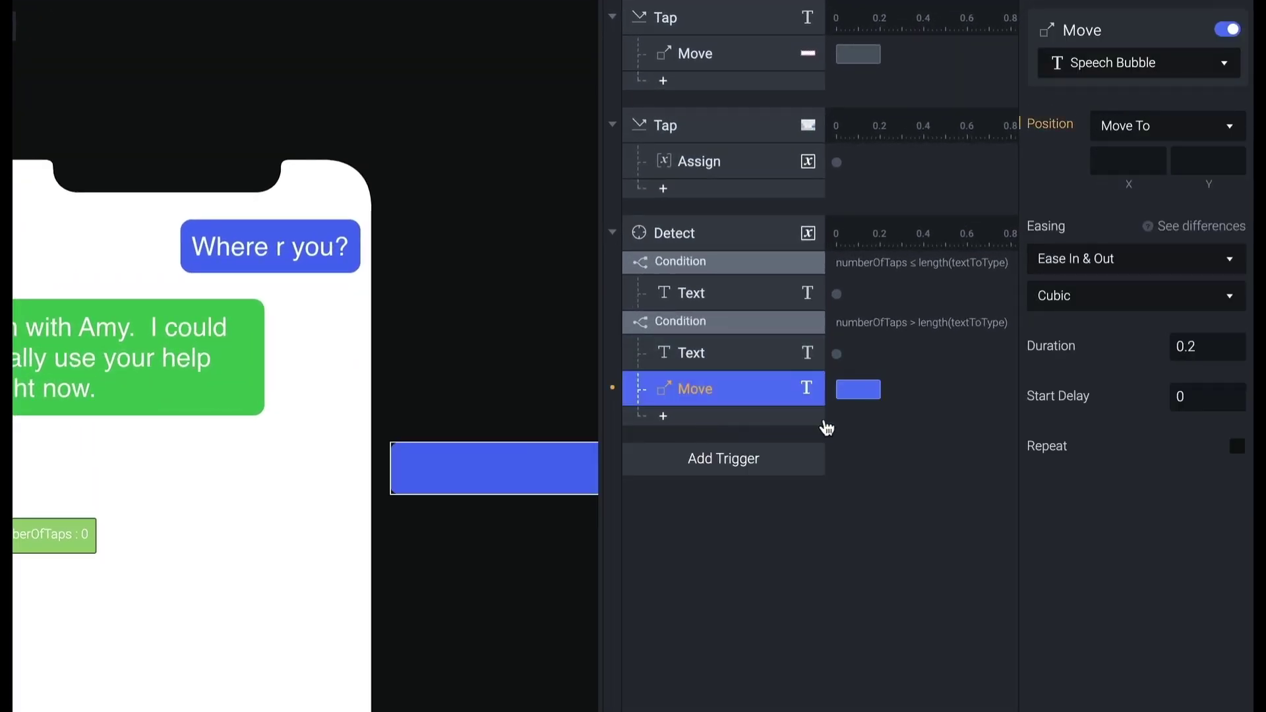
left_click(1132, 160)
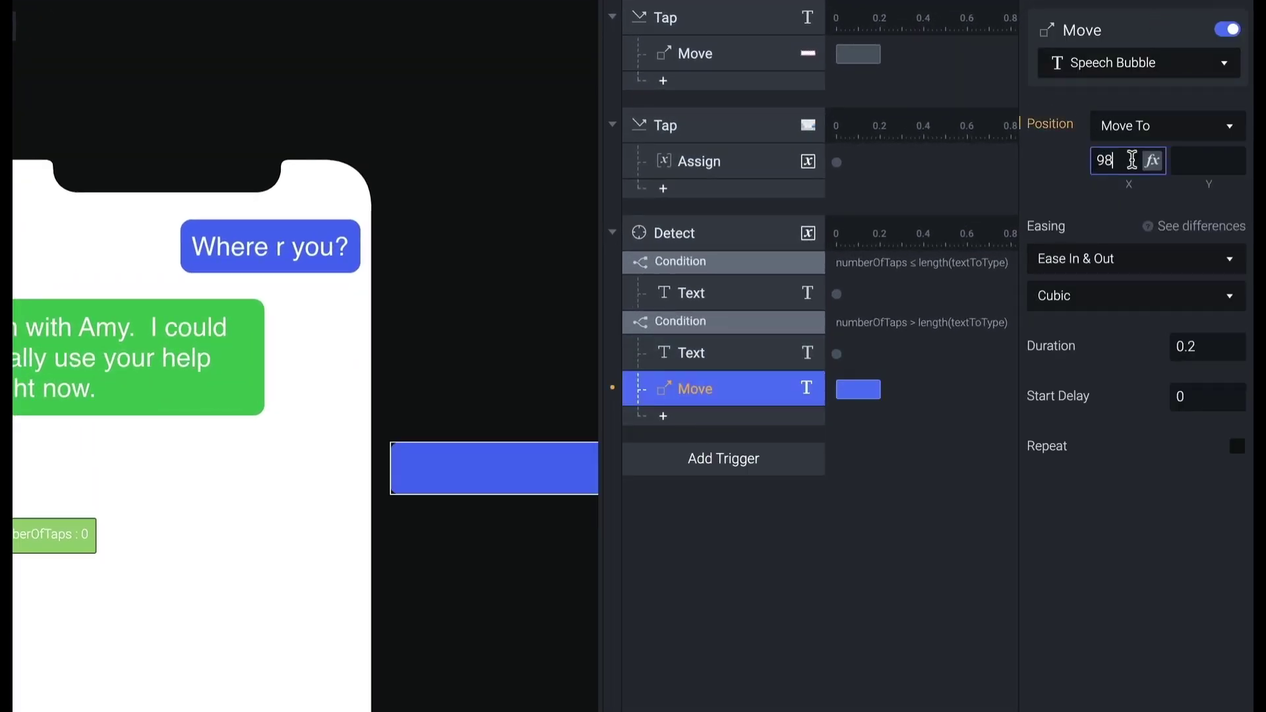
type("98")
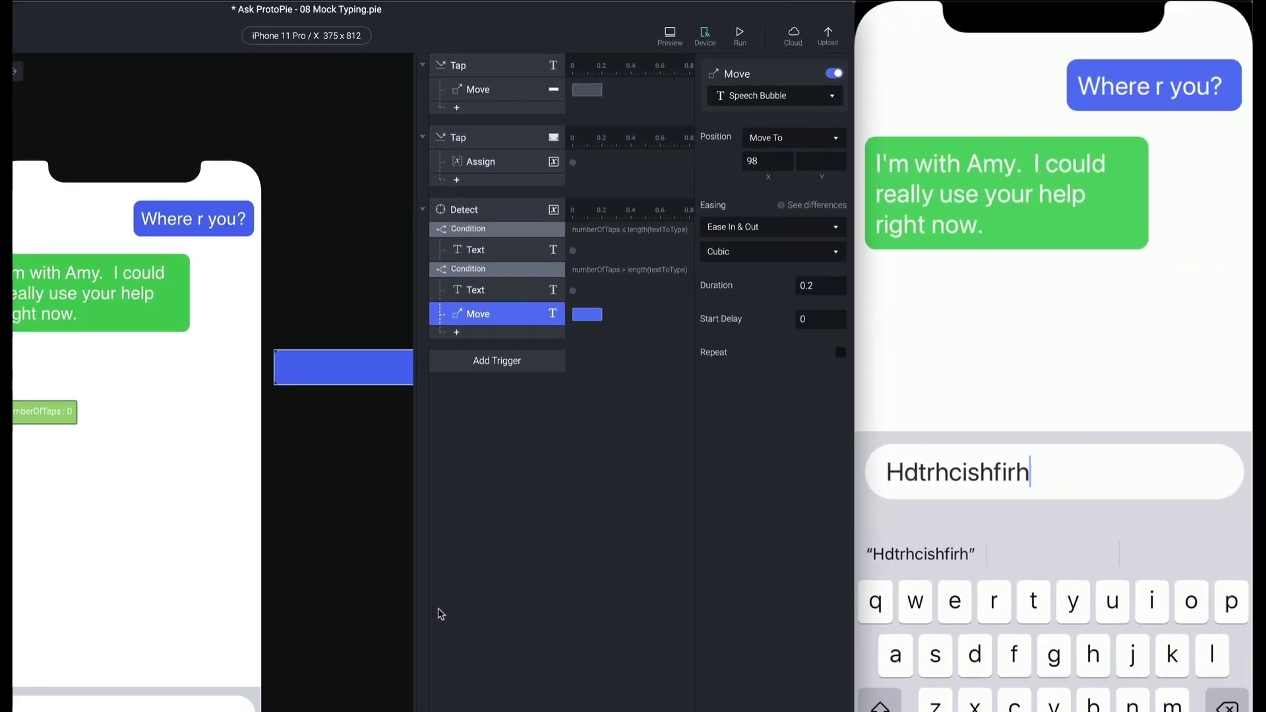
left_click(635, 711)
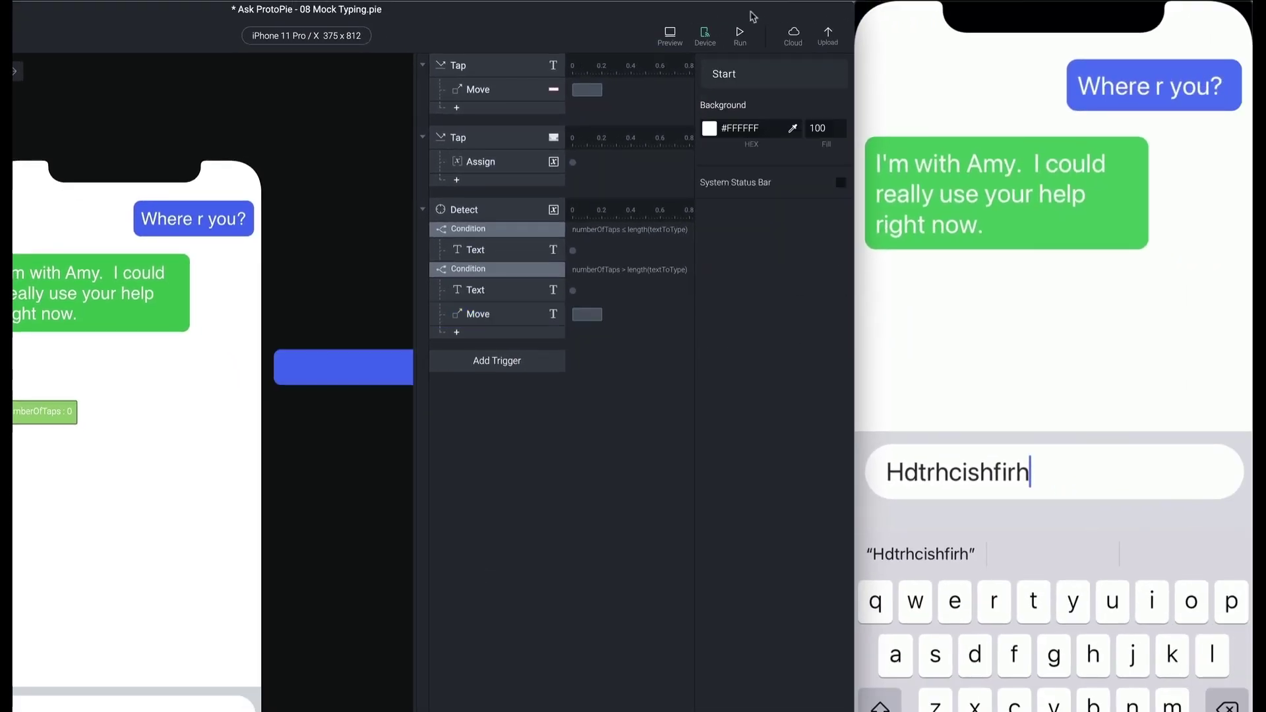
- Preview the prototype, open the mock keyboard and tap it repeatedly through the whole message to test the second condition
left_click(671, 35)
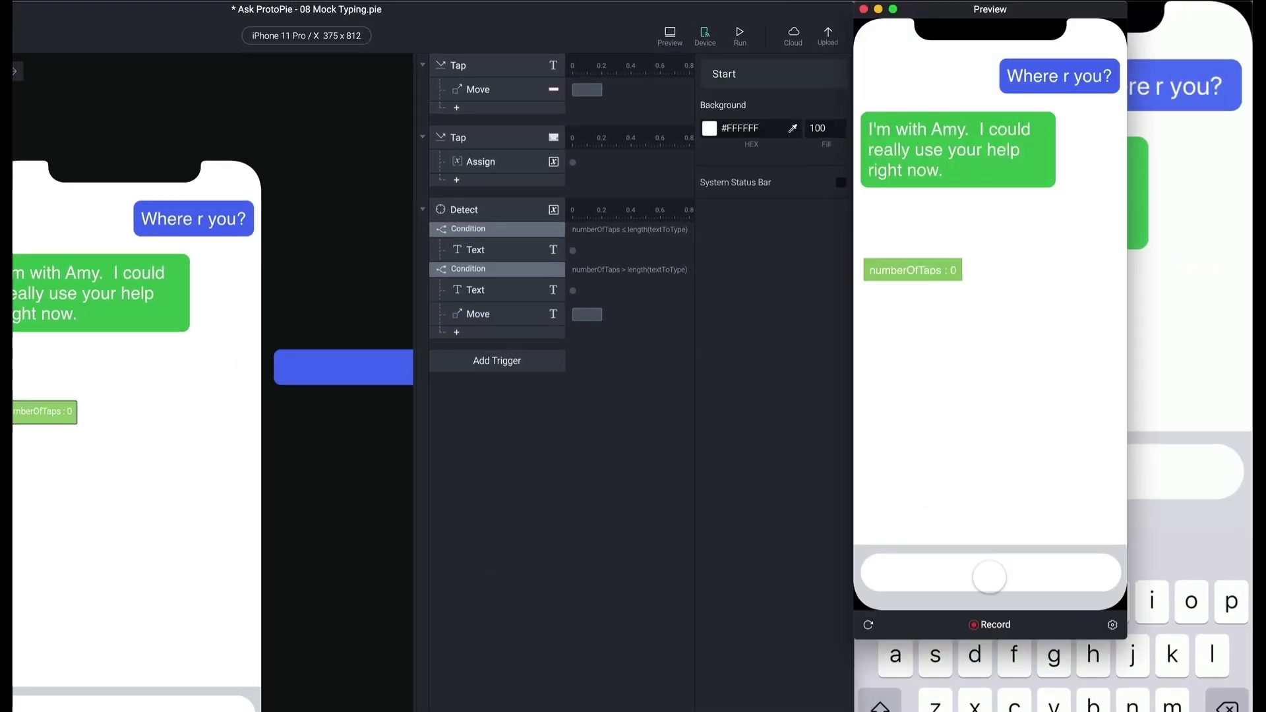
left_click(989, 573)
left_click(962, 460)
left_click(962, 460)
left_click(962, 459)
left_click(962, 459)
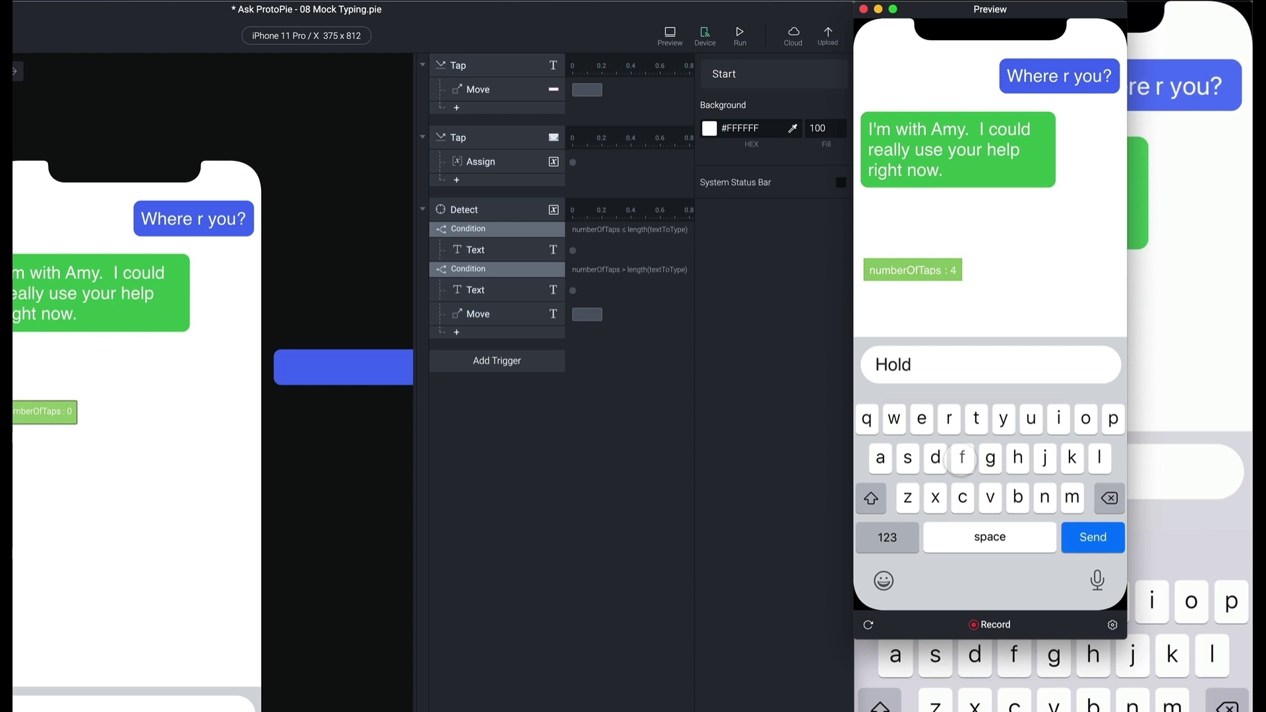
left_click(962, 459)
left_click(962, 460)
left_click(961, 460)
left_click(962, 460)
left_click(961, 460)
left_click(961, 460)
left_click(962, 459)
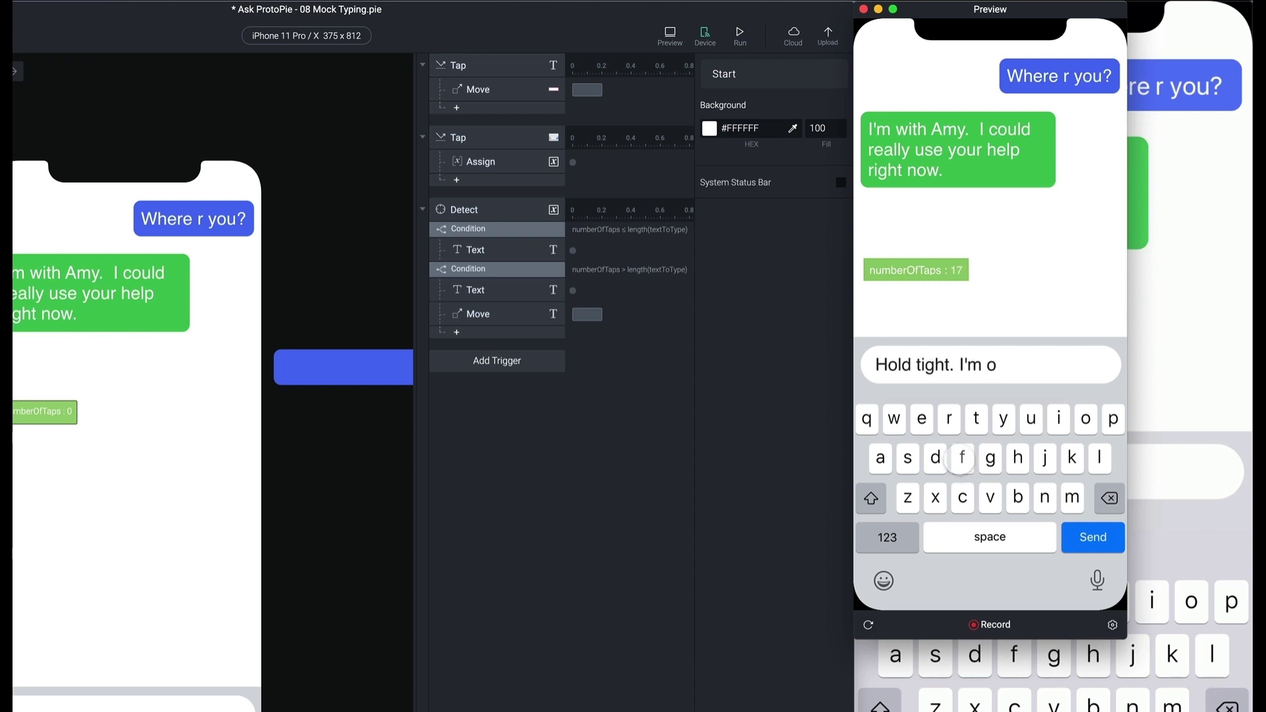
left_click(962, 459)
left_click(961, 460)
left_click(961, 460)
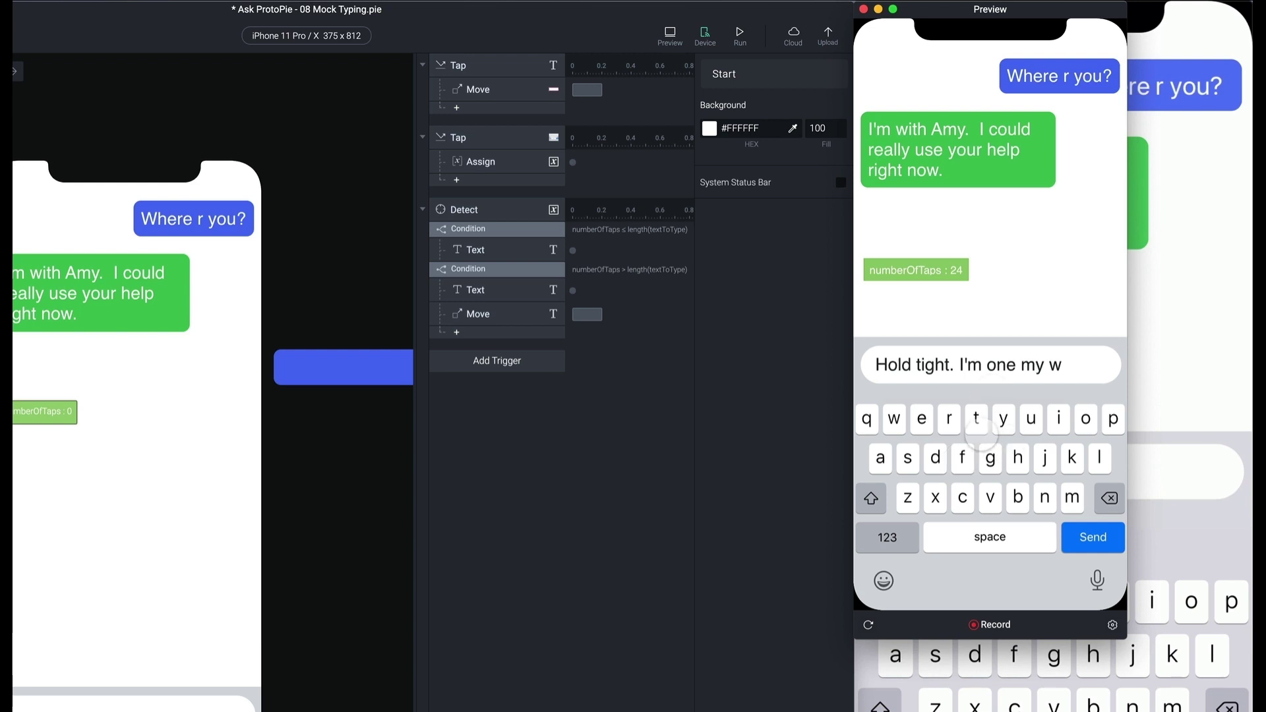
left_click(989, 455)
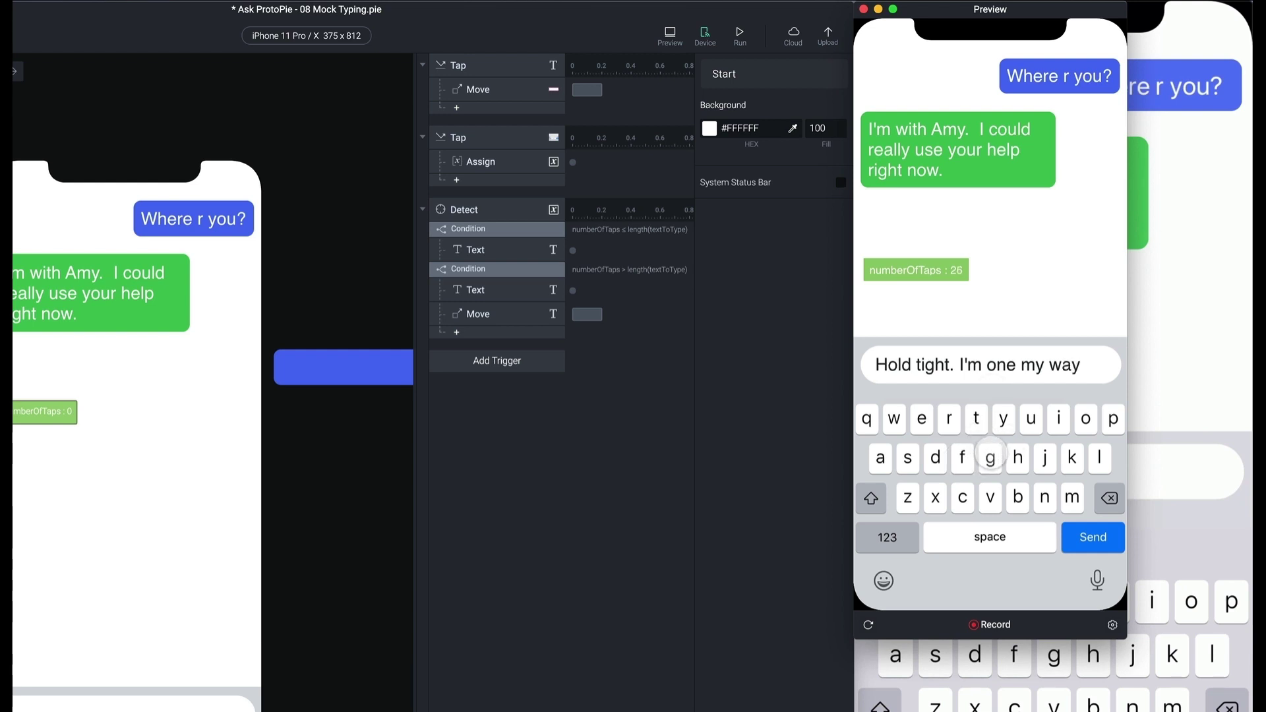
left_click(990, 455)
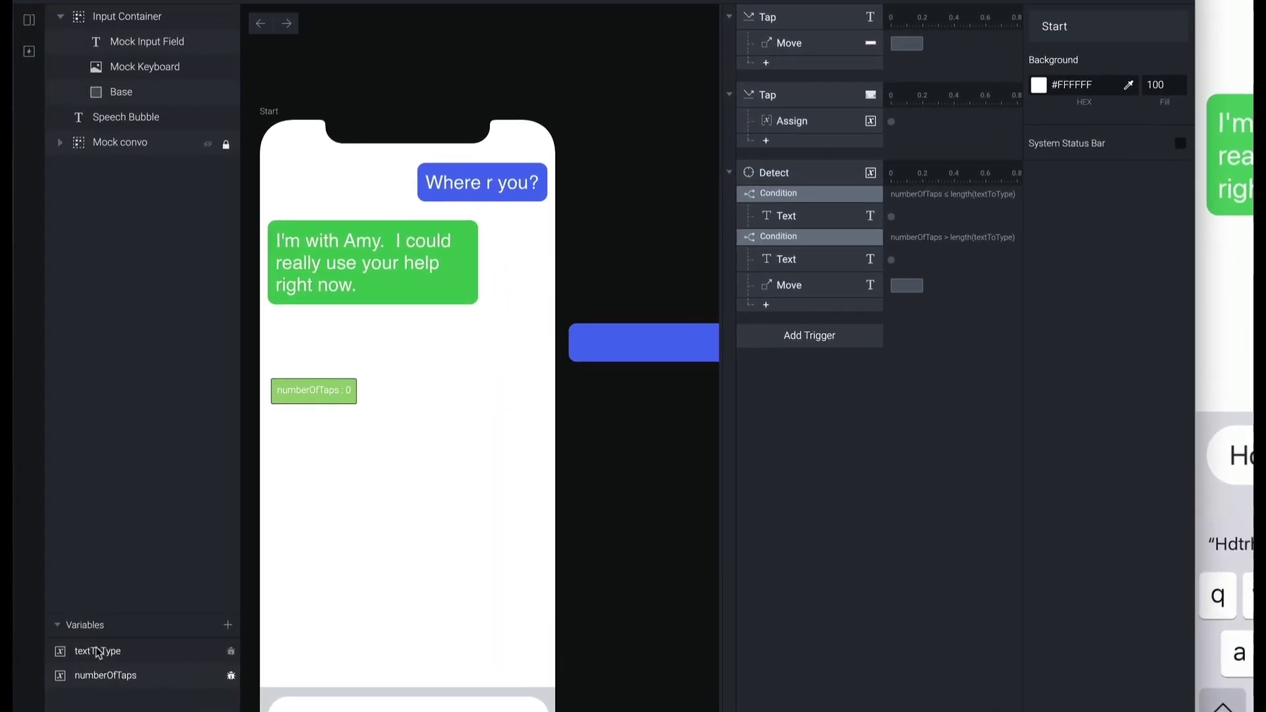
- Correct the textToType variable's text to "Hold tight. I'm on my way."
left_click(33, 650)
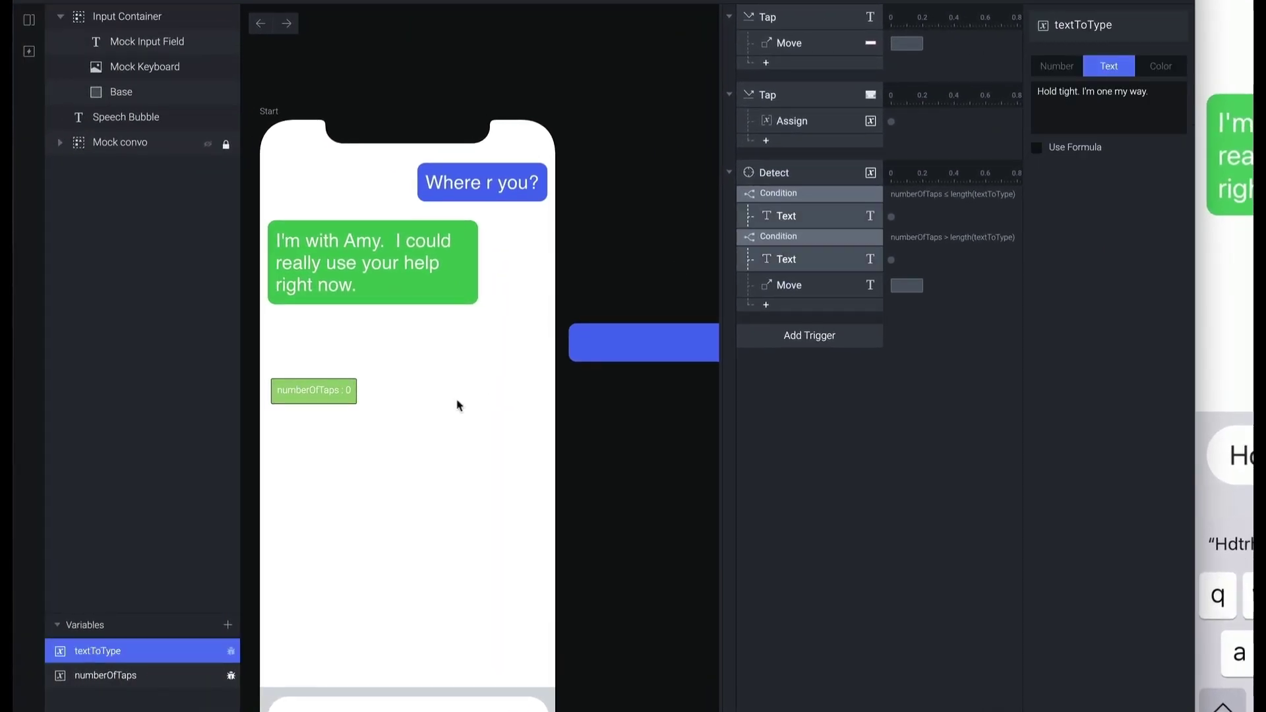
left_click(1118, 91)
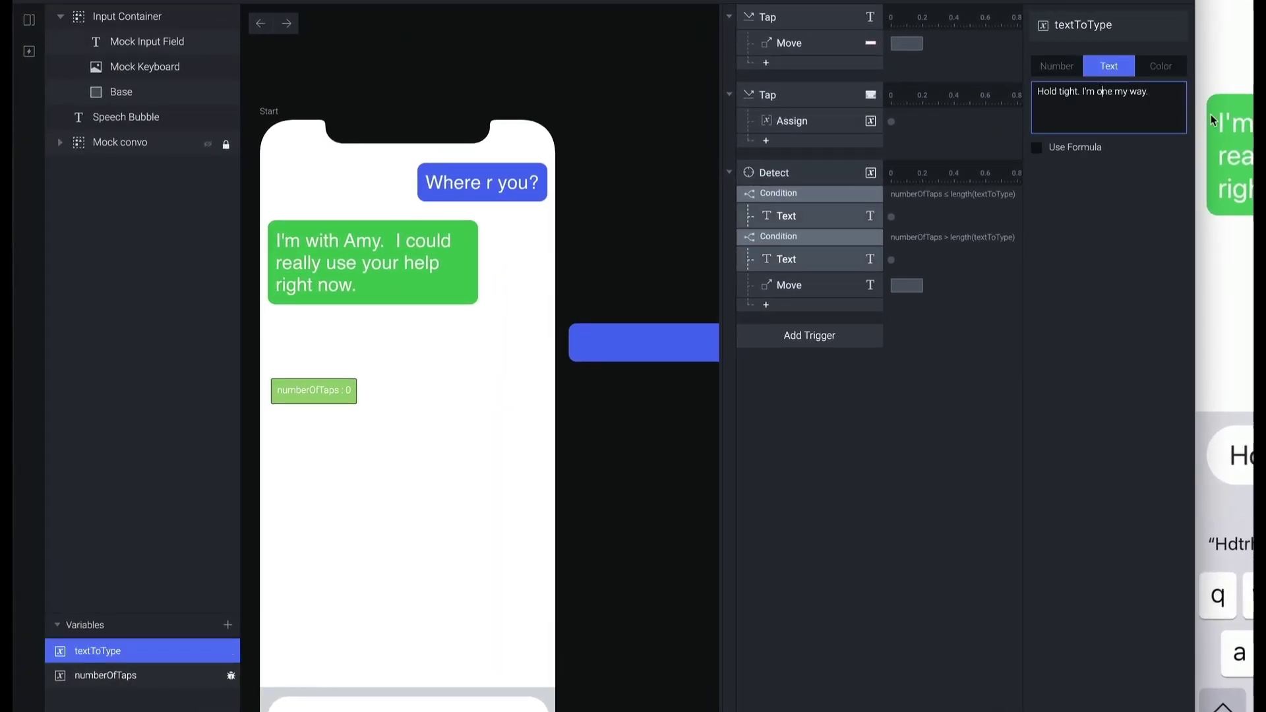
key("BackSpace")
left_click(1116, 251)
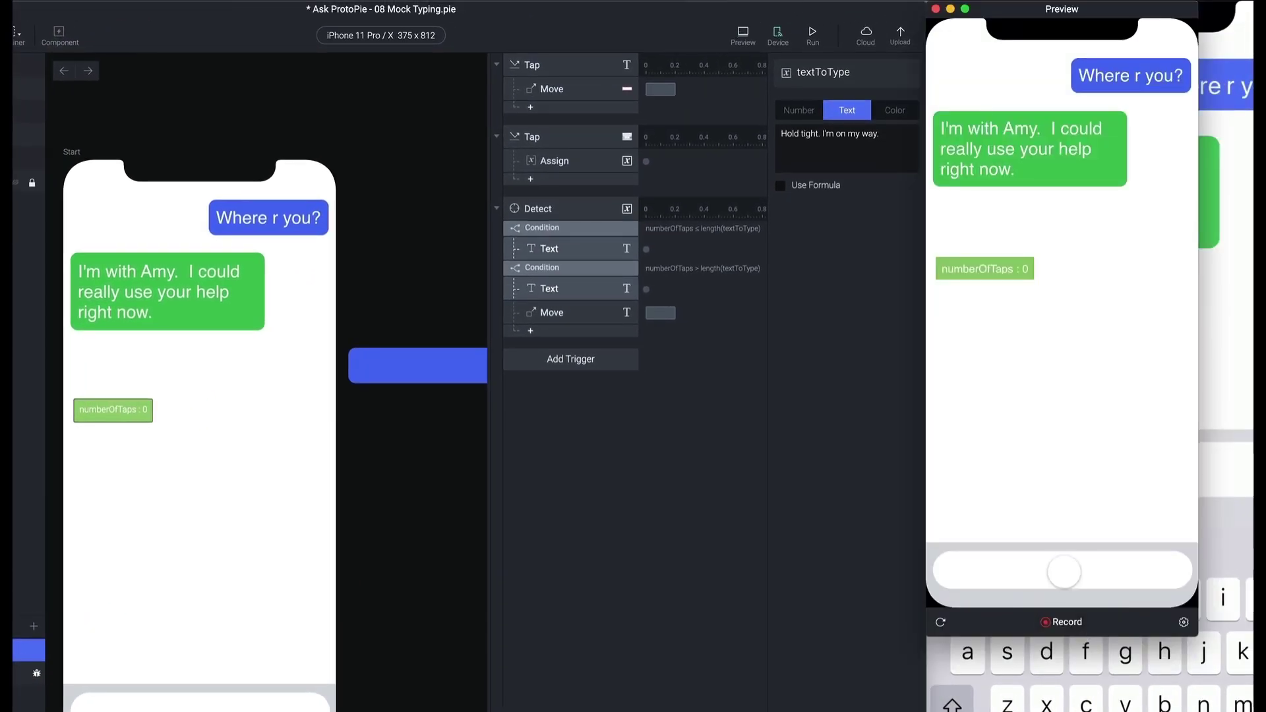
- Retest the corrected message in the preview by focusing the mock input field and tapping the keyboard repeatedly
left_click(1065, 571)
left_click(1046, 443)
left_click(1045, 443)
left_click(1045, 442)
left_click(1046, 440)
left_click(1045, 440)
left_click(1046, 441)
left_click(1046, 441)
left_click(1045, 440)
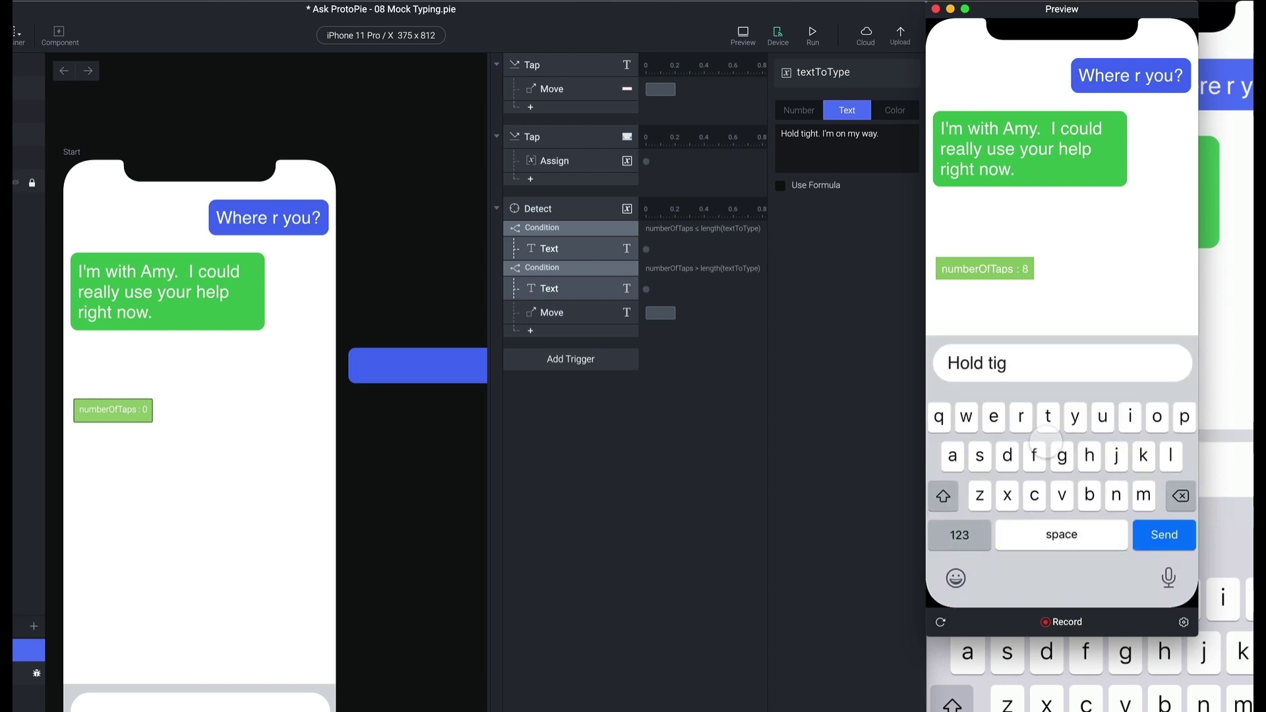
left_click(1045, 441)
left_click(1045, 440)
left_click(1045, 441)
left_click(1045, 440)
left_click(1045, 441)
left_click(1045, 440)
left_click(1046, 440)
left_click(1046, 441)
left_click(1045, 441)
left_click(1045, 440)
left_click(1045, 441)
left_click(1046, 441)
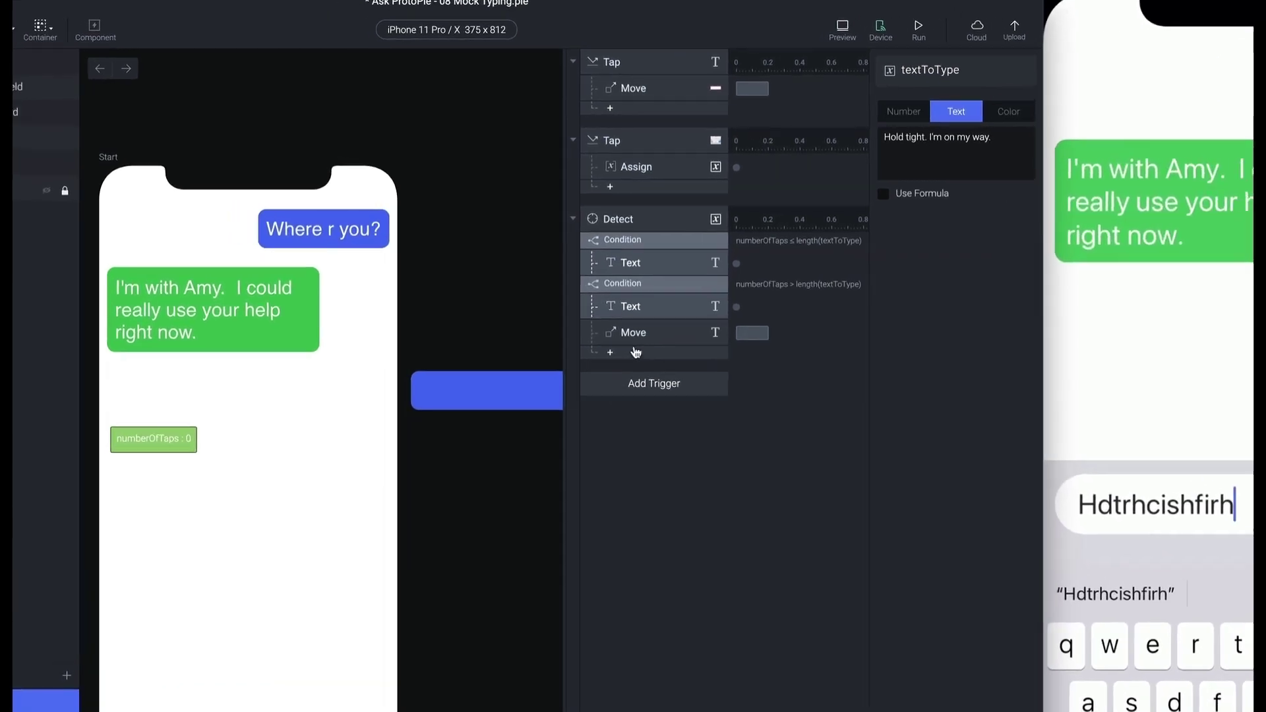
- Add another Text response after the Move in the second Condition, targeting the Mock Input Field layer
left_click(553, 335)
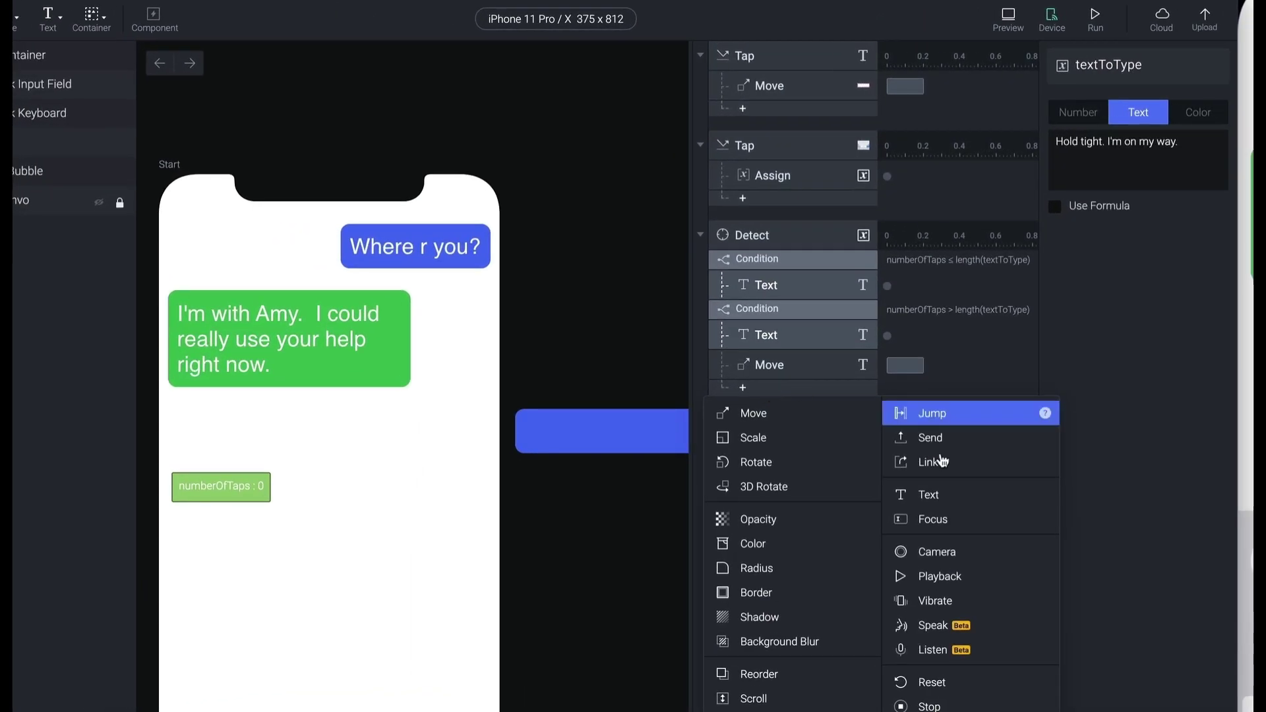
left_click(929, 496)
left_click(1125, 103)
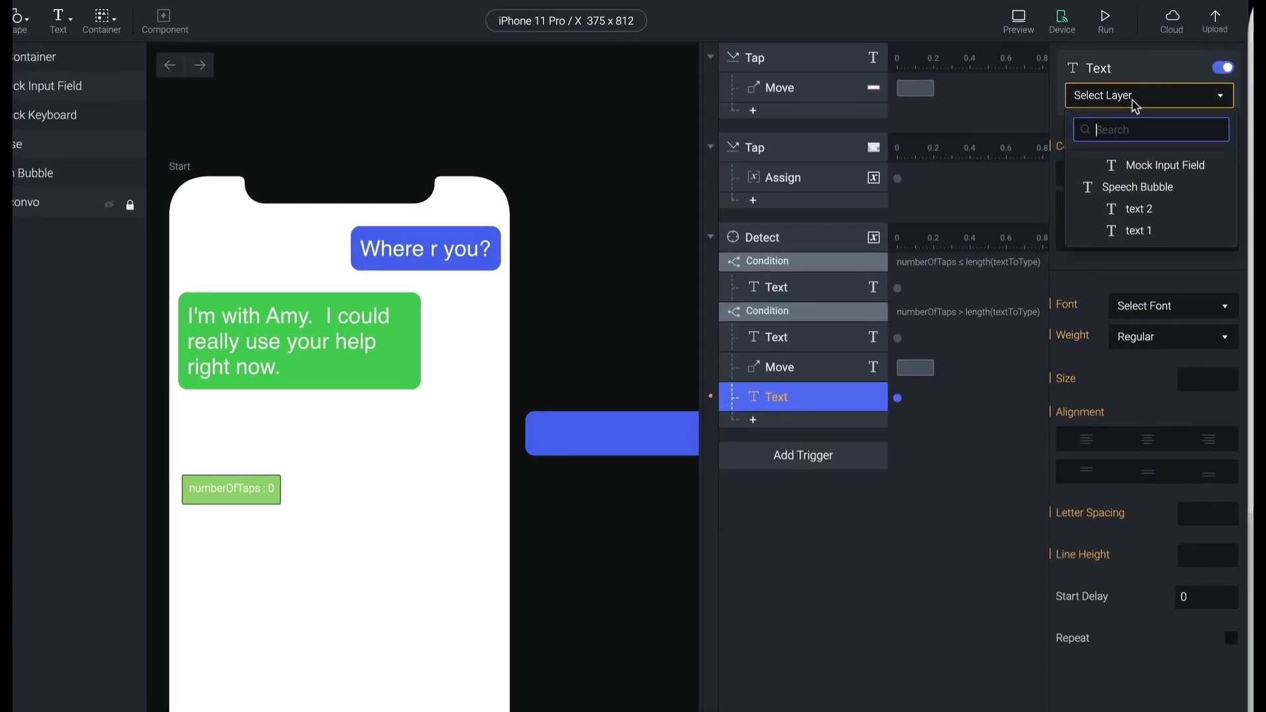
left_click(1142, 167)
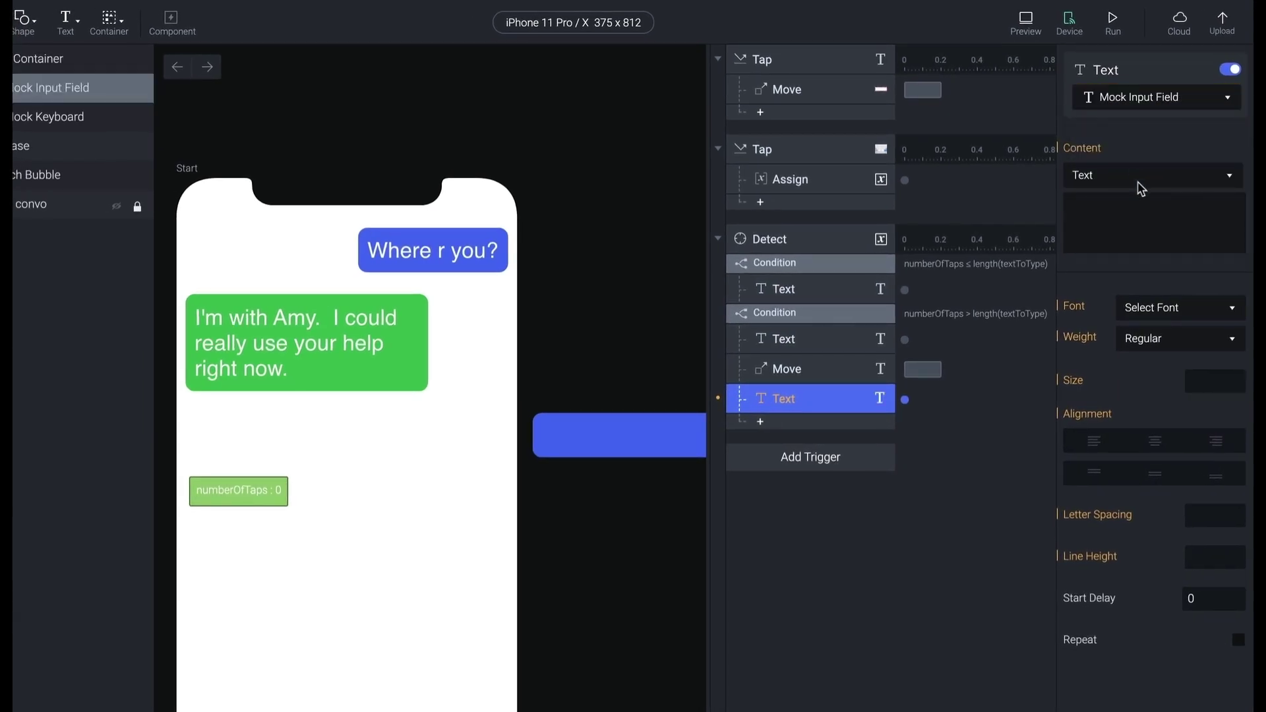
- Set the Mock Input Field Text response's content to a formula containing an empty string, ""
left_click(1140, 182)
left_click(1137, 172)
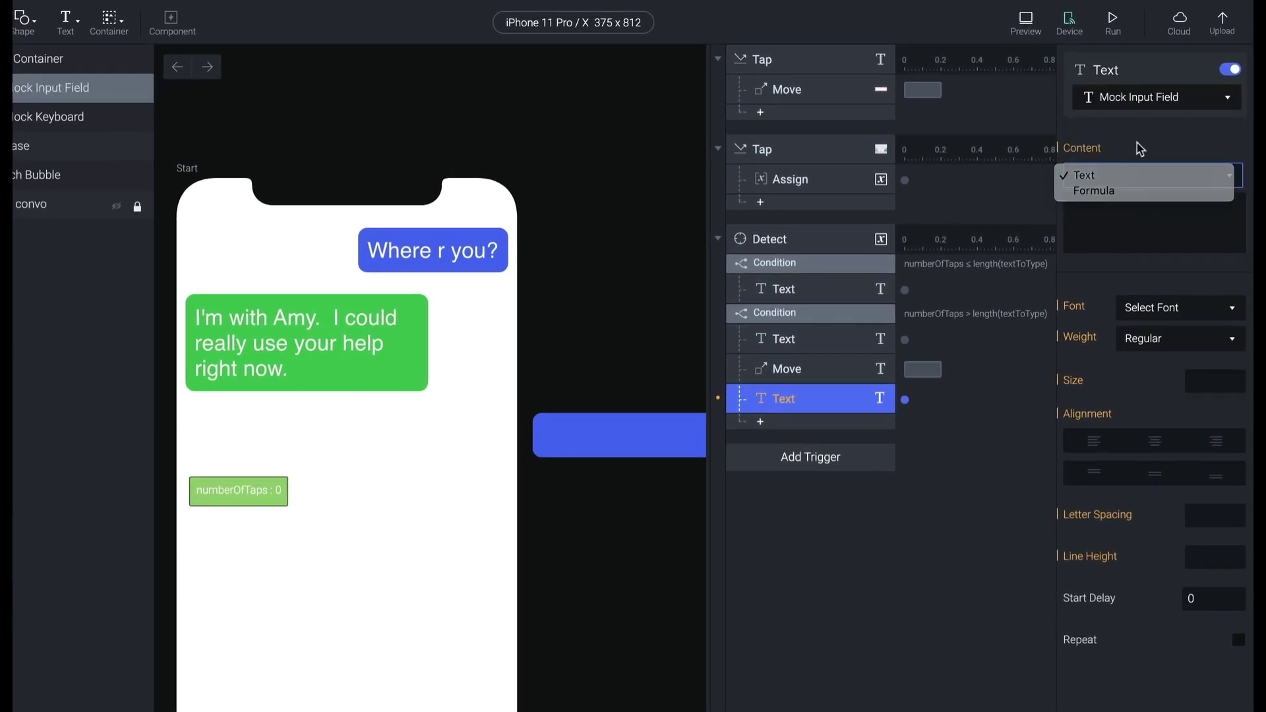
left_click(1123, 217)
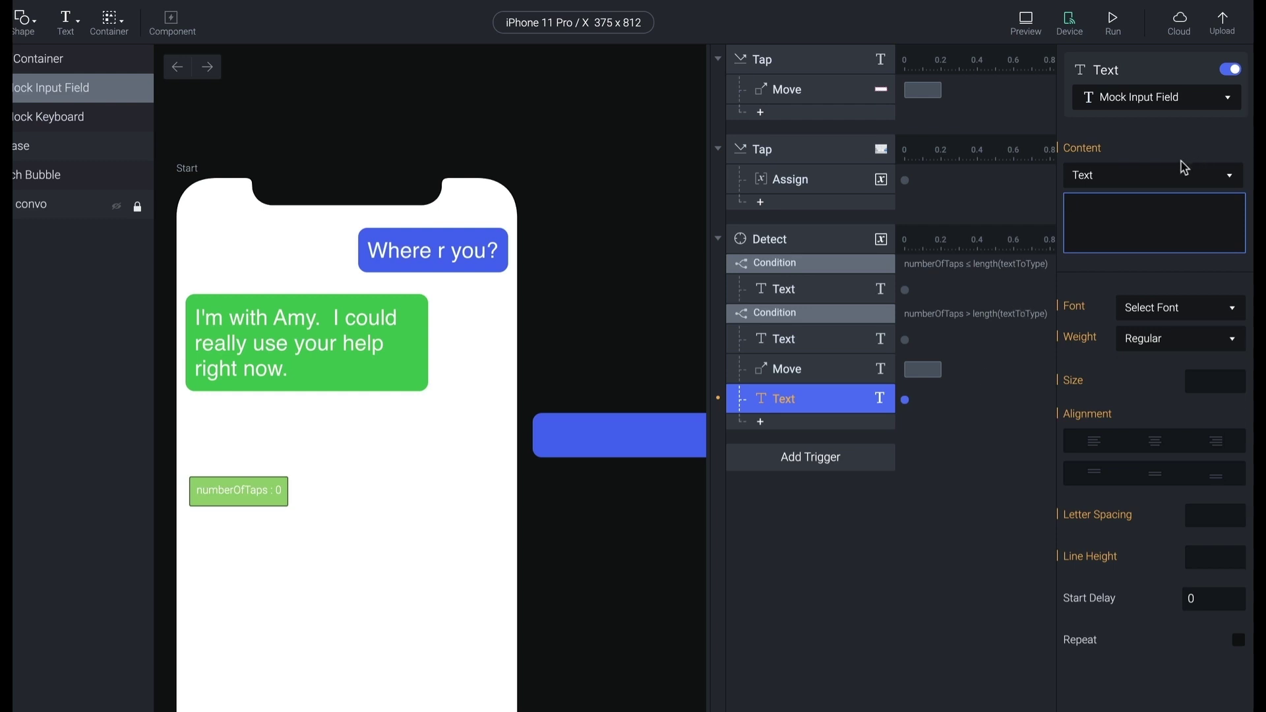
left_click(1143, 182)
left_click(1114, 192)
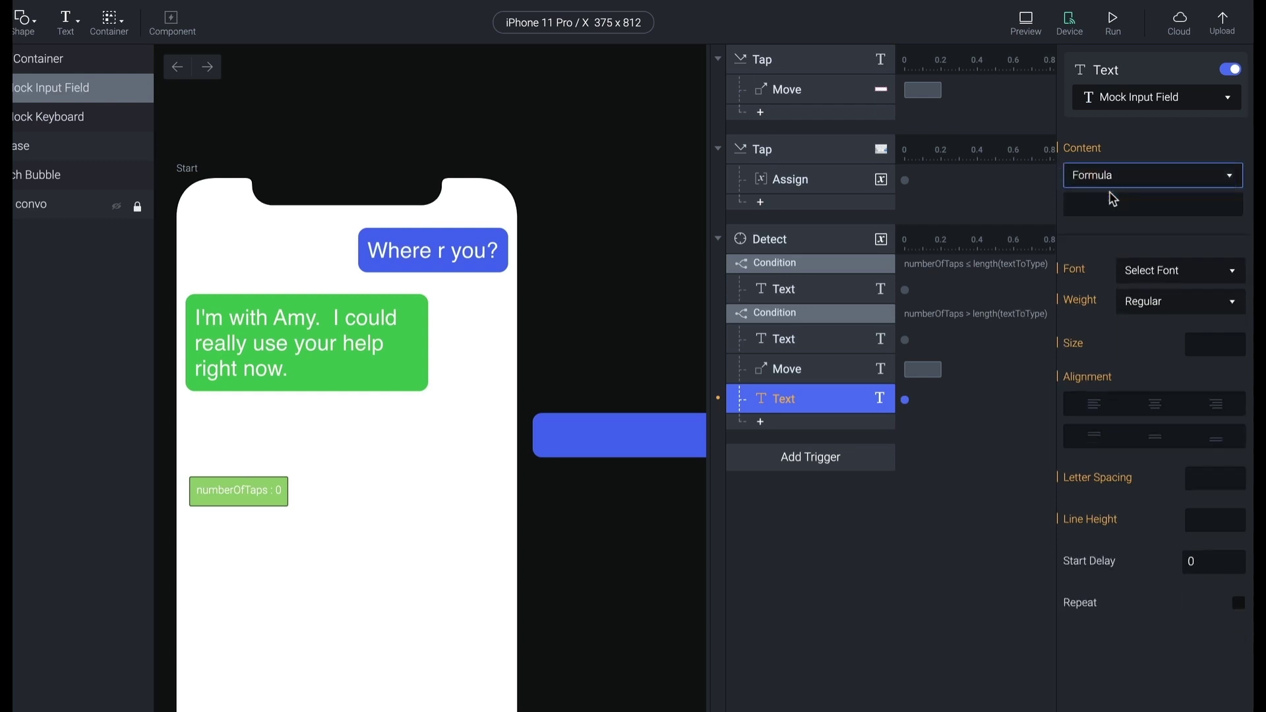
left_click(1228, 207)
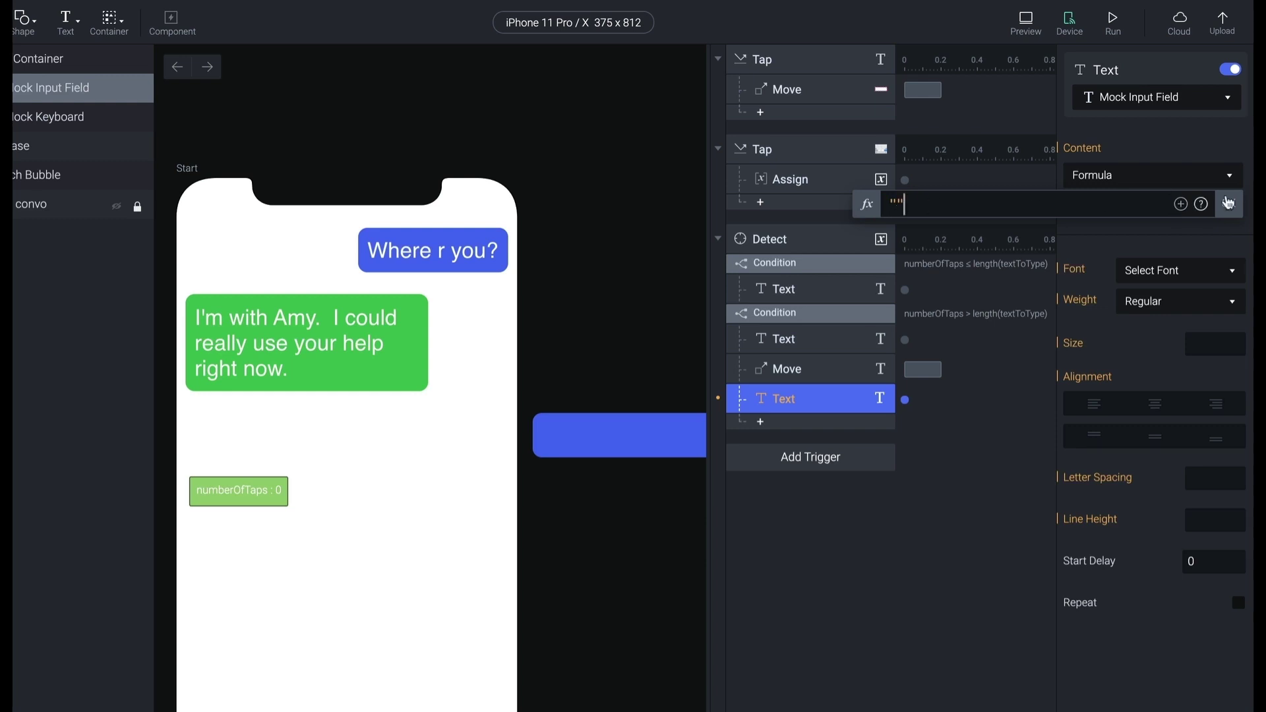
key("Return")
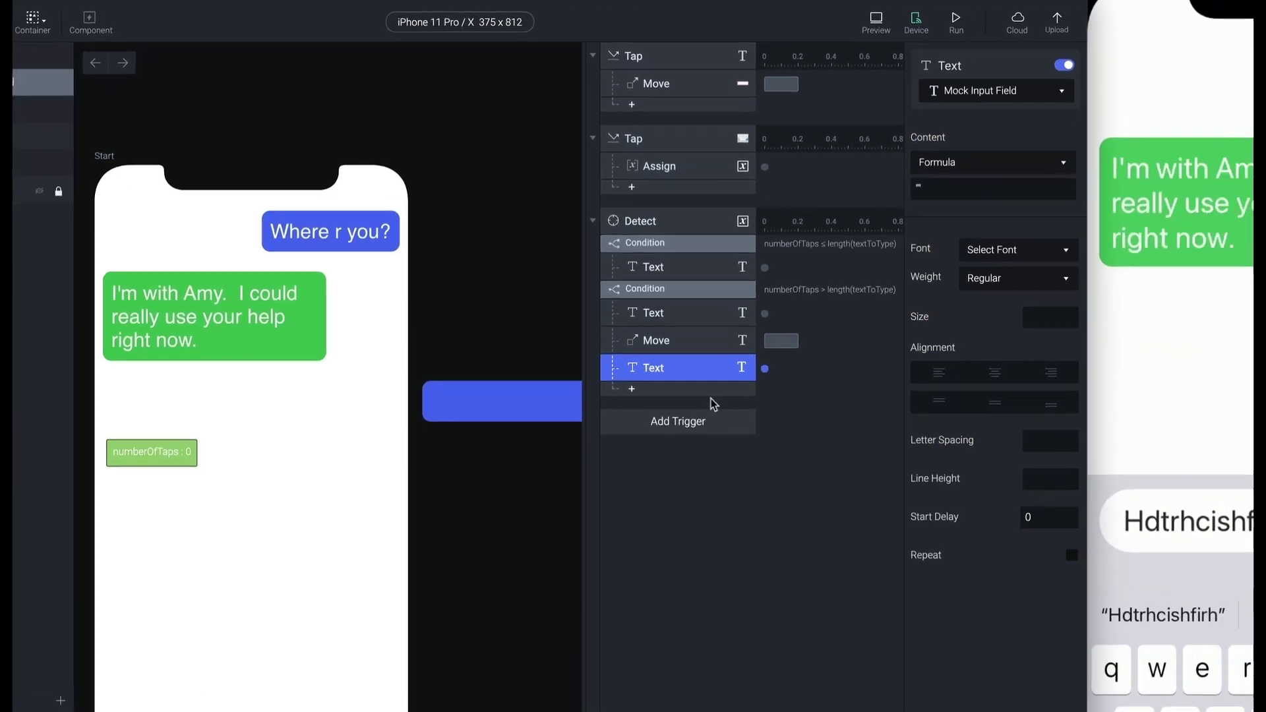
- Add a Reset response after the last Text in the second Condition, targeting the Input Container
left_click(761, 421)
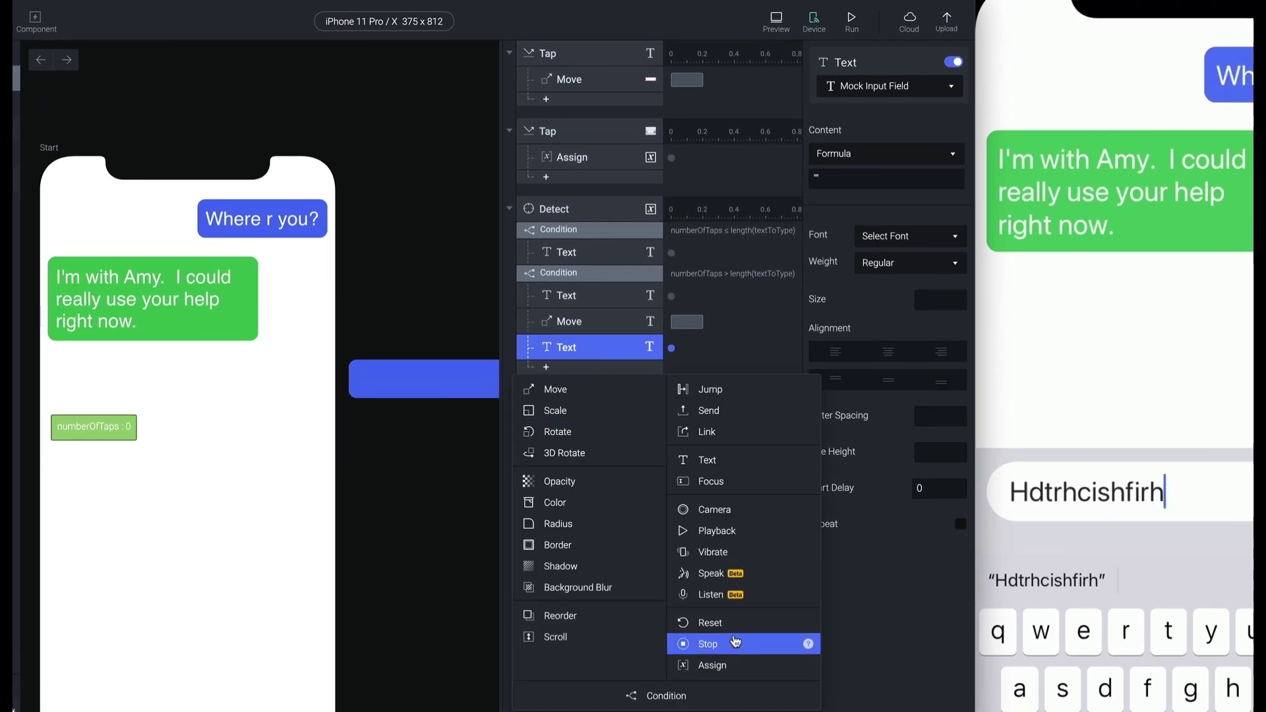
left_click(711, 623)
left_click(869, 89)
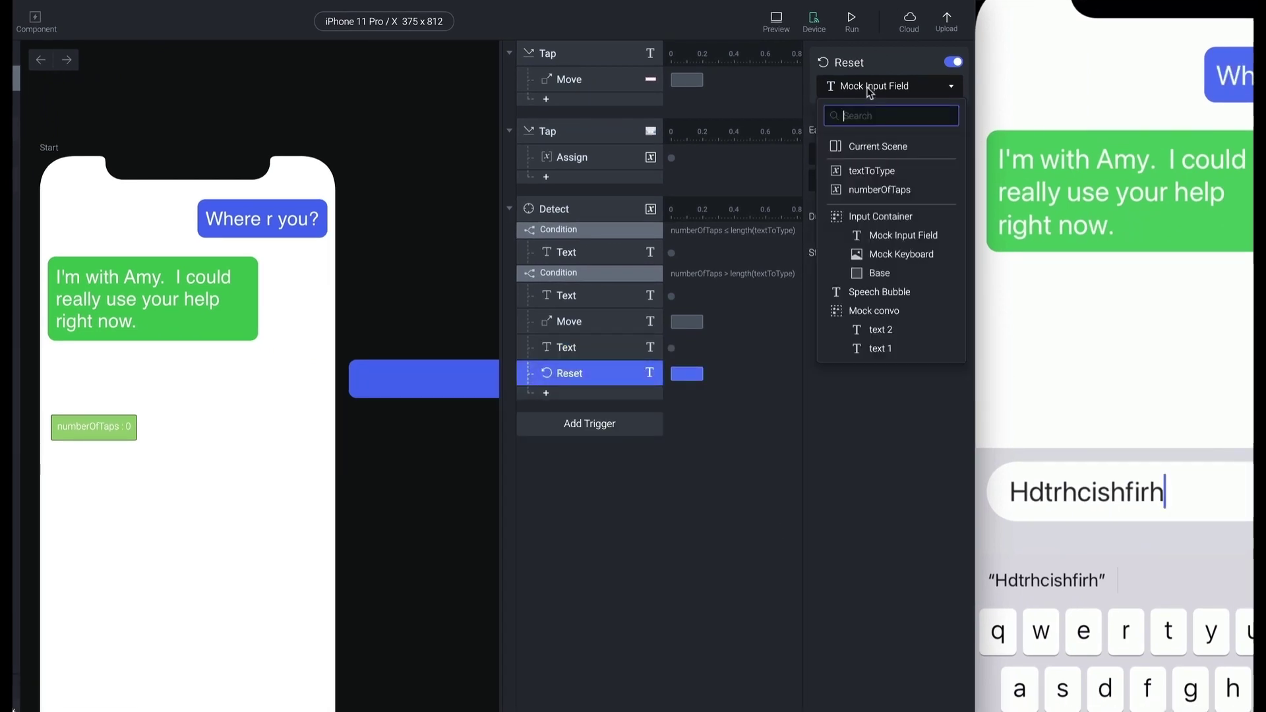
left_click(880, 216)
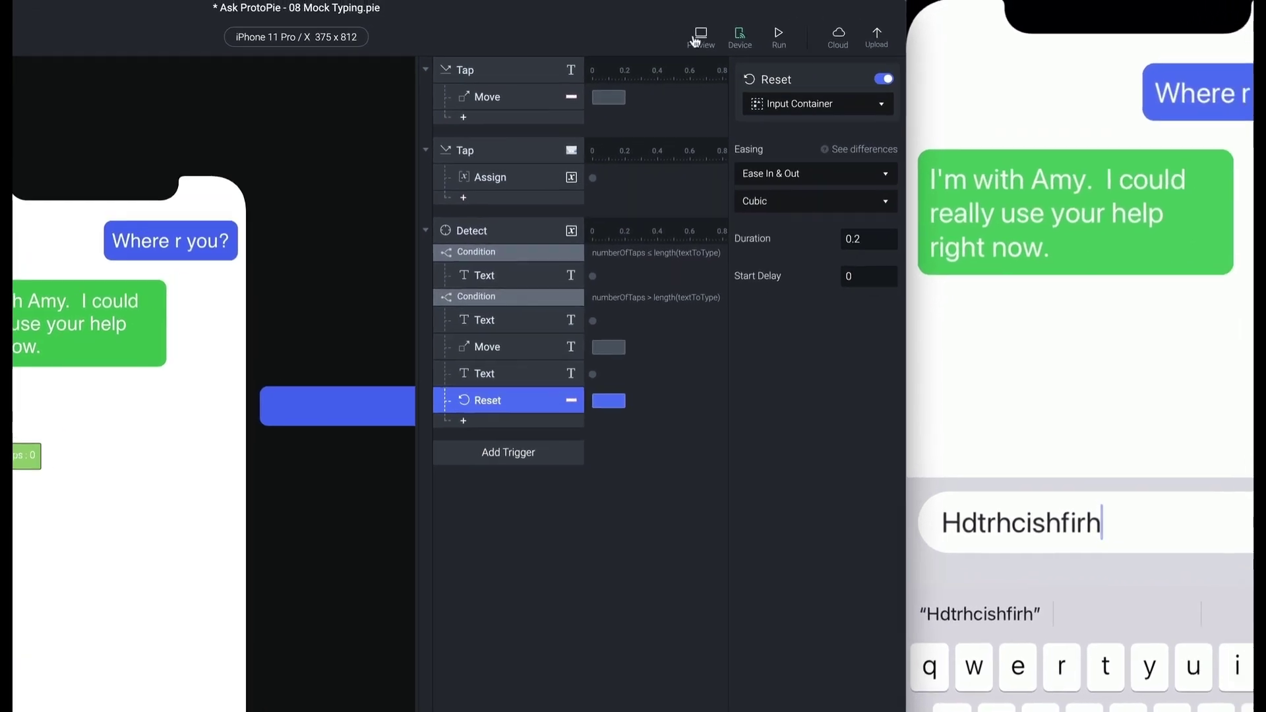
- Test the interaction in the preview by focusing the mock input, tapping the keyboard through the whole message and sending it
left_click(696, 41)
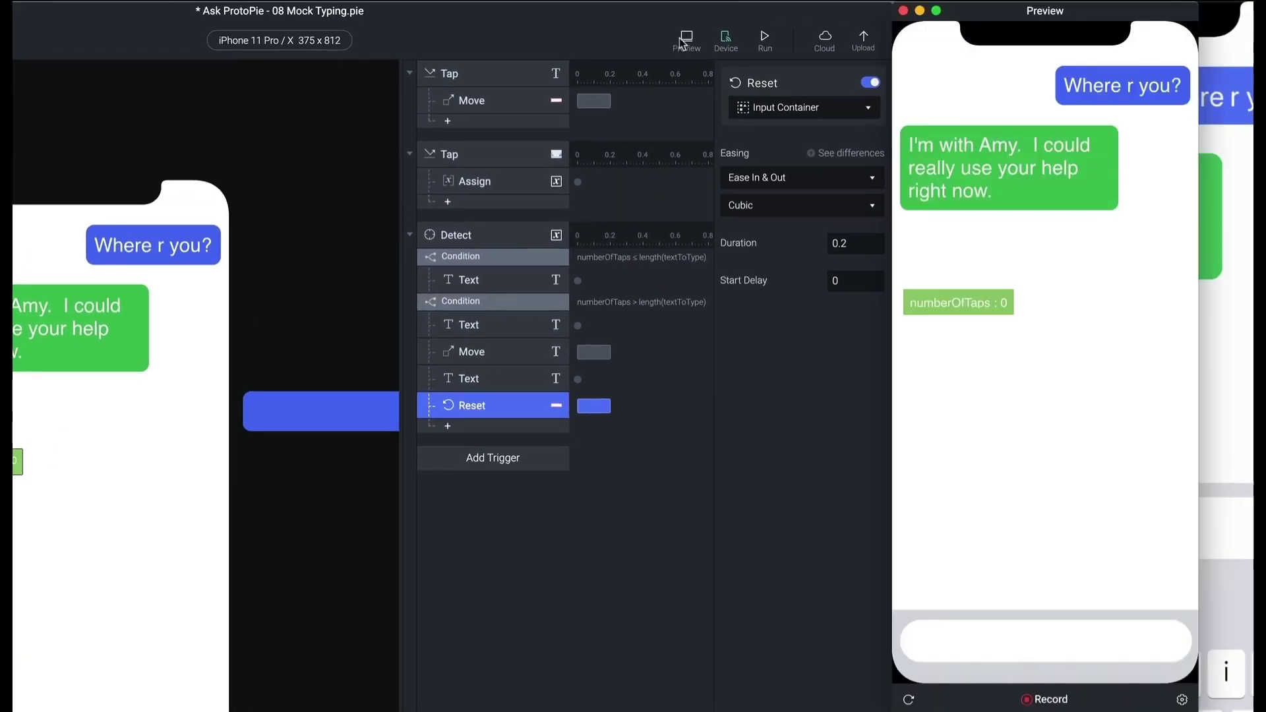
left_click(1018, 645)
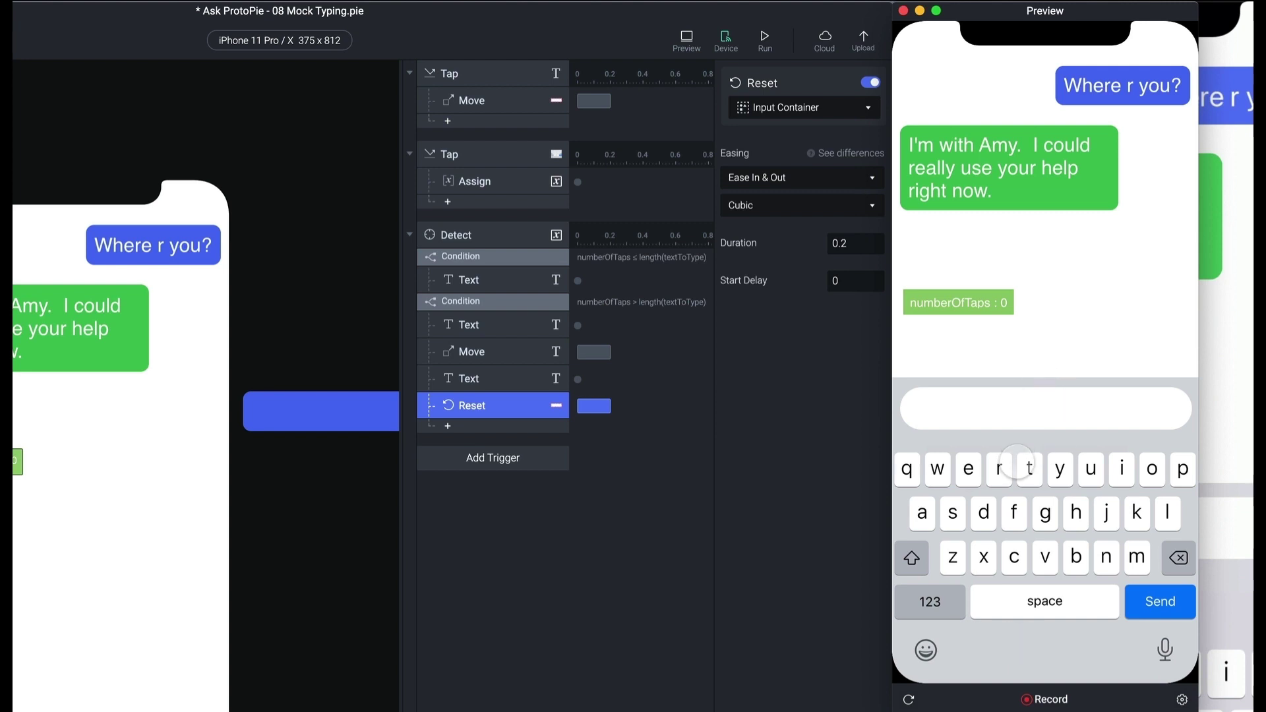
left_click(1017, 462)
left_click(986, 489)
double_click(996, 491)
left_click(1003, 491)
double_click(1111, 512)
double_click(1110, 512)
double_click(1109, 513)
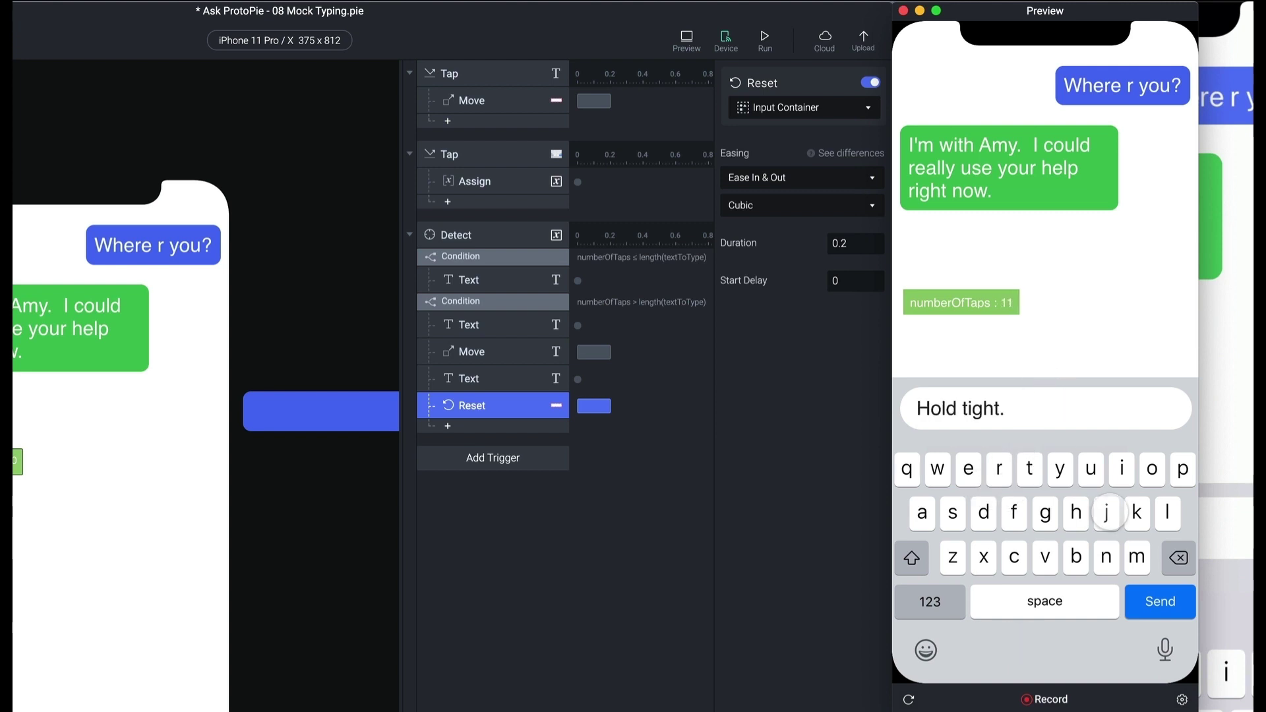
double_click(1108, 511)
double_click(1108, 512)
double_click(1109, 513)
left_click(1108, 512)
double_click(1109, 512)
double_click(1108, 512)
double_click(1109, 513)
left_click(1109, 512)
left_click(1109, 513)
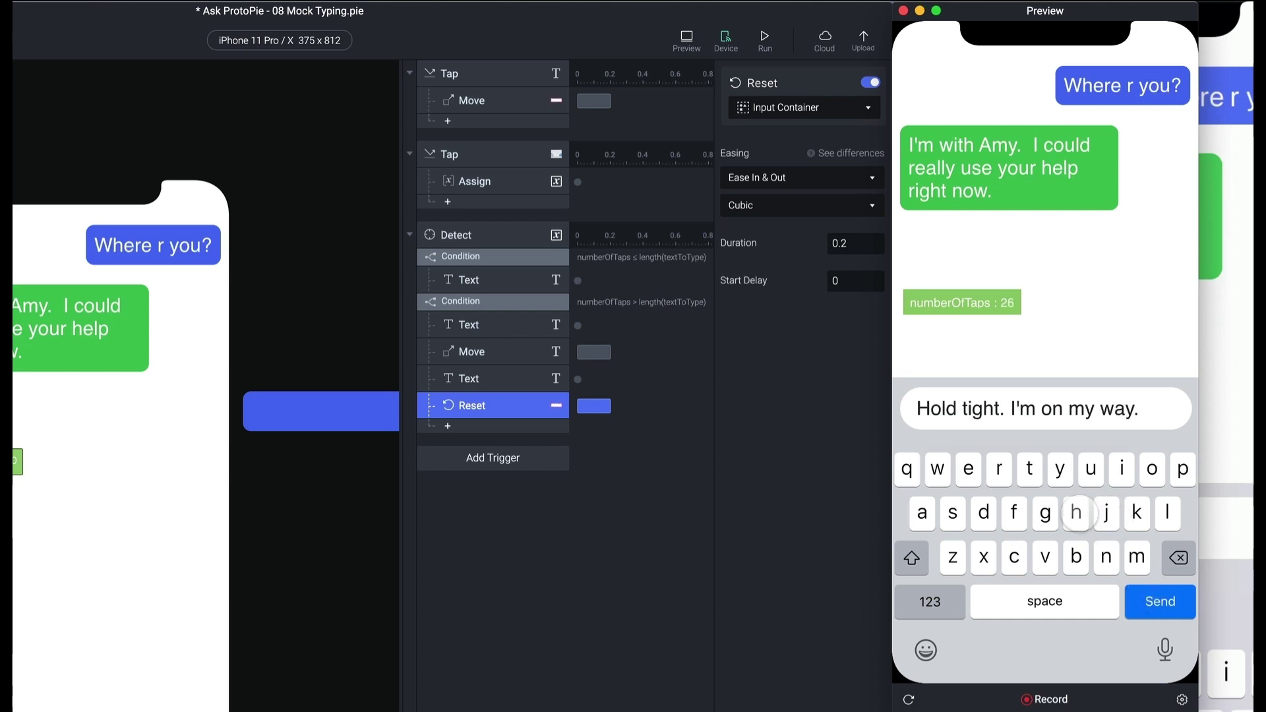
left_click(1159, 602)
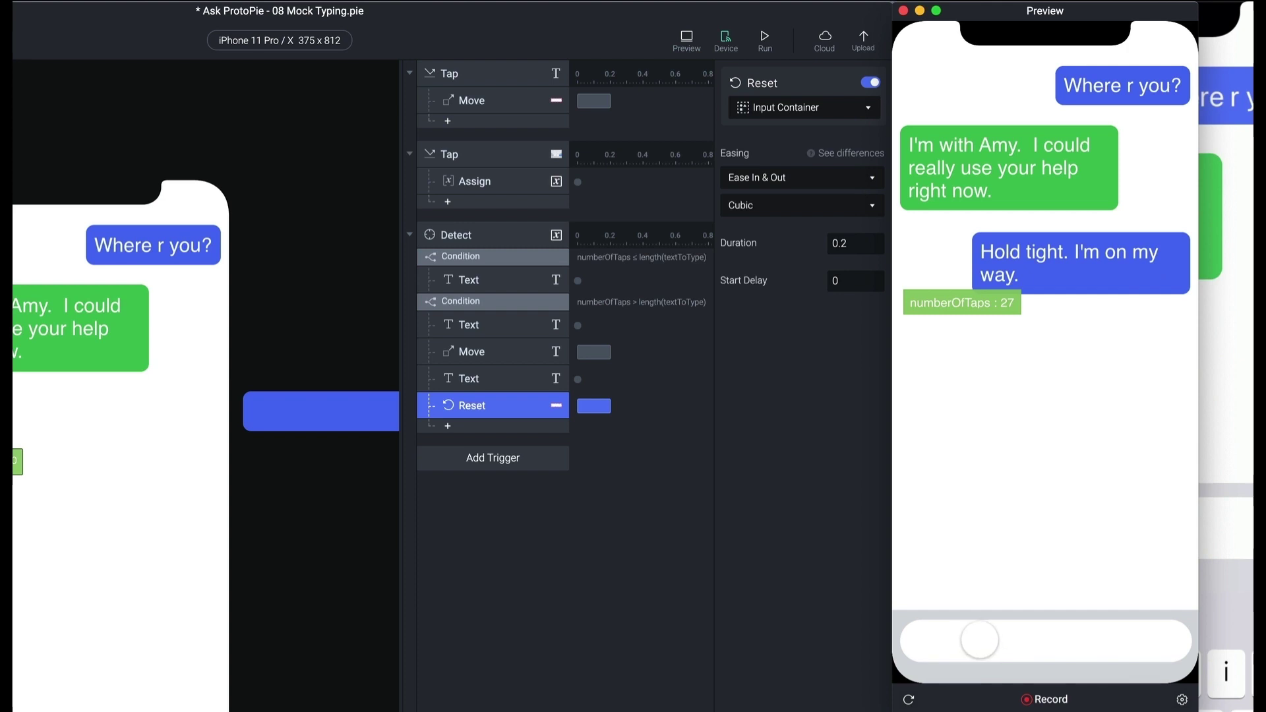
left_click(904, 12)
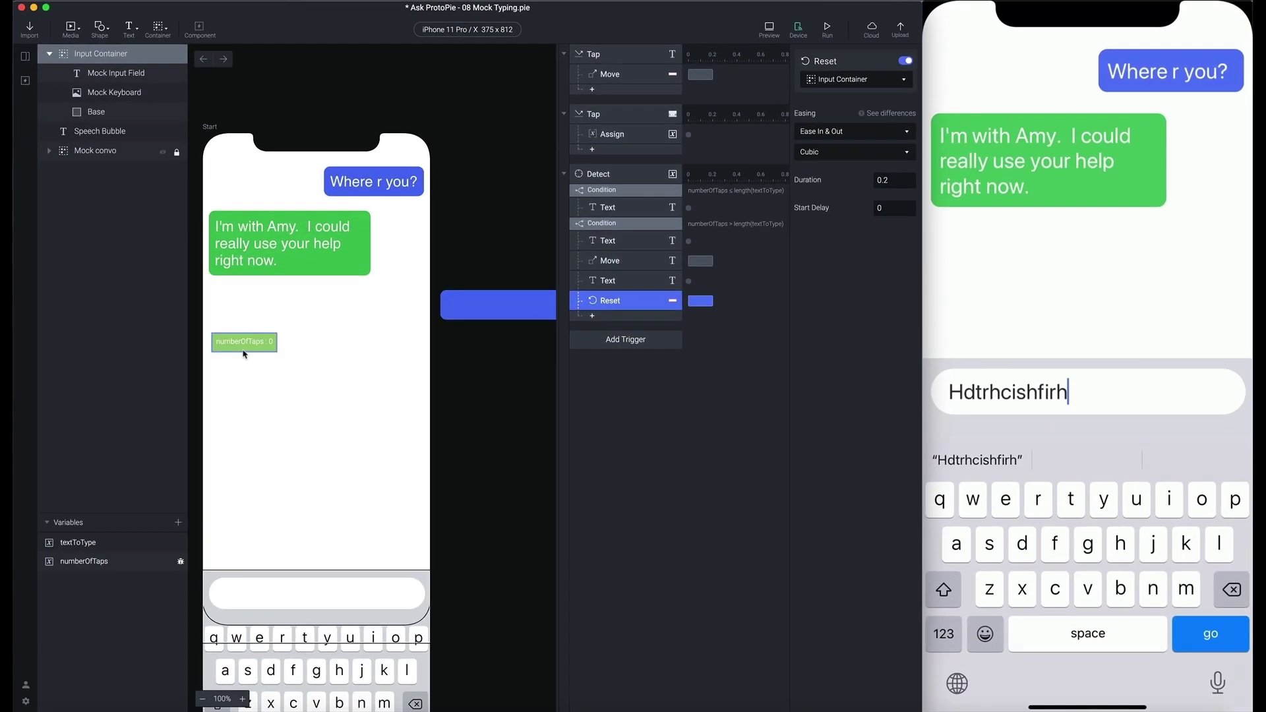
- Hide the numberOfTaps debug label on the canvas, and run the prototype on the connected device
left_click(17, 461)
left_click(181, 561)
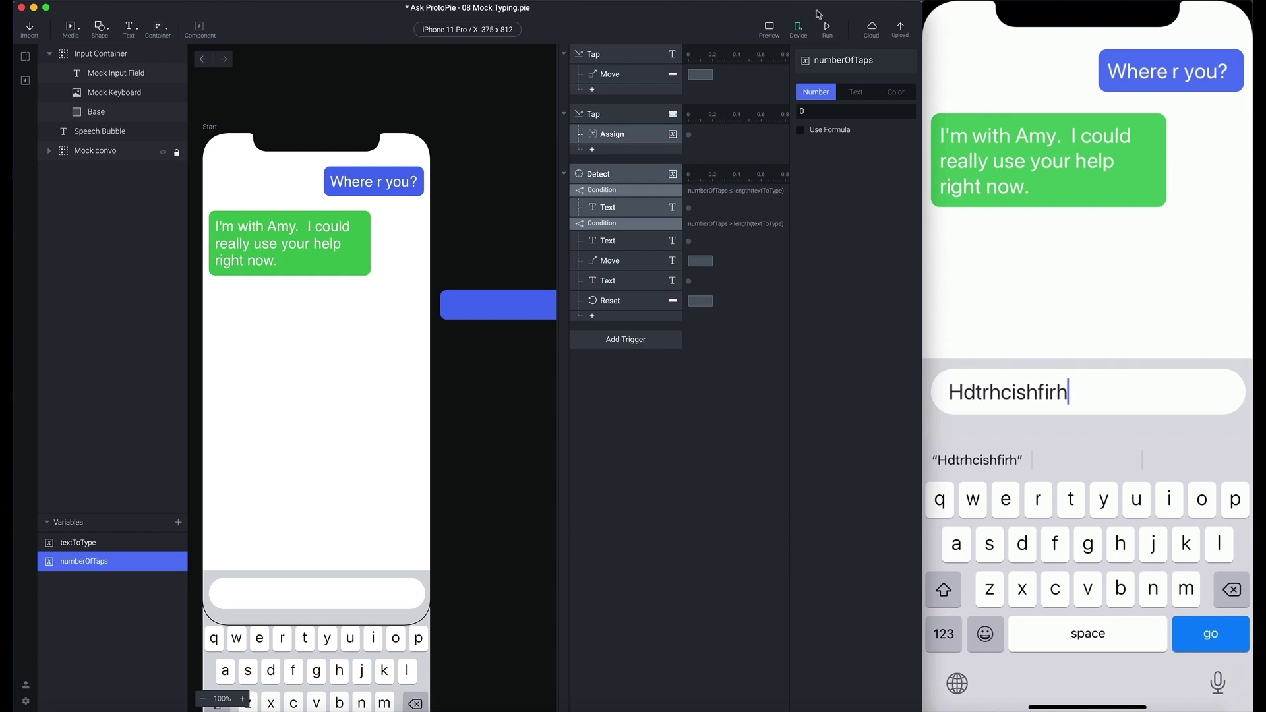
left_click(827, 27)
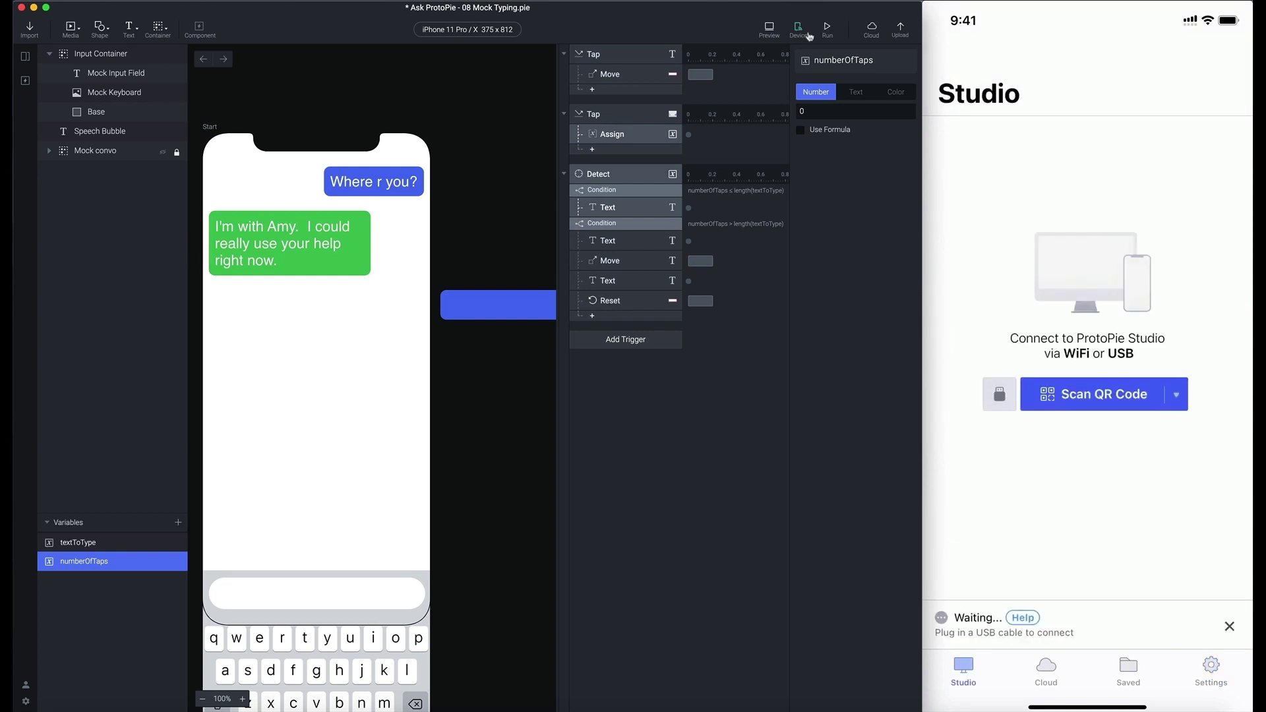
left_click(826, 31)
left_click(826, 29)
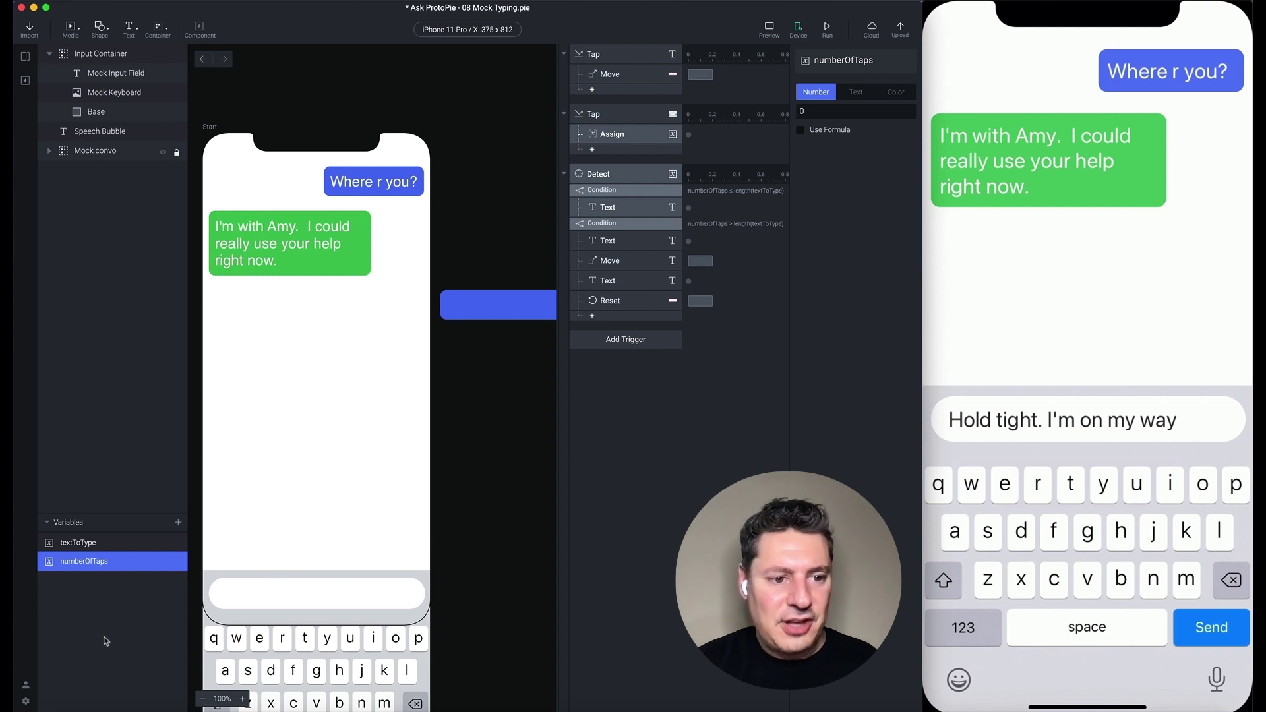
- Set the textToType variable's text to "OMW", rejecting the autocorrect suggestion, and run the prototype on the device again
left_click(93, 543)
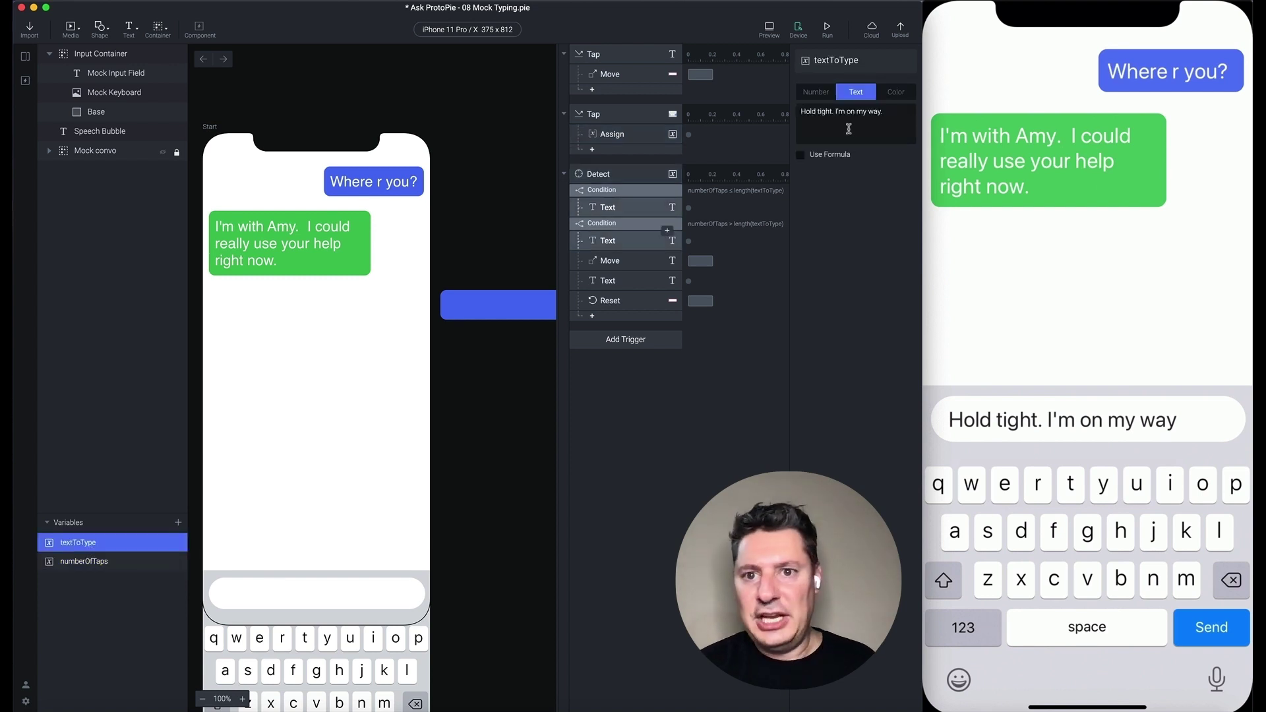
left_click(889, 116)
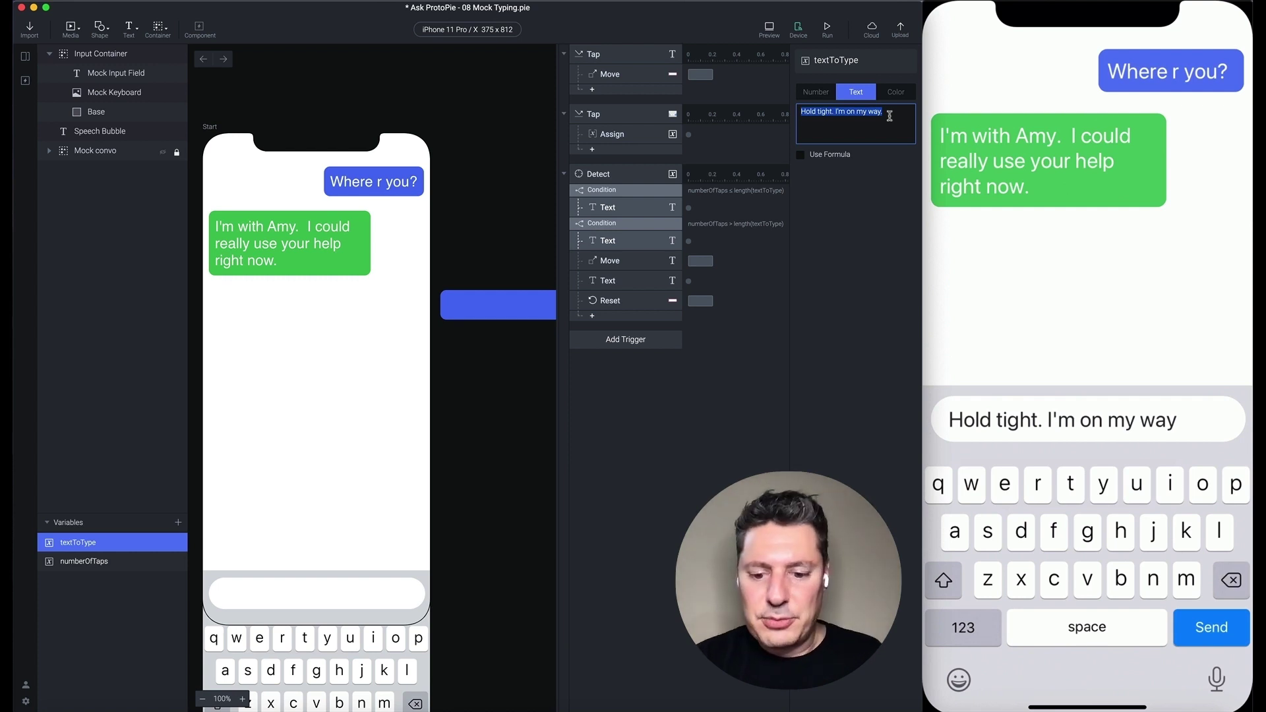
type("MW")
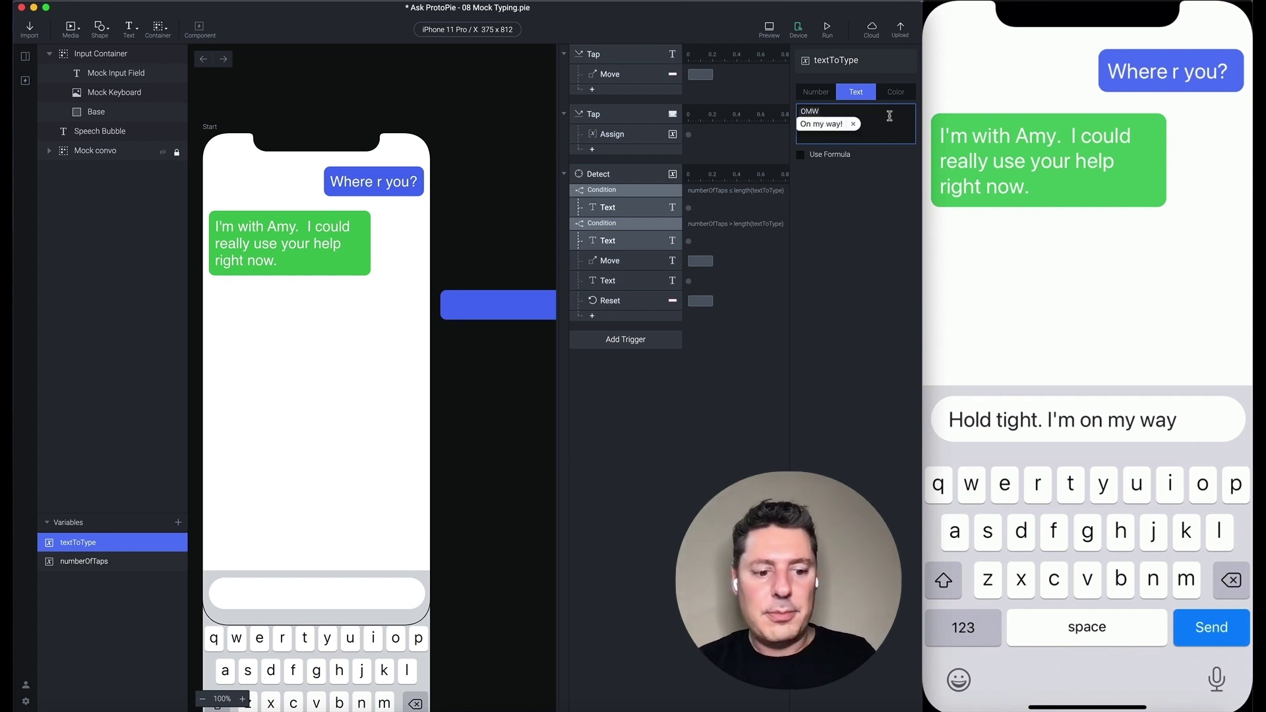
key("Escape")
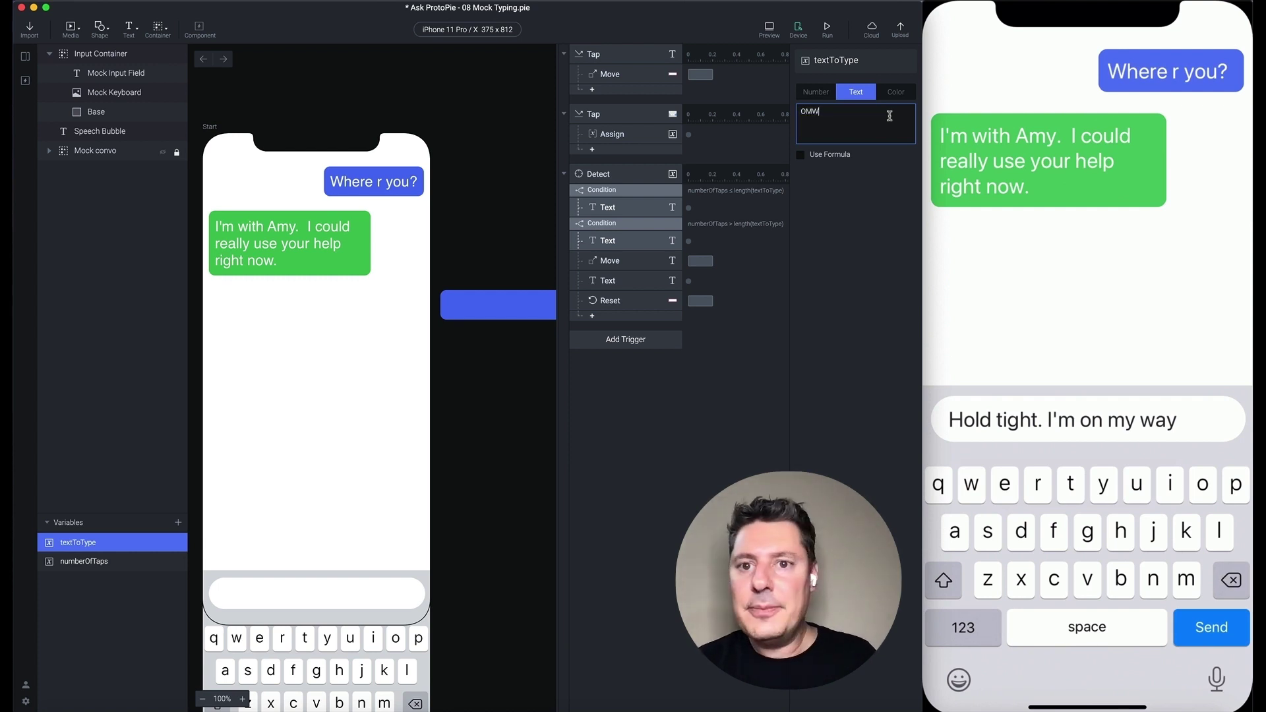
left_click(855, 242)
left_click(825, 29)
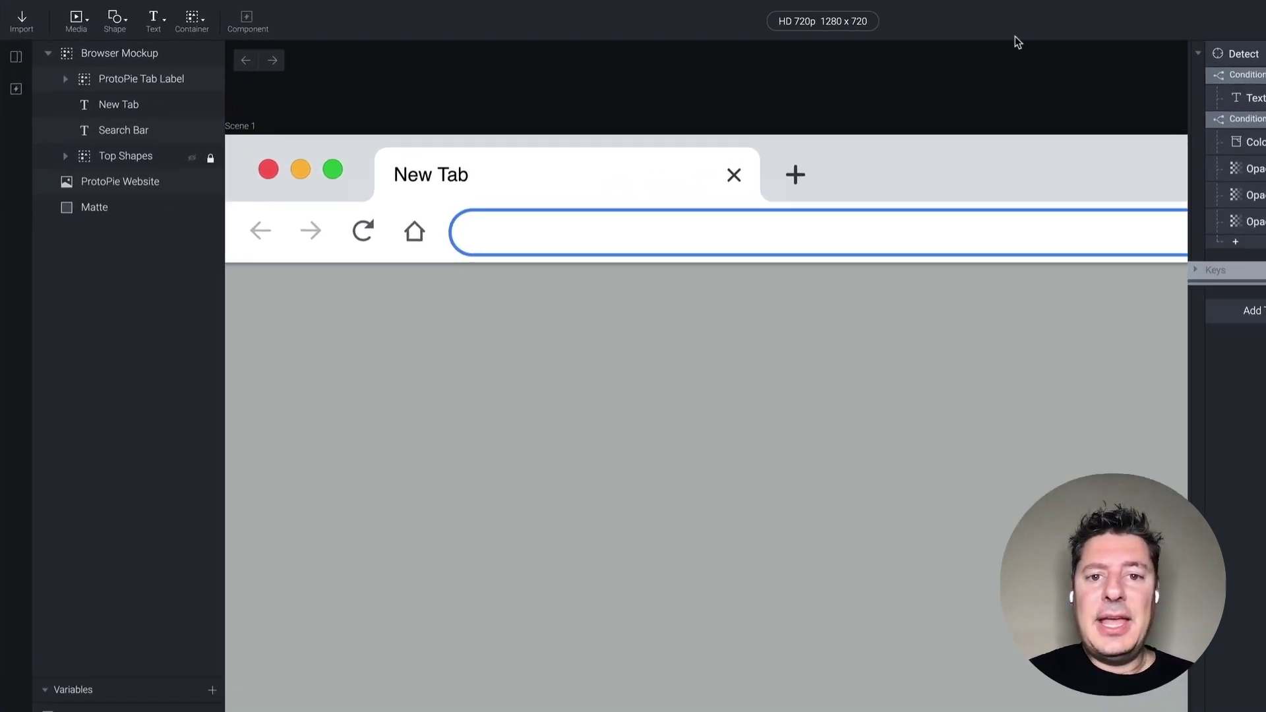
- Examine the variables and the Keys trigger group in the 08b Mock Typing - Desktop file
left_click(366, 267)
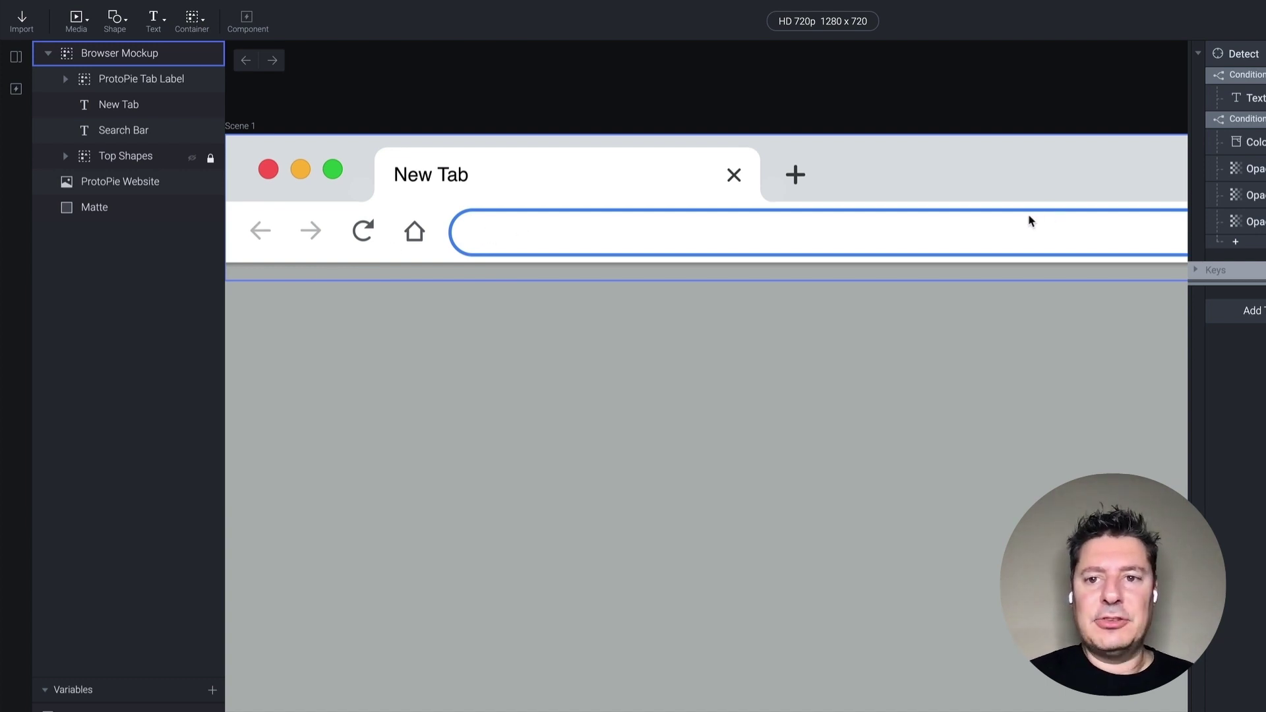
left_click(1078, 78)
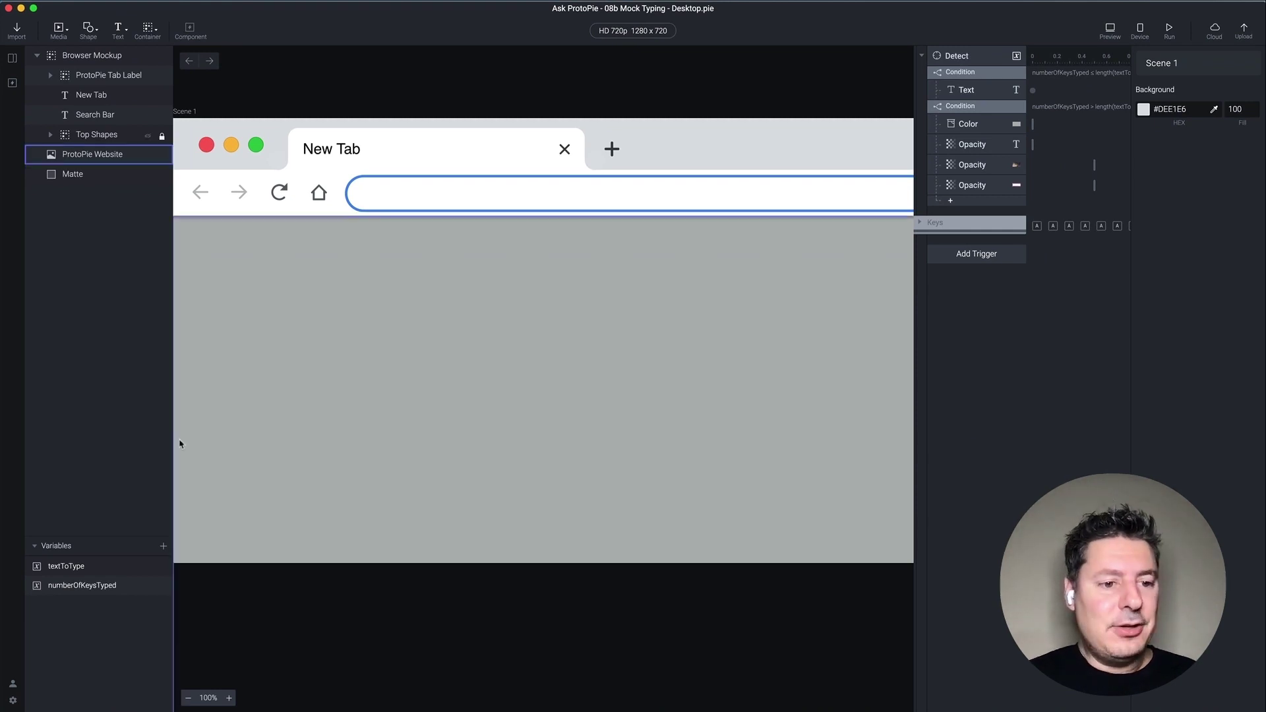
left_click(89, 565)
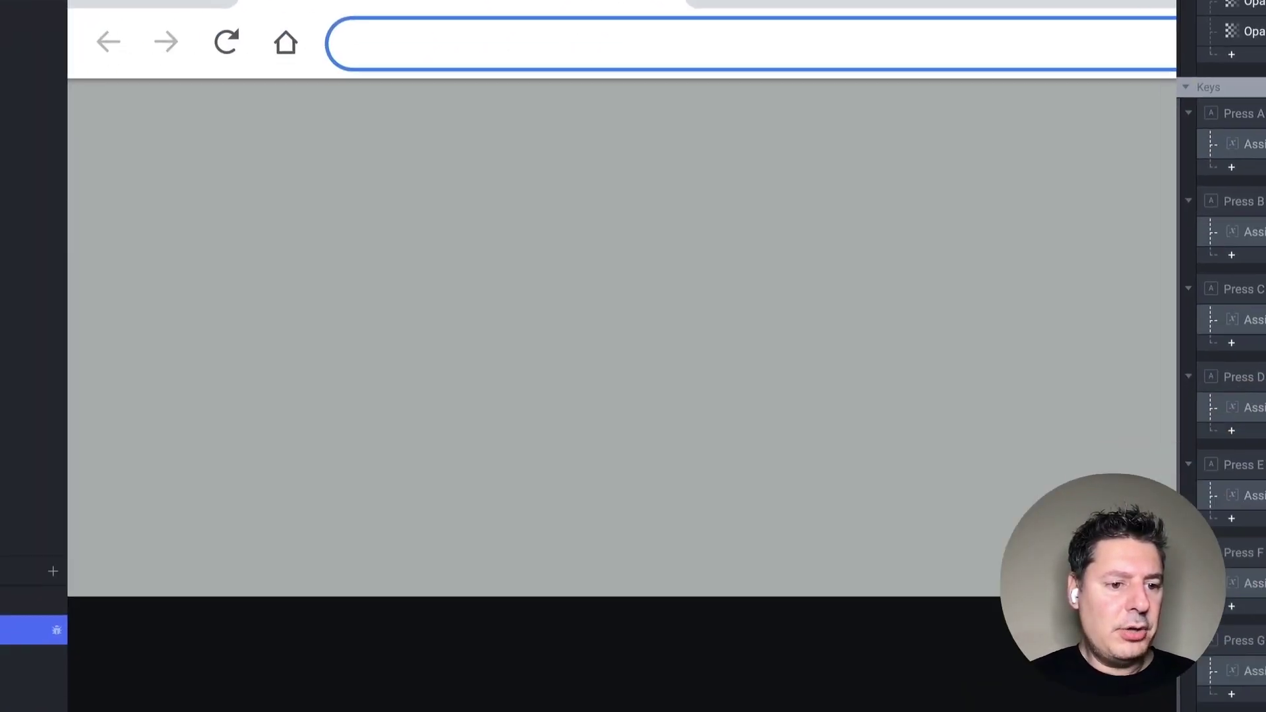
left_click(162, 523)
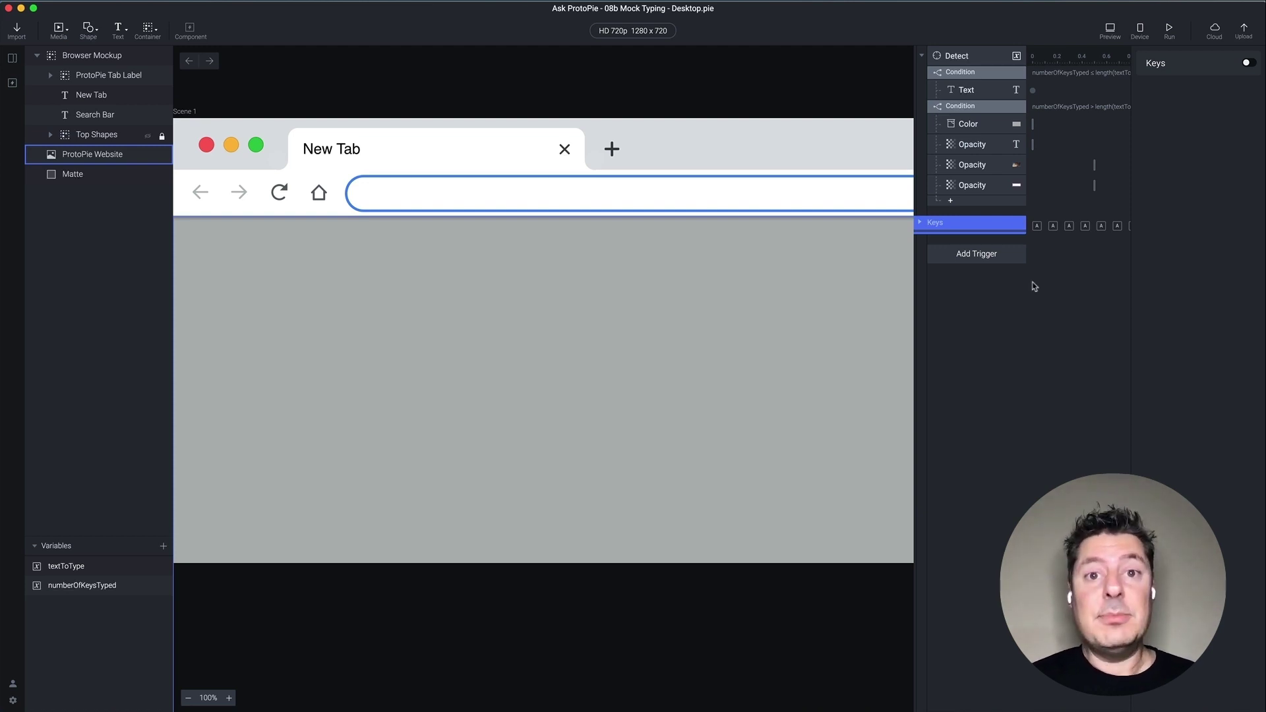
- Add a keyboard Press trigger to the desktop scene and assign it to the A key
left_click(976, 263)
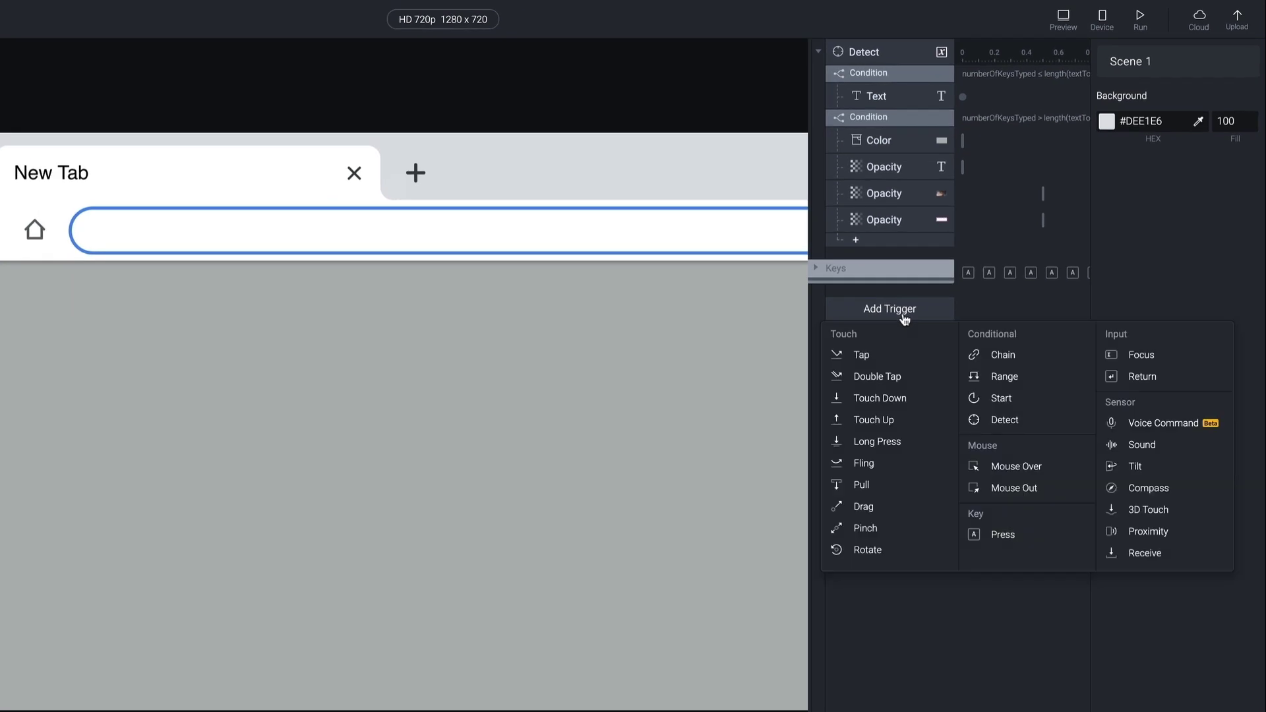
left_click(1002, 536)
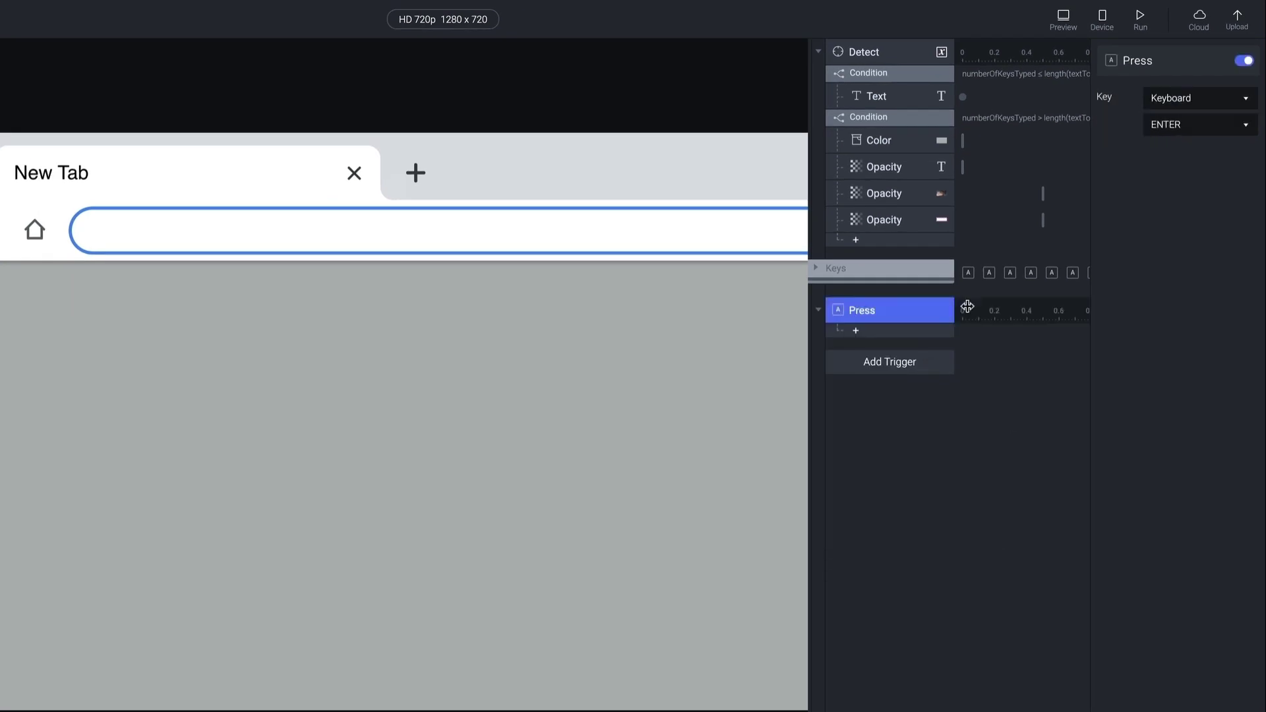
left_click(1172, 127)
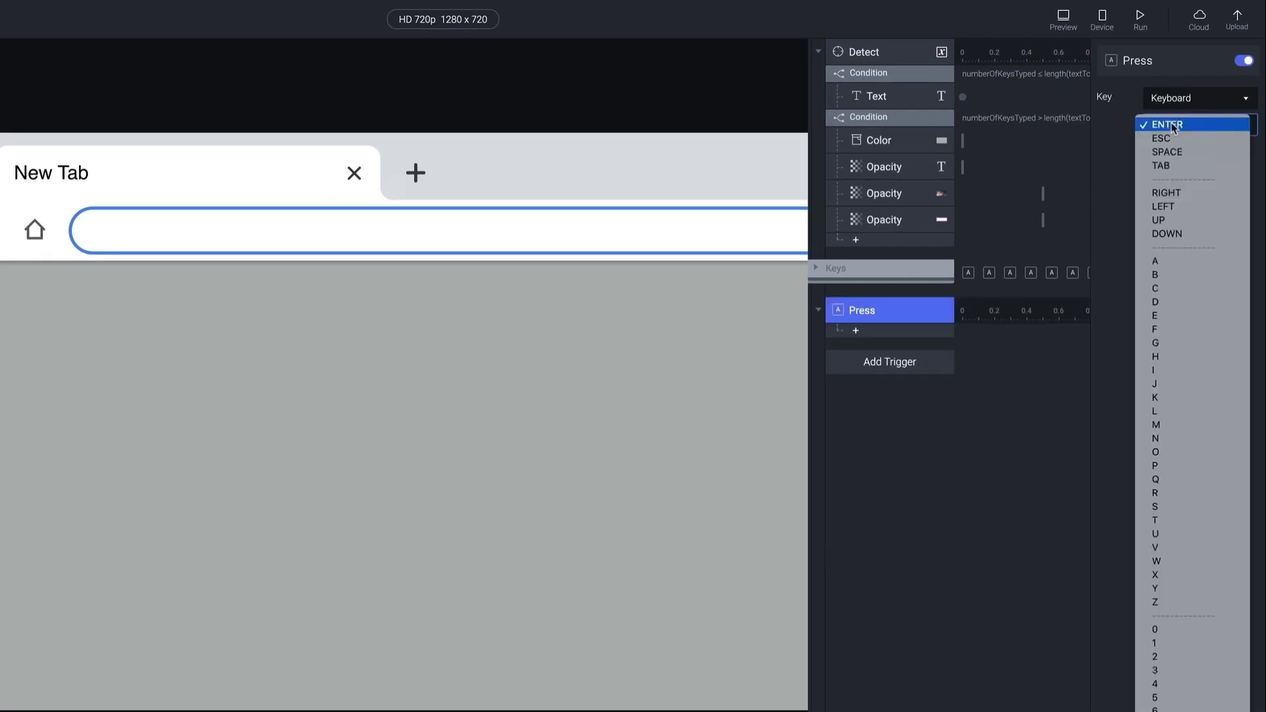
left_click(1165, 264)
- Add an Assign response under the A-key Press trigger, targeting the numberOfKeysTyped variable
left_click(879, 330)
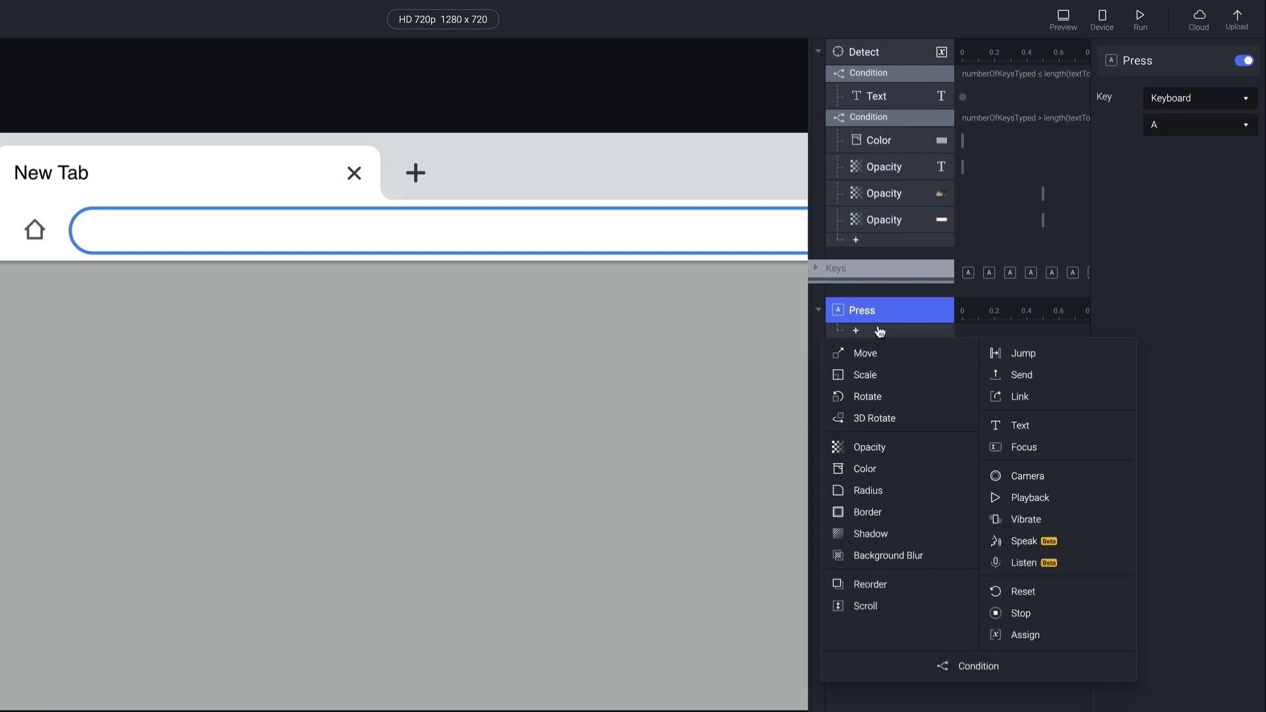
left_click(1046, 634)
left_click(1171, 88)
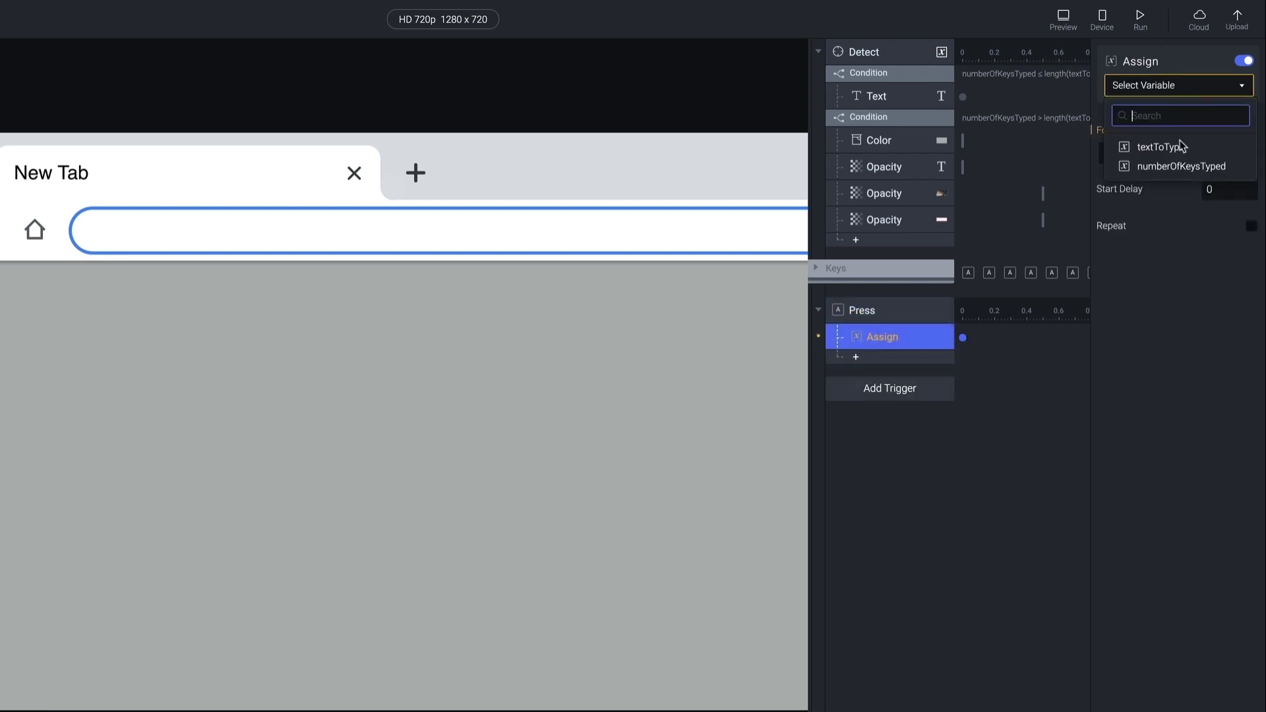
left_click(1197, 168)
- Set the Assign response's formula to numberOfKeysTyped + 1
left_click(1242, 156)
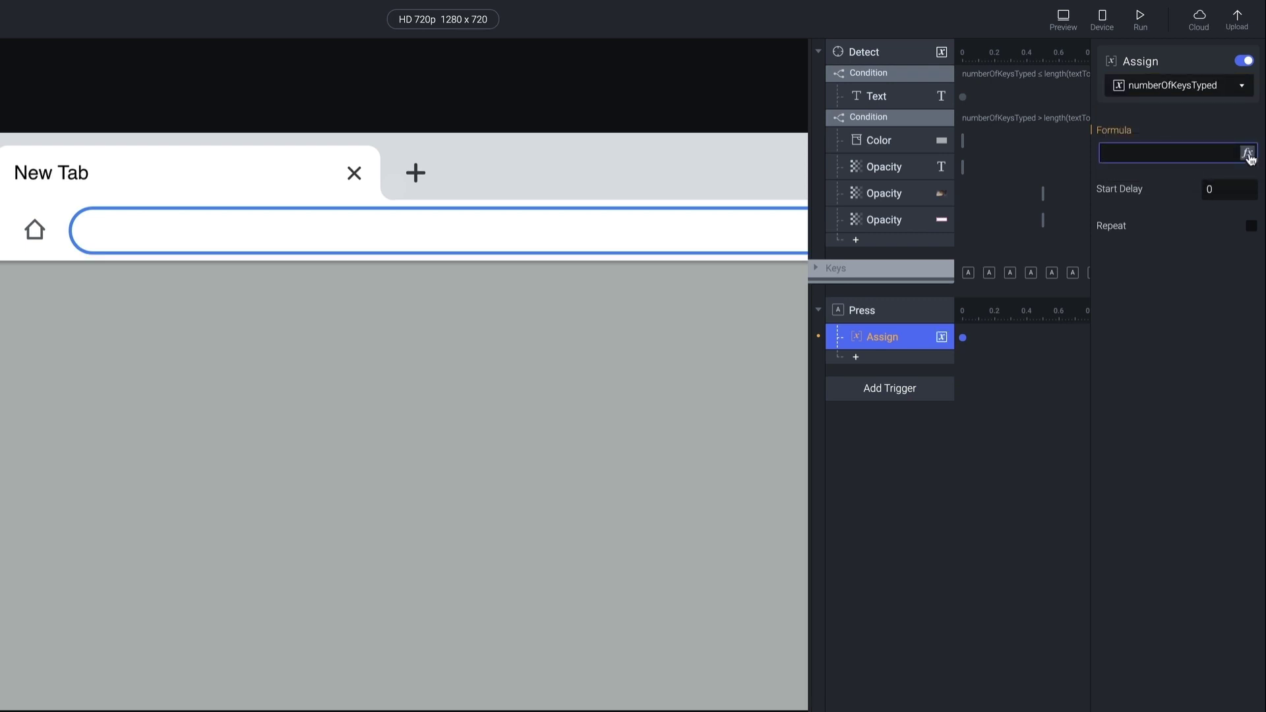
left_click(1242, 156)
left_click(1201, 153)
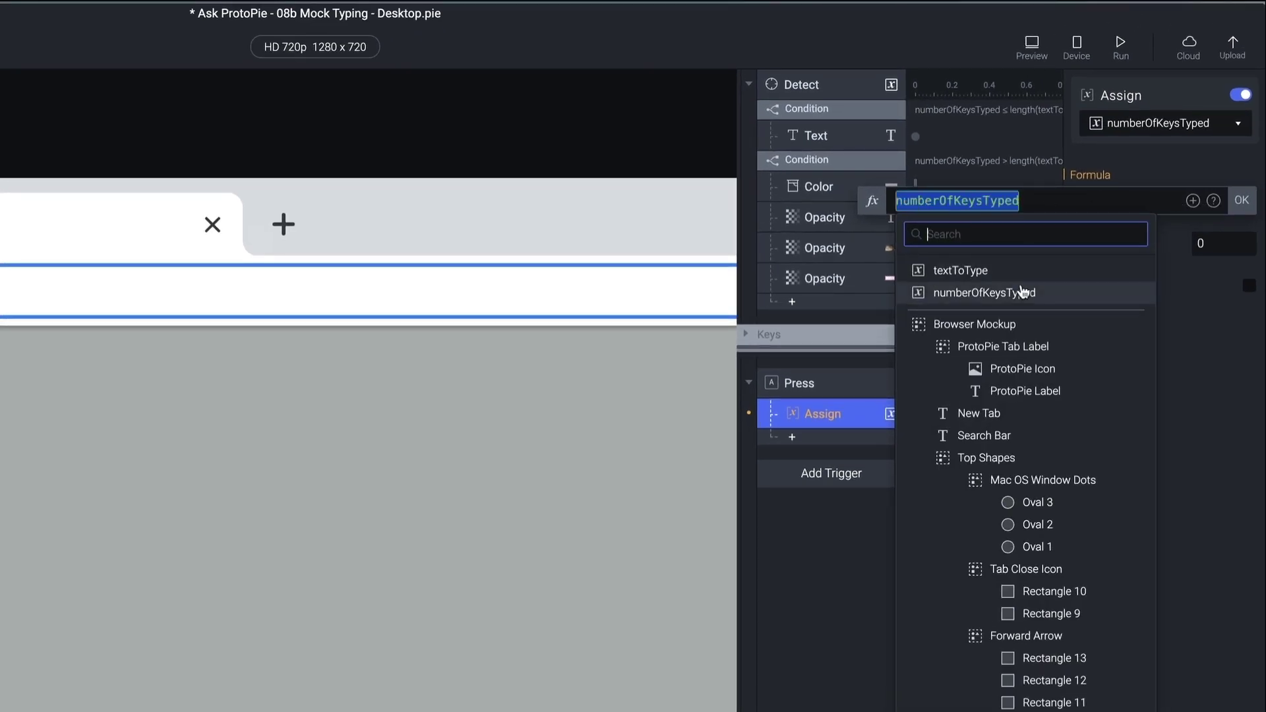
left_click(1026, 292)
type("+ 1")
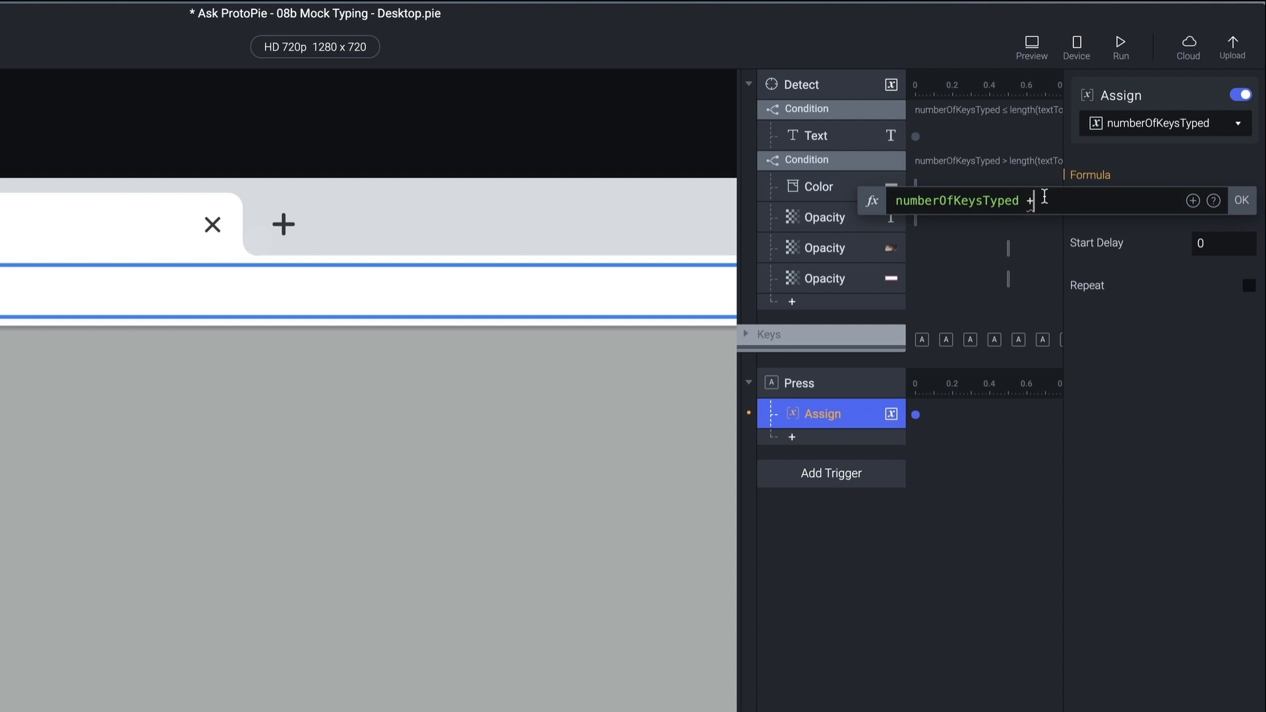
left_click(1242, 200)
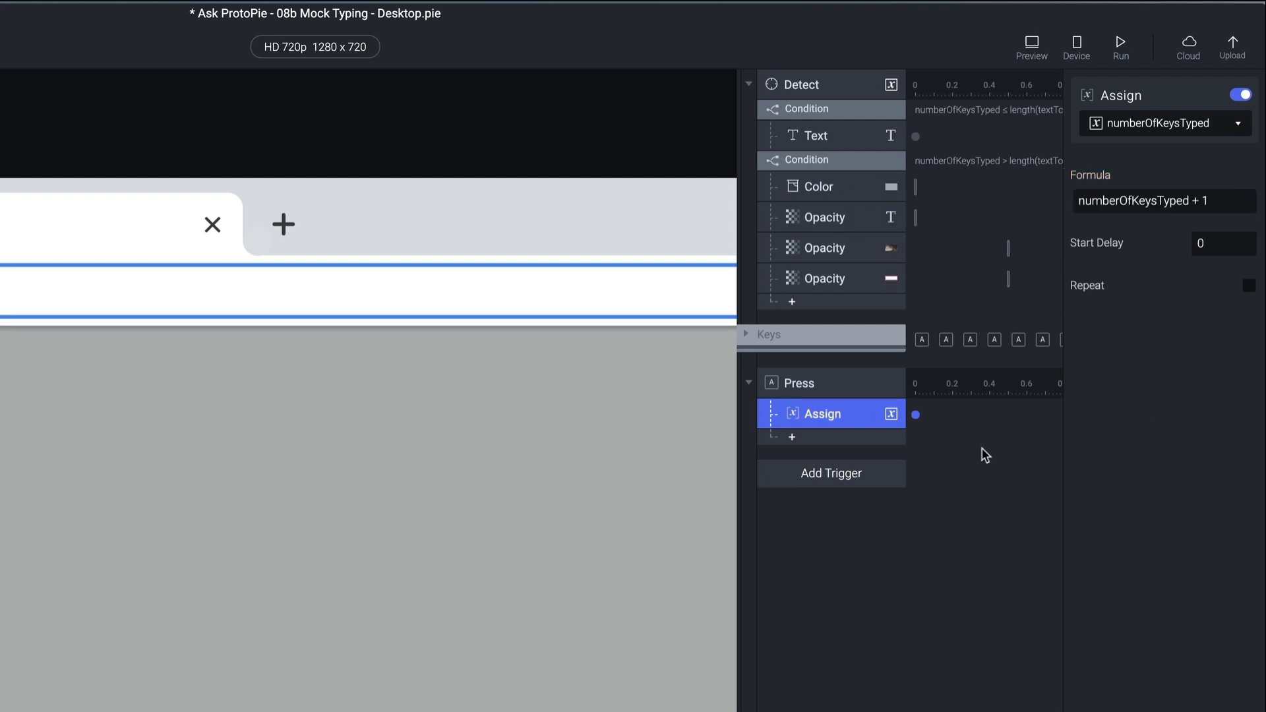
- Add a second keyboard Press trigger below the first and assign it to the B key
left_click(839, 473)
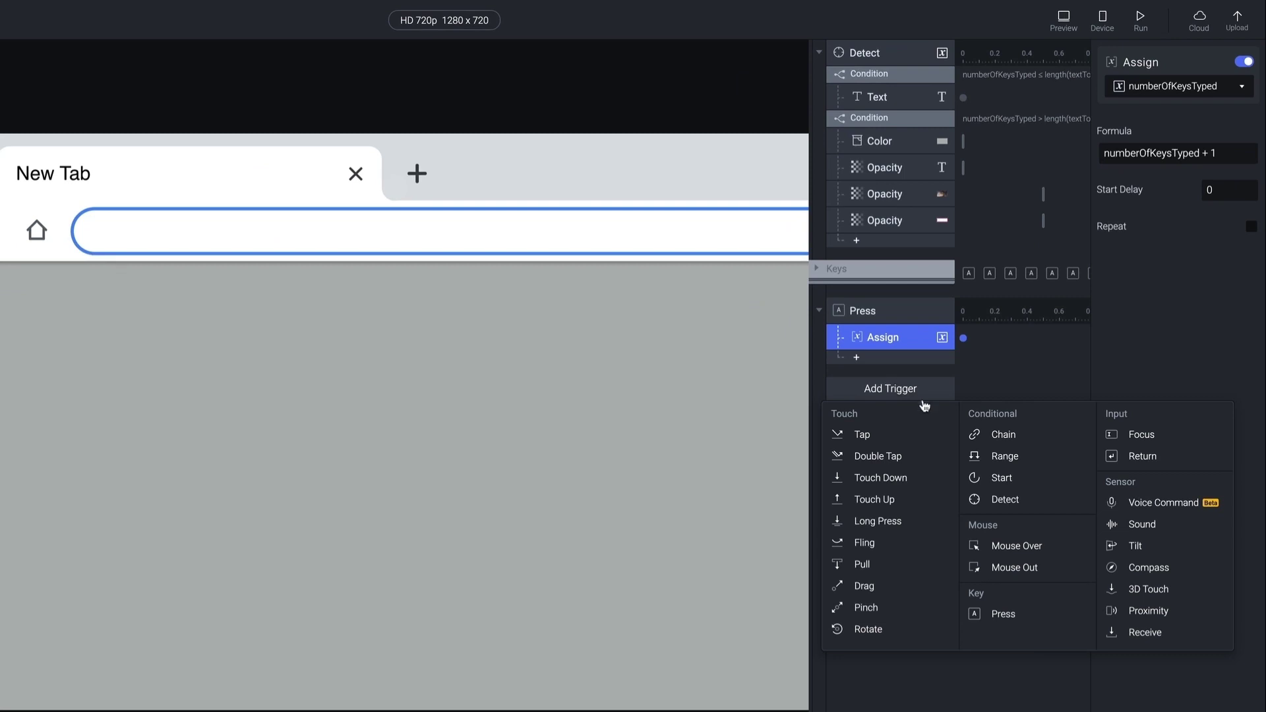
left_click(1003, 614)
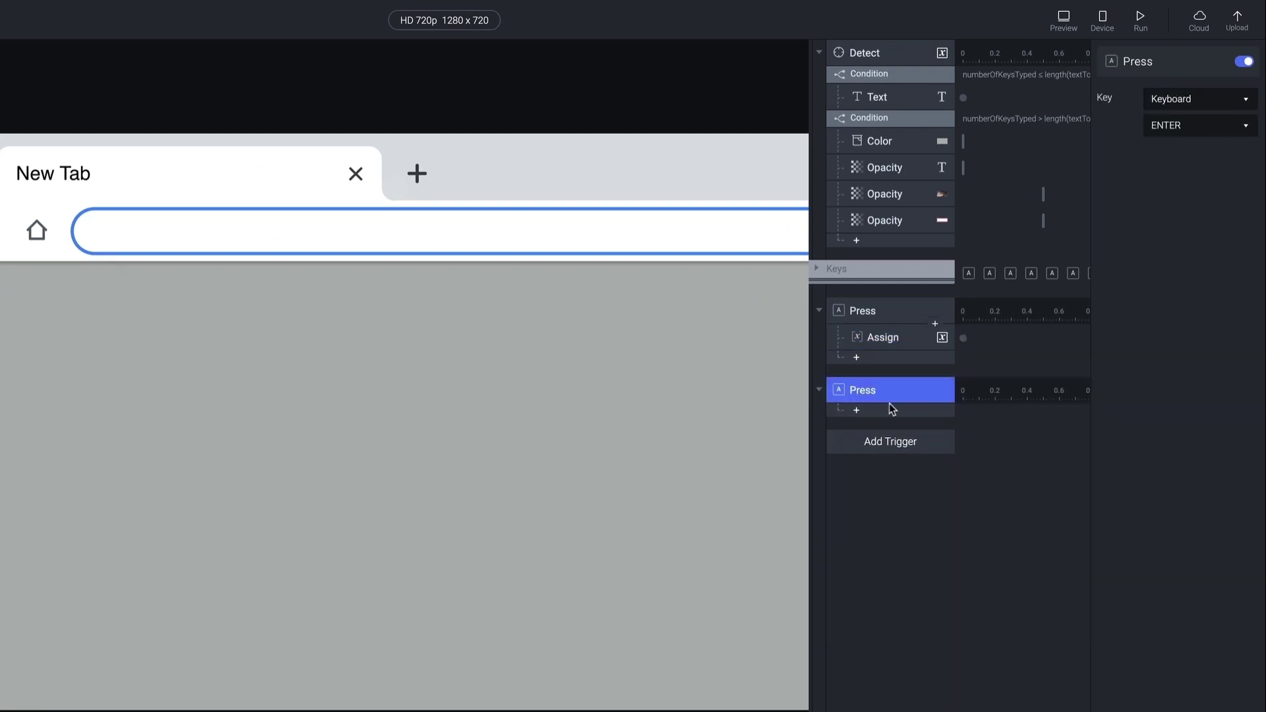
left_click(1177, 125)
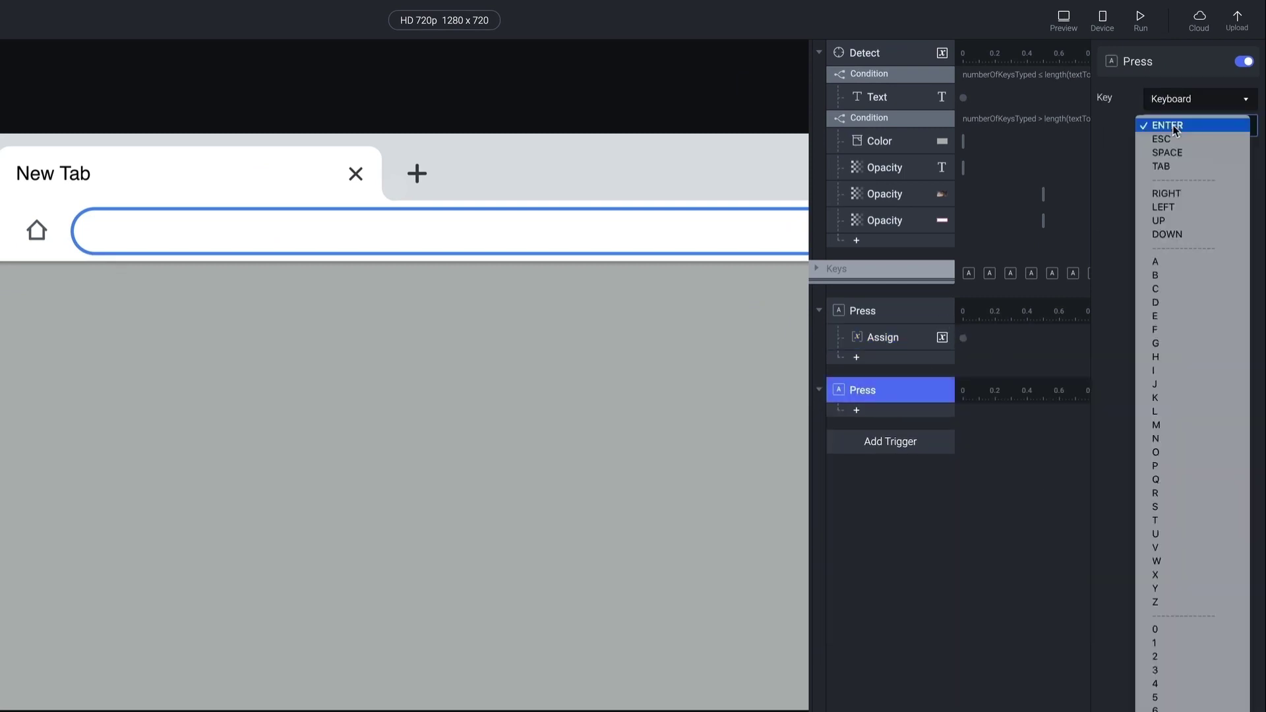
left_click(1180, 276)
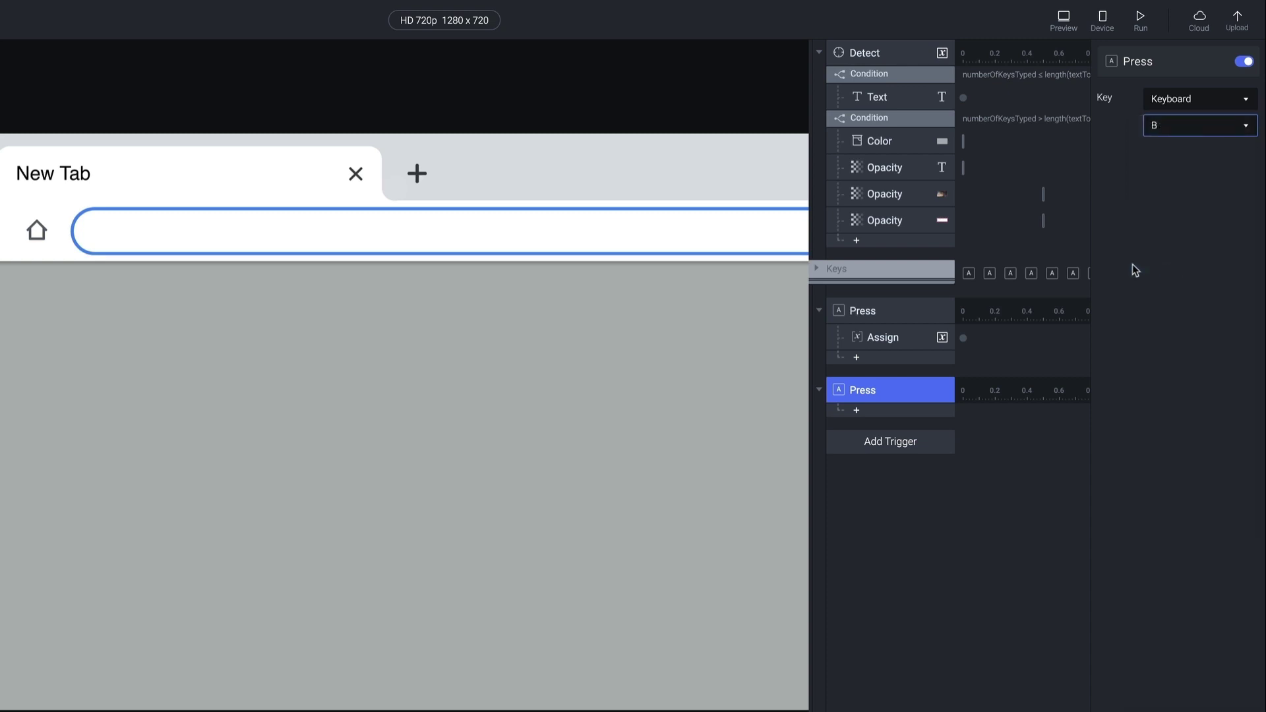
- Copy the Assign response from the A-key Press trigger into the B-key Press trigger
left_click(874, 411)
left_click(886, 337)
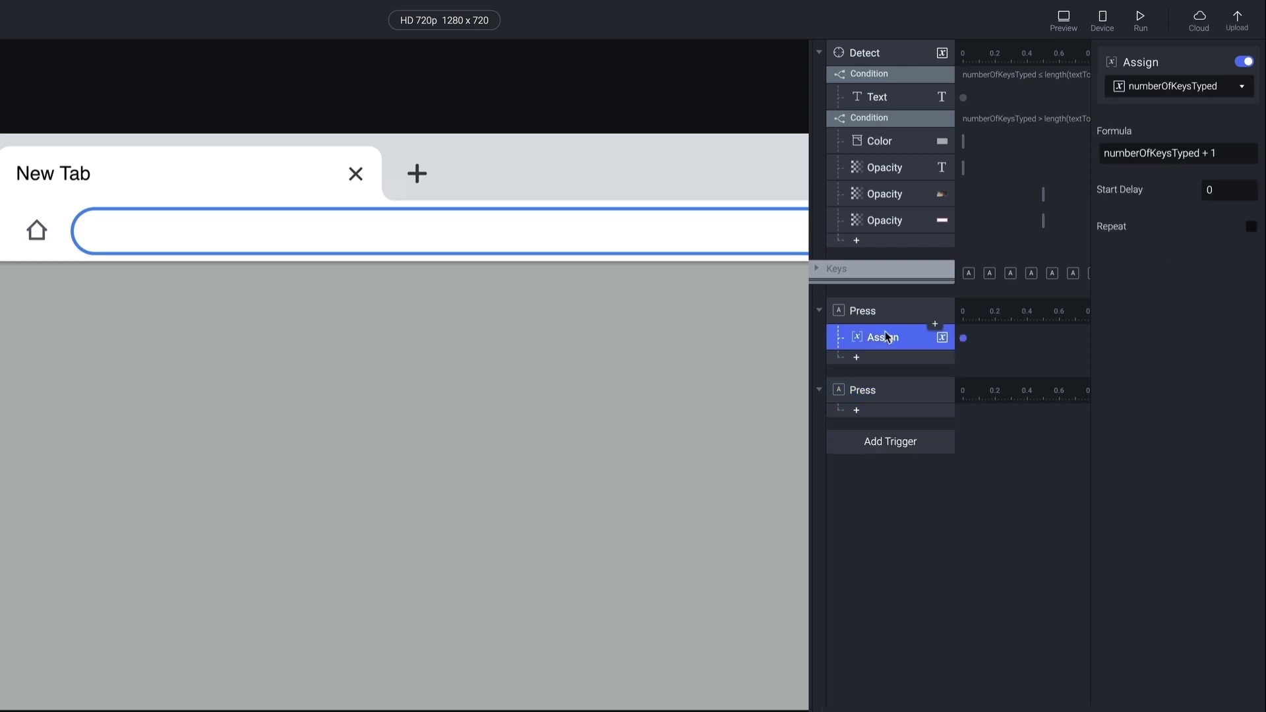
left_click(877, 391)
key("ctrl+v")
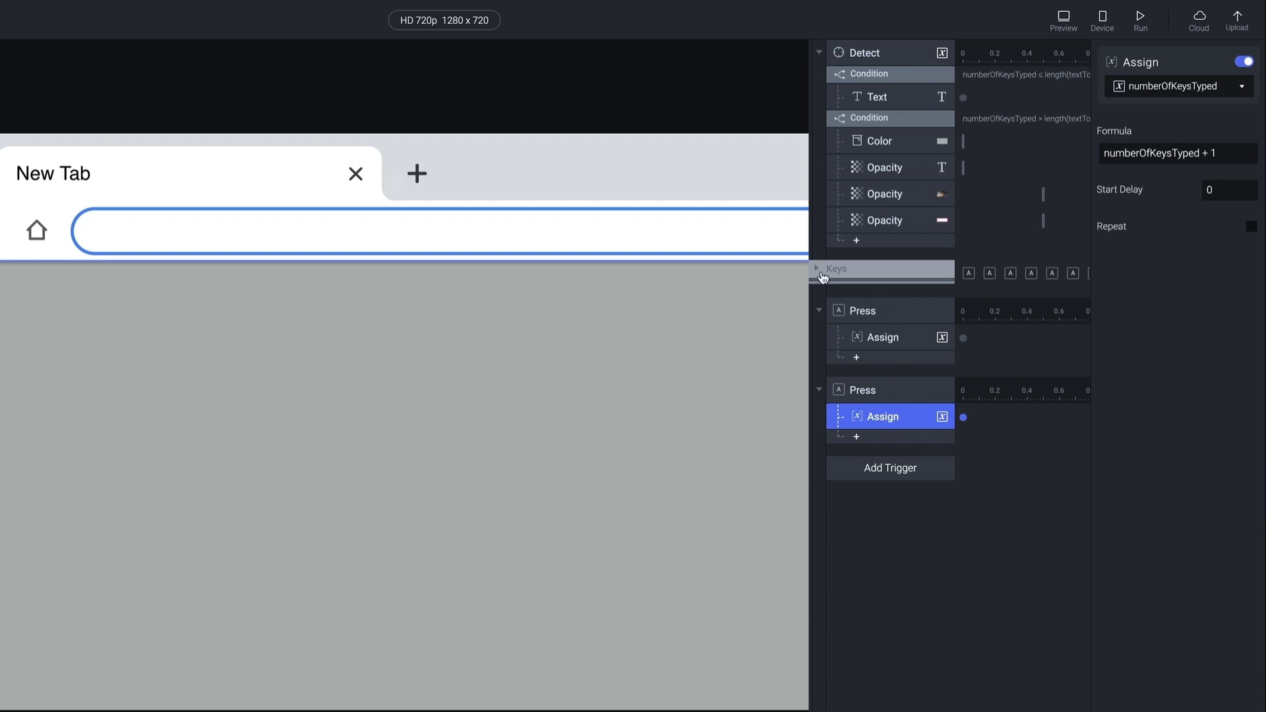
- Delete the separate A-key and B-key Press triggers below the Keys group
left_click(908, 306)
key("Delete")
left_click(902, 311)
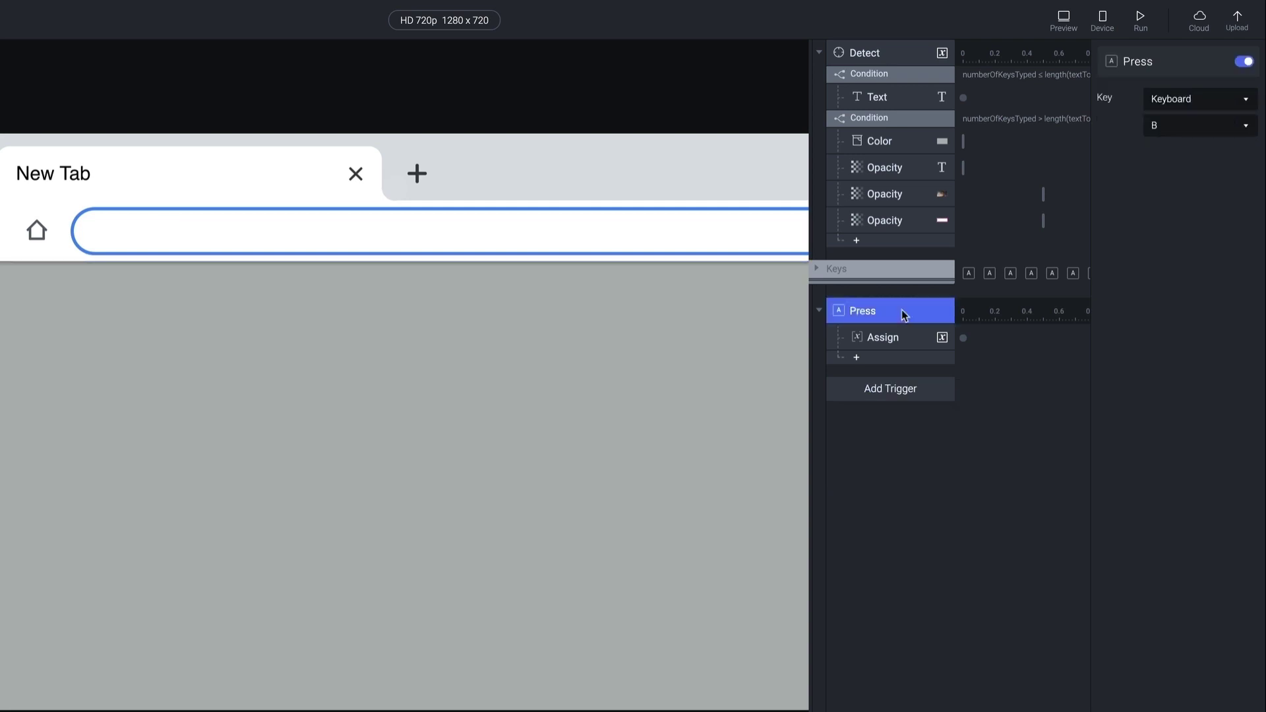
key("Delete")
- Enable the disabled Keys trigger group and expand it
left_click(933, 274)
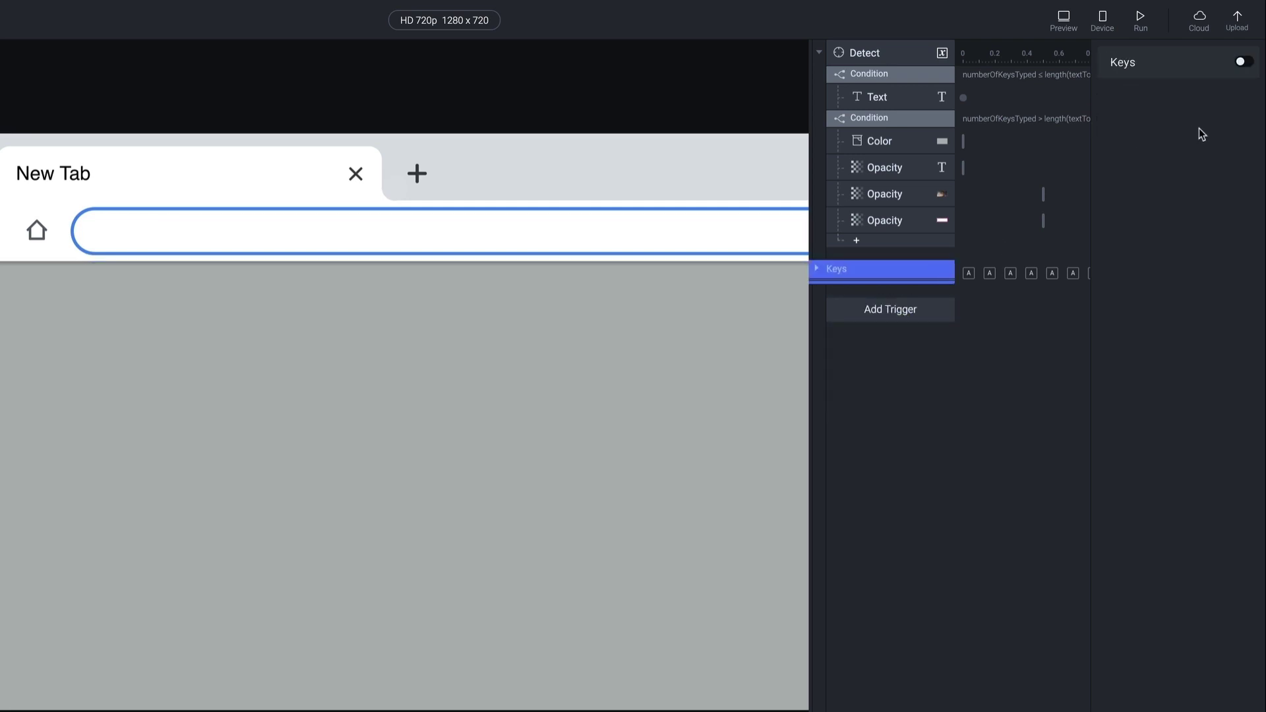
left_click(1242, 60)
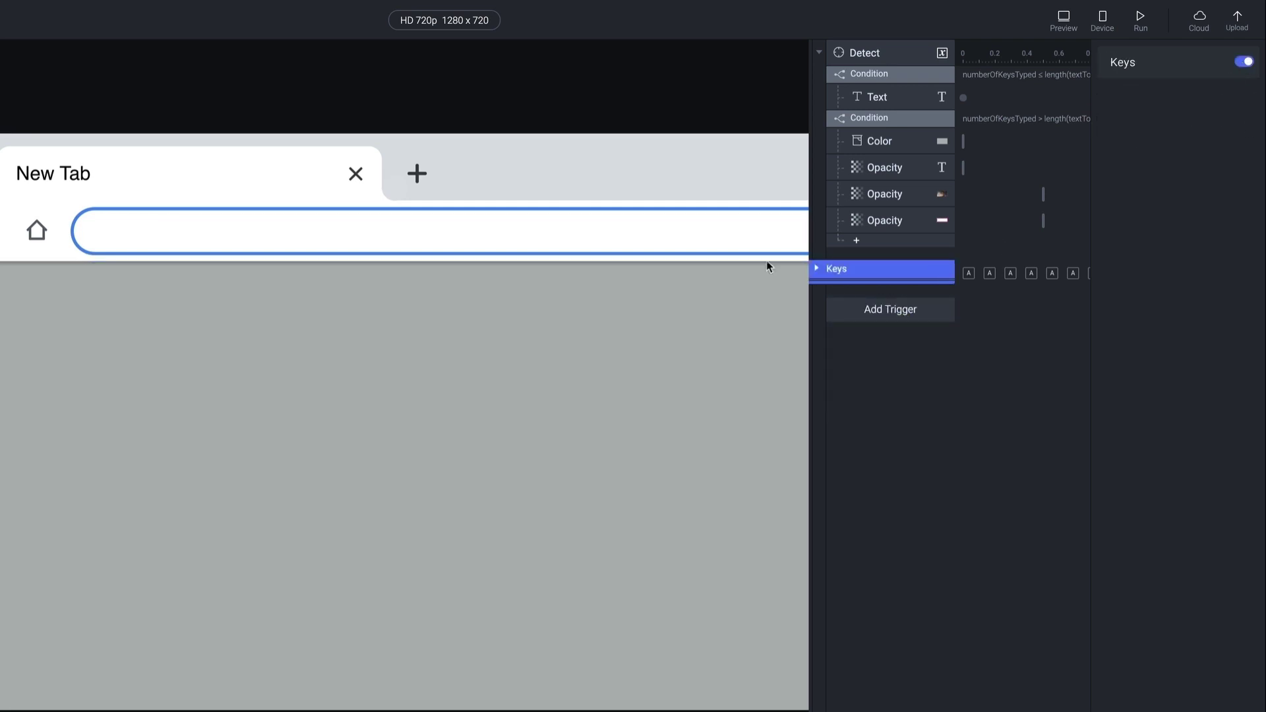
left_click(817, 269)
- Review the Press triggers in the Keys group and the formula of Press A's Assign response, and collapse the group
scroll(883, 347, "down", 20)
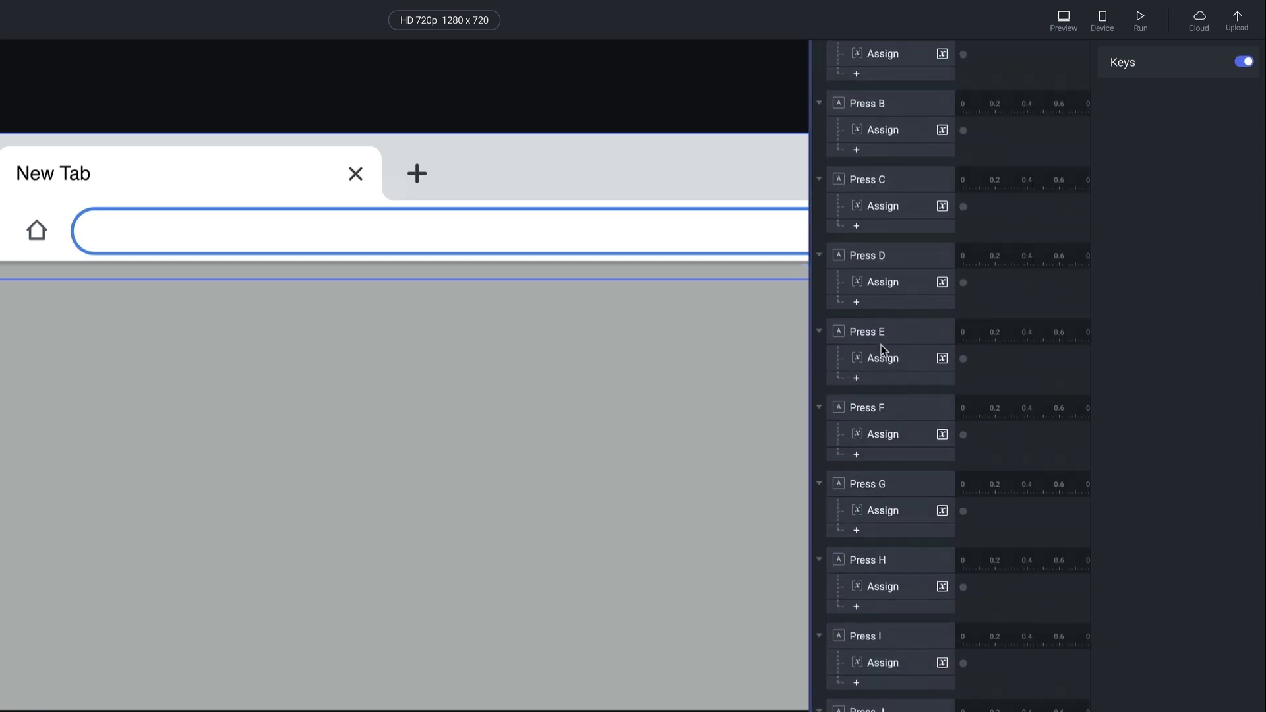
scroll(881, 349, "down", 5)
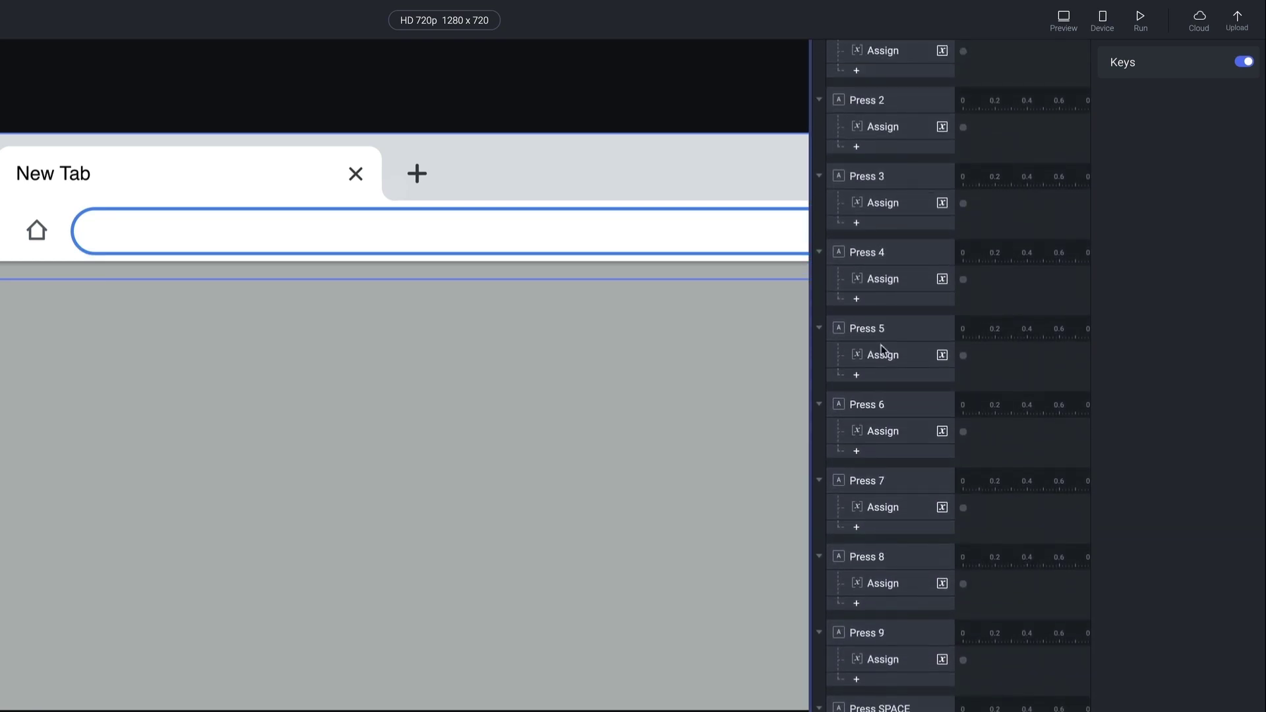
scroll(898, 411, "up", 20)
scroll(912, 461, "up", 10)
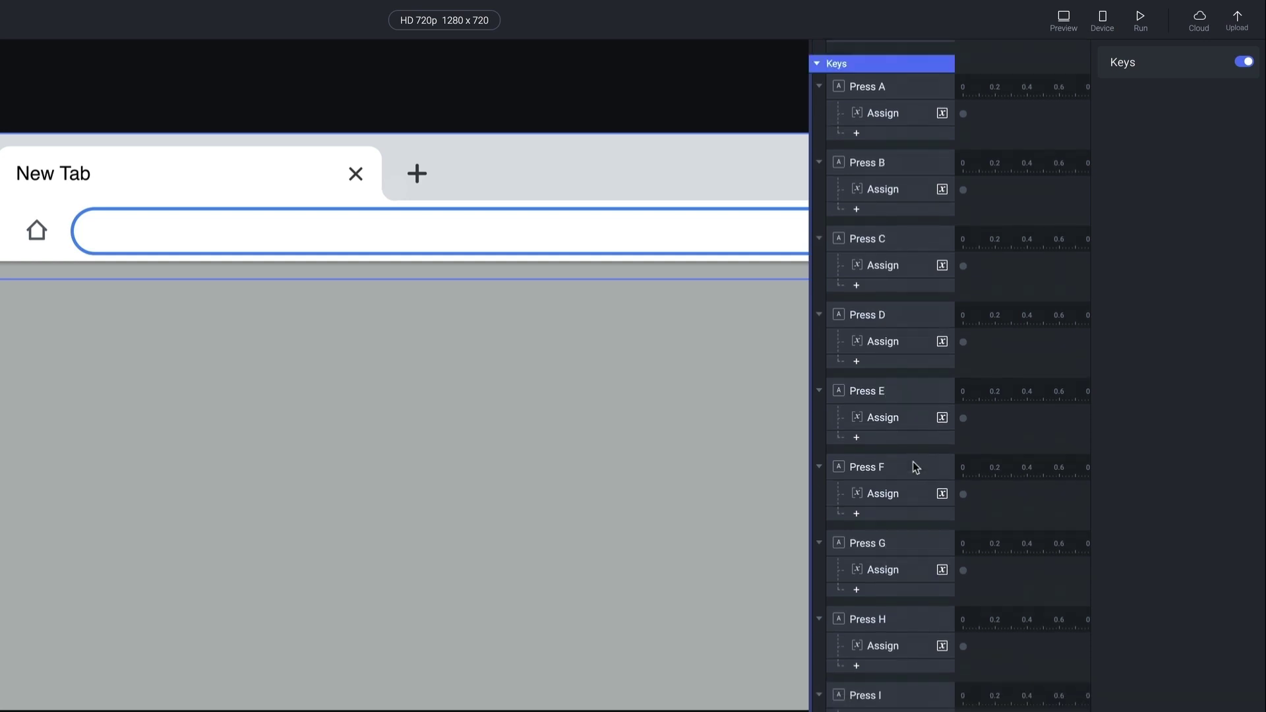
left_click(891, 214)
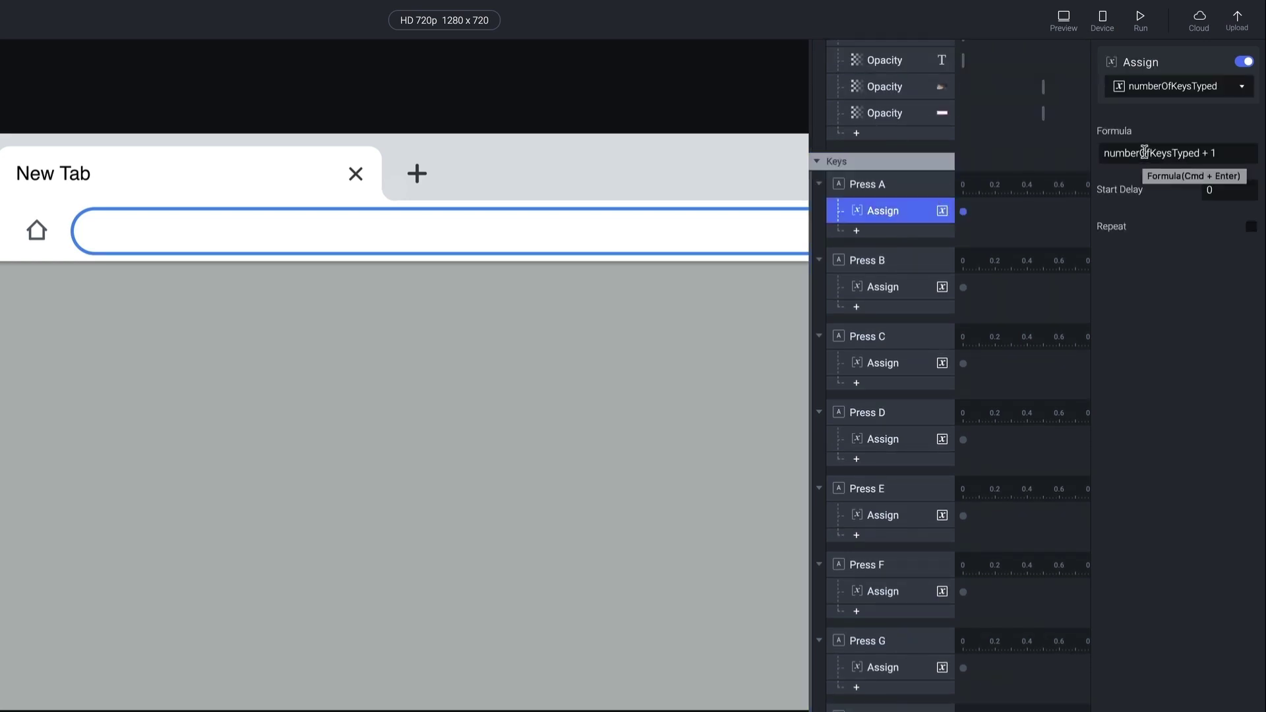
left_click(816, 162)
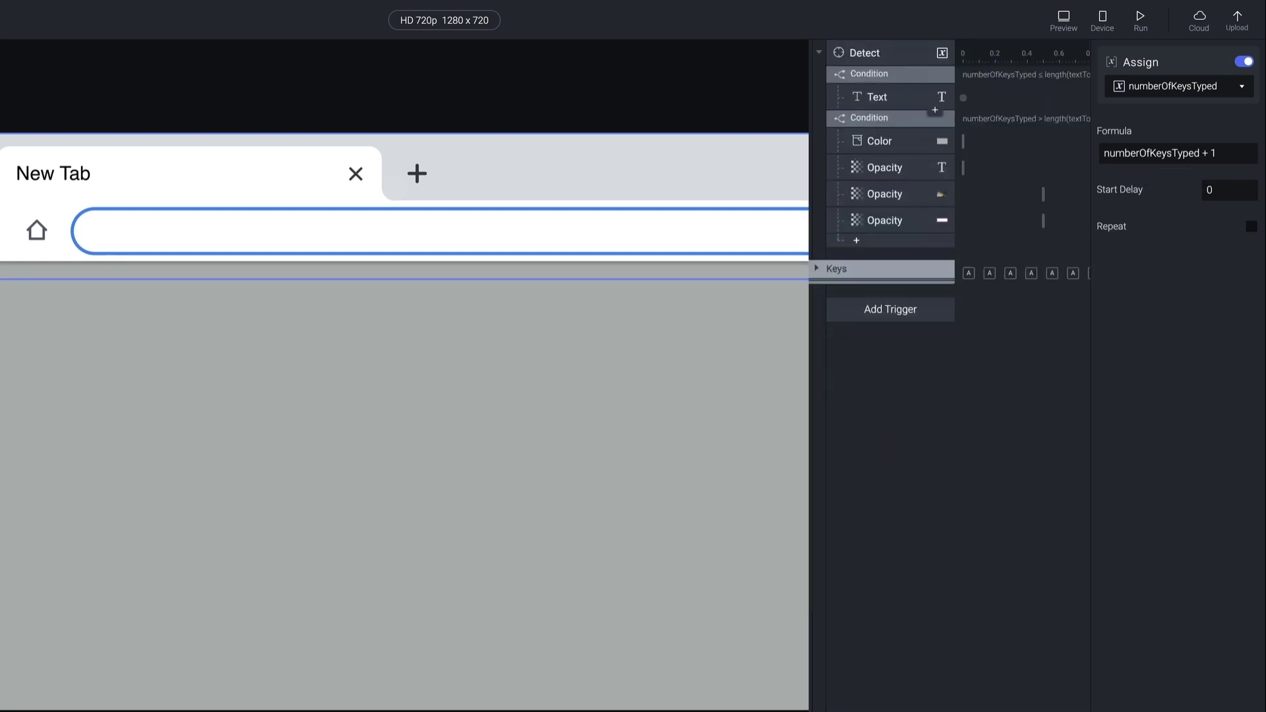
left_click(1078, 21)
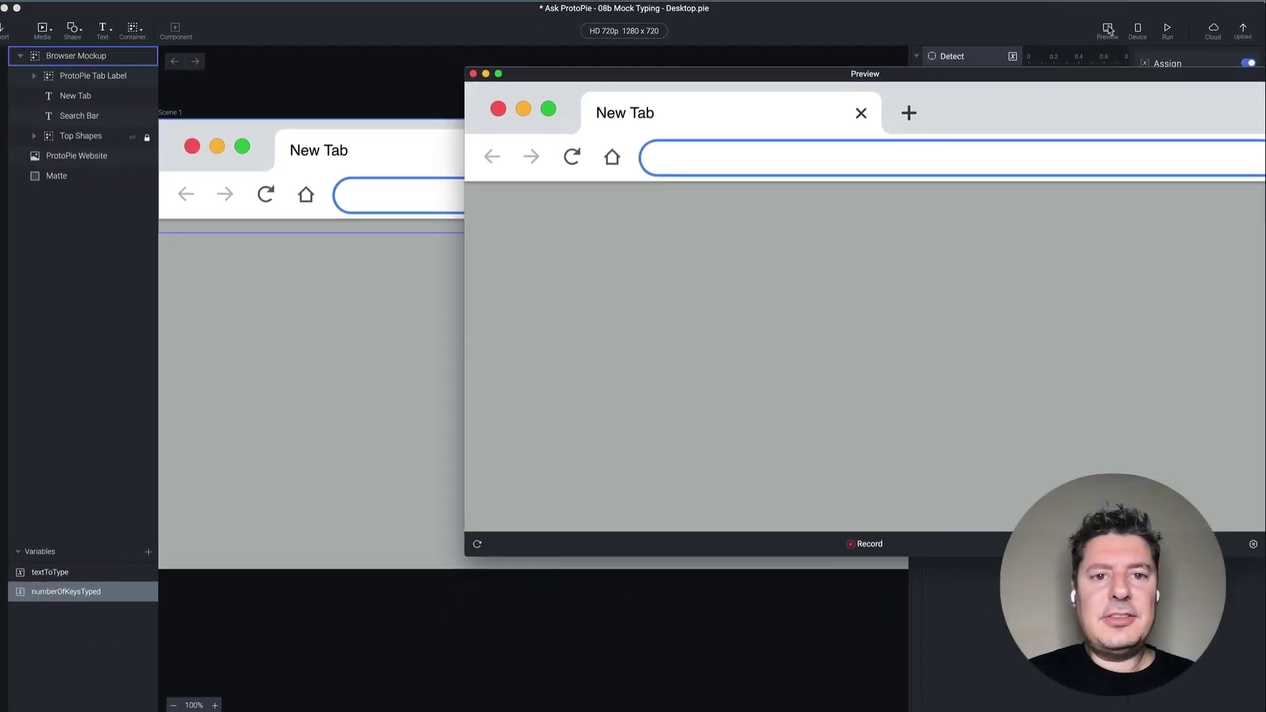
left_click_drag(1026, 74, 781, 135)
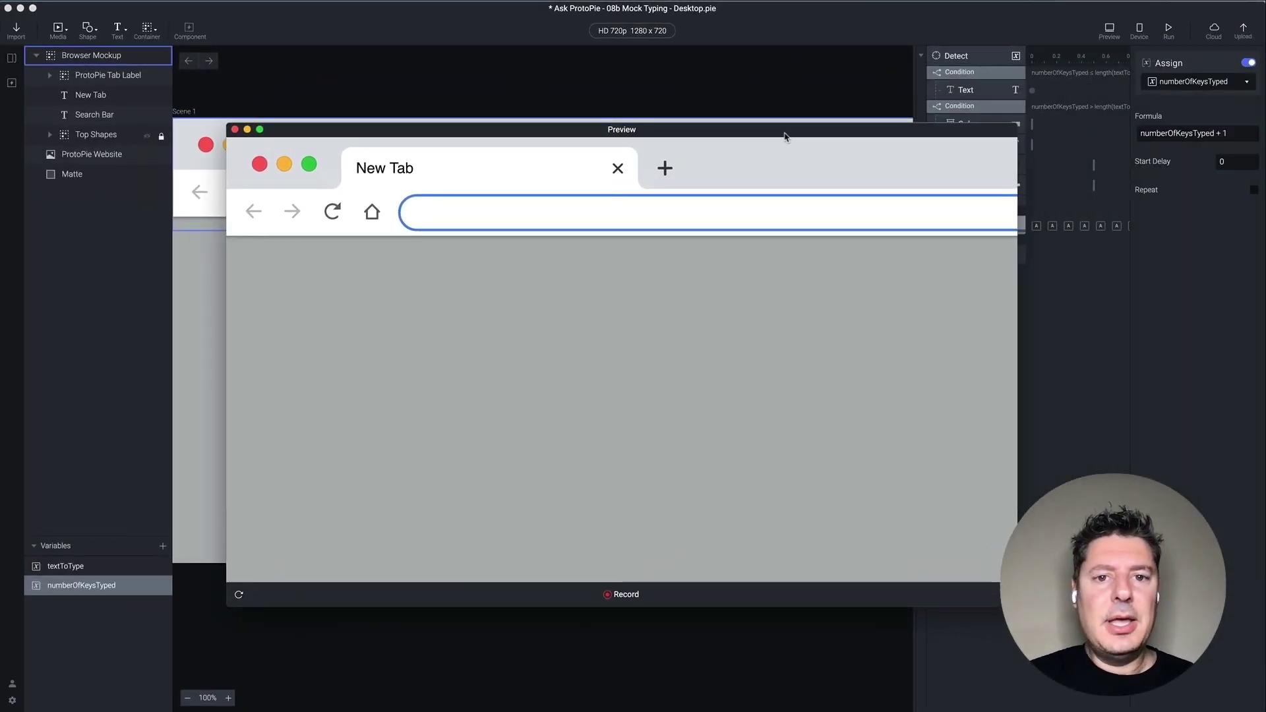
type("h")
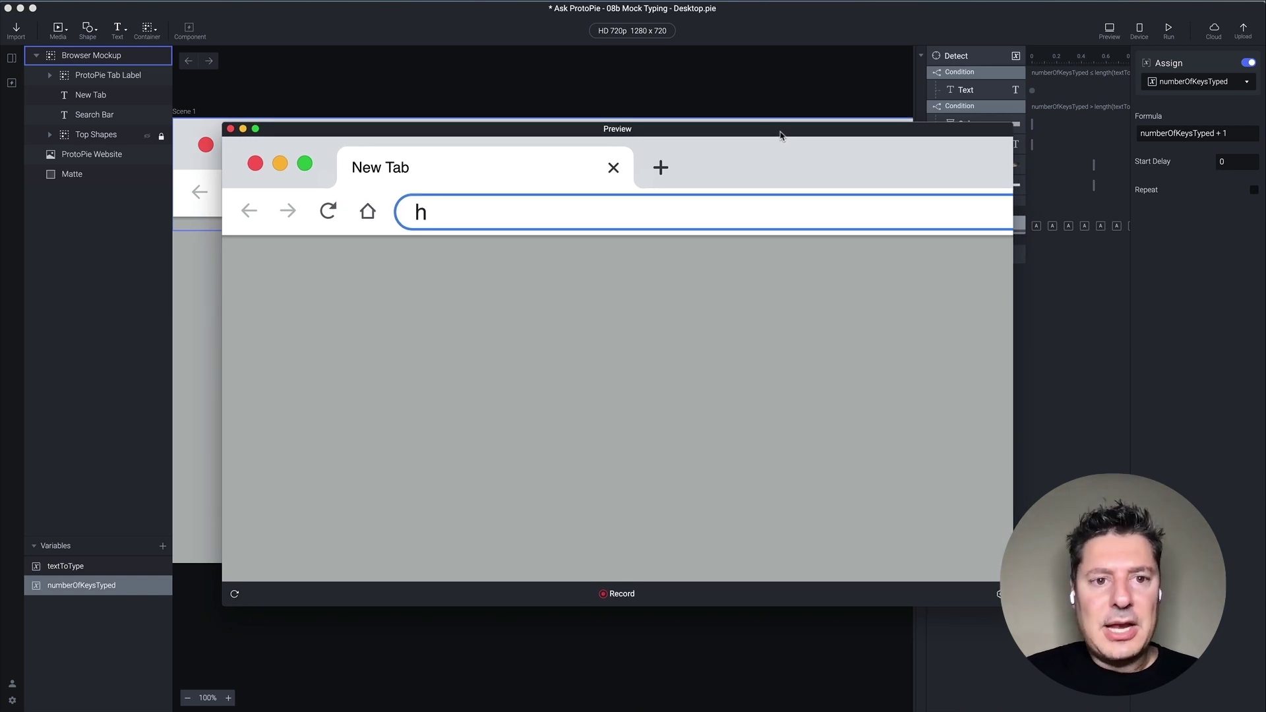
type("ttps://protopie.io")
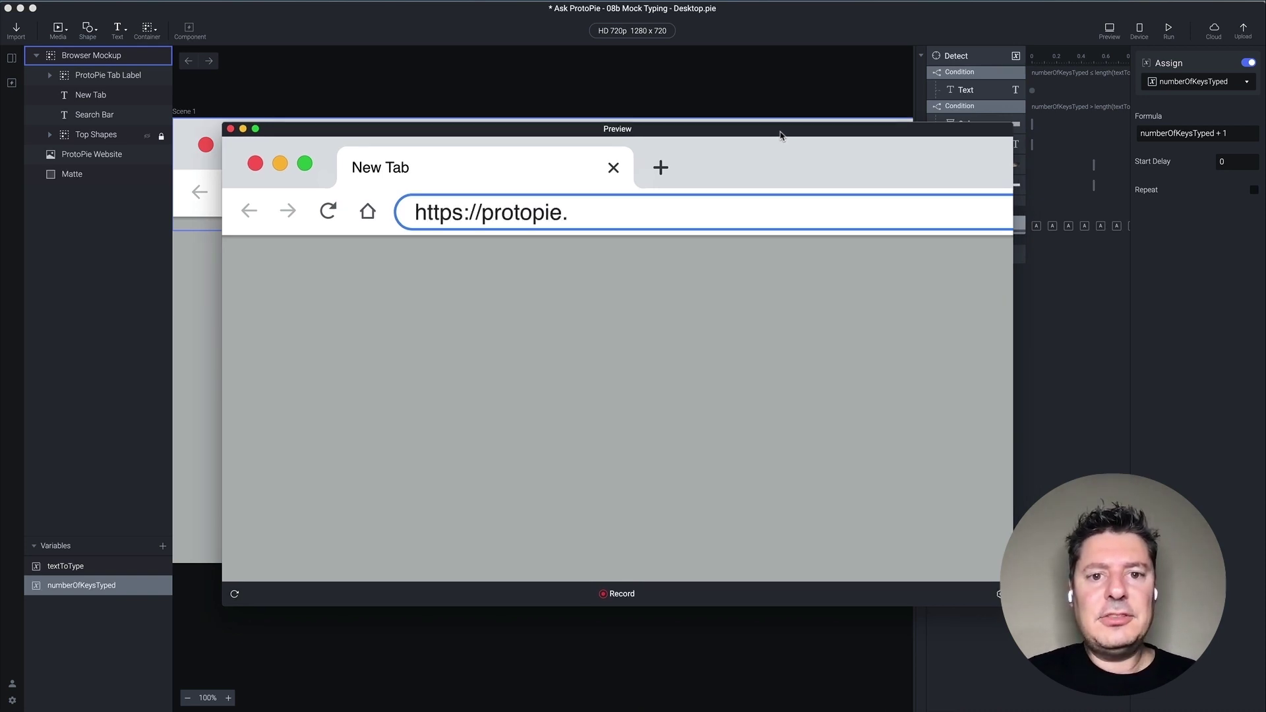